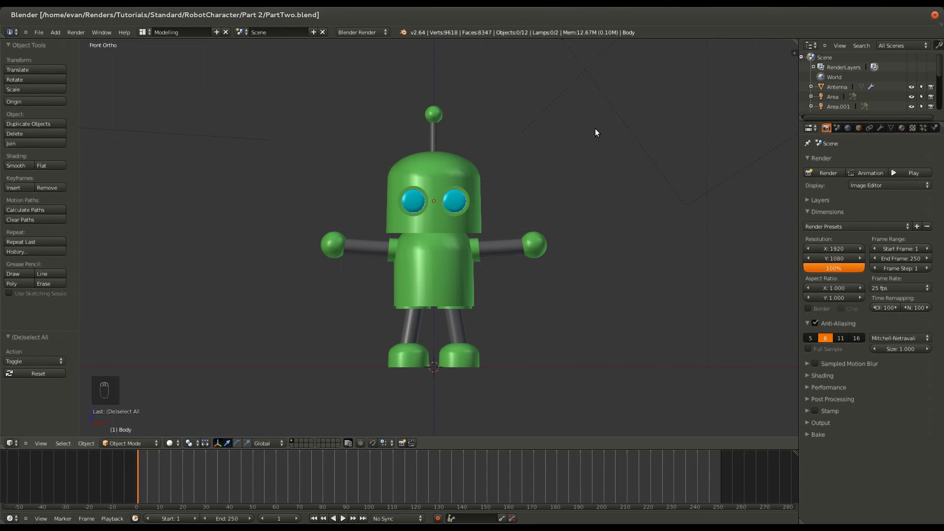
# Add a single-bone armature at the origin between the robot's feet
pyautogui.hotkey('shift', 'a')
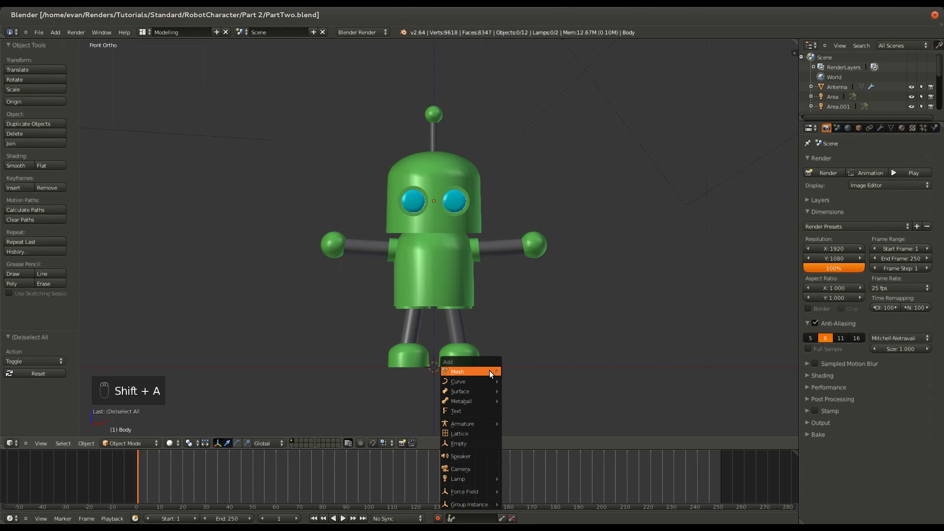
pyautogui.moveTo(482, 430)
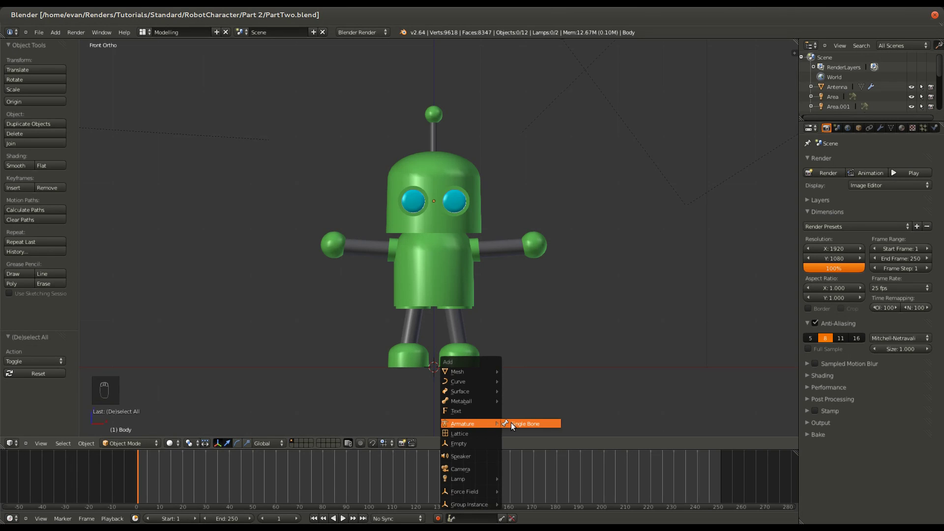
pyautogui.click(512, 424)
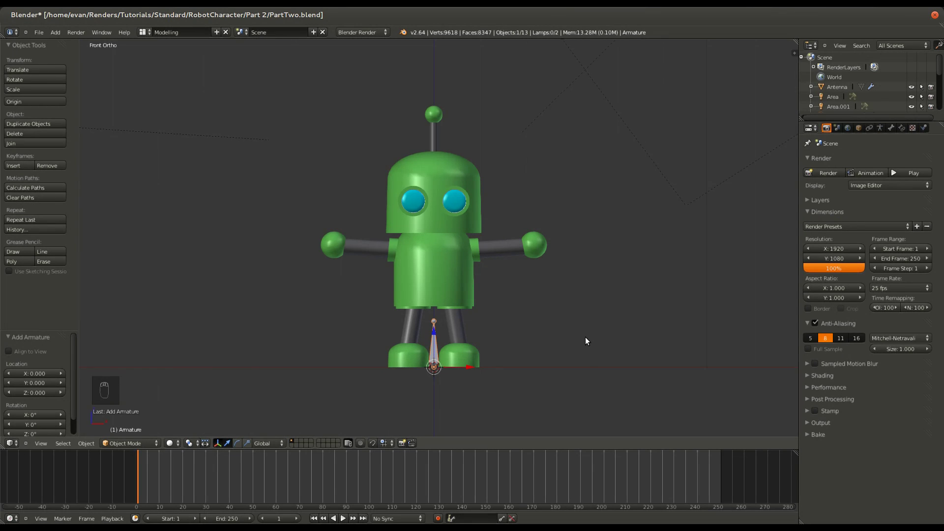
# In wireframe side view, lay the bone flat on the ground by moving its tail forward to about Y -0.83
pyautogui.press('KP_3')
pyautogui.press('Tab')
pyautogui.press('z')
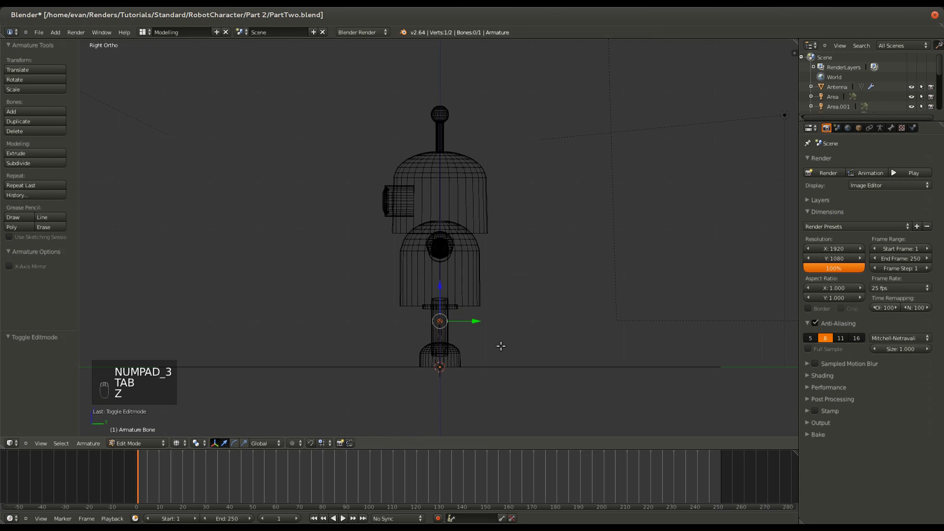
pyautogui.scroll(4, 501, 344)
pyautogui.press('g')
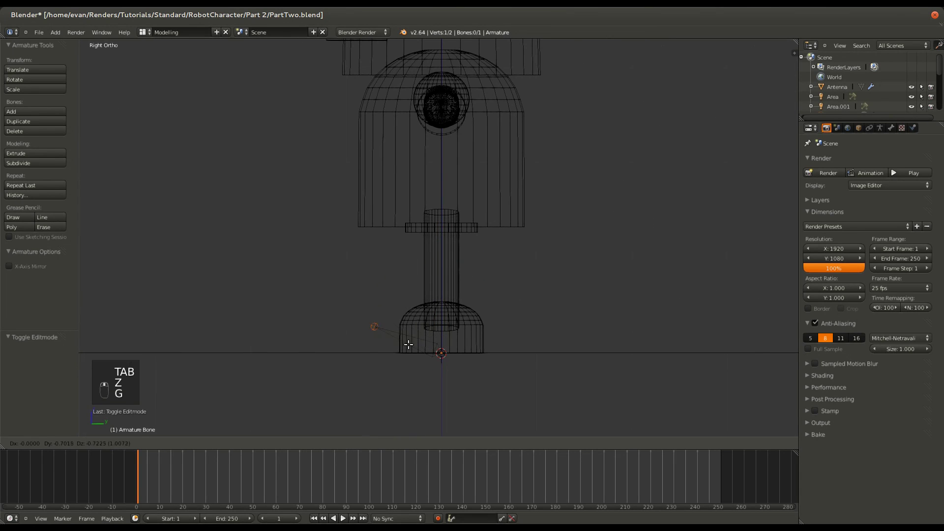
pyautogui.click(398, 366)
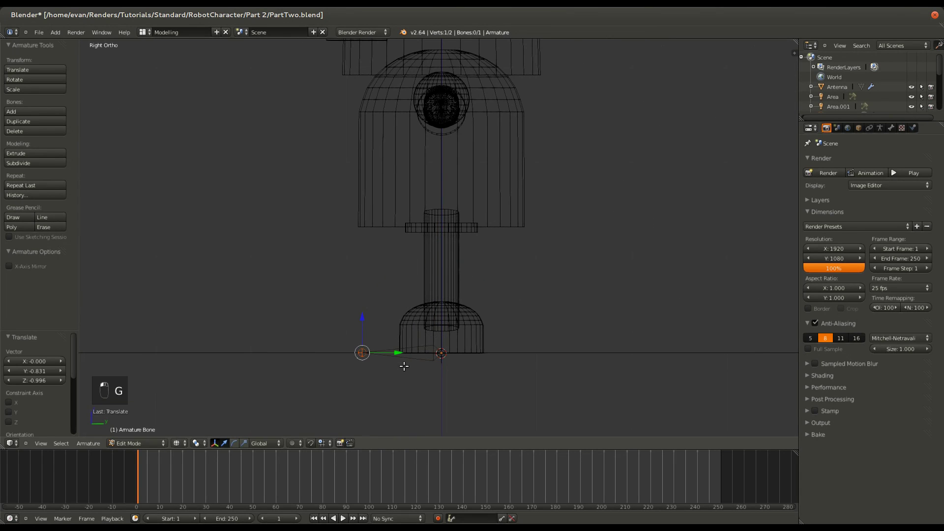
# Nudge the bone's tail down along Z by about 0.0024 towards the ground line
pyautogui.press('KP_Decimal')
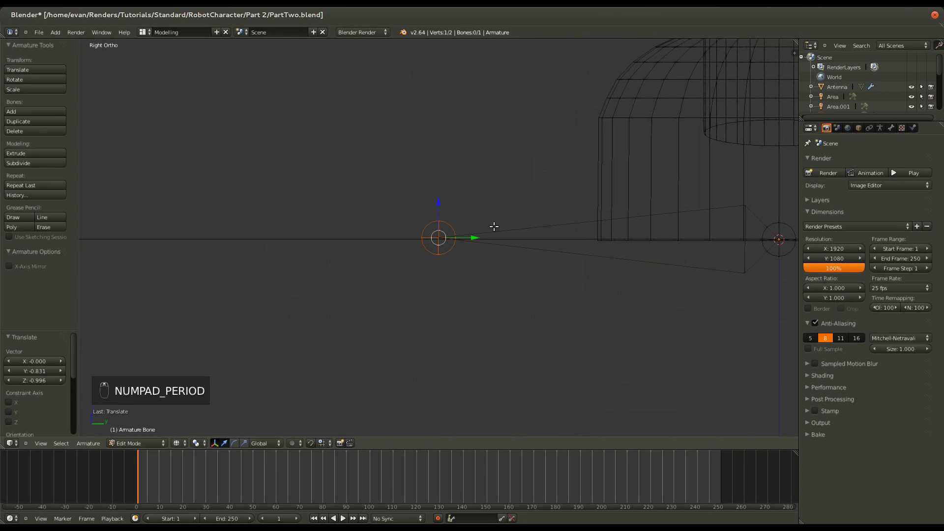
pyautogui.press('g')
pyautogui.press('z')
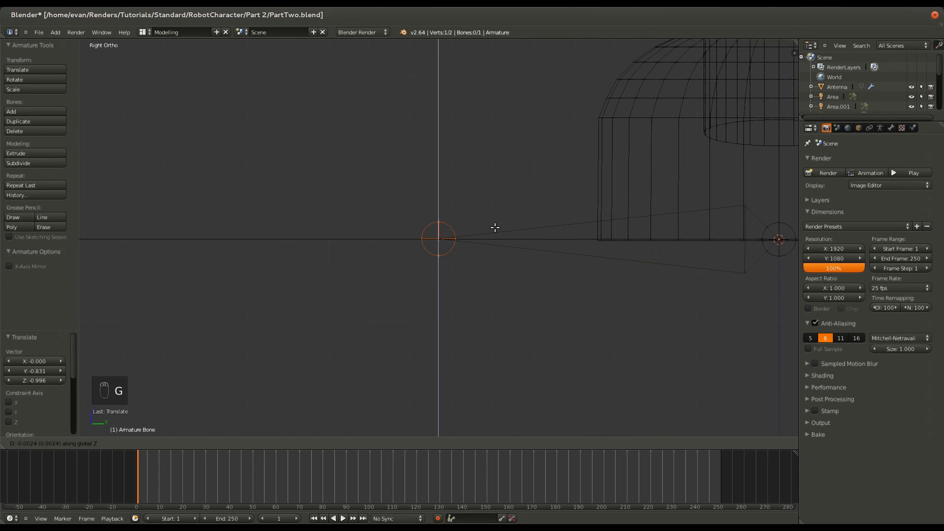
pyautogui.click(495, 228)
pyautogui.scroll(-2, 493, 239)
pyautogui.keyDown('ctrl'); pyautogui.scroll(5, 489, 252); pyautogui.keyUp('ctrl')
pyautogui.keyDown('shift'); pyautogui.scroll(4, 489, 251); pyautogui.keyUp('shift')
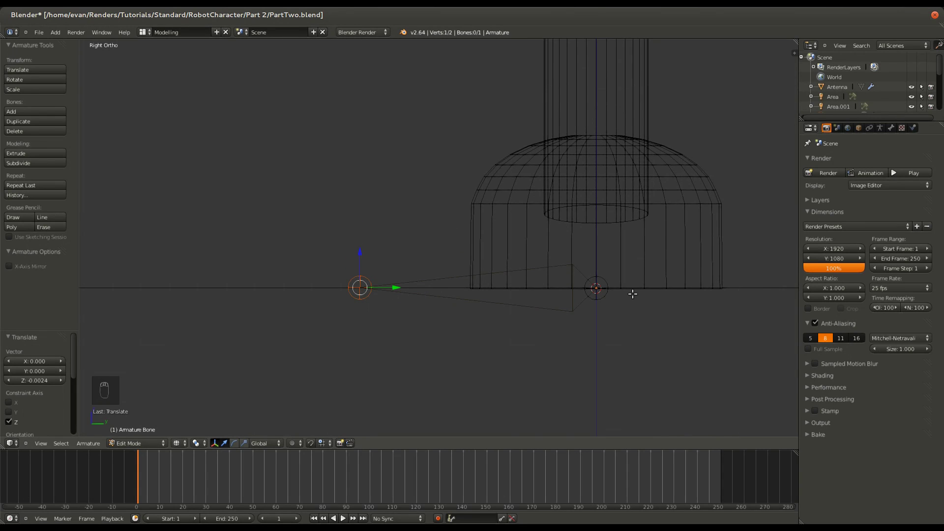
# Set the bone tail's Z coordinate to exactly 0
pyautogui.press('n')
pyautogui.scroll(6, 746, 356)
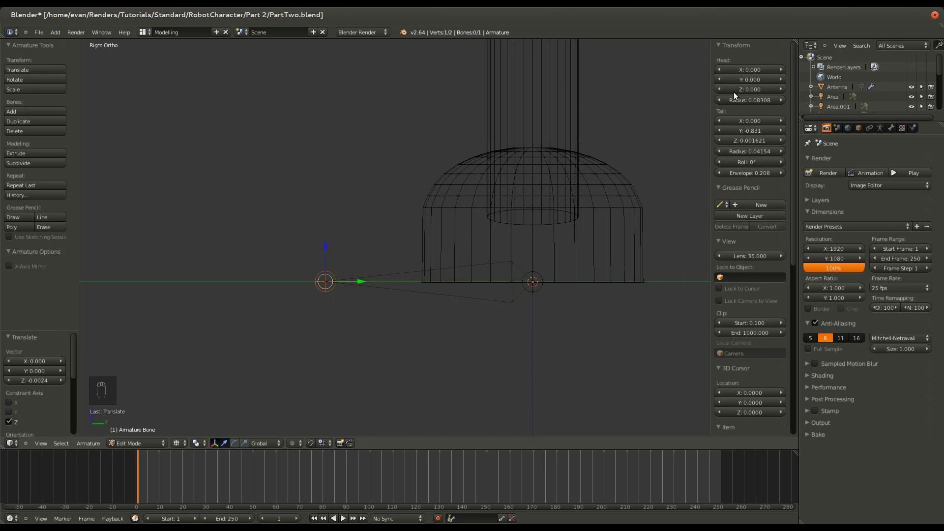
pyautogui.click(747, 140)
pyautogui.write('0')
pyautogui.press('Return')
pyautogui.press('Tab')
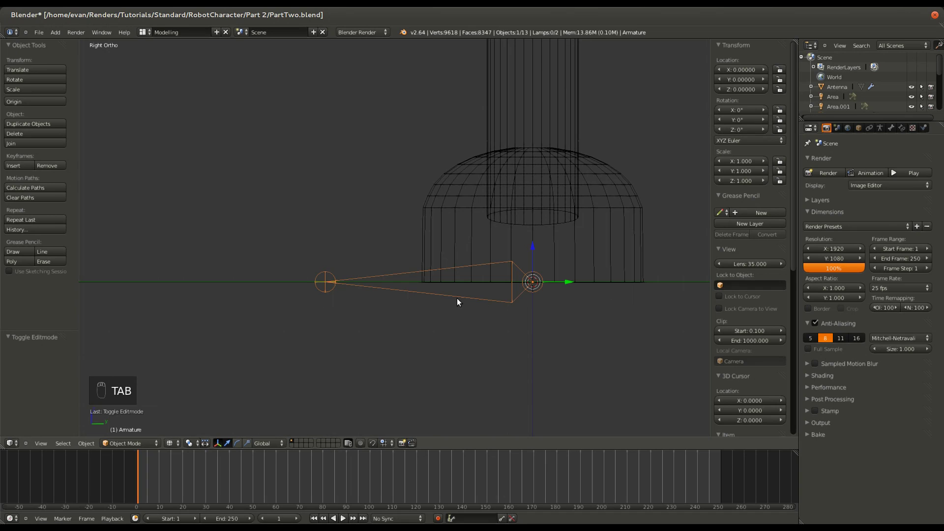
# Move the bone's head backwards along the ground to about Y 0.38, near the back edge of the foot
pyautogui.press('Tab')
pyautogui.rightClick(533, 282)
pyautogui.press('g')
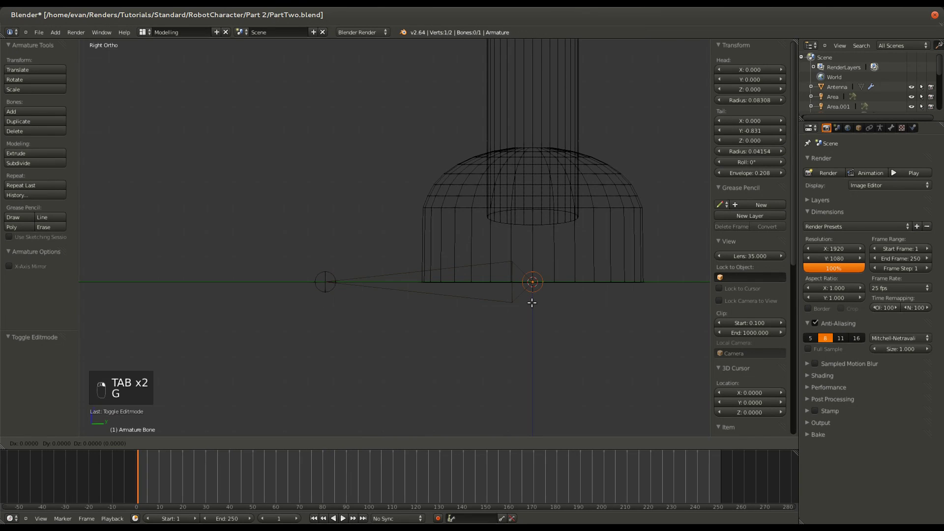
pyautogui.click(628, 315)
pyautogui.scroll(-4, 501, 294)
pyautogui.press('Tab')
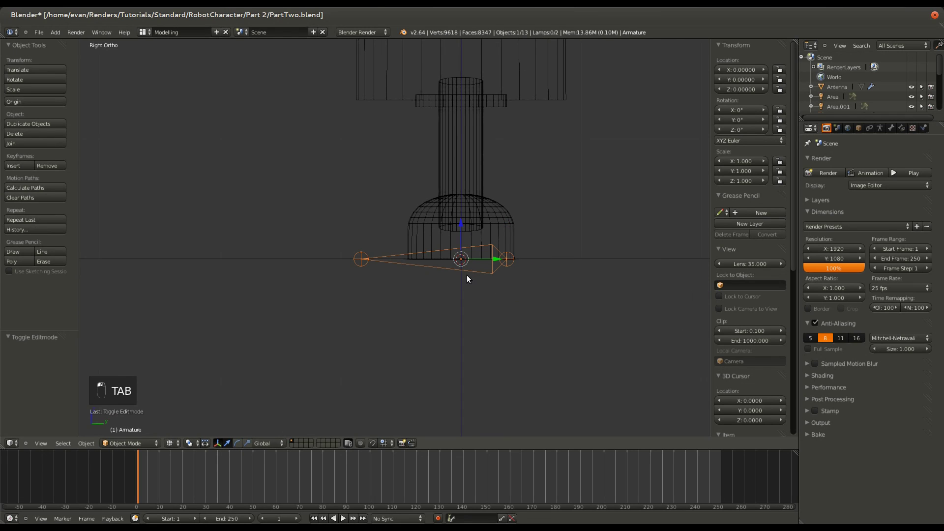
# Rename the ground bone to Root and save over the existing PartTwo.blend file
pyautogui.click(881, 128)
pyautogui.click(891, 128)
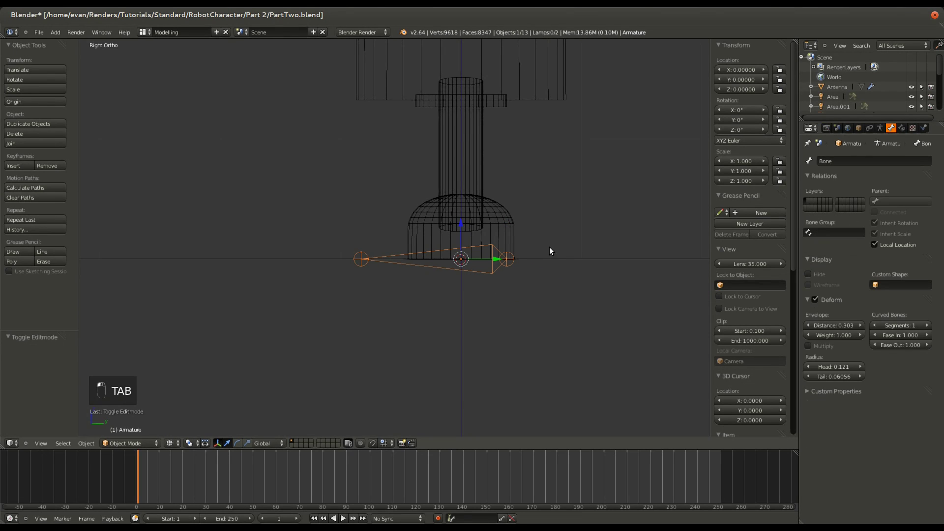
pyautogui.press('Tab')
pyautogui.press('a')
pyautogui.press('a')
pyautogui.press('a')
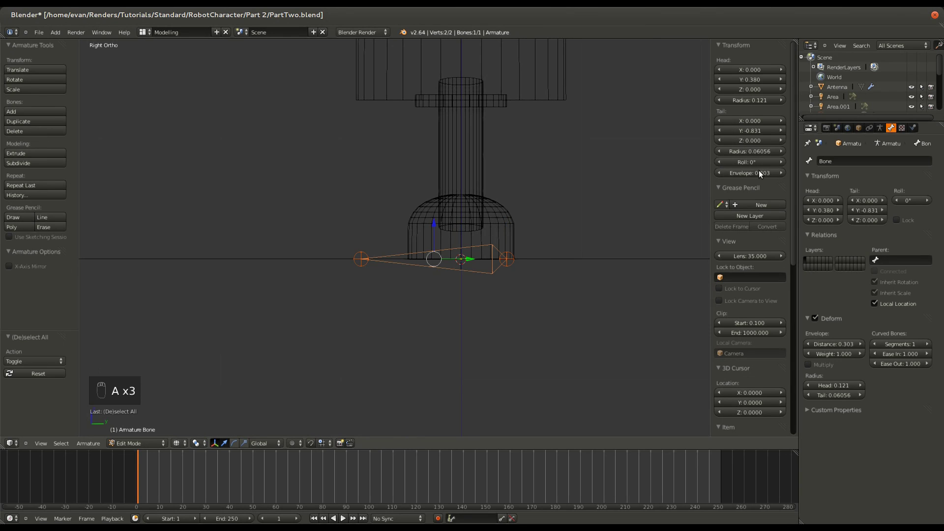
pyautogui.click(834, 161)
pyautogui.write('Root')
pyautogui.press('Return')
pyautogui.hotkey('ctrl', 's')
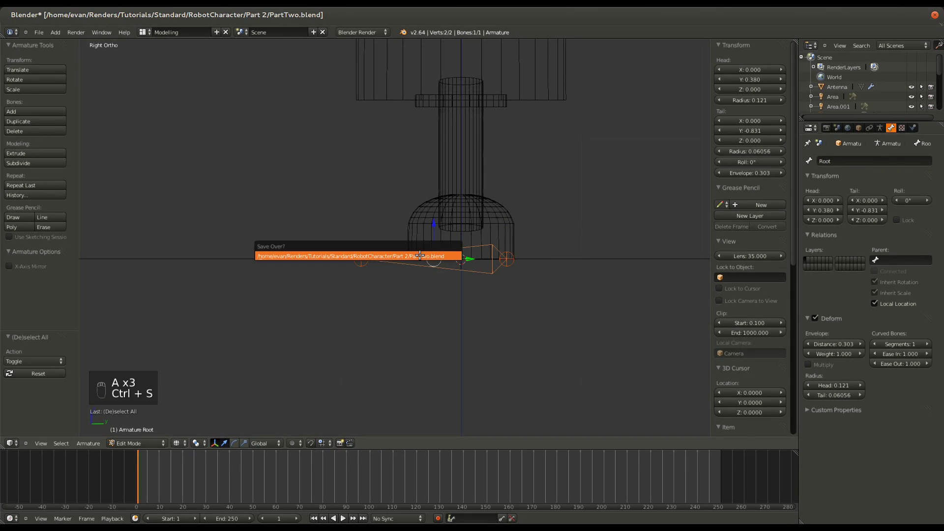
pyautogui.click(420, 255)
# Add a second, upright bone to the armature at the 3D cursor in front view
pyautogui.press('KP_1')
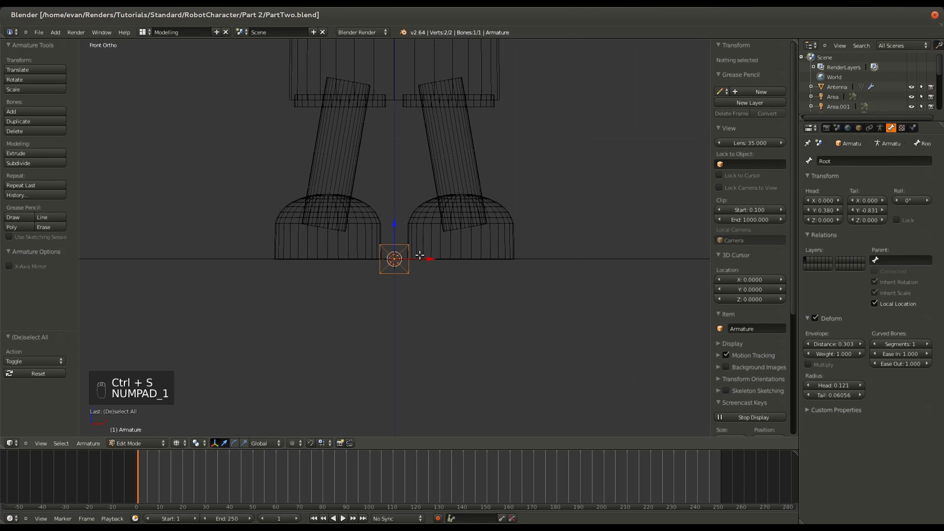
pyautogui.hotkey('shift', 'a')
pyautogui.rightClick(405, 211)
pyautogui.press('g')
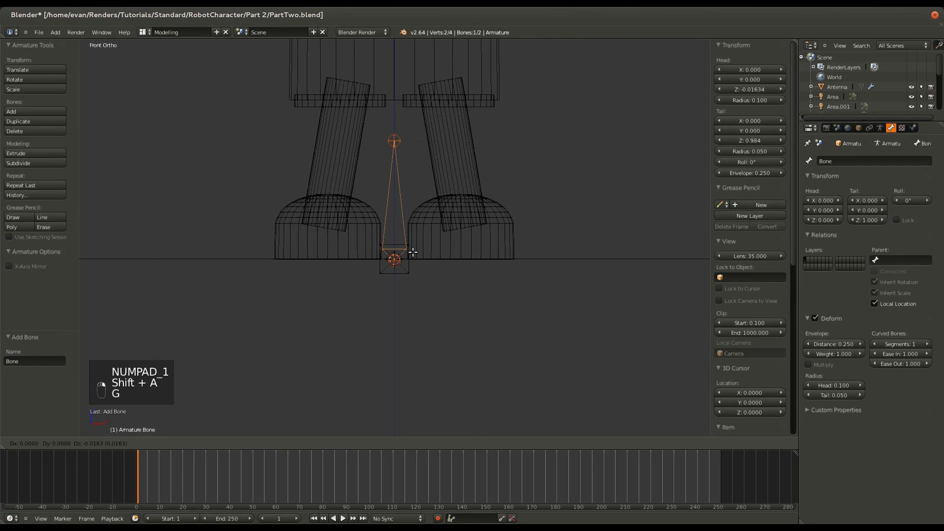
pyautogui.rightClick(428, 292)
pyautogui.scroll(-2, 429, 292)
pyautogui.press('g')
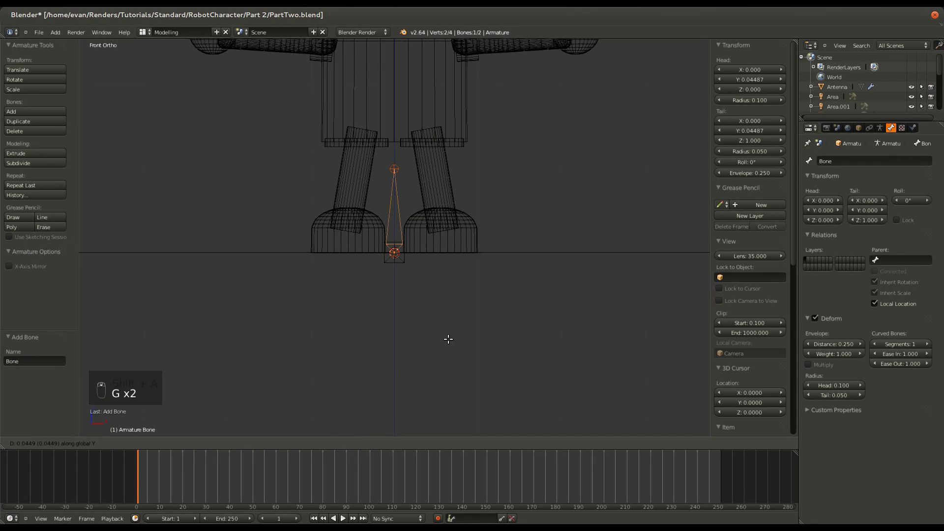
pyautogui.rightClick(457, 335)
# Raise the new bone about 1.36 along Z so that it starts at the bottom of the robot's body
pyautogui.press('g')
pyautogui.press('z')
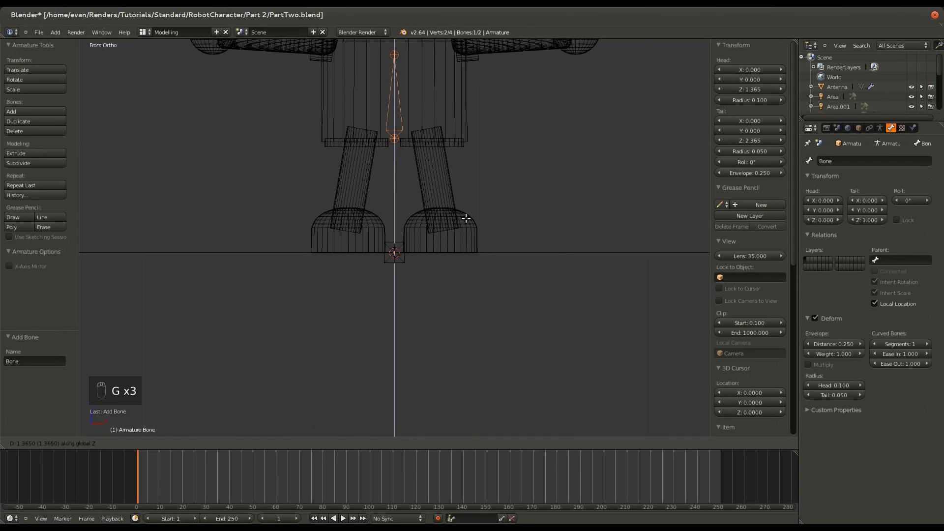
pyautogui.click(463, 219)
pyautogui.keyDown('shift'); pyautogui.scroll(5, 463, 246); pyautogui.keyUp('shift')
pyautogui.scroll(2, 463, 290)
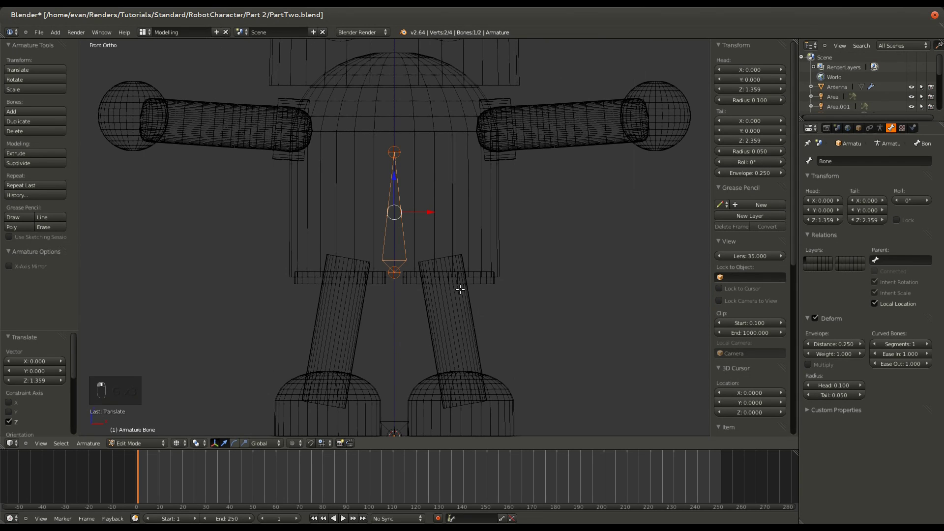
pyautogui.moveTo(467, 289); pyautogui.dragTo(408, 295, button='middle')
pyautogui.press('KP_1')
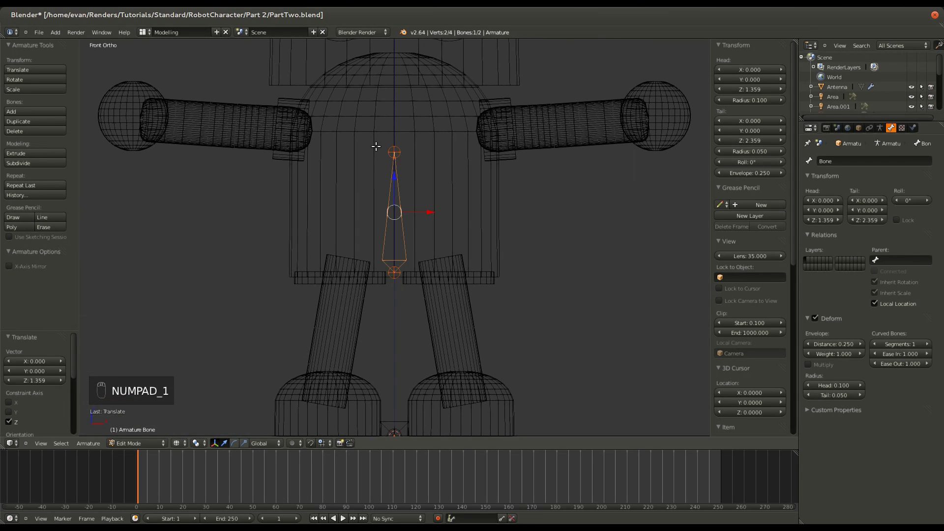
# Move the body bone's tail straight up to about Z 2.91, at the base of the head
pyautogui.rightClick(395, 153)
pyautogui.scroll(-1, 417, 190)
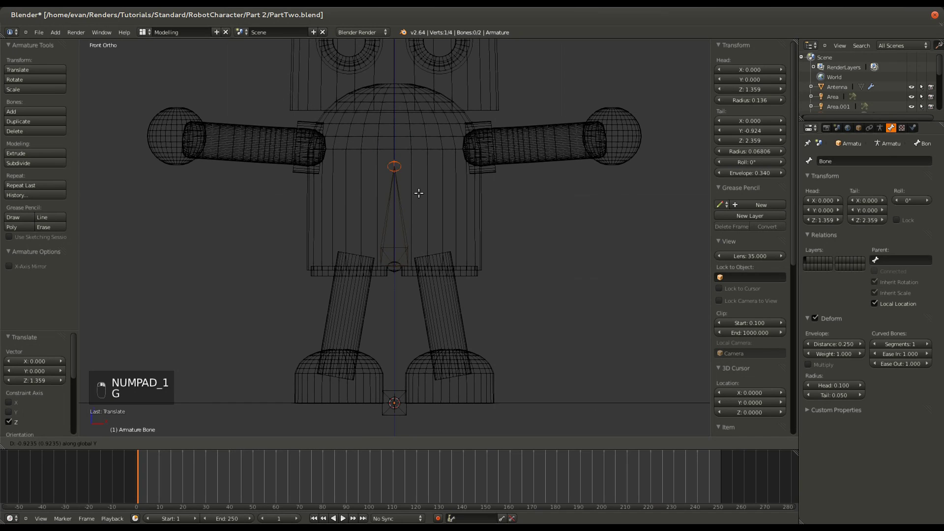
pyautogui.press('g')
pyautogui.press('g')
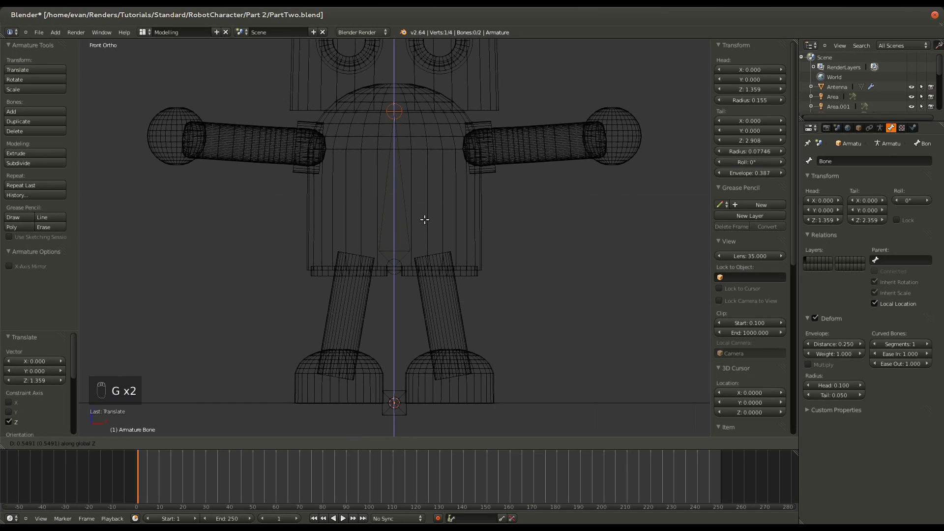
pyautogui.click(421, 220)
# Extrude a head bone about 1.69 straight up from the body bone's tail to the top of the head
pyautogui.keyDown('shift'); pyautogui.scroll(4, 422, 220); pyautogui.keyUp('shift')
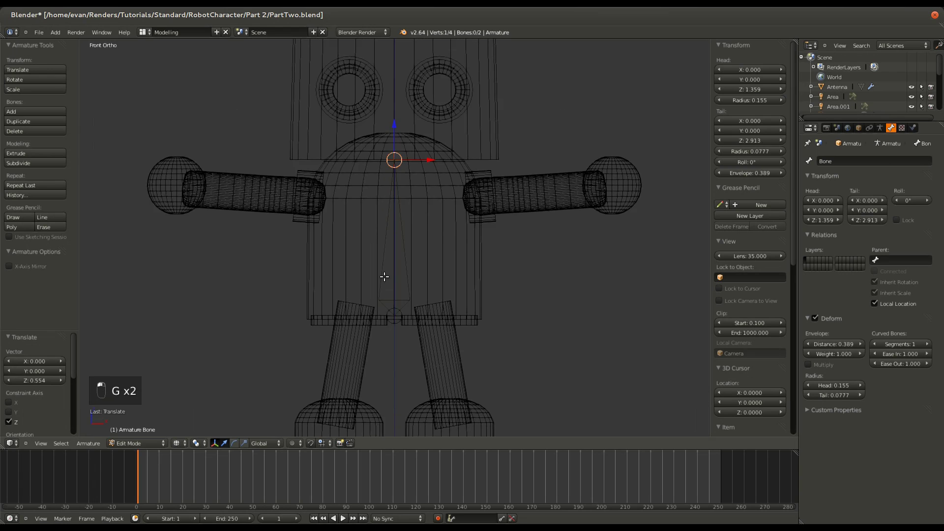
pyautogui.press('e')
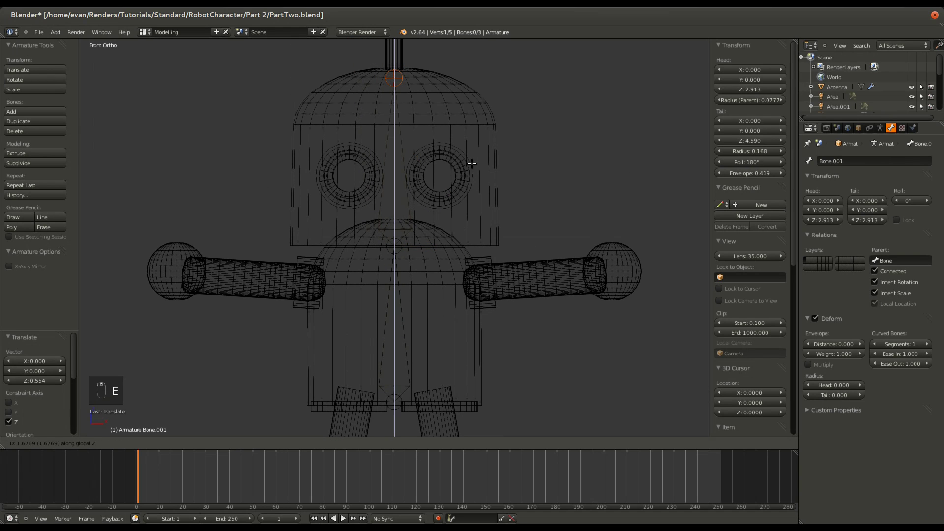
pyautogui.click(468, 161)
# Extrude an antenna bone about 1.05 straight up from the head bone to the tip of the antenna
pyautogui.scroll(-2, 373, 248)
pyautogui.keyDown('shift'); pyautogui.scroll(2, 373, 248); pyautogui.keyUp('shift')
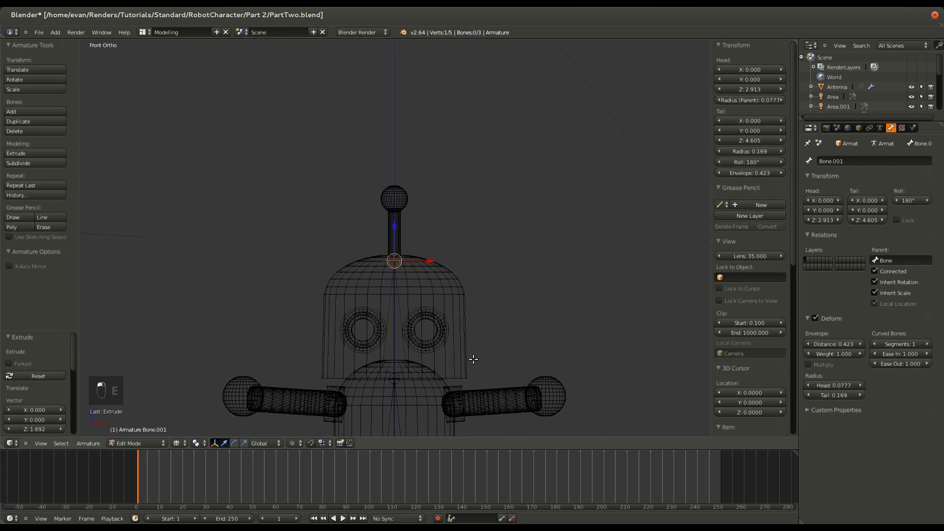
pyautogui.press('e')
pyautogui.click(474, 282)
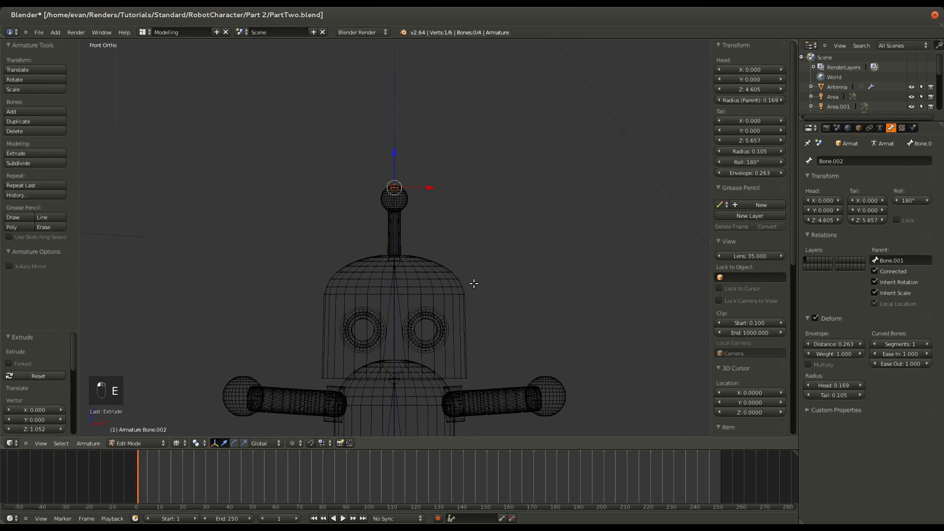
# Raise the joint between the head and antenna bones about 0.056 along Z to the antenna's base
pyautogui.keyDown('shift'); pyautogui.scroll(-2, 404, 289); pyautogui.keyUp('shift')
pyautogui.keyDown('shift'); pyautogui.scroll(-2, 404, 289); pyautogui.keyUp('shift')
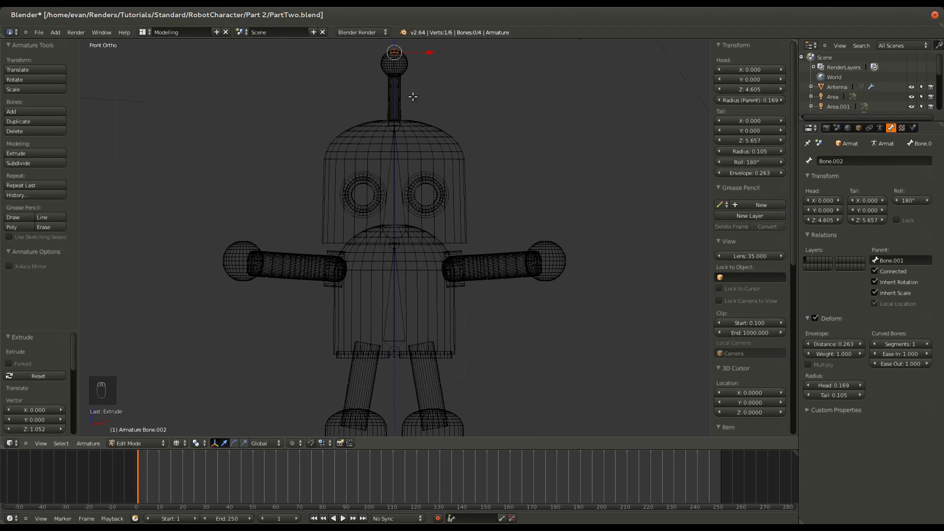
pyautogui.rightClick(405, 144)
pyautogui.press('g')
pyautogui.press('z')
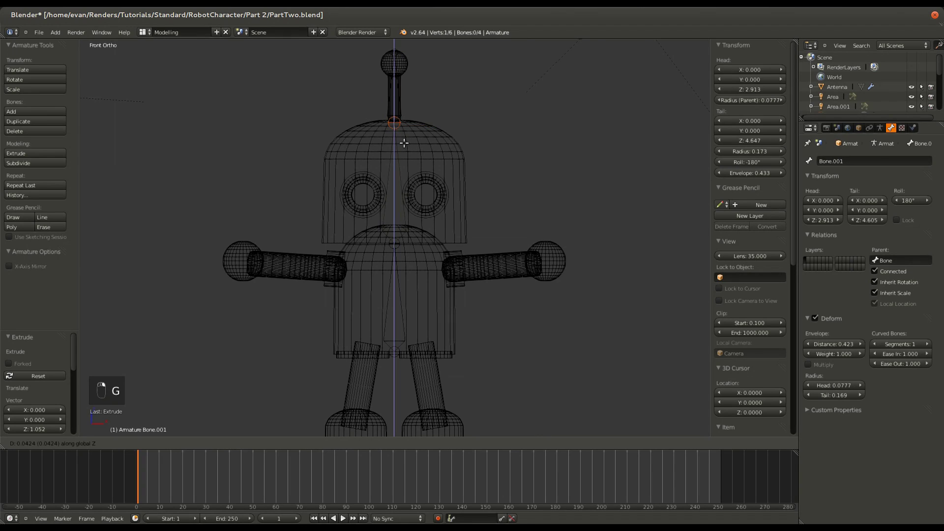
pyautogui.click(406, 142)
# Duplicate the body bone, rotate the copy about 110° and place its head beside the upper spine, pointing towards the arm
pyautogui.keyDown('shift'); pyautogui.scroll(2, 397, 179); pyautogui.keyUp('shift')
pyautogui.rightClick(401, 189)
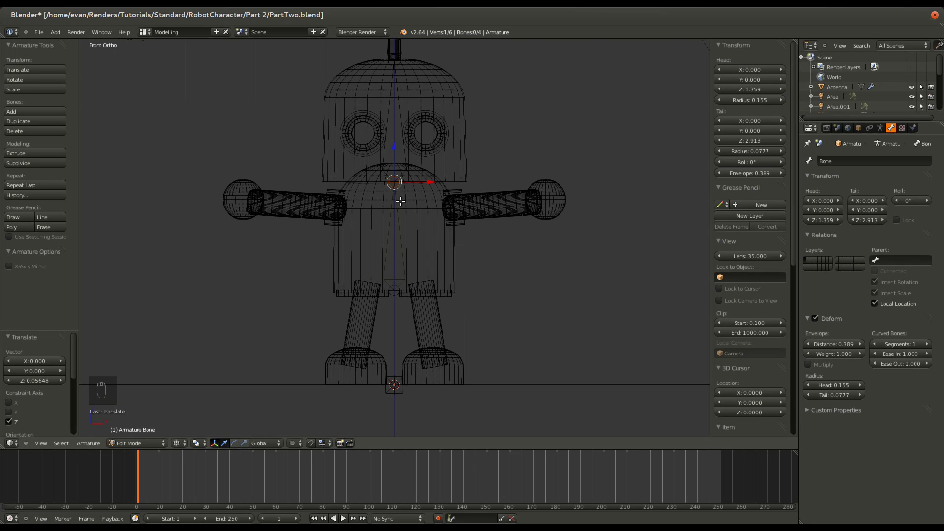
pyautogui.rightClick(403, 227)
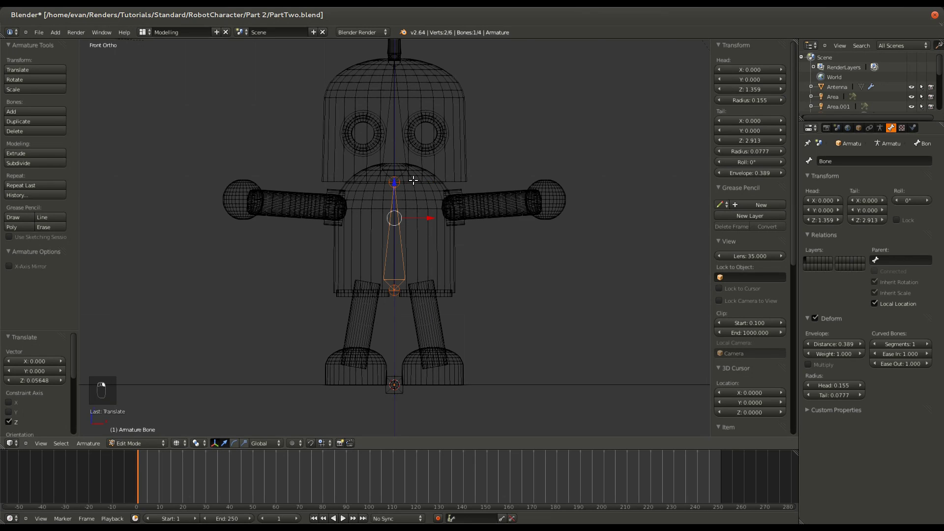
pyautogui.hotkey('shift', 'd')
pyautogui.click(495, 273)
pyautogui.press('r')
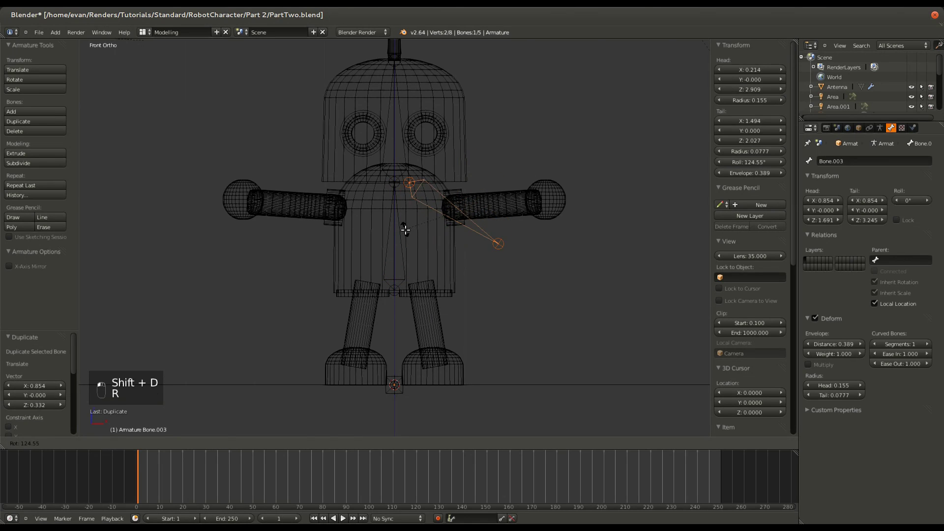
pyautogui.click(418, 239)
pyautogui.press('g')
pyautogui.click(418, 219)
# Shorten the duplicated bone by moving its tail to about X 0.65, Z 2.56, near the shoulder
pyautogui.rightClick(511, 228)
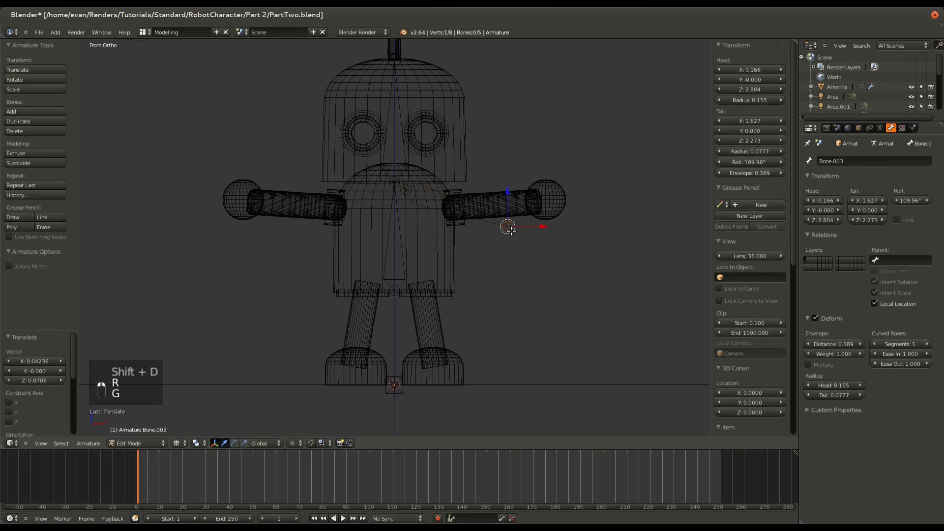
pyautogui.press('g')
pyautogui.click(449, 215)
pyautogui.press('KP_7')
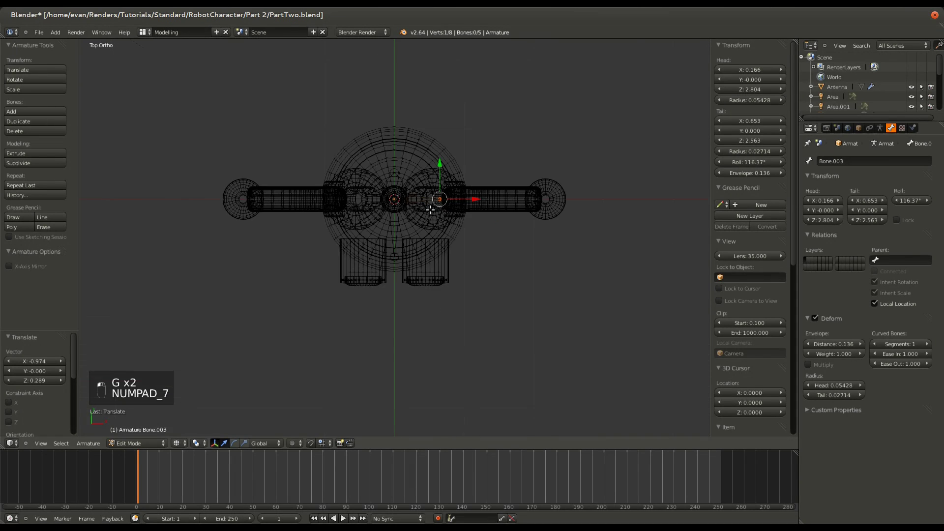
# Move the shoulder bone about 0.174 towards the robot's front along negative Y
pyautogui.press('z')
pyautogui.press('z')
pyautogui.scroll(3, 466, 251)
pyautogui.rightClick(444, 169)
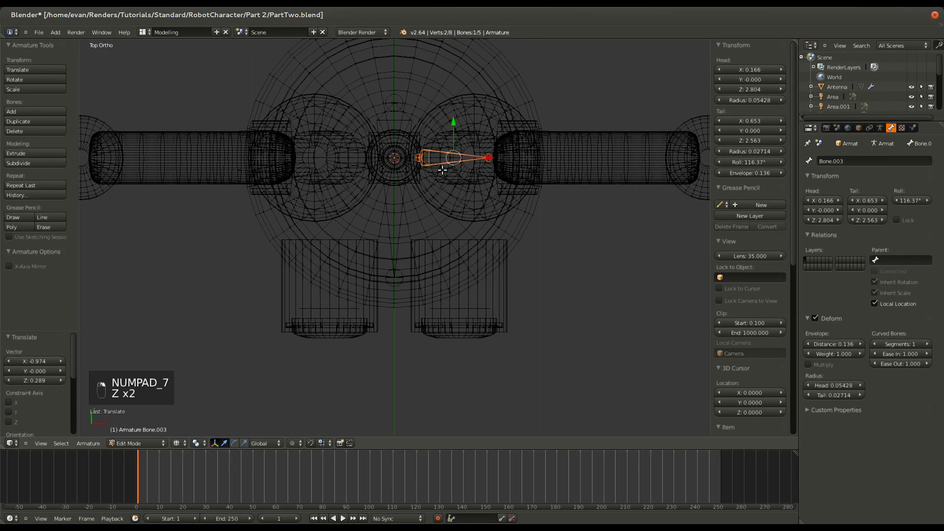
pyautogui.press('g')
pyautogui.press('g')
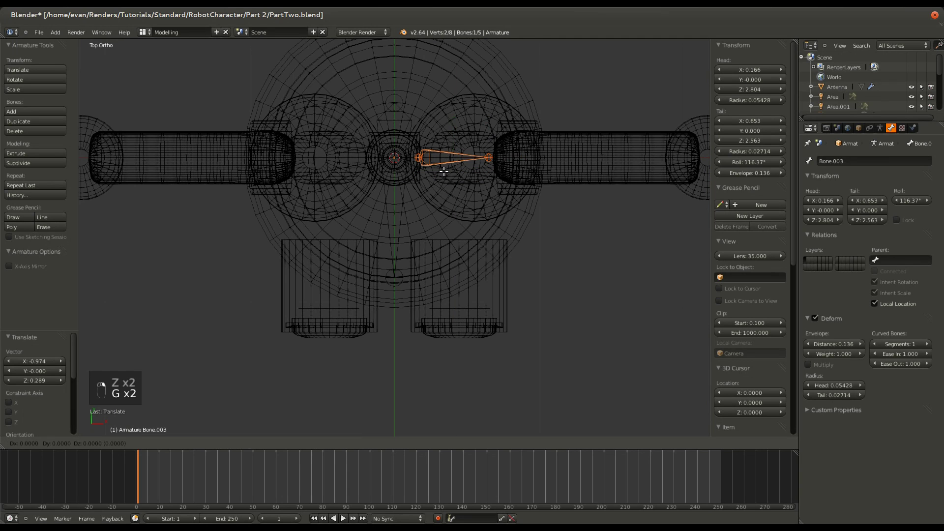
pyautogui.click(446, 197)
# Move the shoulder bone's tail back about 0.167 along Y, in line with the centre of the arm
pyautogui.rightClick(492, 186)
pyautogui.press('g')
pyautogui.press('y')
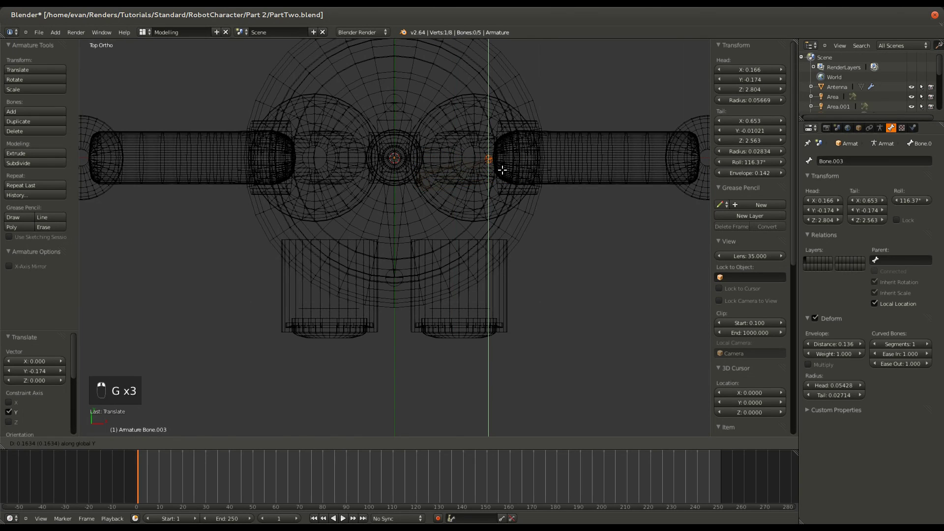
pyautogui.click(501, 169)
pyautogui.press('z')
pyautogui.moveTo(485, 185); pyautogui.dragTo(367, 125, button='middle')
pyautogui.press('z')
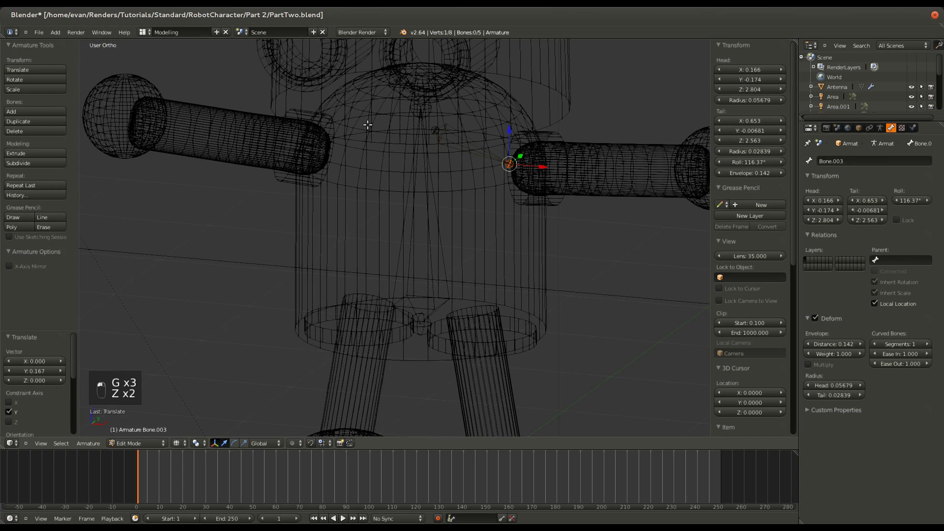
# Extrude upper arm, forearm and hand bones from the shoulder tail, with the elbow near X 1.49 and the wrist near X 2.01
pyautogui.press('KP_1')
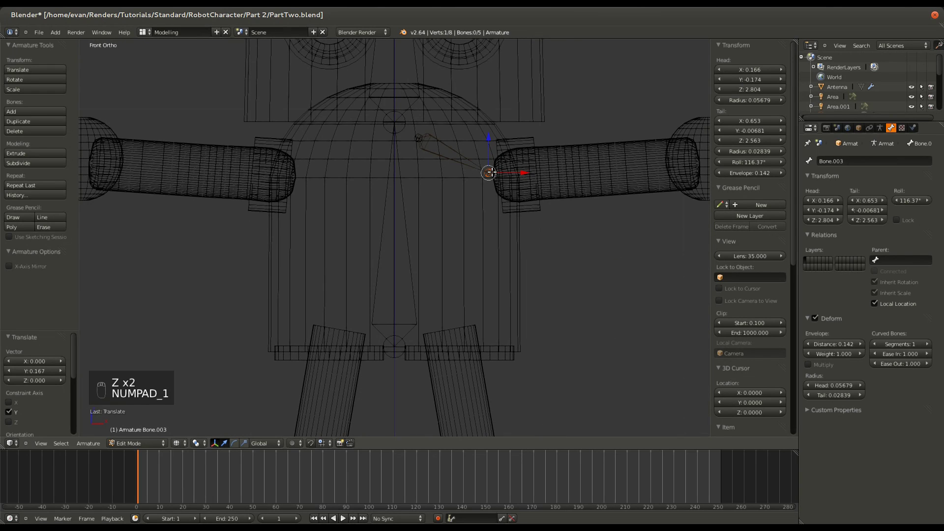
pyautogui.scroll(-2, 502, 226)
pyautogui.press('e')
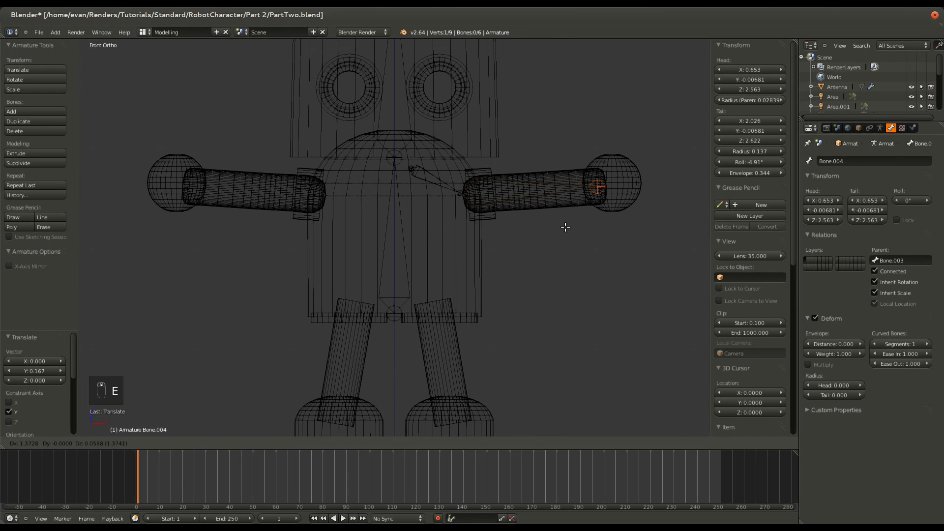
pyautogui.click(510, 228)
pyautogui.press('e')
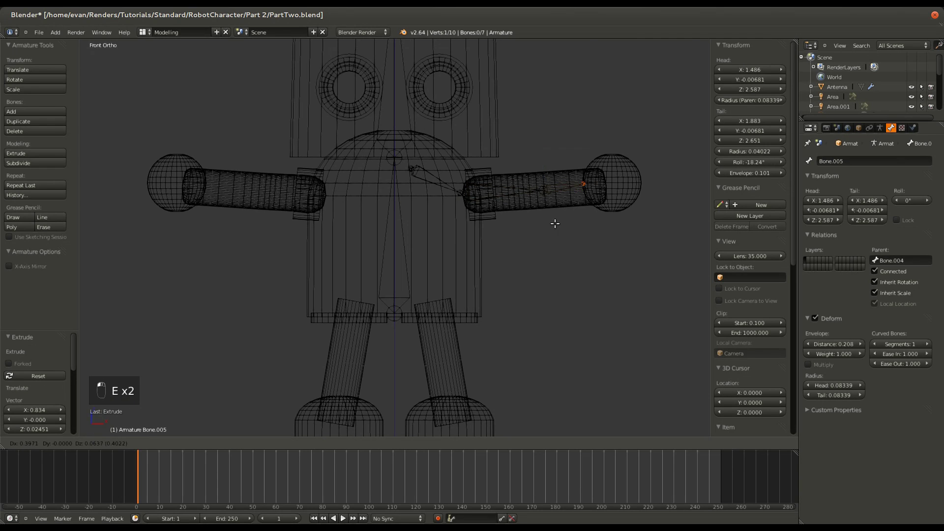
pyautogui.click(562, 227)
pyautogui.press('e')
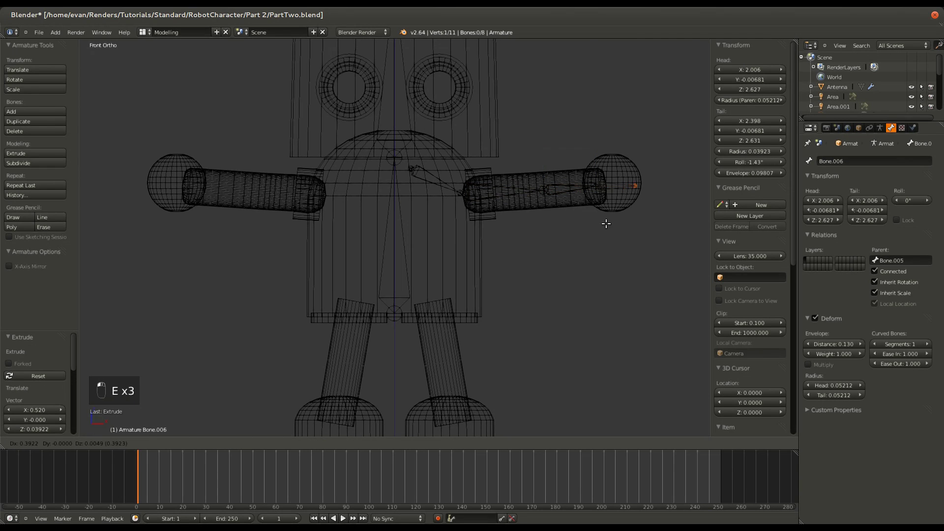
pyautogui.click(603, 225)
# Leave the armature's Edit Mode and save over PartTwo.blend
pyautogui.scroll(-3, 521, 206)
pyautogui.press('Tab')
pyautogui.moveTo(521, 207)
pyautogui.mouseDown(button='middle')
pyautogui.moveTo(476, 229)
pyautogui.moveTo(453, 255)
pyautogui.moveTo(496, 284)
pyautogui.moveTo(501, 311)
pyautogui.mouseUp(button='middle')
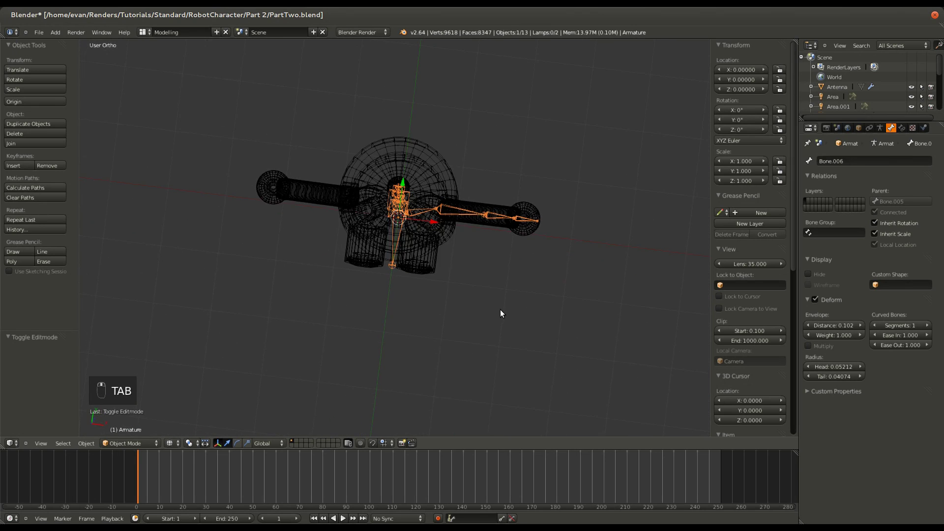
pyautogui.press('z')
pyautogui.press('z')
pyautogui.rightClick(502, 212)
pyautogui.press('z')
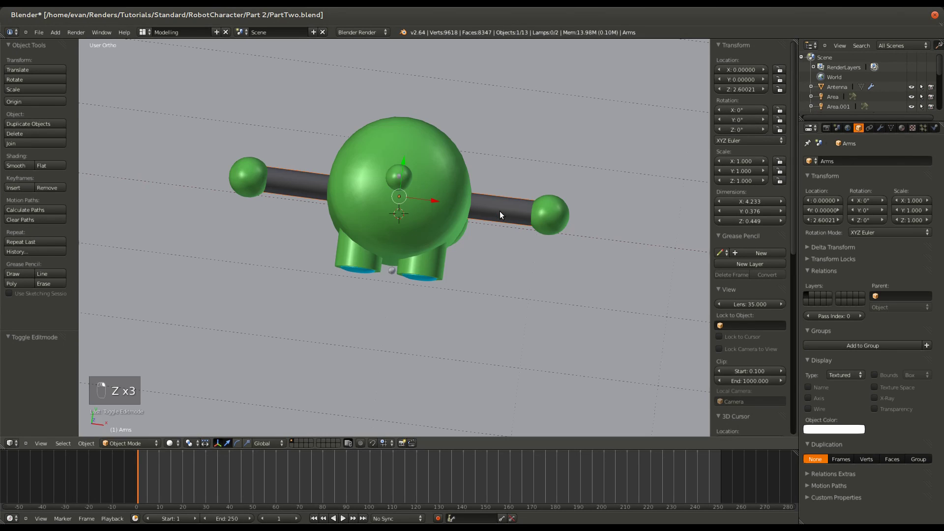
pyautogui.press('KP_7')
pyautogui.press('z')
pyautogui.keyDown('ctrl'); pyautogui.scroll(6, 495, 205); pyautogui.keyUp('ctrl')
pyautogui.hotkey('ctrl', 's')
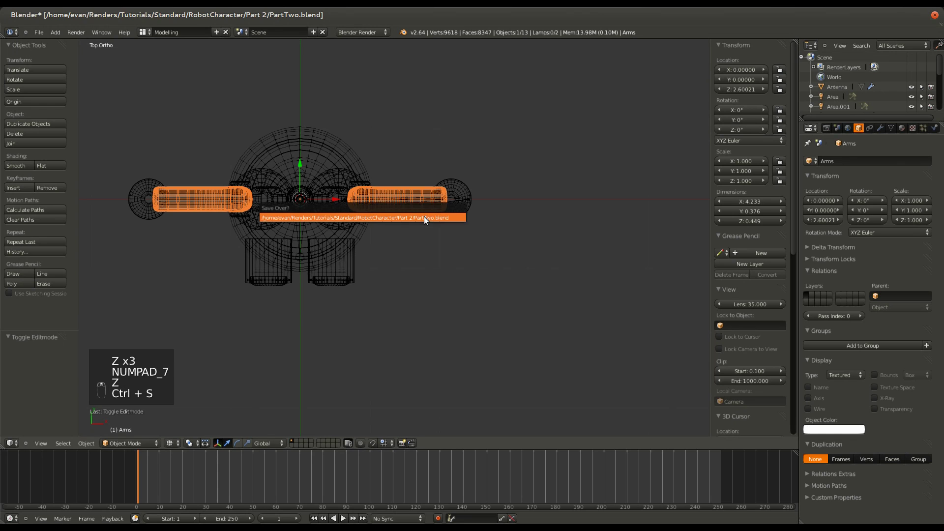
pyautogui.click(424, 216)
# Edit the armature again and move the elbow joint back about 0.068 along Y
pyautogui.keyDown('shift'); pyautogui.scroll(2, 385, 226); pyautogui.keyUp('shift')
pyautogui.press('z')
pyautogui.scroll(3, 380, 235)
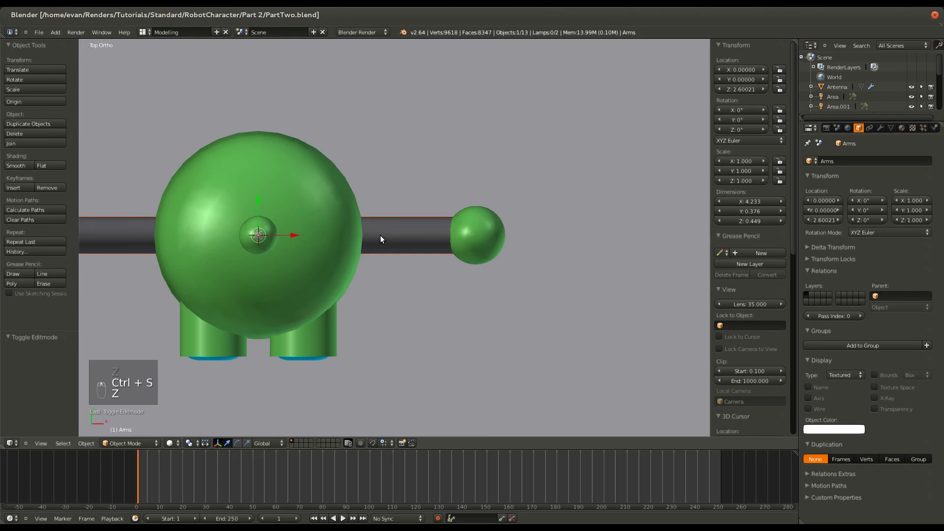
pyautogui.press('Tab')
pyautogui.press('z')
pyautogui.press('Tab')
pyautogui.rightClick(394, 239)
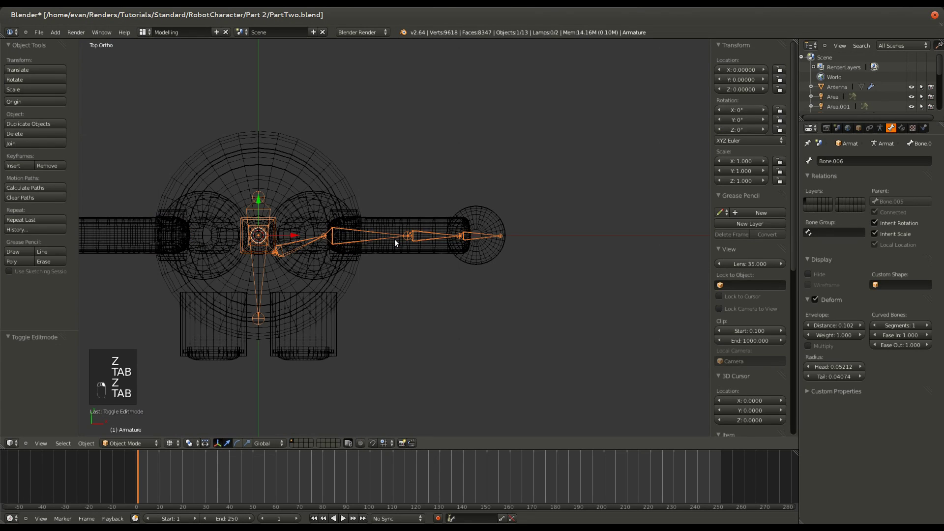
pyautogui.press('Tab')
pyautogui.rightClick(417, 237)
pyautogui.scroll(3, 414, 258)
pyautogui.press('g')
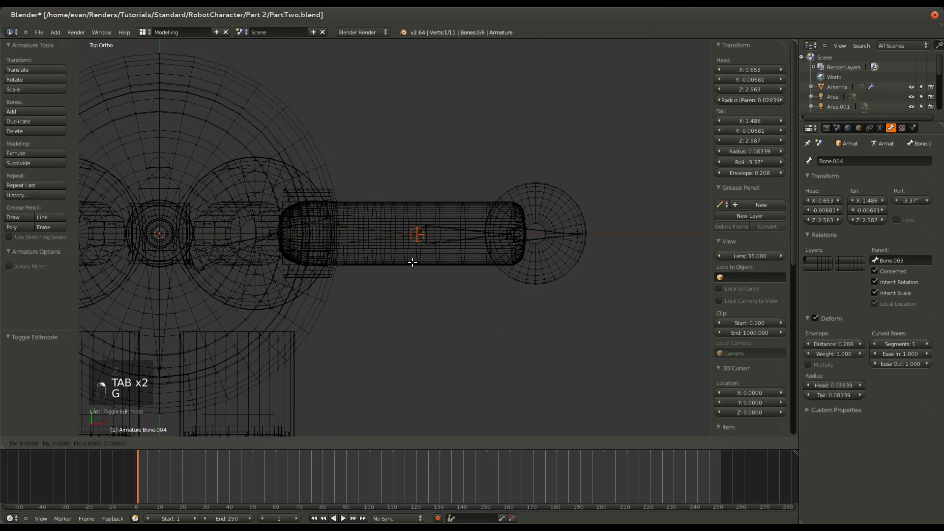
pyautogui.click(411, 251)
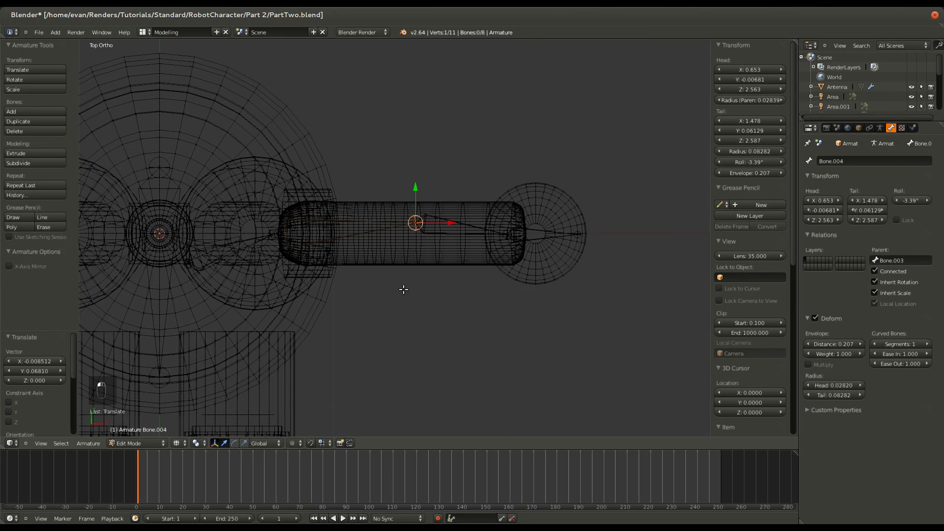
# Duplicate the body bone beside the torso and rotate the copy about 162.5° to point down towards the leg
pyautogui.moveTo(404, 290)
pyautogui.mouseDown(button='middle')
pyautogui.moveTo(394, 185)
pyautogui.moveTo(359, 295)
pyautogui.mouseUp(button='middle')
pyautogui.scroll(4, 356, 293)
pyautogui.press('z')
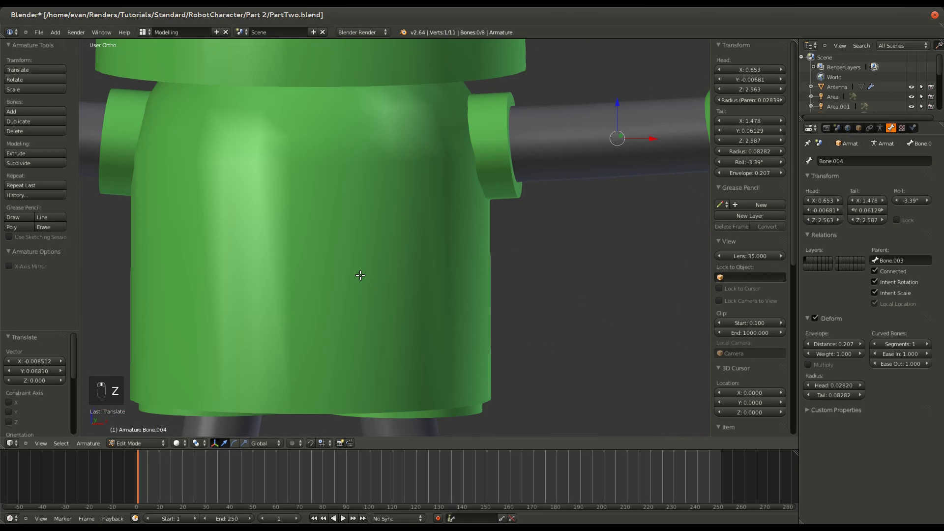
pyautogui.press('z')
pyautogui.scroll(-3, 369, 261)
pyautogui.moveTo(376, 250); pyautogui.dragTo(427, 233, button='middle')
pyautogui.press('KP_1')
pyautogui.rightClick(427, 238)
pyautogui.scroll(-2, 427, 238)
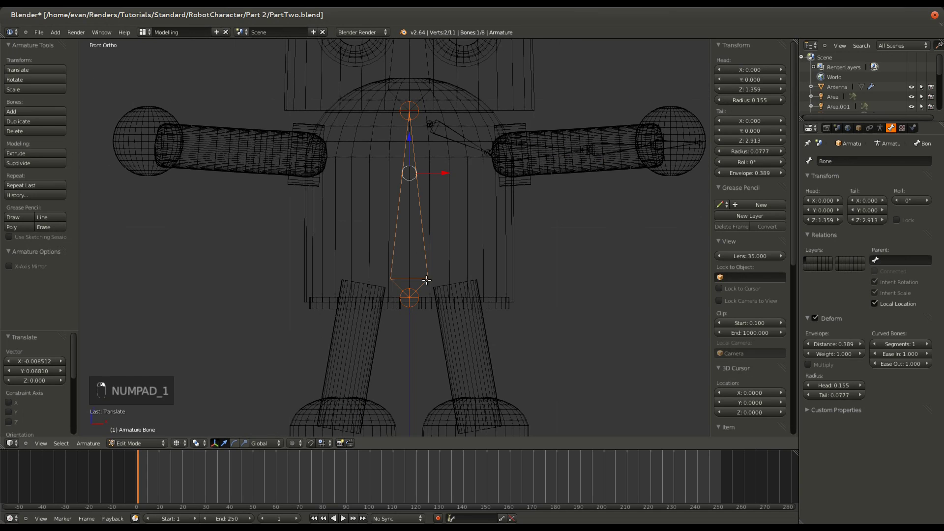
pyautogui.hotkey('shift', 'd')
pyautogui.click(504, 297)
pyautogui.press('r')
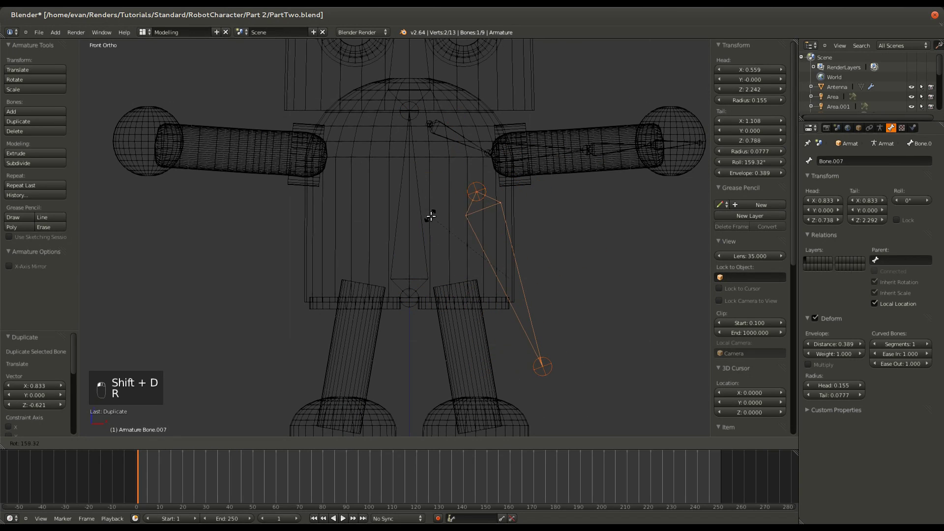
pyautogui.click(479, 232)
# Position the duplicated bone over the leg and rotate it about another 11°, from about X 0.35, Z 2.05 to X 0.52, Z 0.51
pyautogui.press('g')
pyautogui.click(461, 277)
pyautogui.press('g')
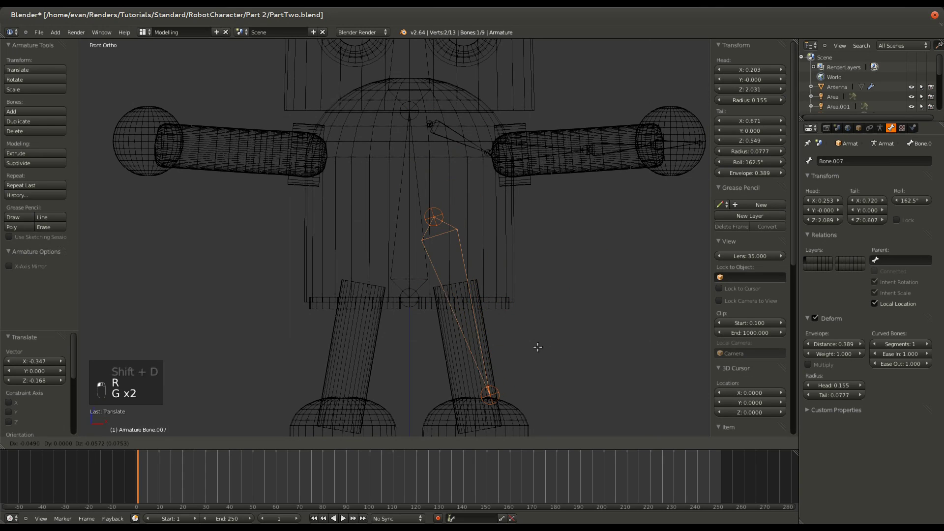
pyautogui.click(537, 347)
pyautogui.press('r')
pyautogui.click(523, 378)
# Shorten the hip bone by moving its tail to about X 0.385, Z 1.482 and lowering its head about 0.176
pyautogui.rightClick(486, 403)
pyautogui.keyDown('shift'); pyautogui.scroll(-3, 484, 374); pyautogui.keyUp('shift')
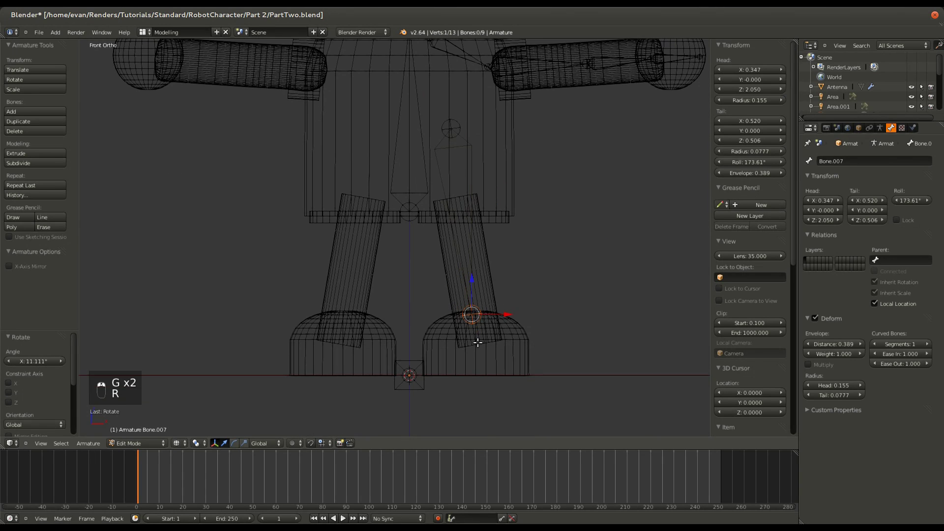
pyautogui.press('g')
pyautogui.click(463, 226)
pyautogui.rightClick(451, 128)
pyautogui.press('g')
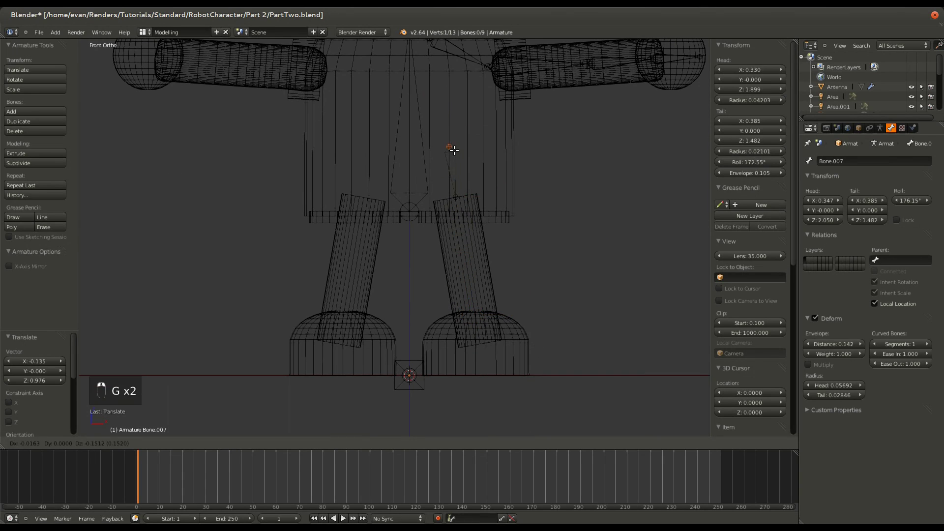
pyautogui.click(449, 221)
# Extrude an upper leg bone to about X 0.50, Z 0.86 and a lower leg bone to about X 0.57, Z 0.36
pyautogui.rightClick(455, 199)
pyautogui.press('e')
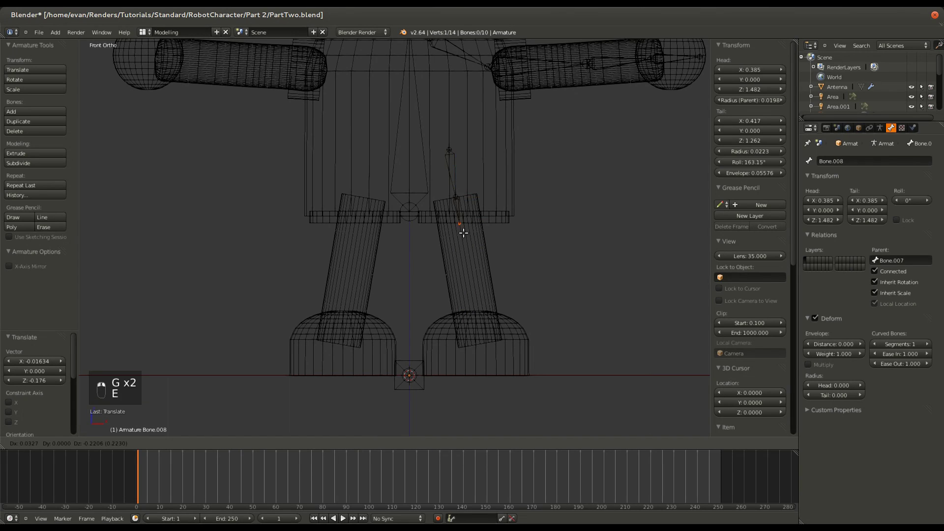
pyautogui.click(473, 274)
pyautogui.keyDown('shift'); pyautogui.scroll(-4, 473, 273); pyautogui.keyUp('shift')
pyautogui.press('e')
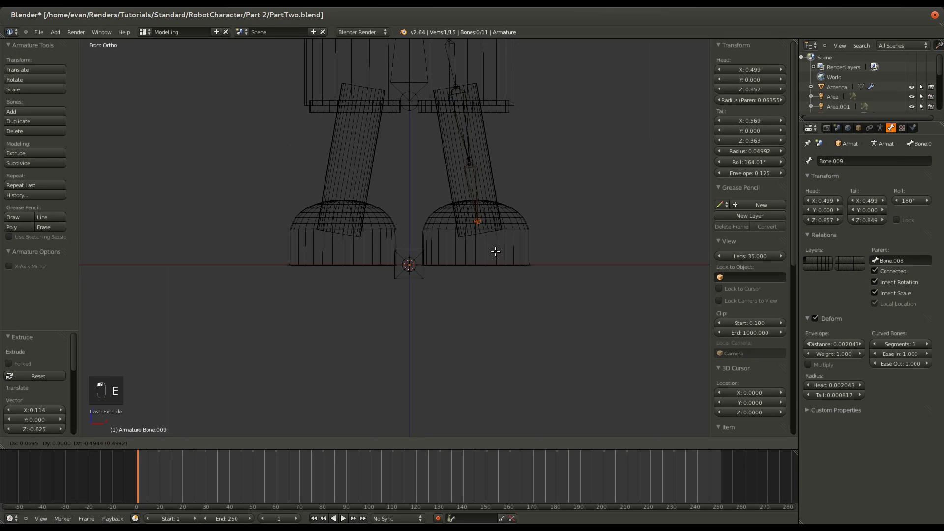
pyautogui.click(495, 252)
# Extrude a foot bone straight down from the ankle, with its tail at about X 0.569, Z 0.044
pyautogui.press('e')
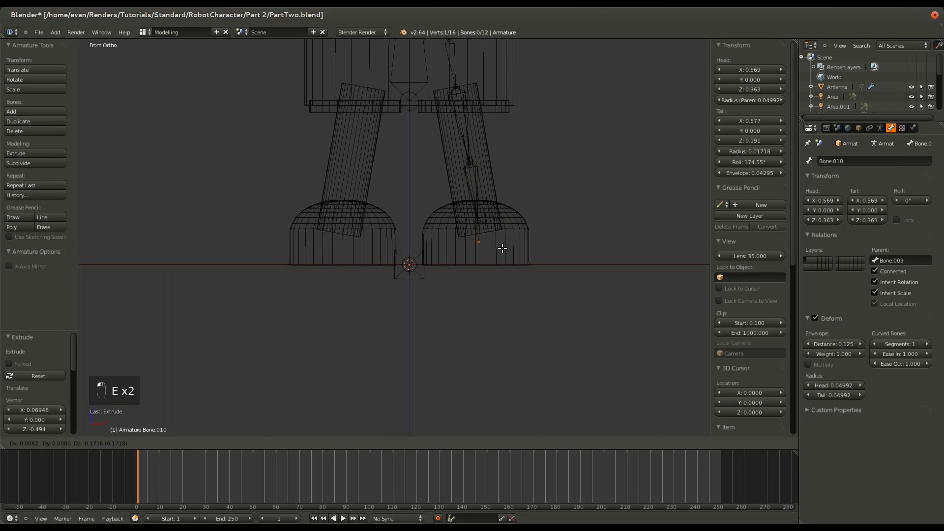
pyautogui.click(501, 264)
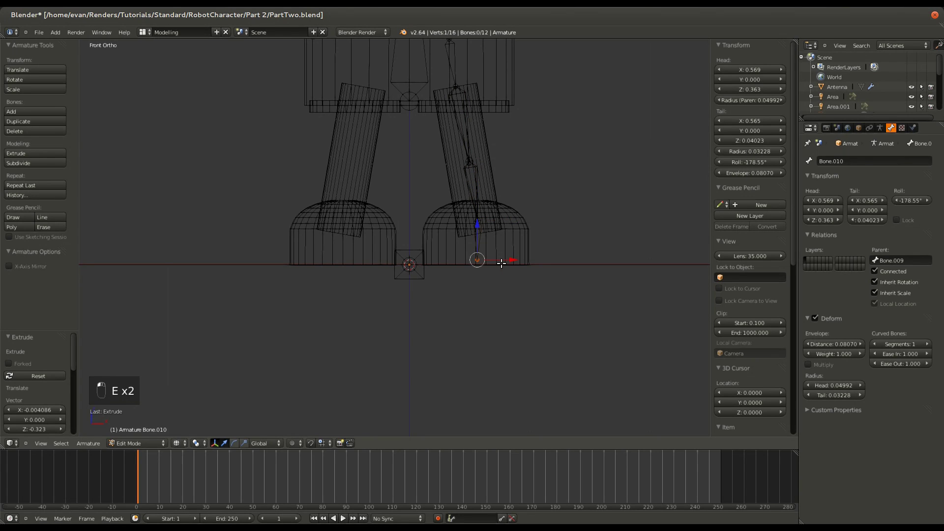
pyautogui.press('g')
pyautogui.click(503, 263)
pyautogui.scroll(-1, 486, 200)
pyautogui.keyDown('shift'); pyautogui.scroll(-2, 486, 197); pyautogui.keyUp('shift')
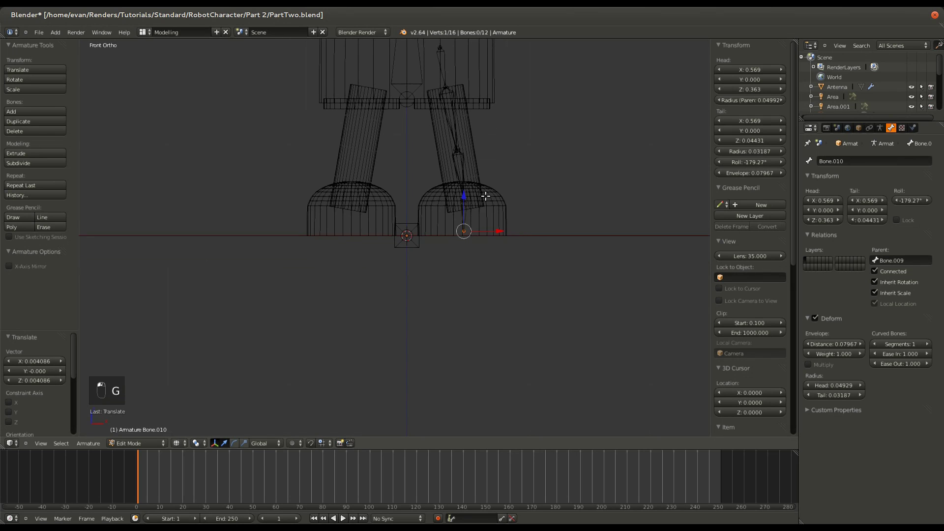
pyautogui.keyDown('shift'); pyautogui.scroll(-1, 486, 196); pyautogui.keyUp('shift')
pyautogui.rightClick(470, 190)
pyautogui.press('e')
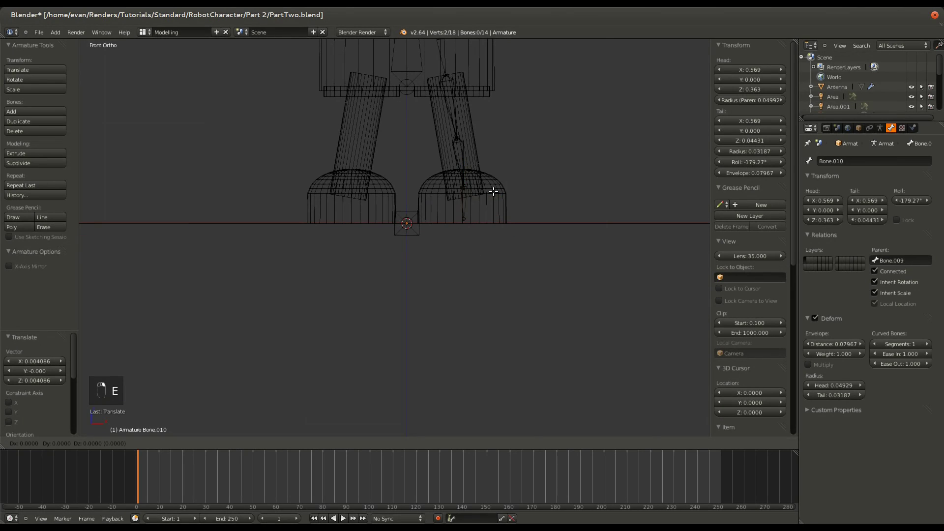
pyautogui.rightClick(597, 222)
pyautogui.hotkey('ctrl', 'z')
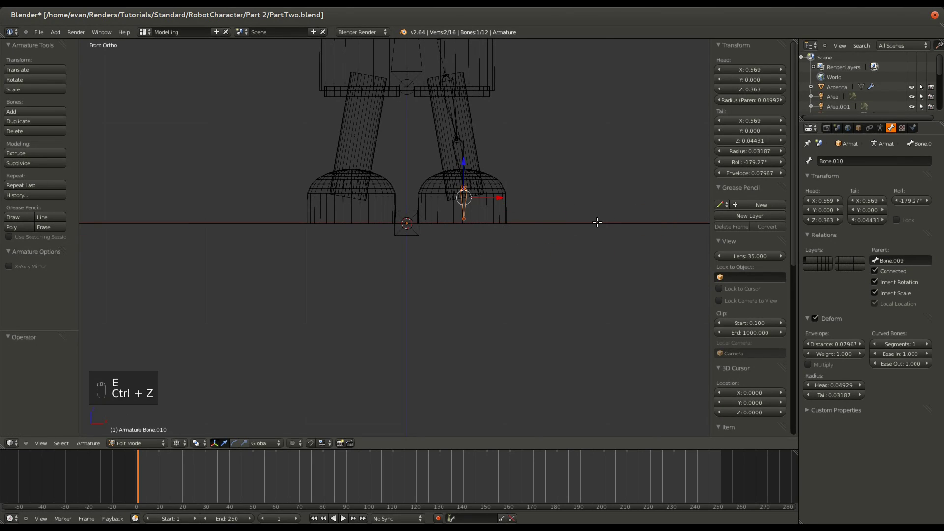
# Straighten the foot bone by scaling it to 0 along Y and along X, and save over PartTwo.blend
pyautogui.press('s')
pyautogui.press('y')
pyautogui.press('0')
pyautogui.press('Return')
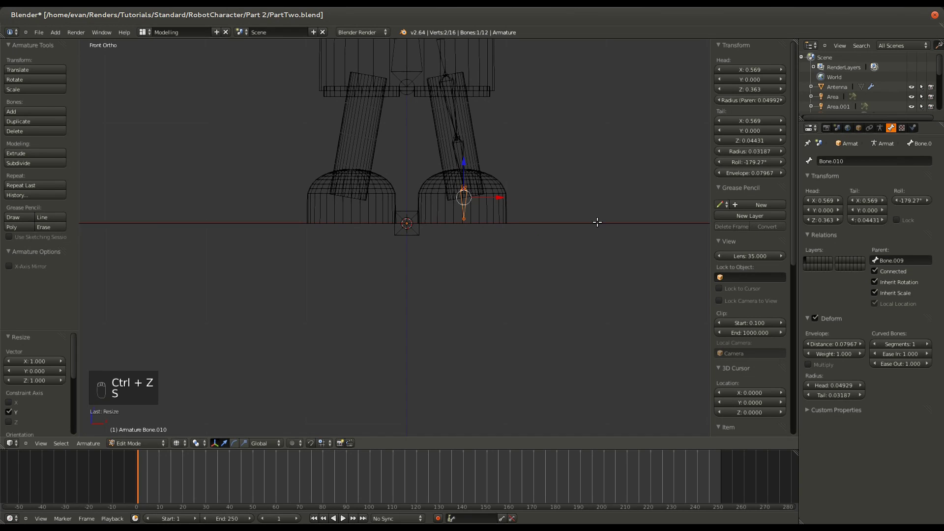
pyautogui.press('s')
pyautogui.press('x')
pyautogui.press('0')
pyautogui.press('Return')
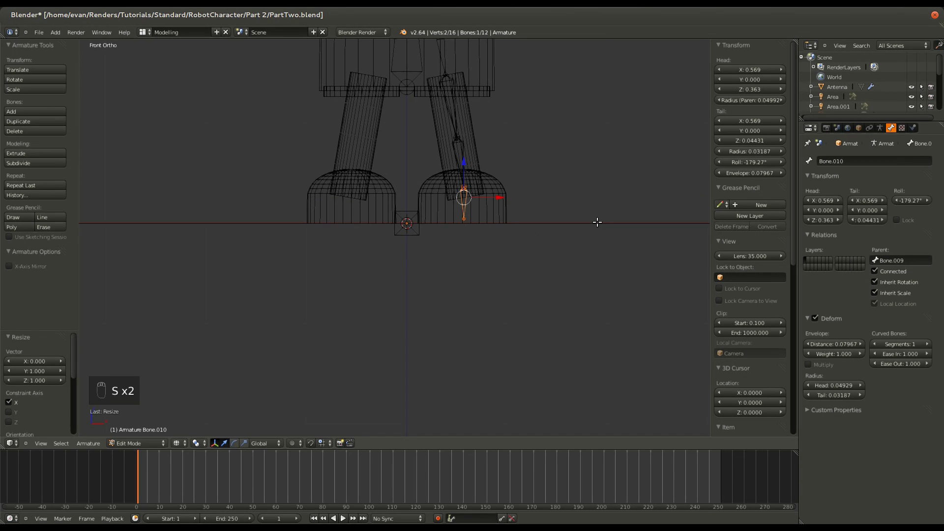
pyautogui.hotkey('ctrl', 's')
pyautogui.click(569, 193)
# Deselect all bones and save the file over PartTwo.blend again
pyautogui.scroll(-2, 492, 178)
pyautogui.scroll(3, 472, 182)
pyautogui.keyDown('shift'); pyautogui.scroll(6, 464, 185); pyautogui.keyUp('shift')
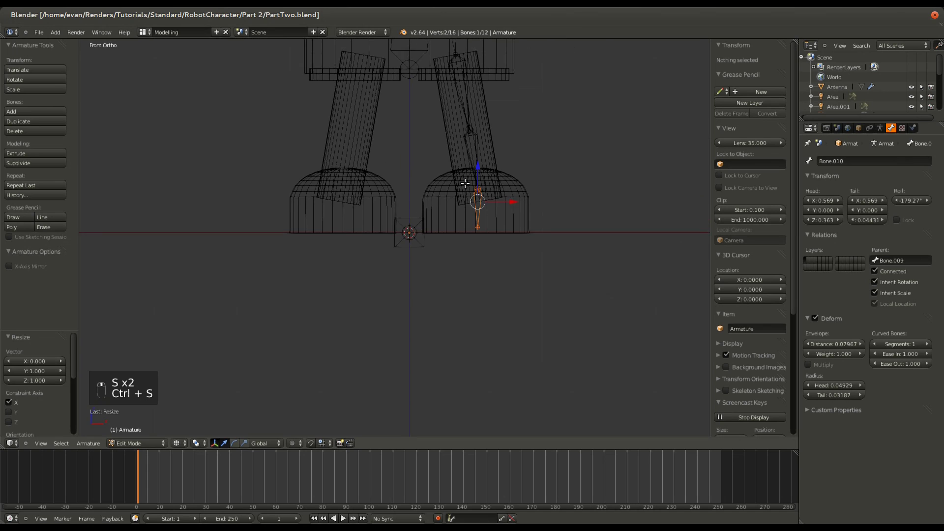
pyautogui.scroll(-5, 468, 193)
pyautogui.press('a')
pyautogui.hotkey('ctrl', 's')
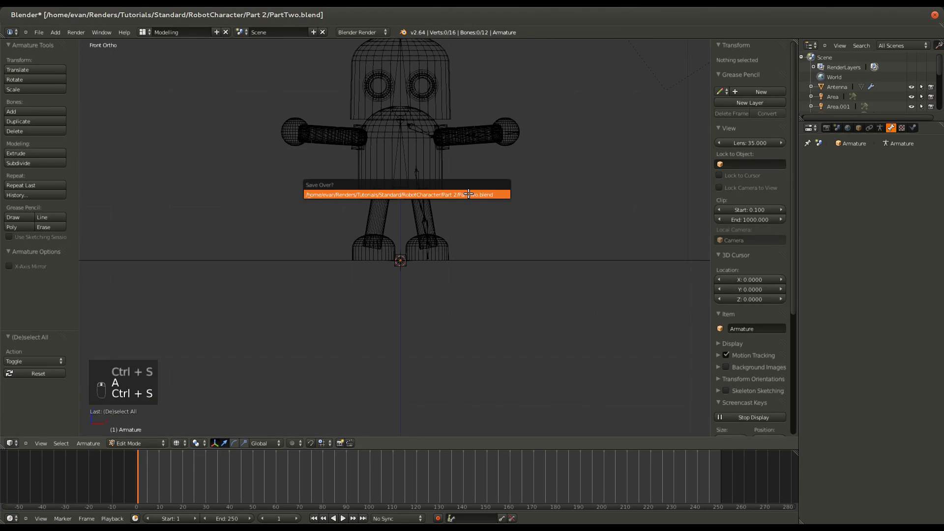
pyautogui.click(467, 196)
pyautogui.press('z')
pyautogui.moveTo(466, 196)
pyautogui.mouseDown(button='middle')
pyautogui.moveTo(209, 211)
pyautogui.moveTo(374, 238)
pyautogui.moveTo(329, 245)
pyautogui.moveTo(437, 262)
pyautogui.moveTo(431, 230)
pyautogui.mouseUp(button='middle')
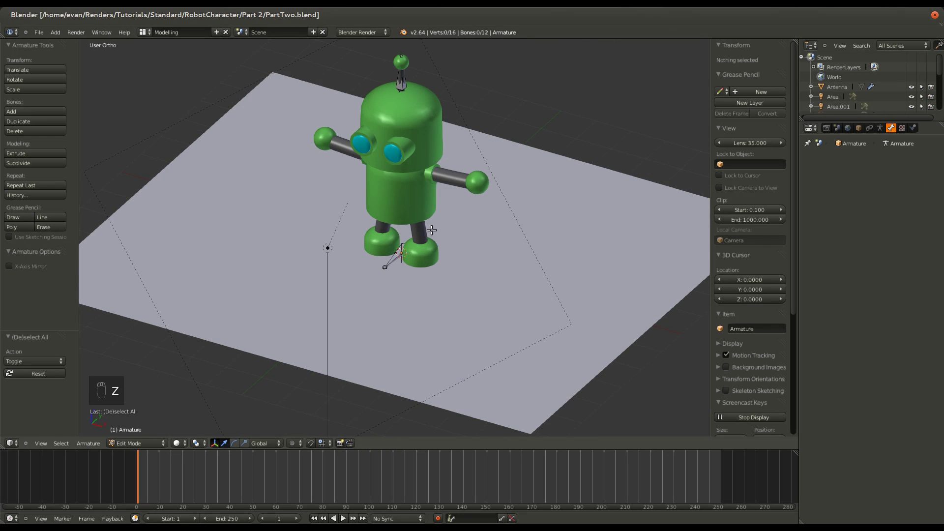
pyautogui.press('z')
pyautogui.press('KP_1')
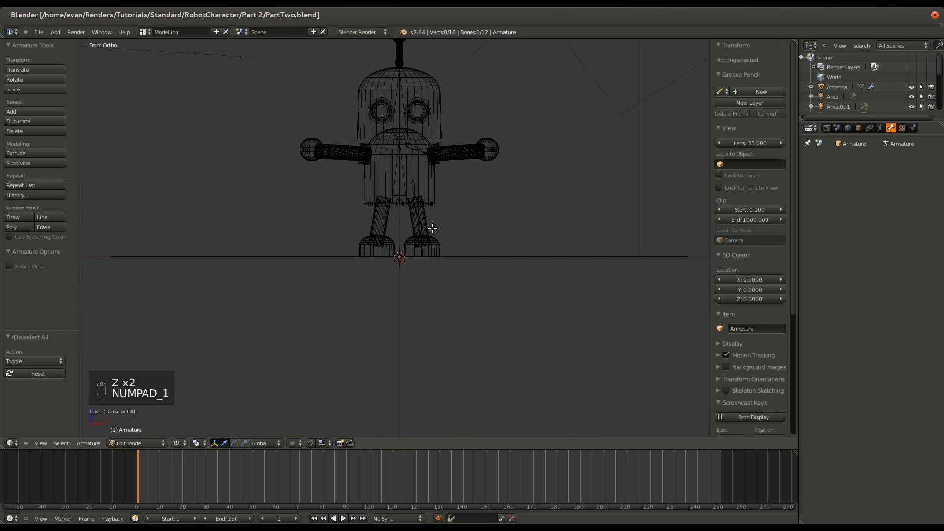
pyautogui.keyDown('shift'); pyautogui.scroll(4, 433, 228); pyautogui.keyUp('shift')
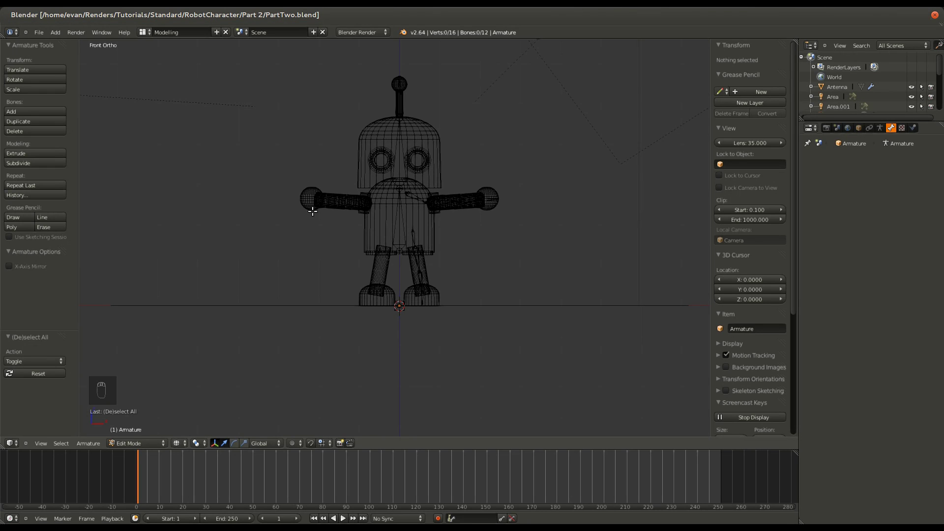
# Select all the arm and leg bones on the robot's one side, including the clavicle bone near the neck
pyautogui.scroll(1, 447, 193)
pyautogui.press('a')
pyautogui.press('a')
pyautogui.press('b')
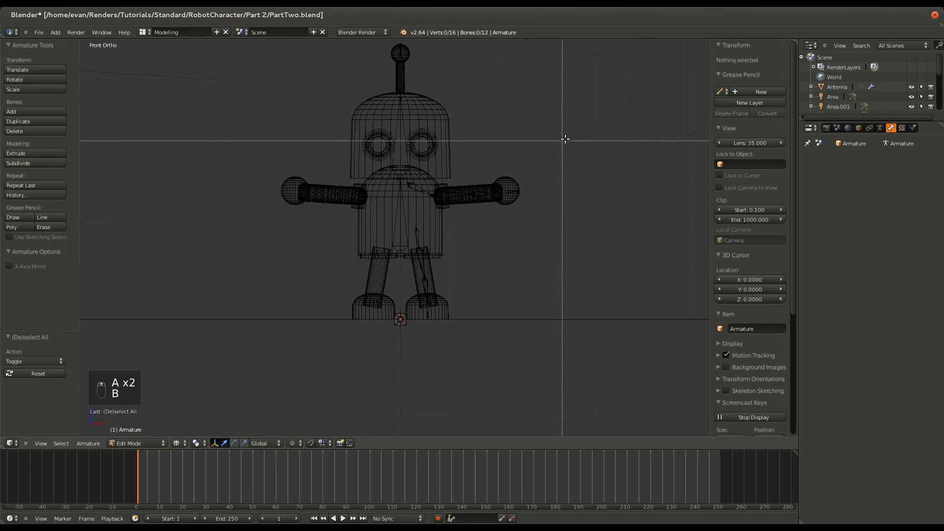
pyautogui.moveTo(566, 140); pyautogui.dragTo(412, 353)
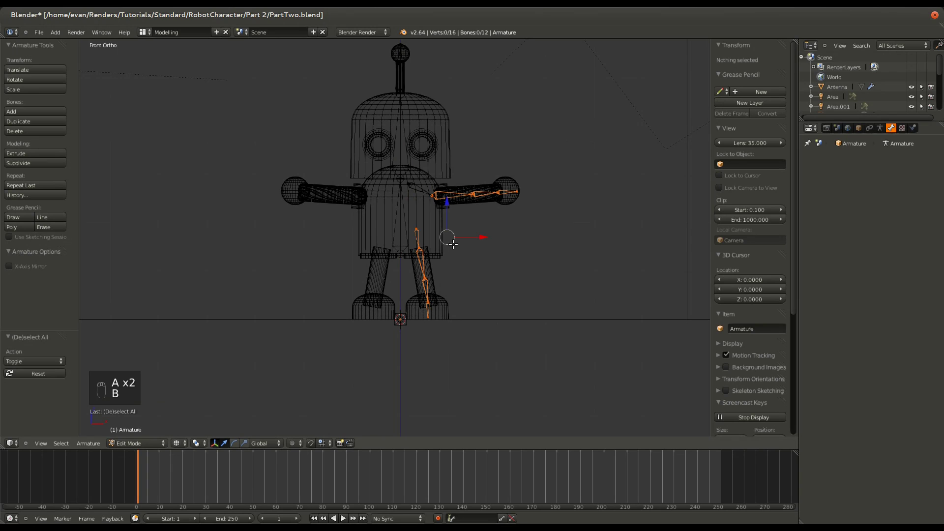
pyautogui.keyDown('shift'); pyautogui.rightClick(417, 187); pyautogui.keyUp('shift')
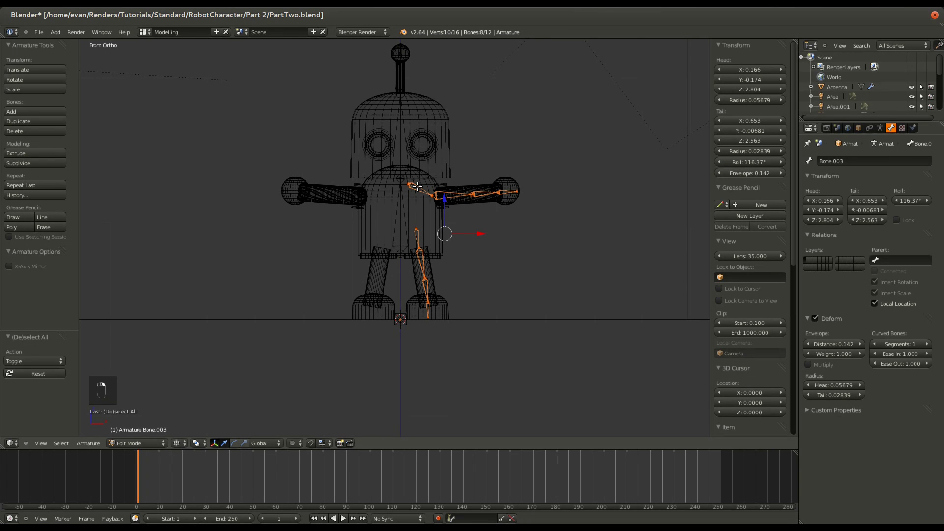
# Set the pivot point for rotation and scaling to the 3D cursor
pyautogui.hotkey('ctrl', '.')
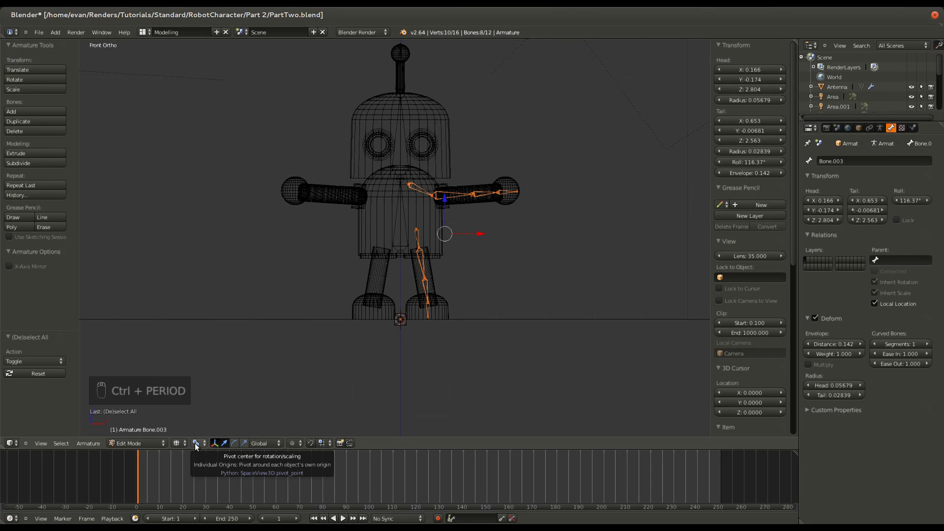
pyautogui.press('.')
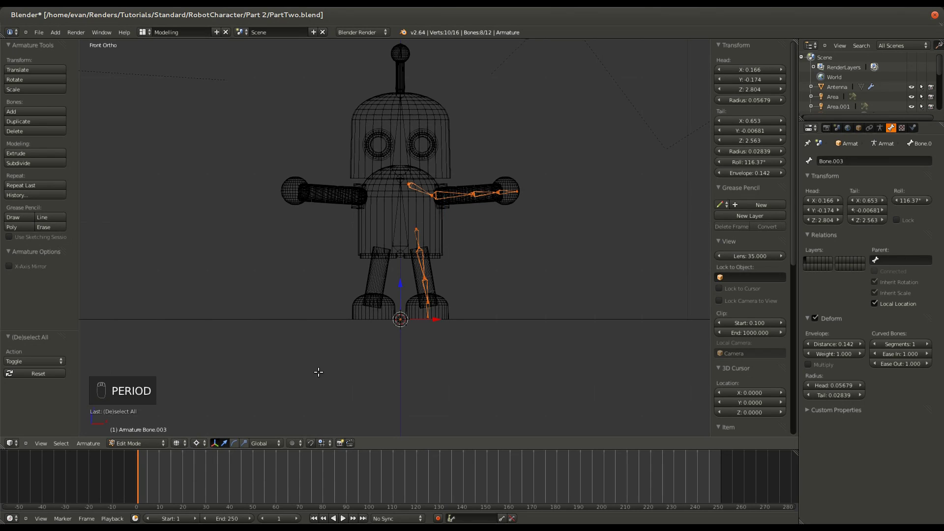
pyautogui.click(197, 444)
pyautogui.press('Escape')
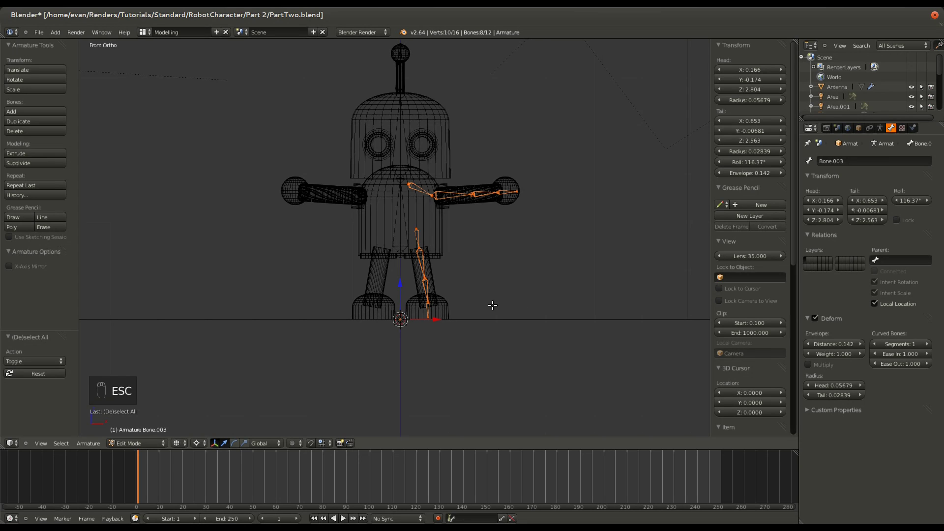
# Duplicate the selected arm and leg bones and mirror the copies along the global X axis
pyautogui.hotkey('shift', 'd')
pyautogui.click(482, 317)
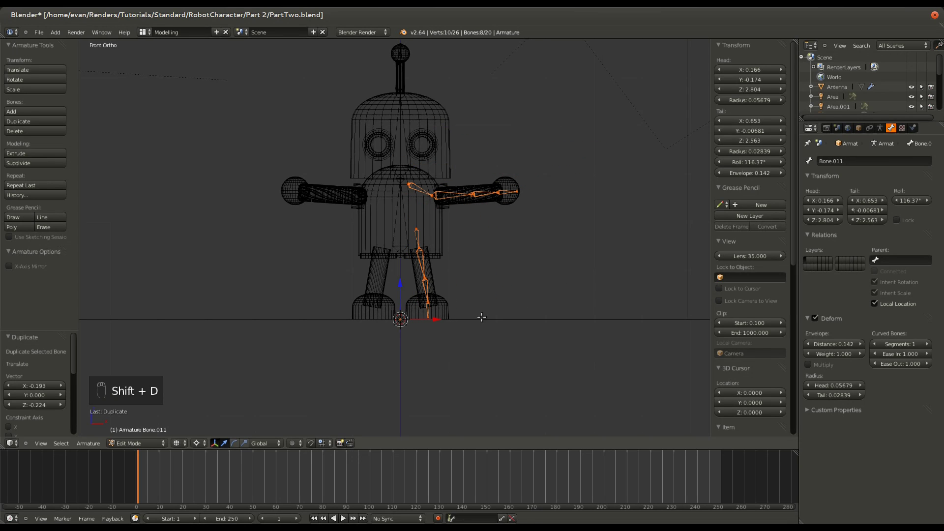
pyautogui.press('m')
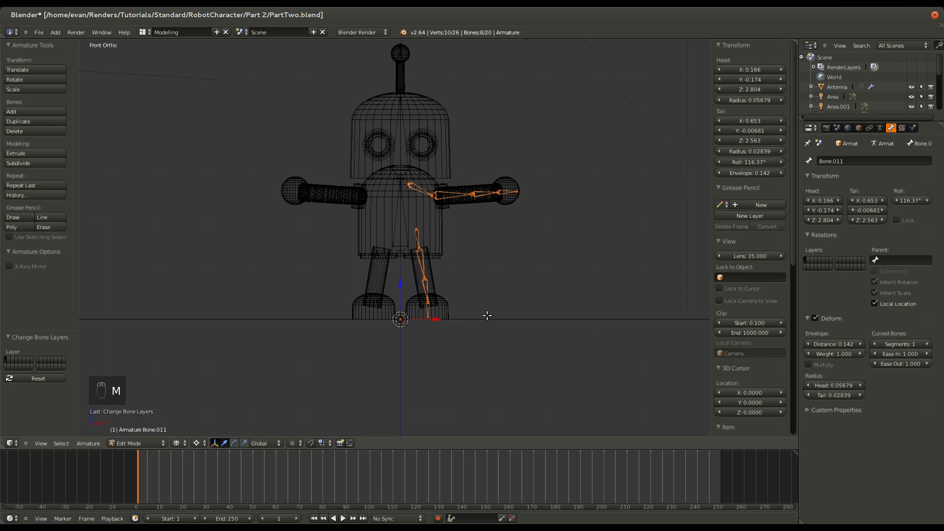
pyautogui.hotkey('ctrl', 'm')
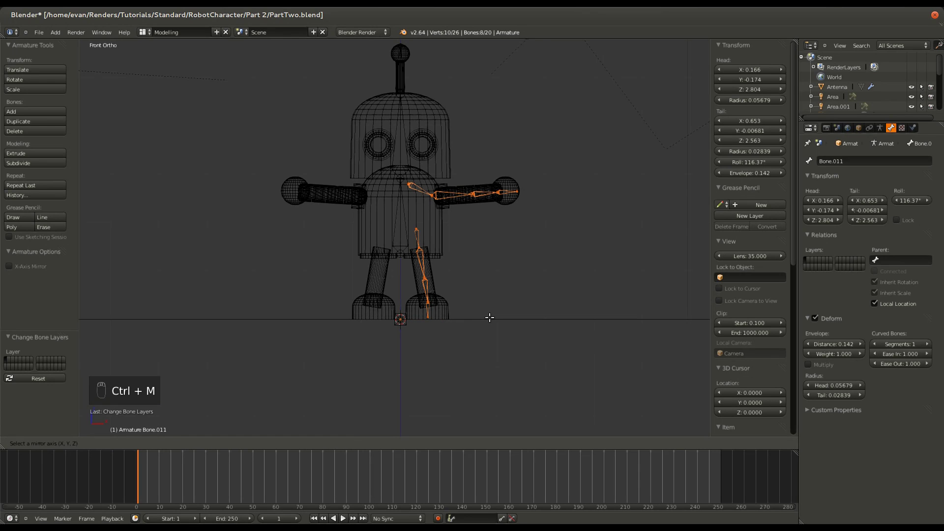
pyautogui.press('x')
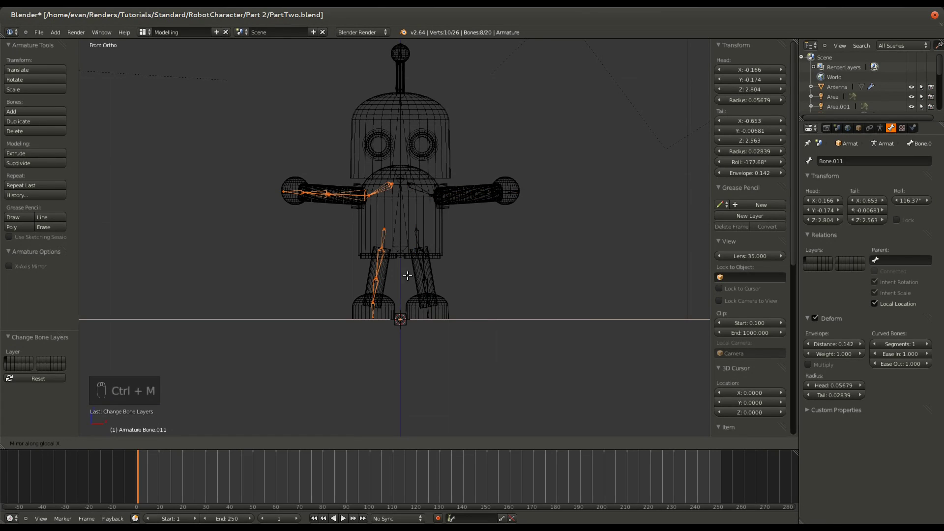
pyautogui.click(405, 258)
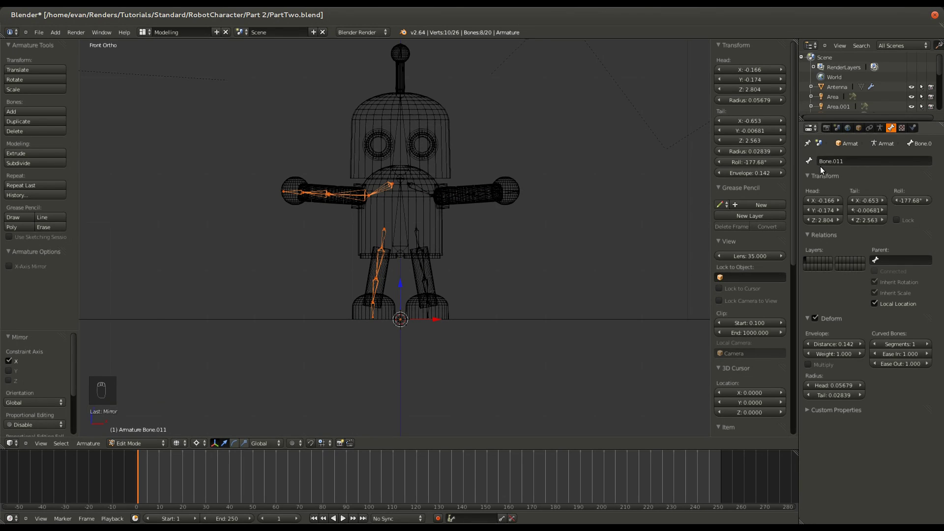
# Delete the mirrored arm and leg bones
pyautogui.press('Delete')
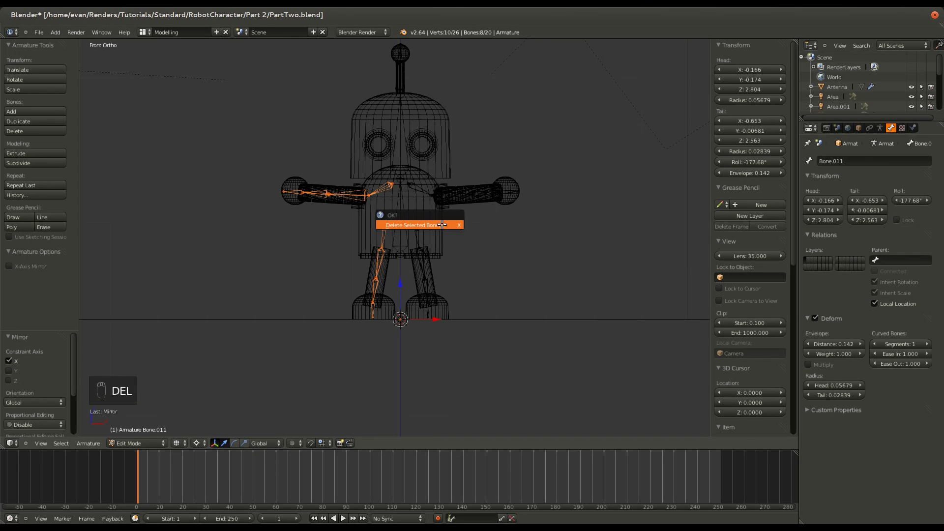
pyautogui.click(448, 224)
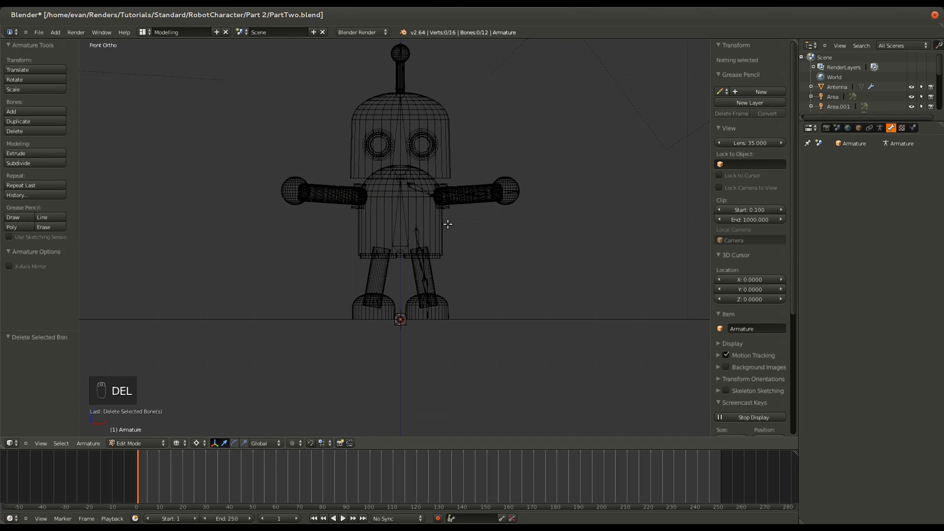
# Enlarge the properties editor and outliner, and expand the Armature object down to its list of bones
pyautogui.rightClick(418, 183)
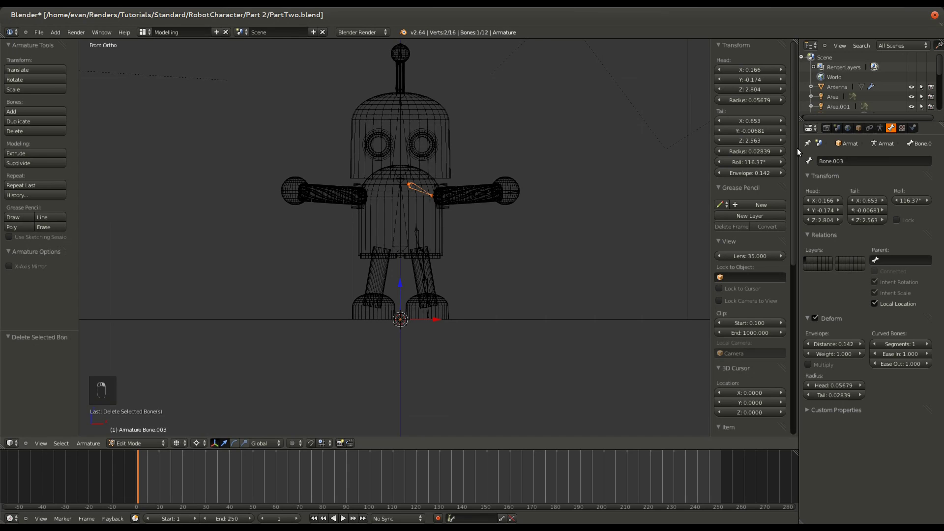
pyautogui.moveTo(798, 148); pyautogui.dragTo(727, 149)
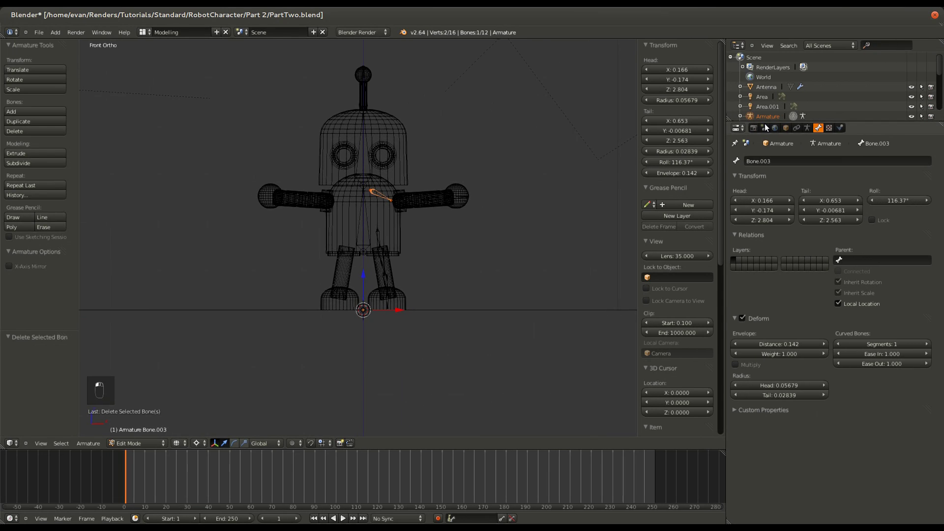
pyautogui.moveTo(768, 122); pyautogui.dragTo(765, 298)
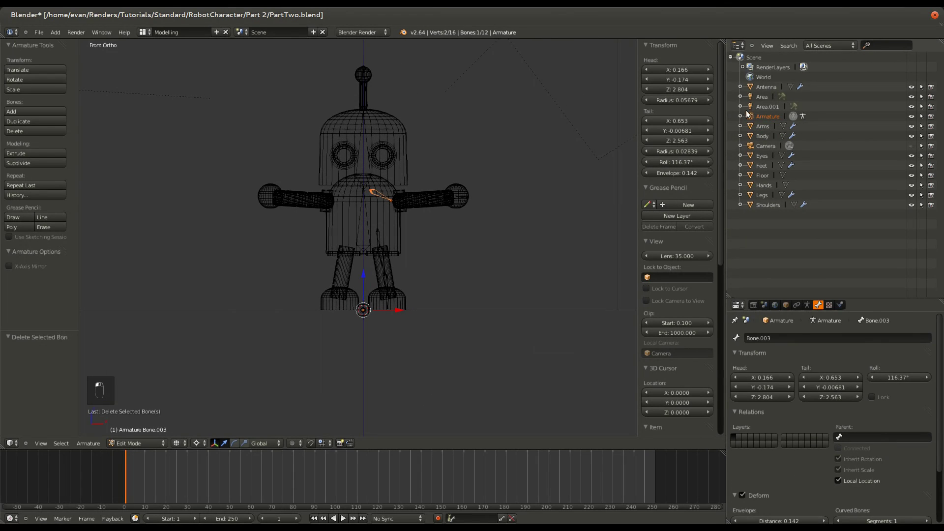
pyautogui.click(740, 116)
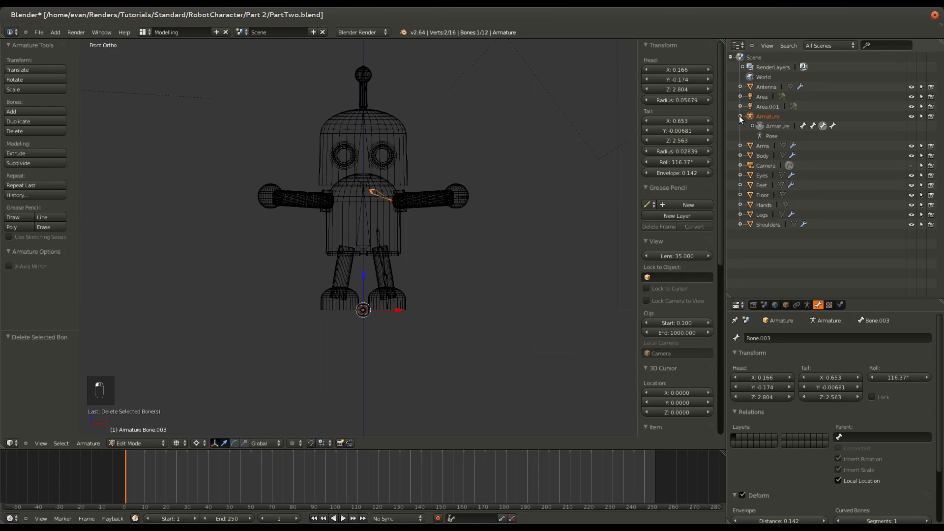
pyautogui.click(752, 126)
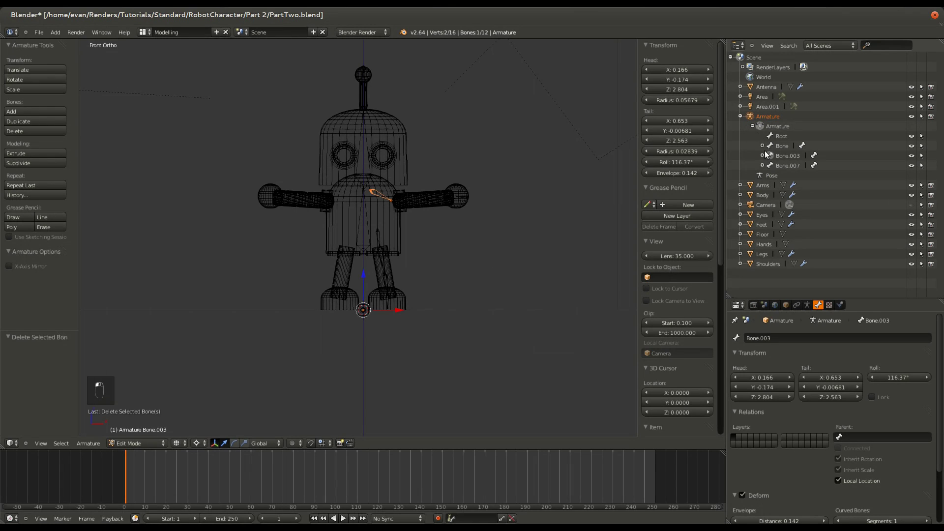
# Rename the body bone as Torso
pyautogui.click(781, 136)
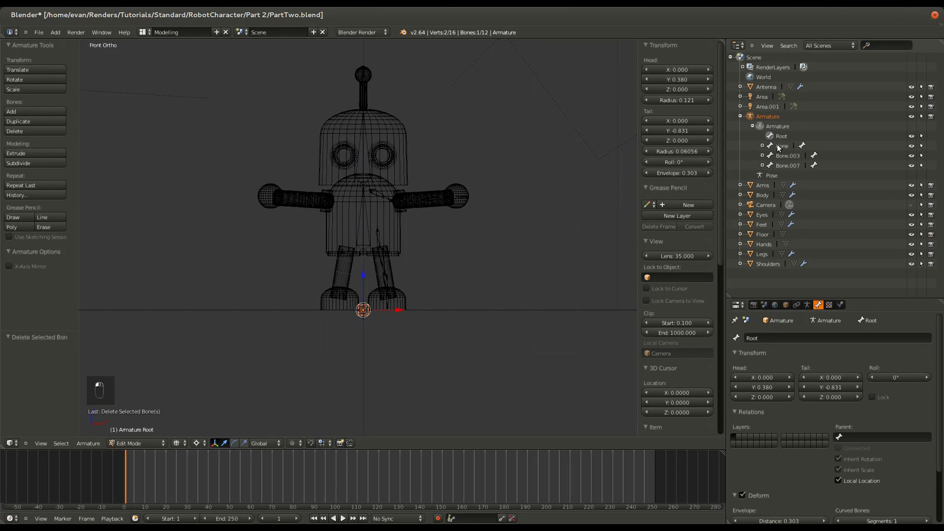
pyautogui.click(780, 146)
pyautogui.doubleClick(782, 146)
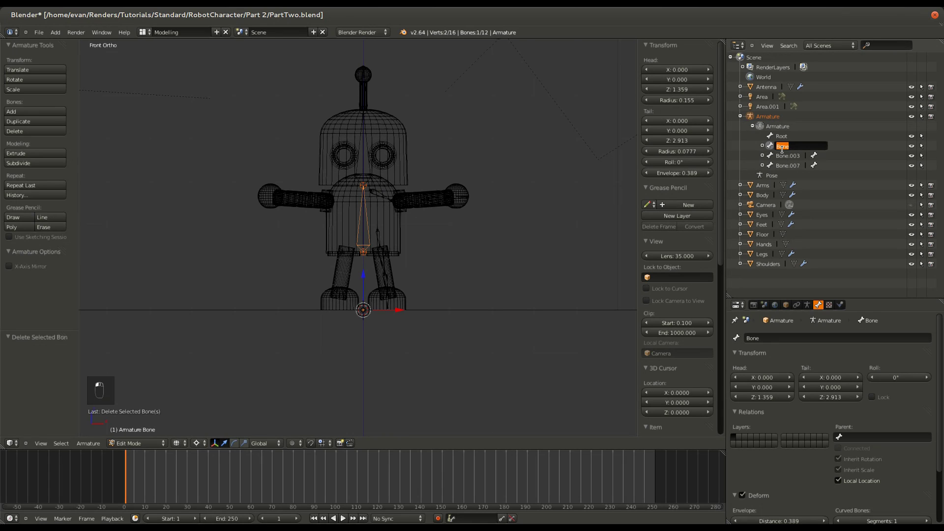
pyautogui.write('Torso')
pyautogui.press('Return')
# Rename the shoulder bone, Bone.003, as Clavical.L
pyautogui.click(787, 153)
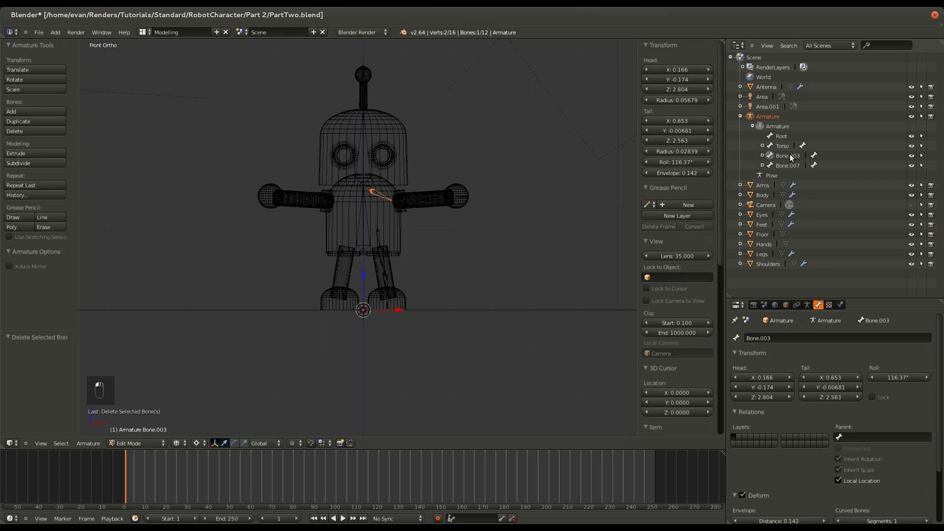
pyautogui.doubleClick(789, 155)
pyautogui.moveTo(805, 156); pyautogui.dragTo(716, 160)
pyautogui.press('BackSpace')
pyautogui.press('BackSpace')
pyautogui.press('BackSpace')
pyautogui.press('BackSpace')
pyautogui.write('.L')
pyautogui.press('Return')
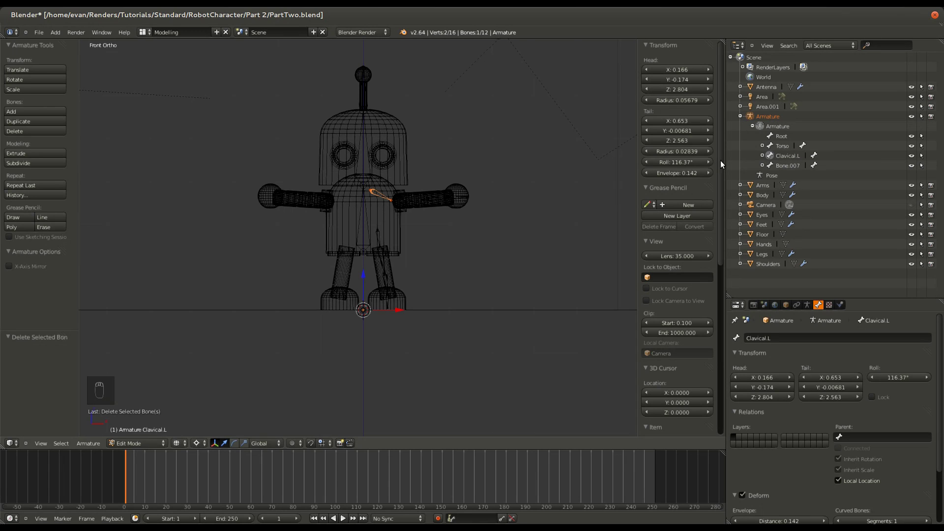
# Expand Clavical.L and rename its child bone as UpperArm.L
pyautogui.click(763, 156)
pyautogui.click(787, 165)
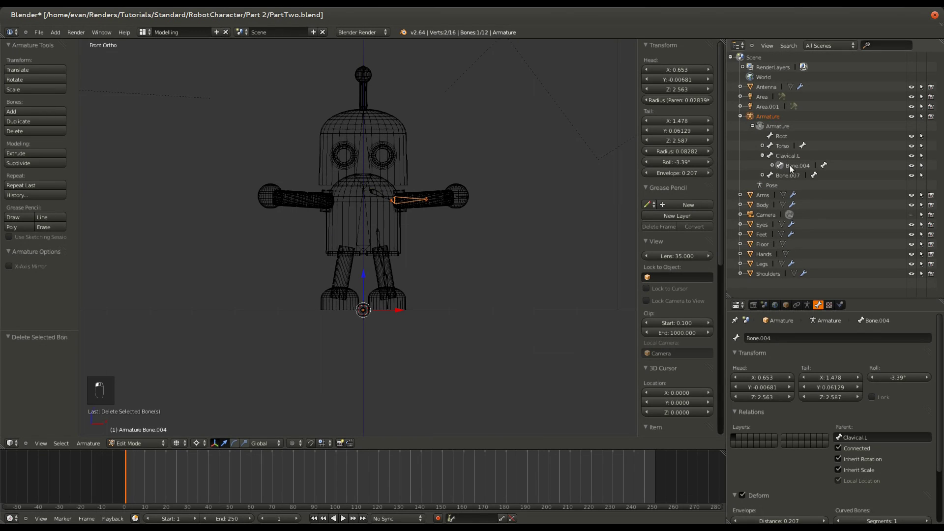
pyautogui.doubleClick(794, 166)
pyautogui.write('UpperArm.L')
pyautogui.press('Return')
# Expand UpperArm.L and rename its child bone as ForeArm.L
pyautogui.click(772, 165)
pyautogui.doubleClick(807, 175)
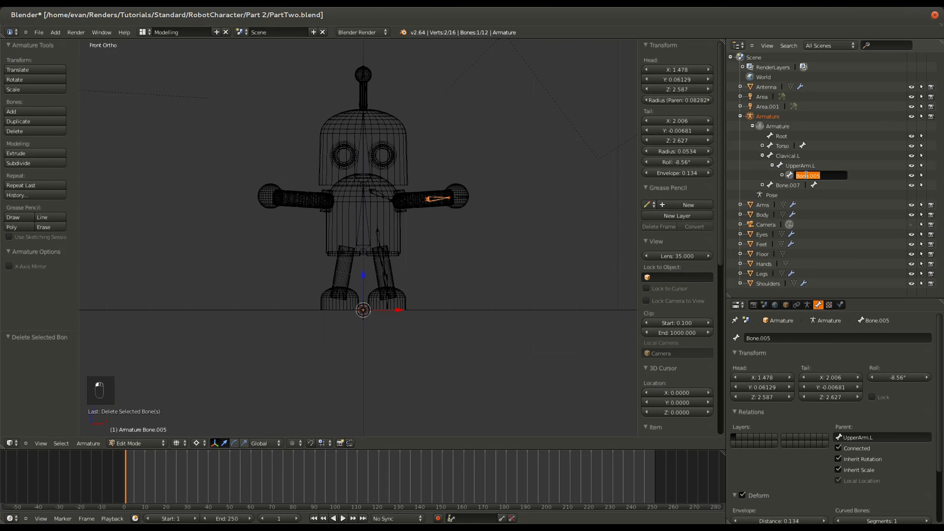
pyautogui.write('Lo')
pyautogui.press('BackSpace')
pyautogui.press('BackSpace')
pyautogui.write('For')
pyautogui.press('Return')
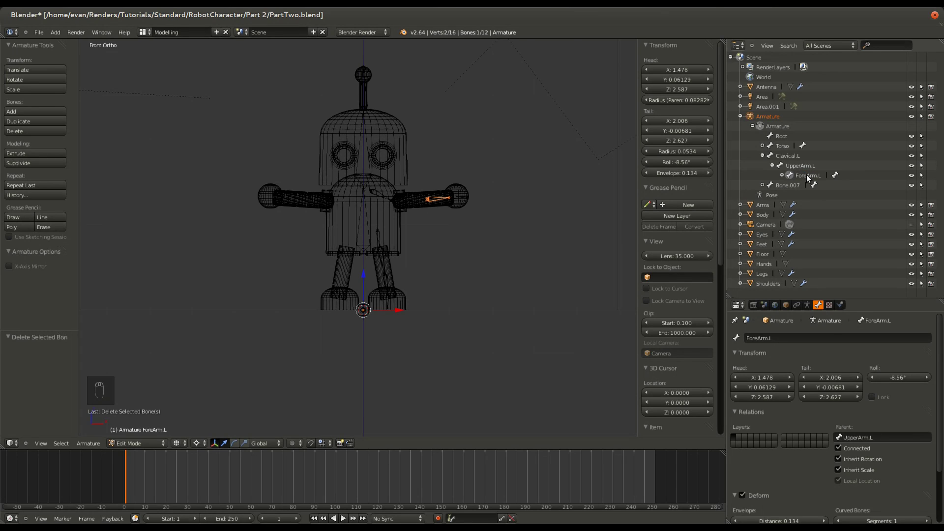
# Rename the child bone of ForeArm.L as Hand.L, and save over PartTwo.blend
pyautogui.click(783, 175)
pyautogui.doubleClick(816, 187)
pyautogui.write('Ha')
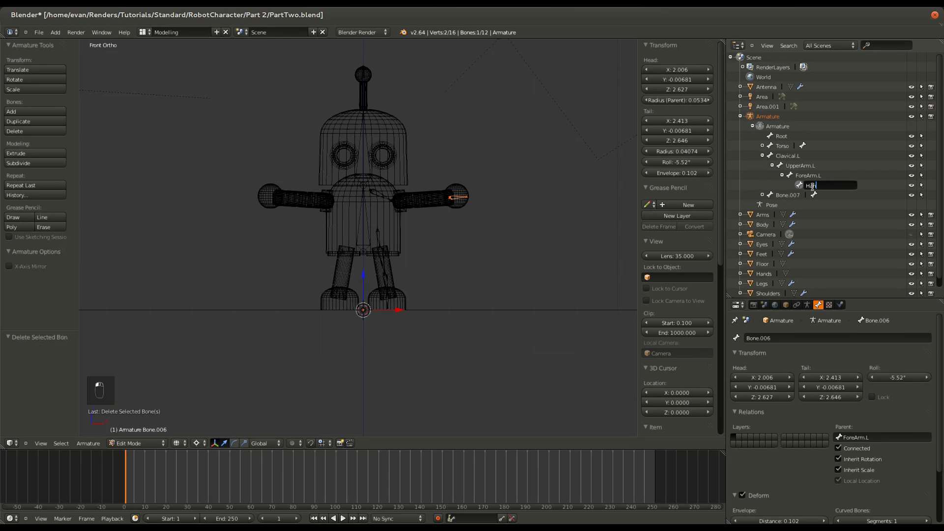
pyautogui.write('nd.L')
pyautogui.press('Return')
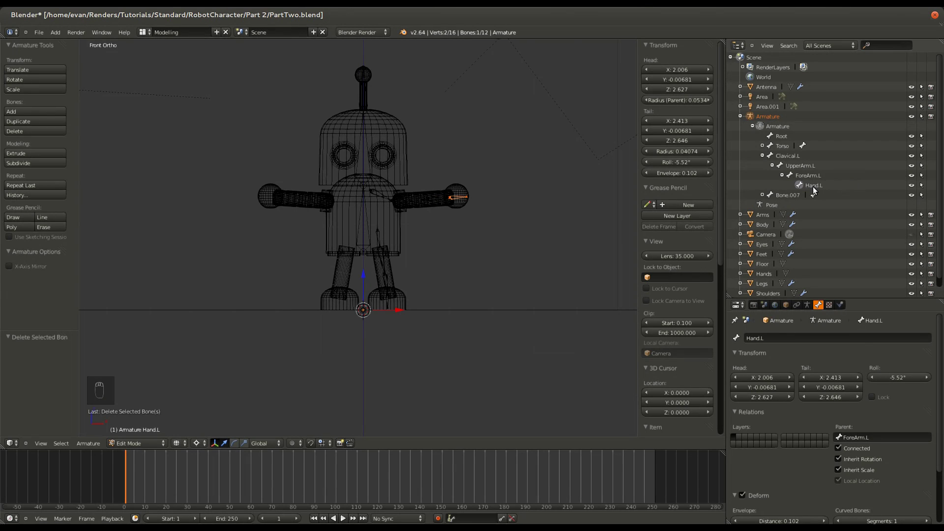
pyautogui.hotkey('ctrl', 's')
pyautogui.click(481, 158)
# Rename the topmost leg bone, Bone.007, as LegAnchor.L
pyautogui.click(773, 195)
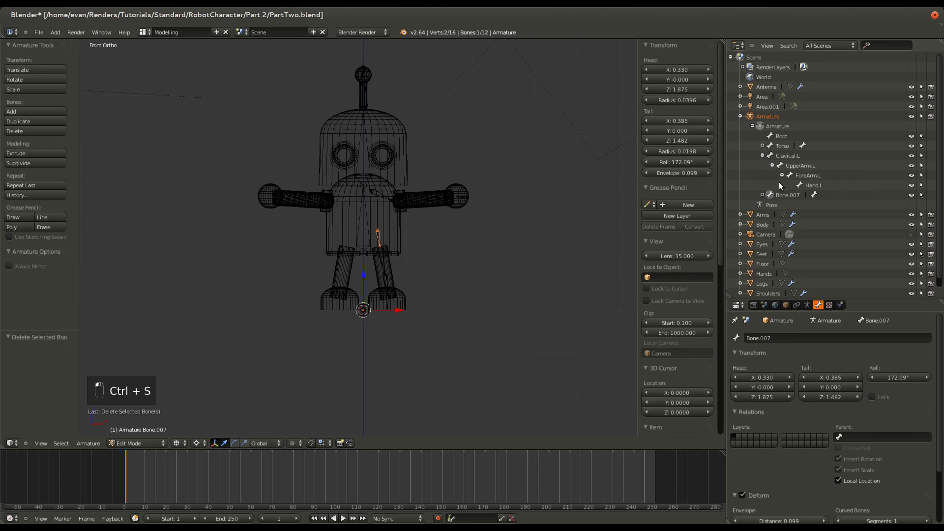
pyautogui.doubleClick(780, 196)
pyautogui.write('LegAnch')
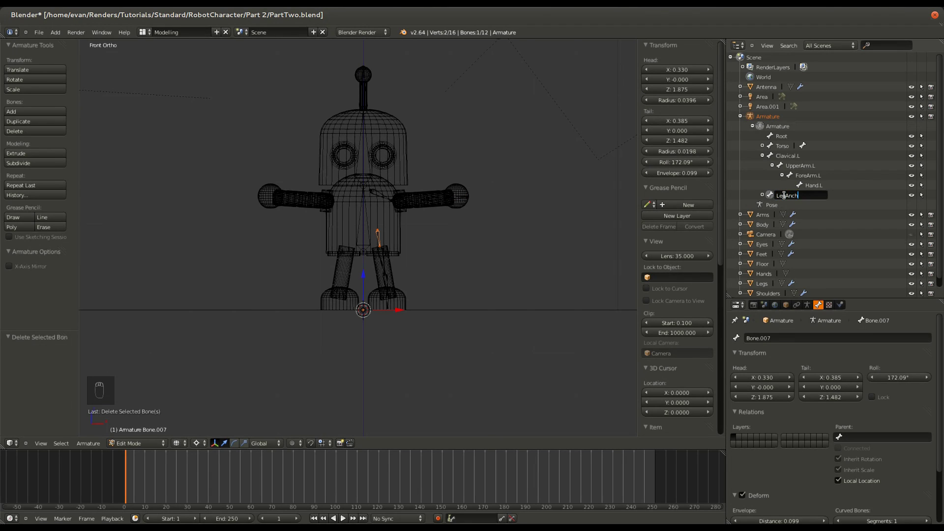
pyautogui.write('or.L')
pyautogui.press('Return')
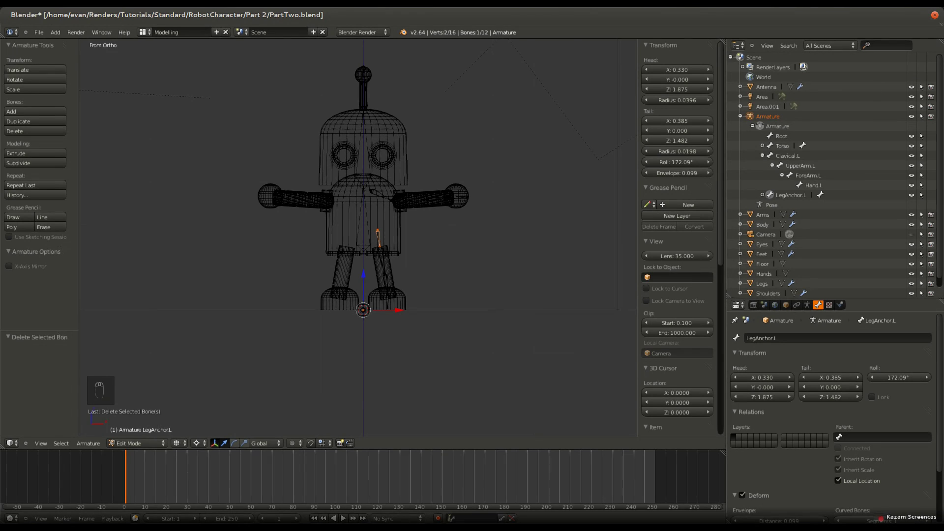
pyautogui.click(919, 521)
pyautogui.click(893, 447)
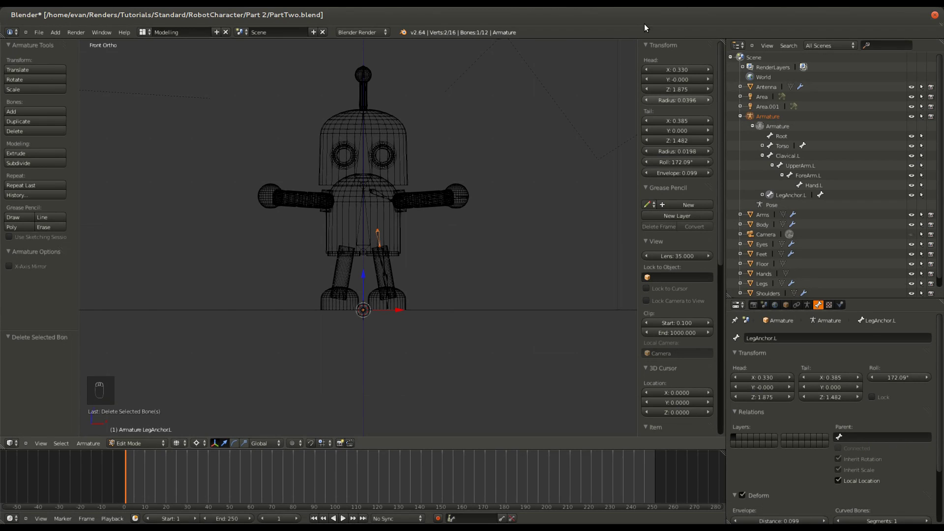
# Expand LegAnchor.L and rename its child bone as UpperLeg.L
pyautogui.click(762, 194)
pyautogui.click(787, 205)
pyautogui.doubleClick(792, 205)
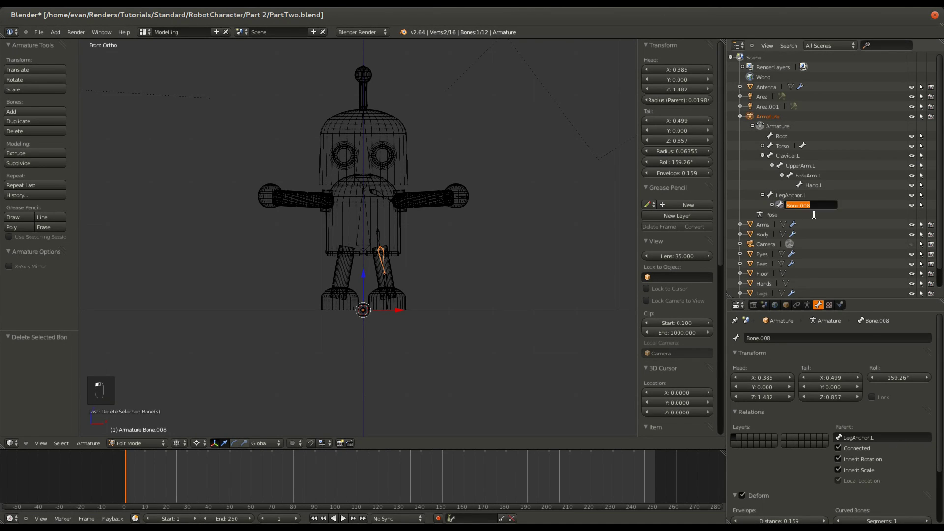
pyautogui.write('UpperLeg.L')
pyautogui.press('Return')
# Expand UpperLeg.L and rename its child bone as LowerLeg.L
pyautogui.click(773, 205)
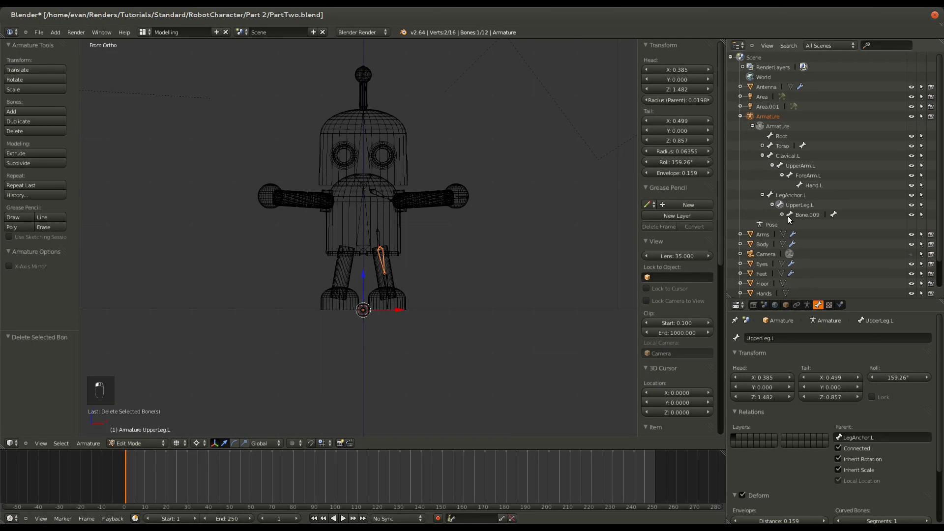
pyautogui.click(800, 215)
pyautogui.doubleClick(800, 216)
pyautogui.write('Lowe')
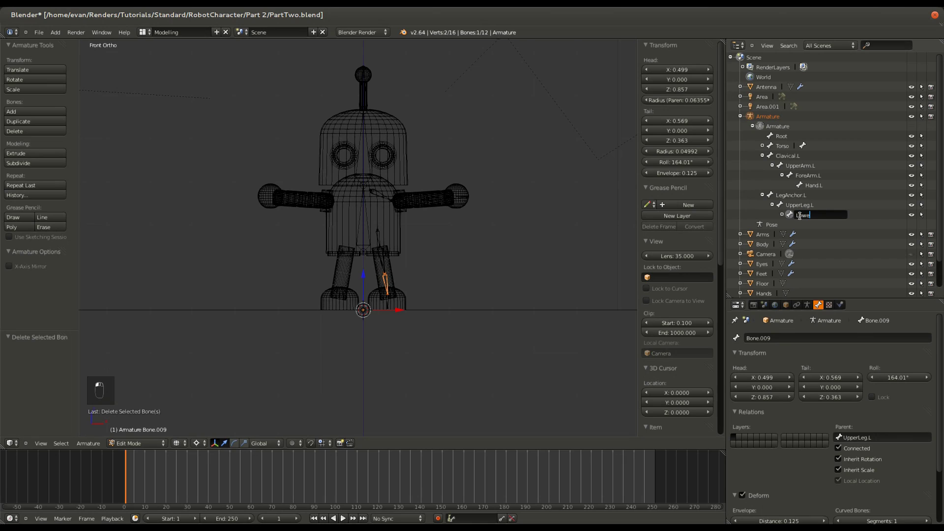
pyautogui.write('rLeg.L')
pyautogui.press('Return')
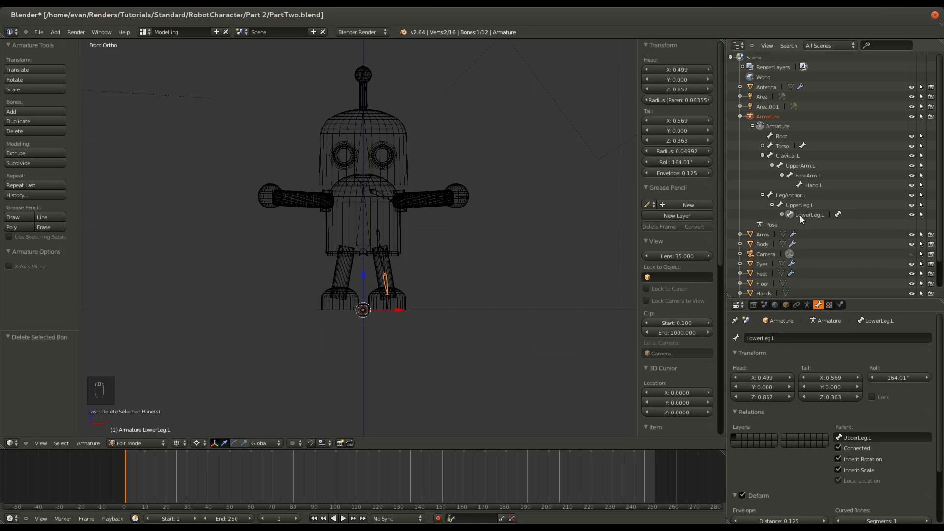
# Expand LowerLeg.L, rename its child bone as Foot.L, and save the file
pyautogui.click(782, 215)
pyautogui.doubleClick(814, 225)
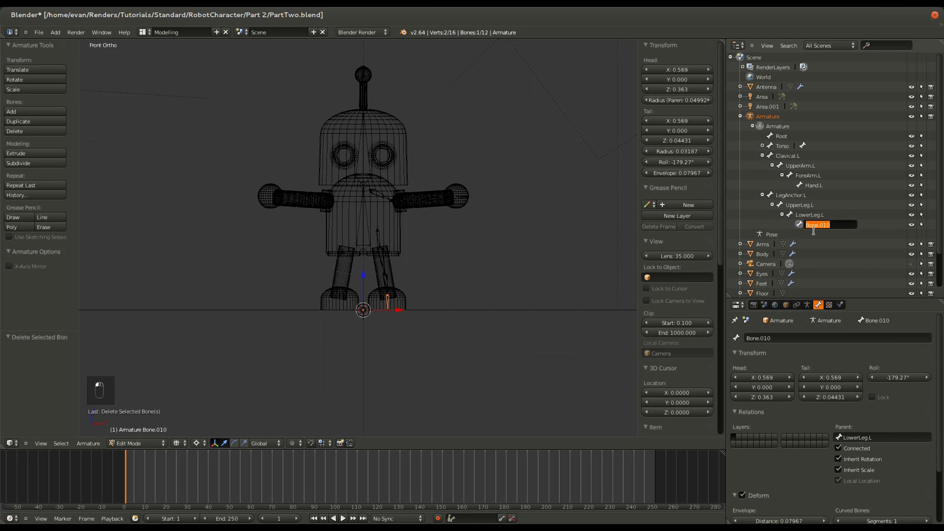
pyautogui.write('Foot.L')
pyautogui.press('Return')
pyautogui.hotkey('ctrl', 's')
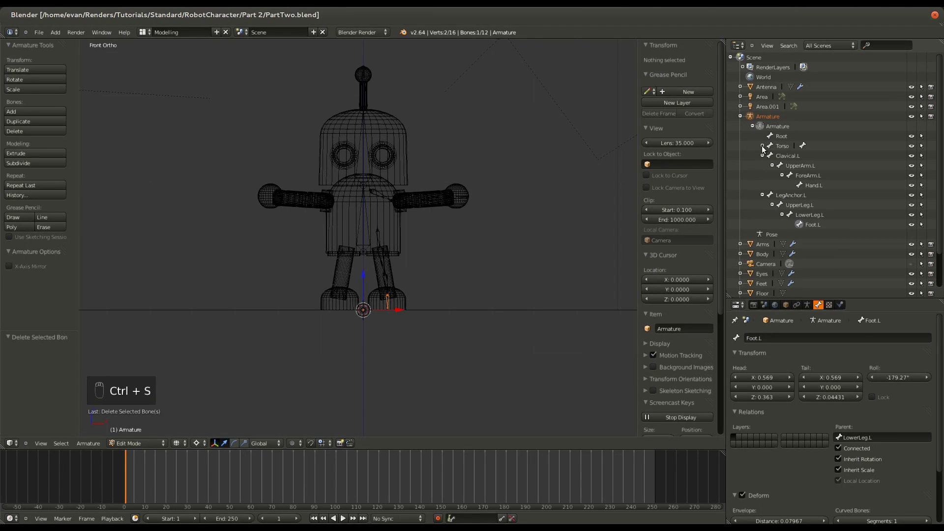
# Expand the Torso bone and rename its child bone, Bone.001, as Head
pyautogui.click(768, 146)
pyautogui.click(763, 146)
pyautogui.click(793, 156)
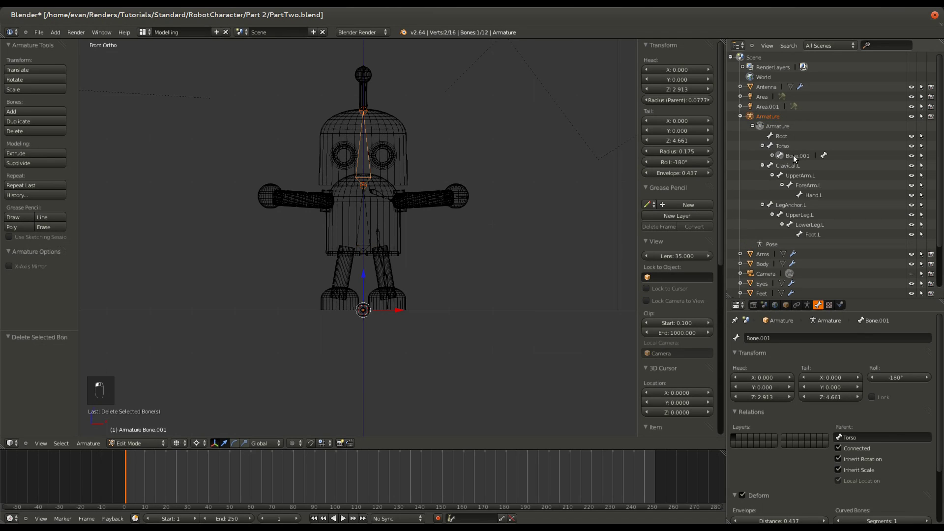
pyautogui.doubleClick(793, 156)
pyautogui.write('Head')
pyautogui.press('Return')
# Expand the Head bone, rename its child bone as Antenna, and save over PartTwo.blend
pyautogui.click(773, 156)
pyautogui.click(809, 166)
pyautogui.doubleClick(813, 167)
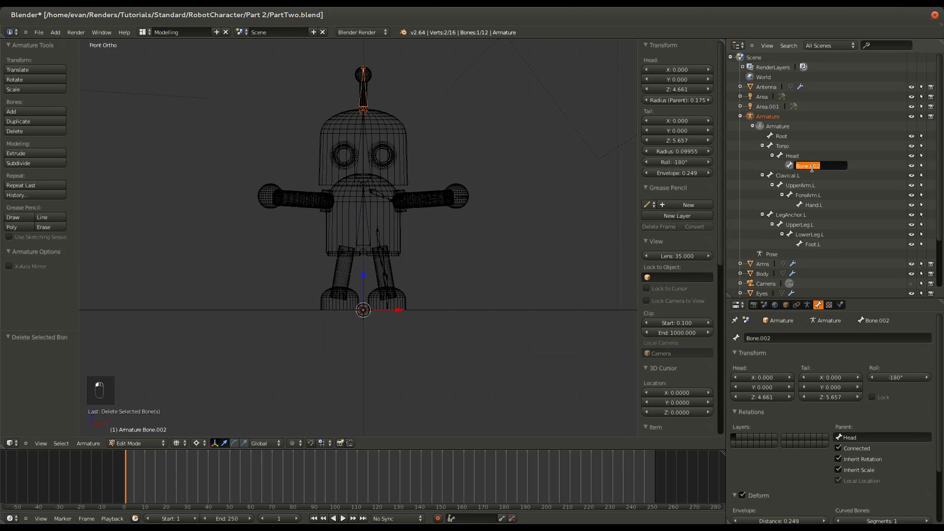
pyautogui.write('Antenna')
pyautogui.press('Return')
pyautogui.hotkey('ctrl', 's')
pyautogui.click(479, 189)
# Duplicate all the .L arm and leg bones in place and mirror the copies along the X axis
pyautogui.scroll(1, 463, 268)
pyautogui.keyDown('shift'); pyautogui.scroll(1, 463, 264); pyautogui.keyUp('shift')
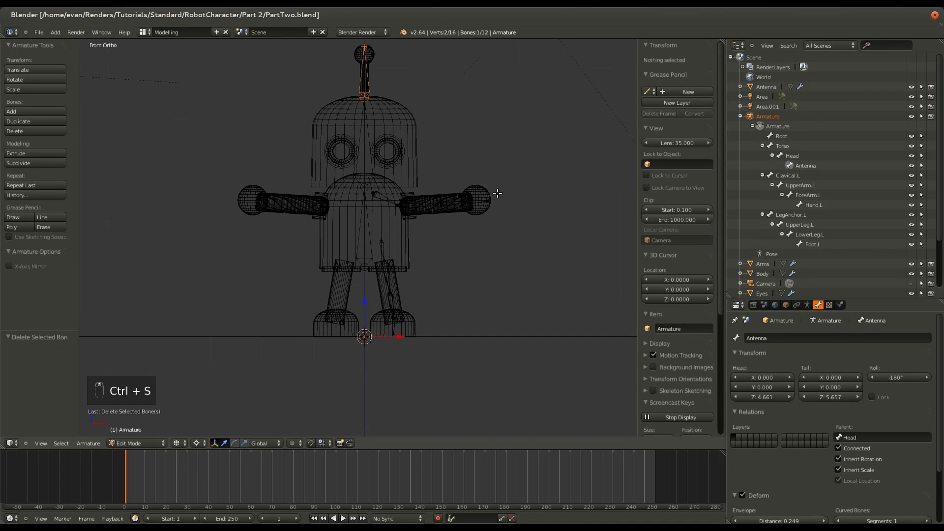
pyautogui.press('a')
pyautogui.press('b')
pyautogui.moveTo(529, 160); pyautogui.dragTo(375, 376)
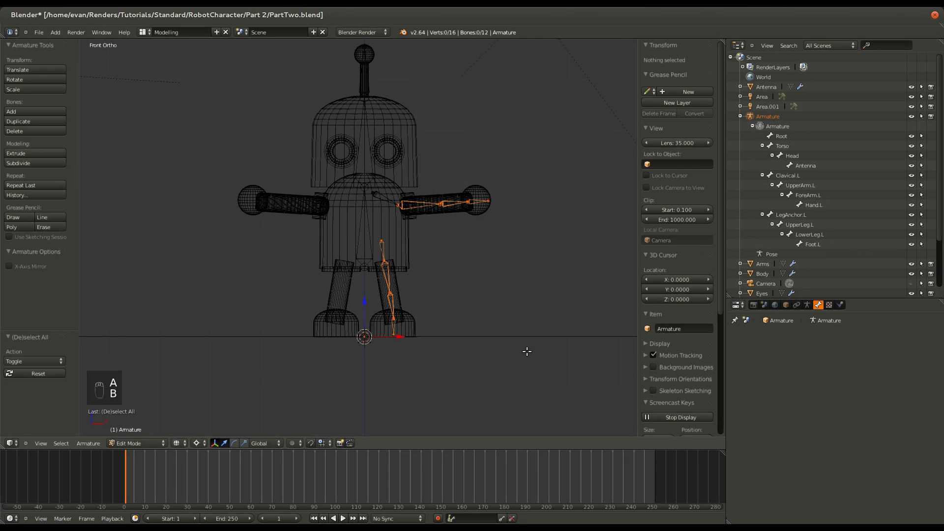
pyautogui.hotkey('shift', 'd')
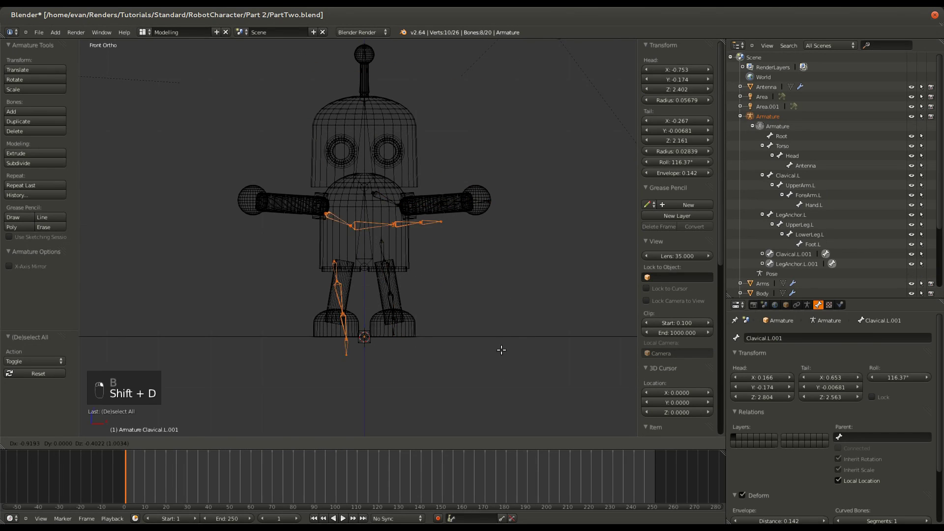
pyautogui.rightClick(513, 336)
pyautogui.hotkey('ctrl', 'm')
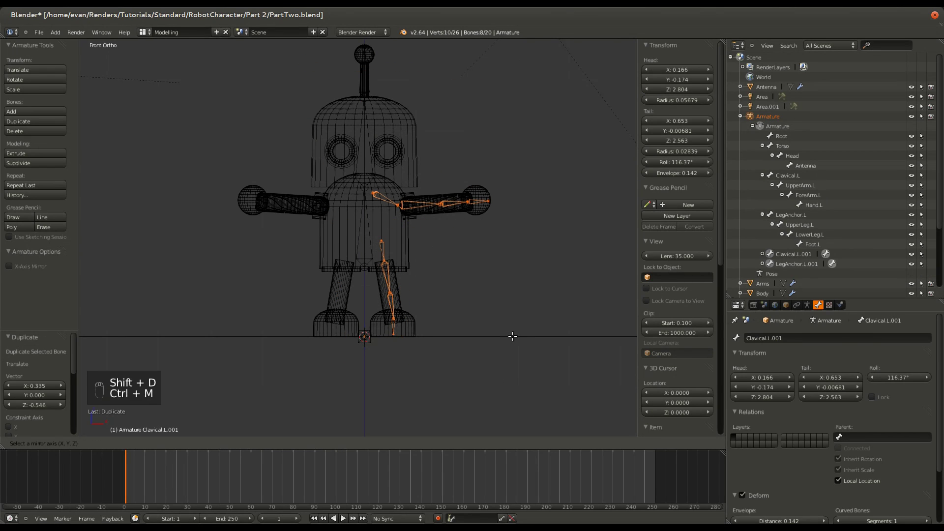
pyautogui.press('x')
pyautogui.click(513, 337)
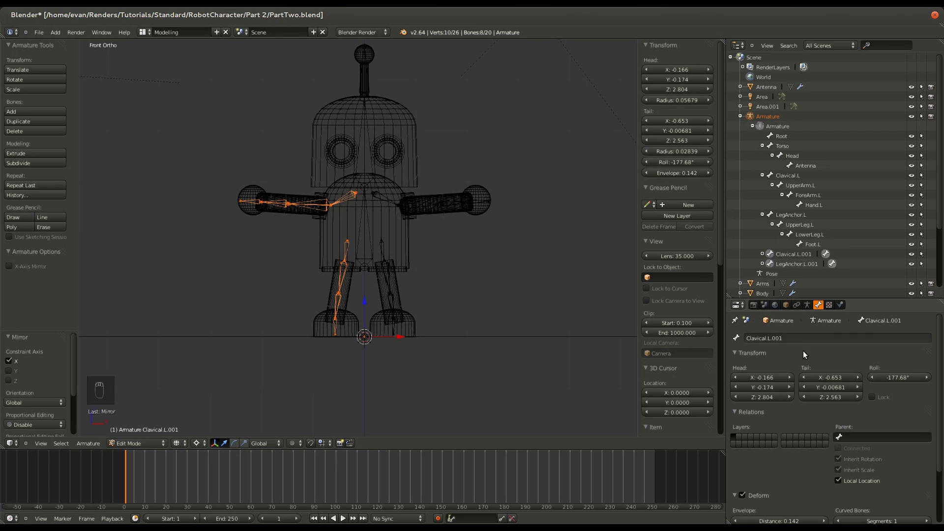
# Select all the mirrored arm and leg bones and apply Flip Names to them
pyautogui.rightClick(278, 204)
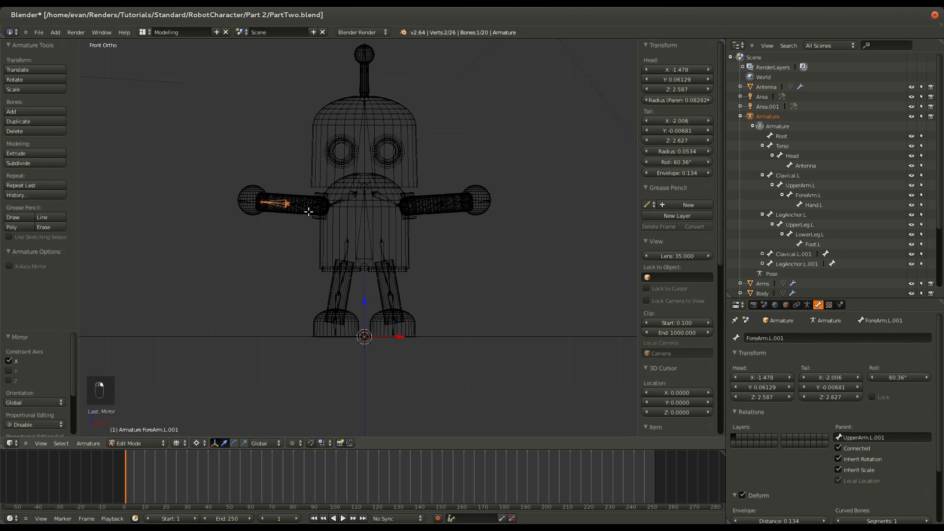
pyautogui.press('a')
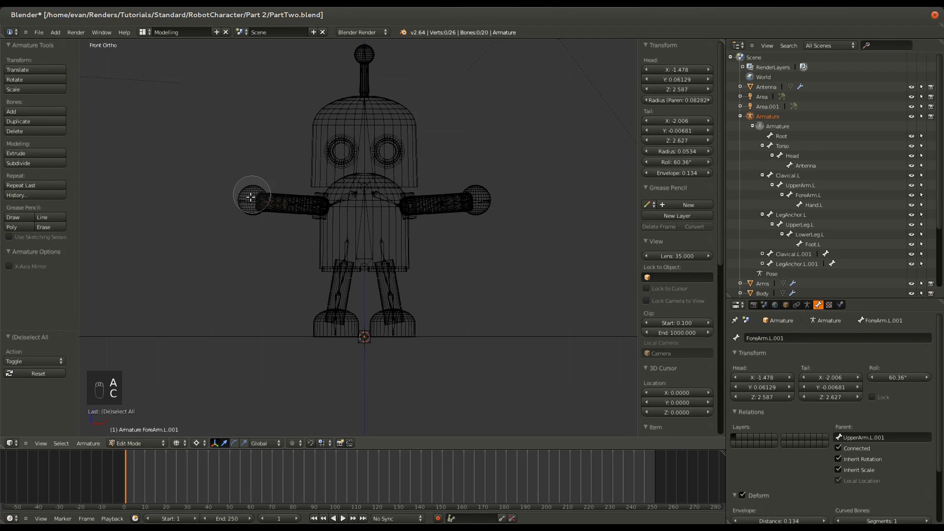
pyautogui.press('c')
pyautogui.moveTo(246, 199)
pyautogui.mouseDown()
pyautogui.moveTo(319, 195)
pyautogui.moveTo(296, 281)
pyautogui.moveTo(312, 247)
pyautogui.moveTo(311, 312)
pyautogui.mouseUp()
pyautogui.rightClick(312, 312)
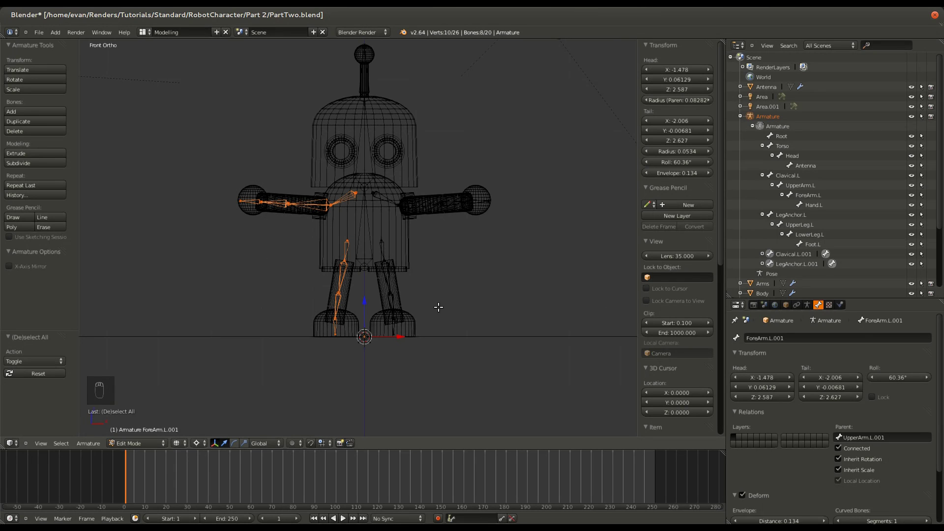
pyautogui.press('w')
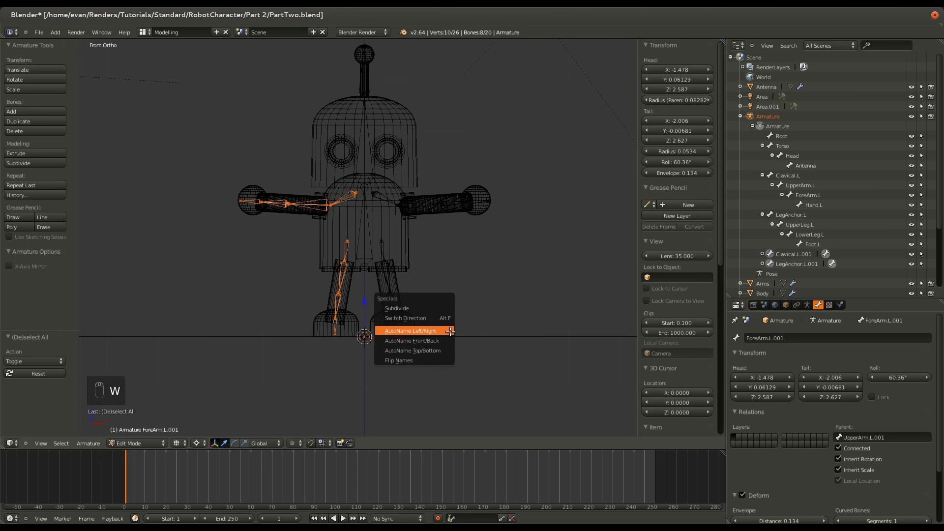
pyautogui.click(445, 361)
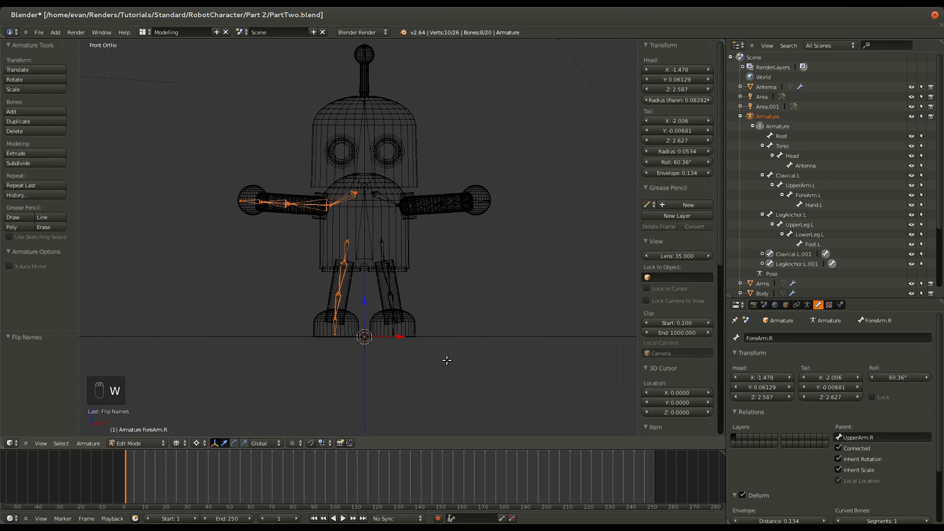
# Check the flipped names of the mirrored arm and leg bones one by one, and save the file
pyautogui.rightClick(333, 205)
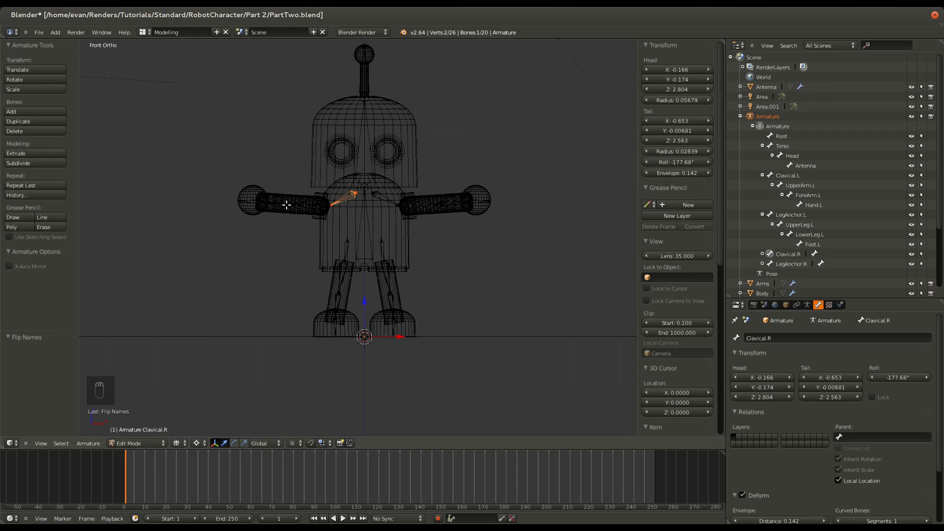
pyautogui.rightClick(302, 204)
pyautogui.rightClick(263, 202)
pyautogui.rightClick(248, 204)
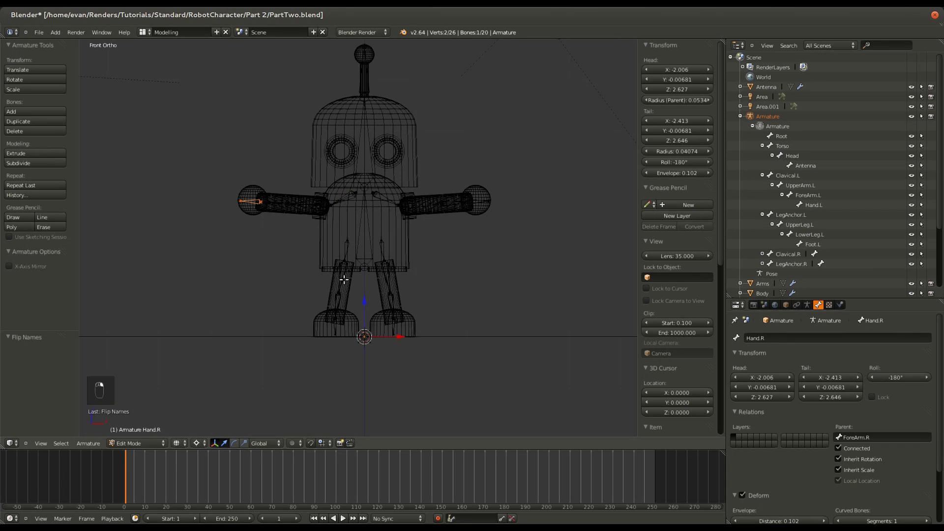
pyautogui.rightClick(343, 267)
pyautogui.rightClick(336, 306)
pyautogui.rightClick(335, 327)
pyautogui.scroll(1, 361, 288)
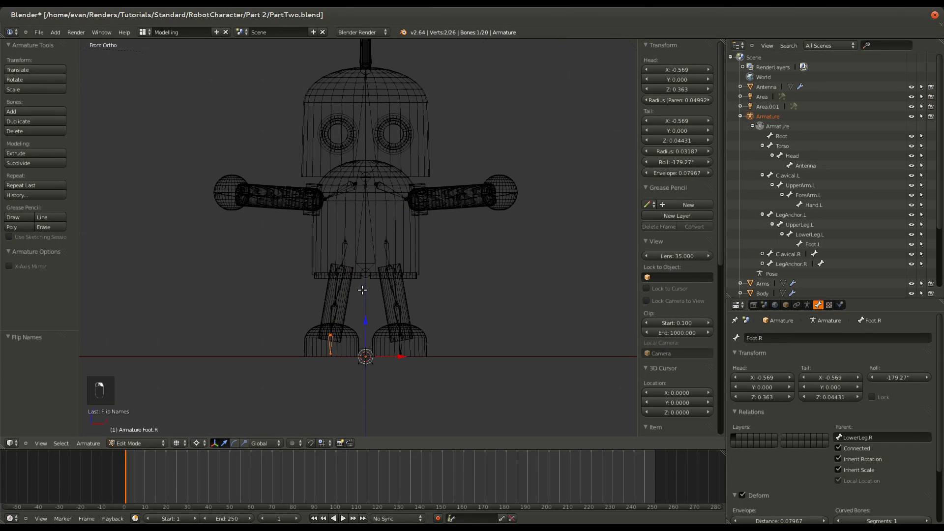
pyautogui.hotkey('ctrl', 's')
# Set Torso as the parent of the Clavical.R bone
pyautogui.scroll(3, 370, 287)
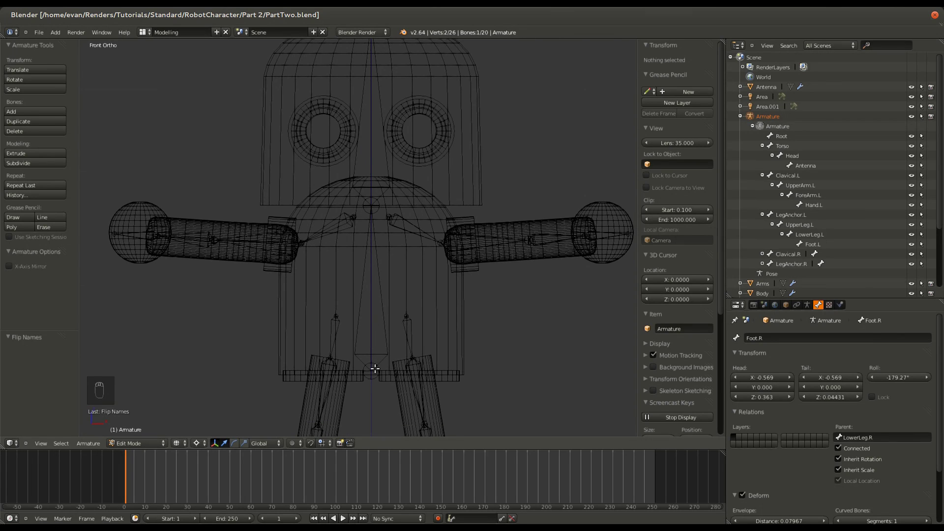
pyautogui.rightClick(337, 219)
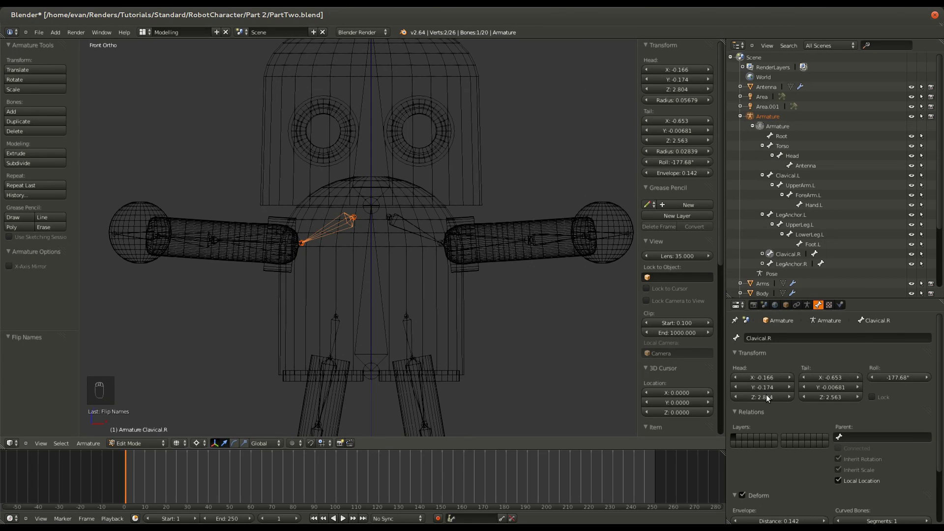
pyautogui.click(867, 438)
pyautogui.scroll(-3, 866, 401)
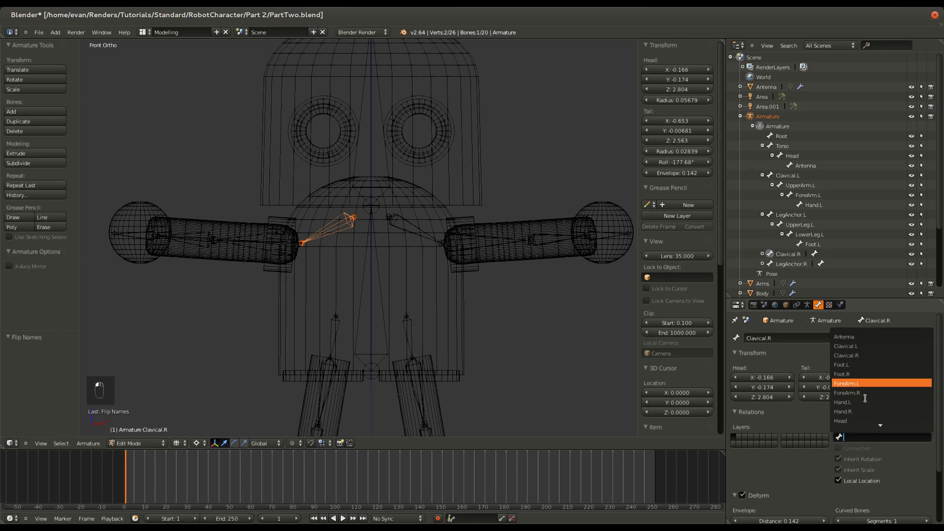
pyautogui.scroll(-4, 866, 404)
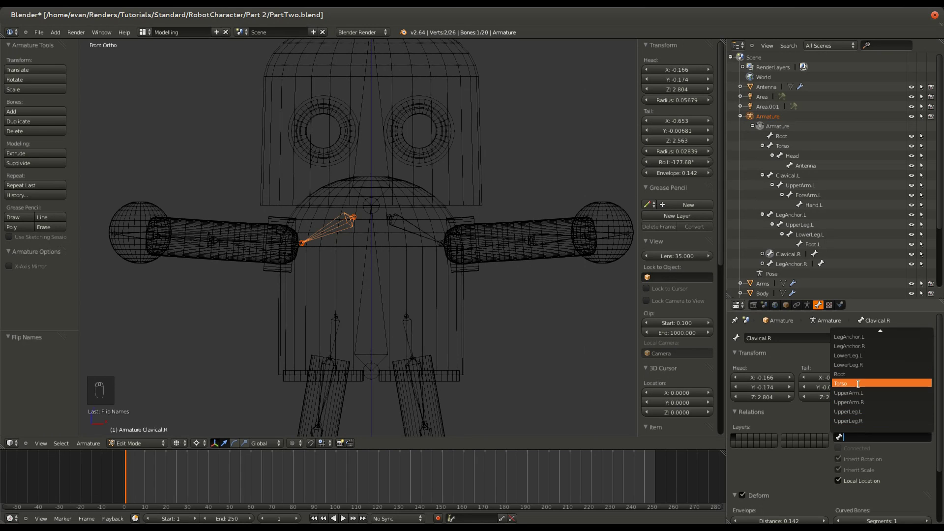
pyautogui.click(858, 383)
# Raise the lower joint of the Torso bone by about 0.228 along the Z axis
pyautogui.scroll(5, 379, 264)
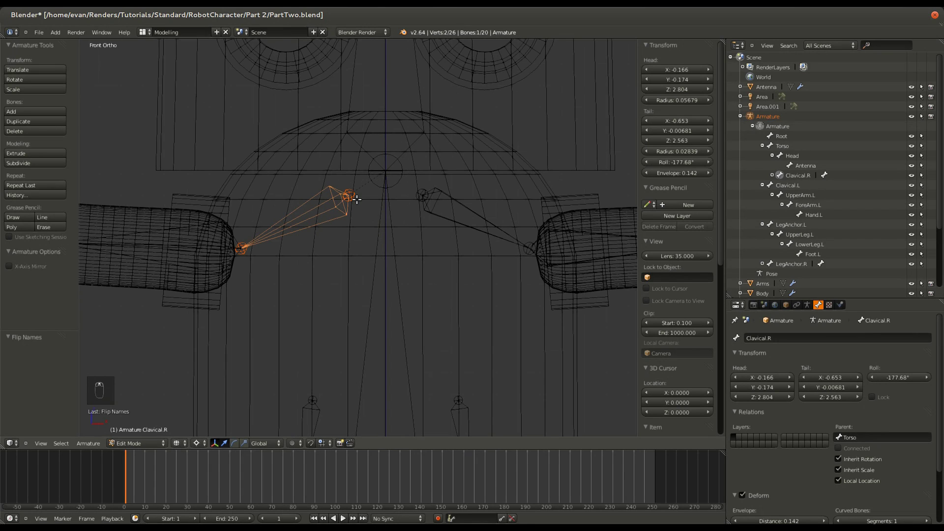
pyautogui.scroll(-3, 350, 225)
pyautogui.rightClick(390, 409)
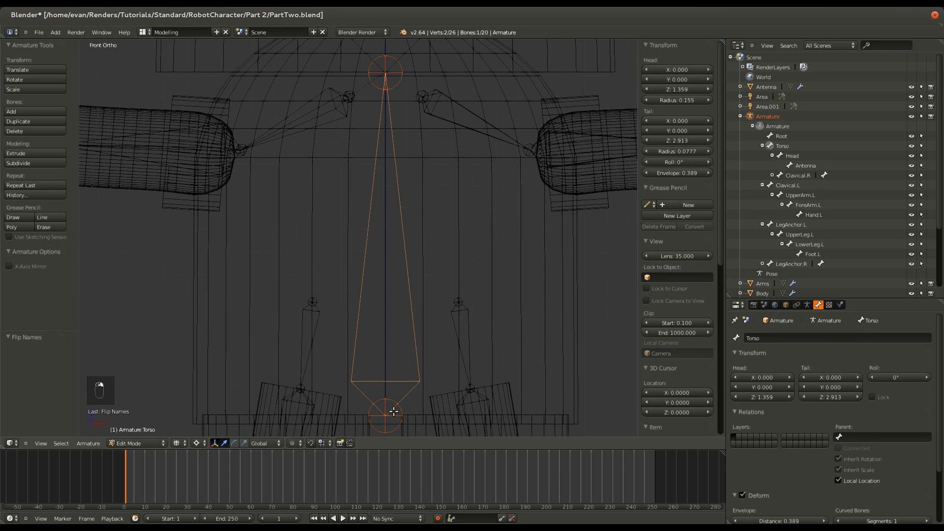
pyautogui.scroll(2, 391, 408)
pyautogui.rightClick(385, 383)
pyautogui.press('g')
pyautogui.press('y')
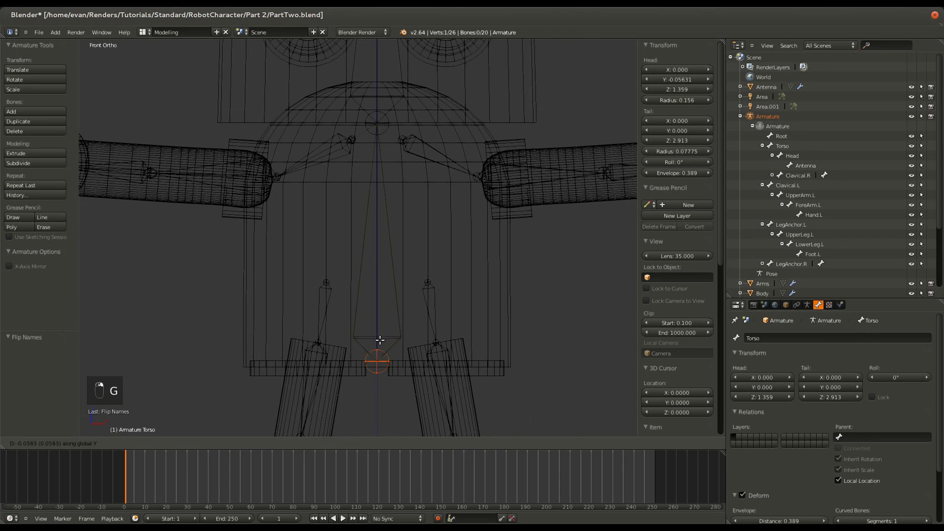
pyautogui.rightClick(390, 392)
pyautogui.press('g')
pyautogui.press('z')
pyautogui.click(392, 357)
# Extrude a new bone about 0.596 straight down along Z from the Torso bone's lower joint
pyautogui.press('e')
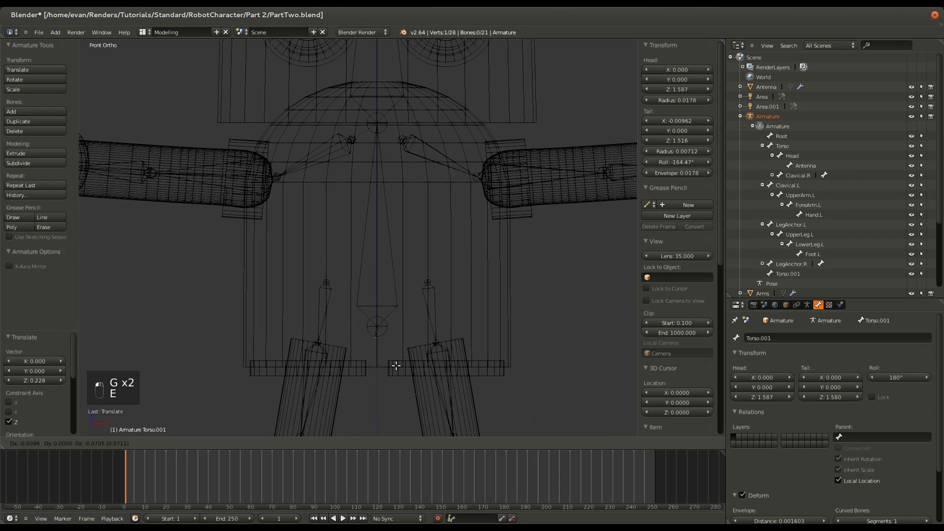
pyautogui.press('z')
pyautogui.click(407, 415)
# Set the pivot to the median point and rotate the new bone 180° about the Y axis
pyautogui.press('r')
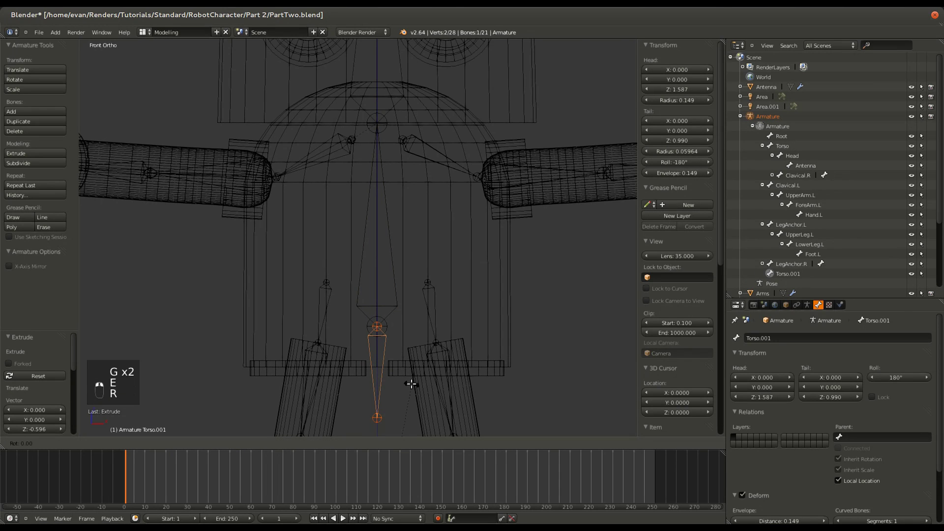
pyautogui.rightClick(412, 384)
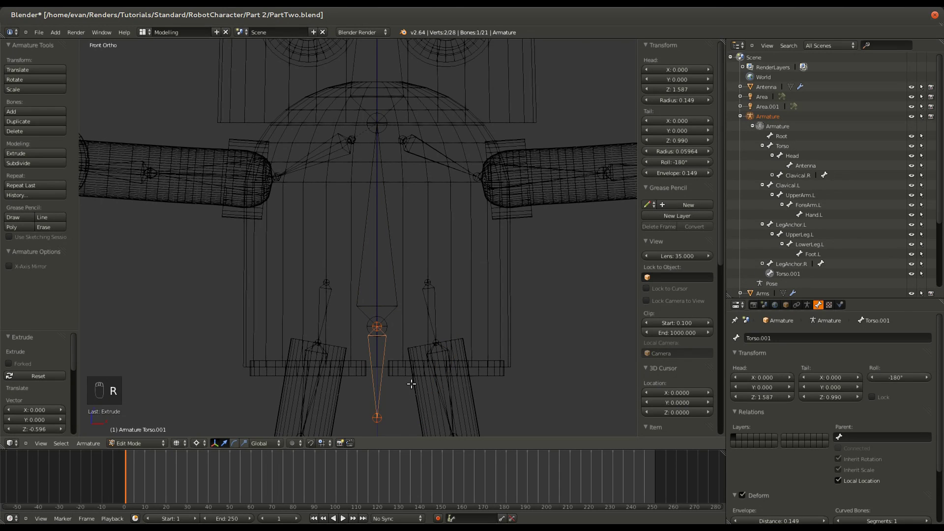
pyautogui.hotkey('ctrl', ',')
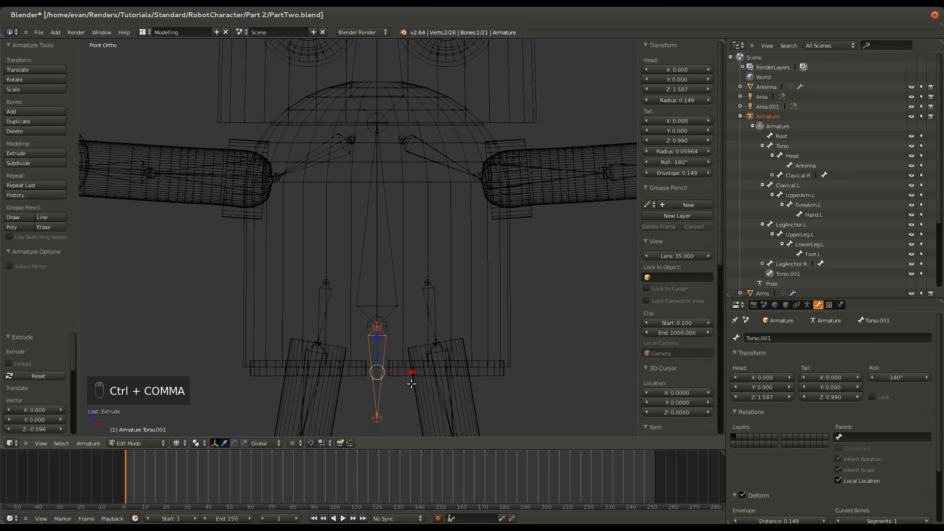
pyautogui.press('r')
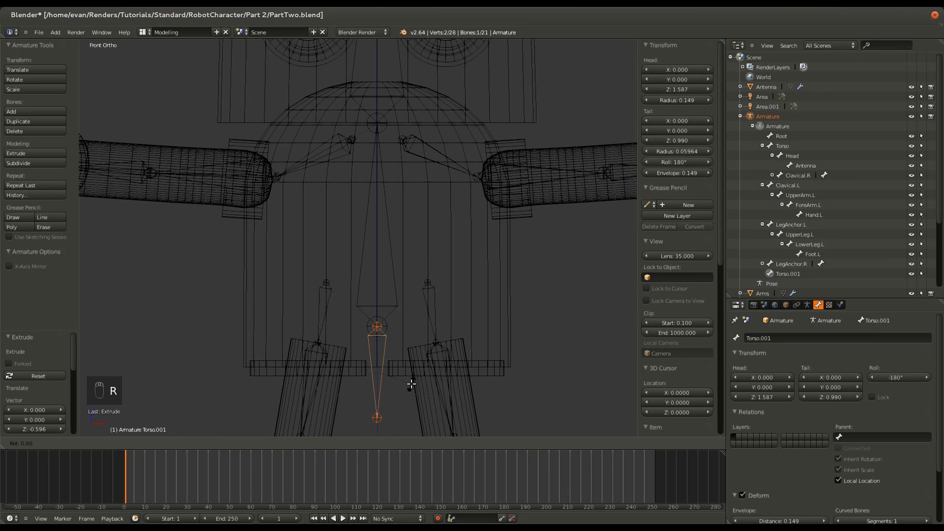
pyautogui.press('z')
pyautogui.press('Escape')
pyautogui.write('r')
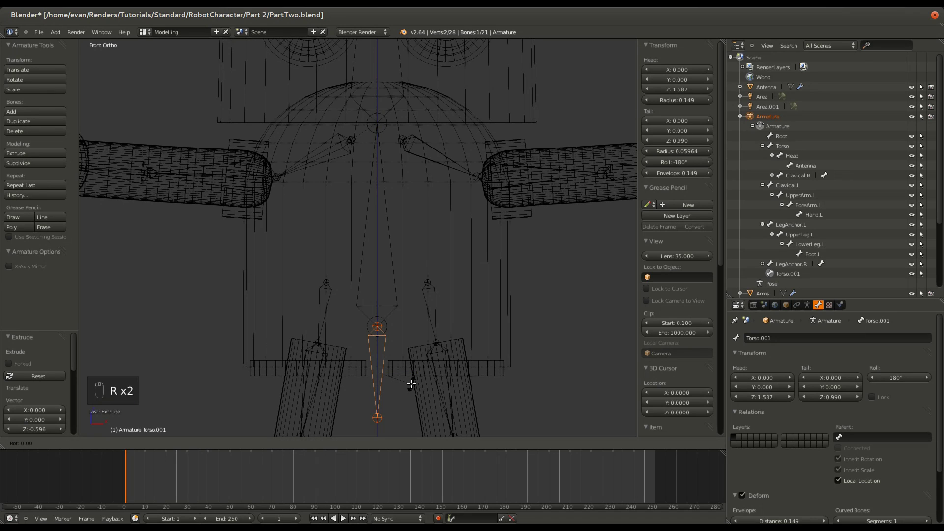
pyautogui.write('y180')
pyautogui.press('Return')
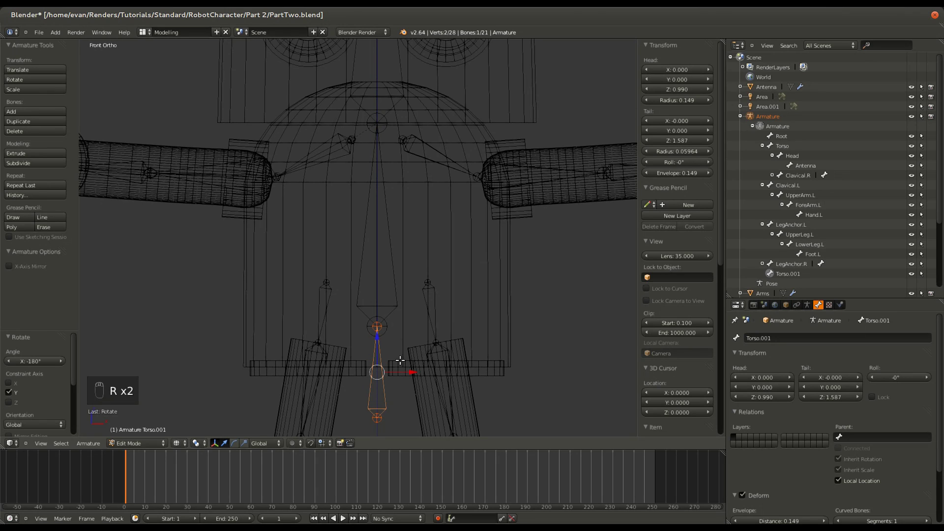
# Rename the extruded bone Torso.001 as Hips, and save over PartTwo.blend
pyautogui.keyDown('shift'); pyautogui.moveTo(481, 359); pyautogui.dragTo(481, 286, button='middle'); pyautogui.keyUp('shift')
pyautogui.click(772, 337)
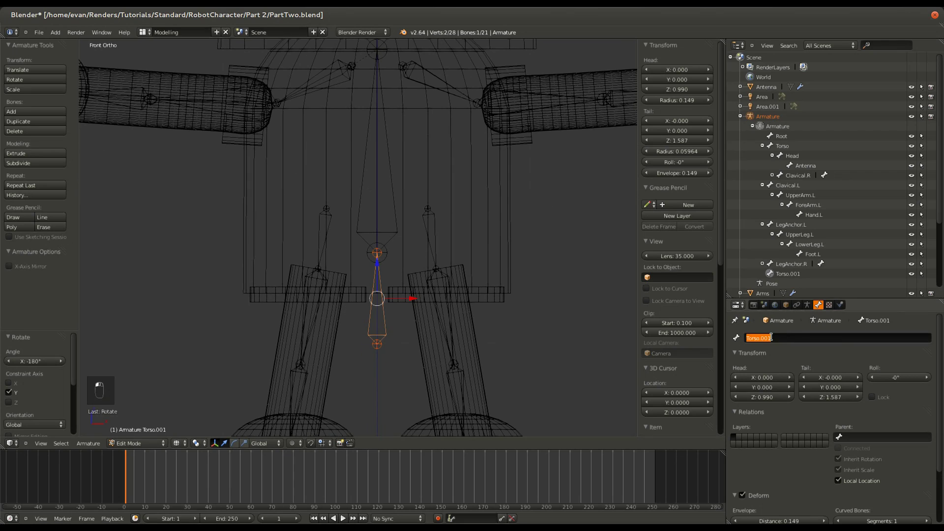
pyautogui.write('Hips')
pyautogui.press('Return')
pyautogui.hotkey('ctrl', 's')
pyautogui.click(482, 211)
# Set Hips as the parent of the Torso bone
pyautogui.click(396, 230)
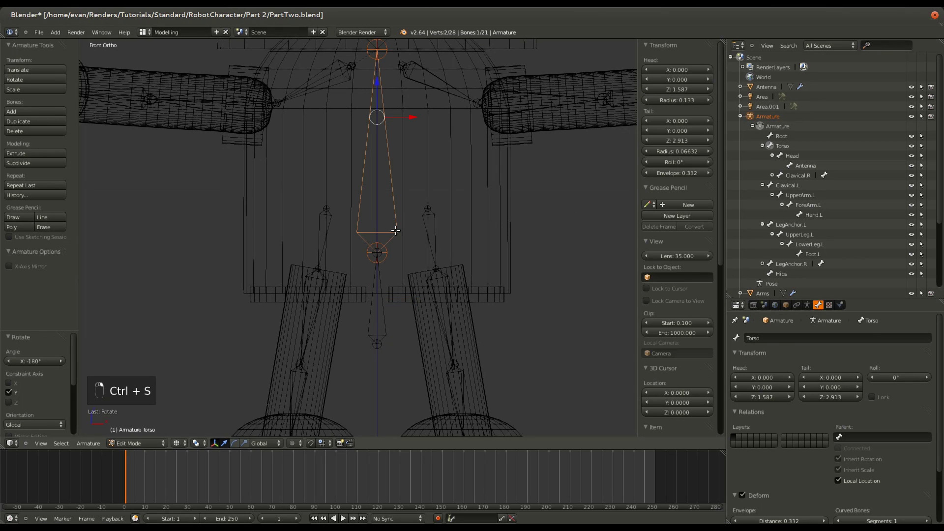
pyautogui.click(876, 438)
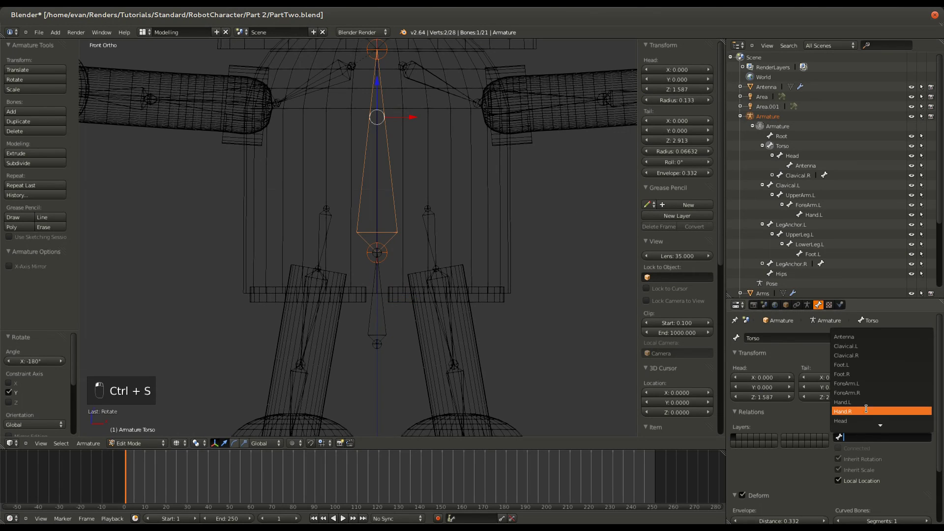
pyautogui.scroll(-2, 868, 406)
pyautogui.click(864, 420)
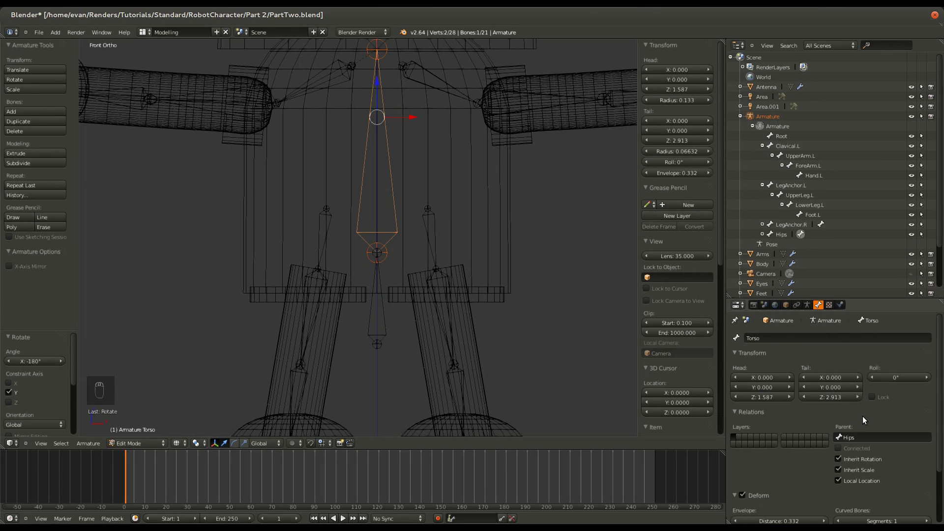
# Connect the Torso bone to its parent Hips
pyautogui.click(861, 449)
pyautogui.scroll(-3, 393, 320)
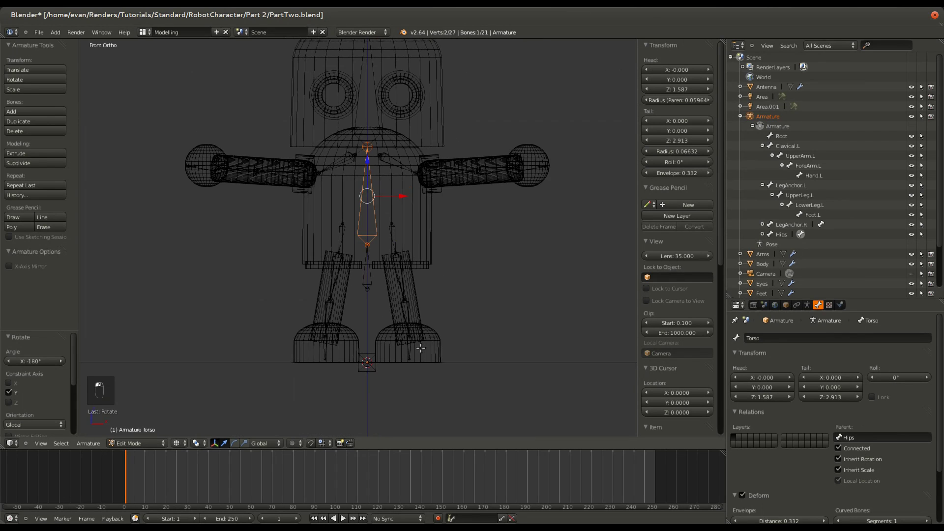
pyautogui.scroll(1, 415, 343)
# Set Hips as the parent of the LegAnchor.R bone
pyautogui.rightClick(342, 286)
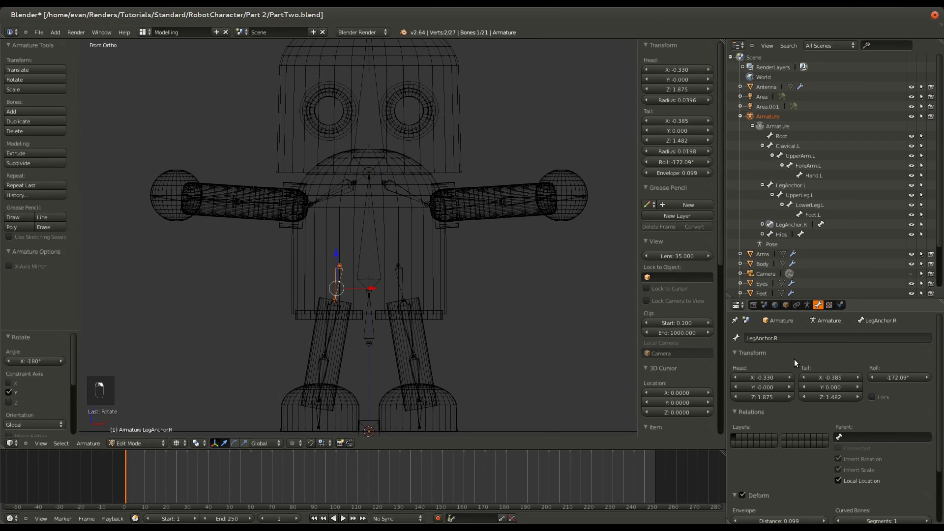
pyautogui.click(869, 438)
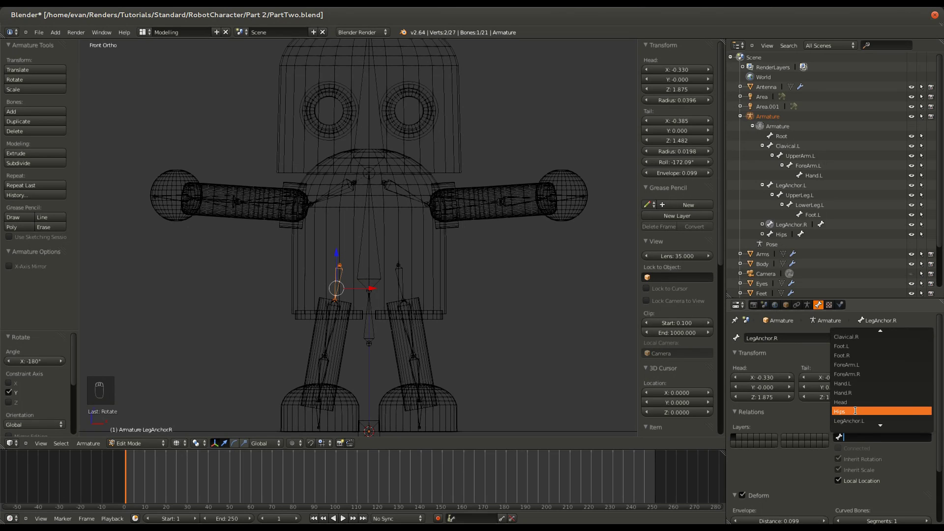
pyautogui.click(856, 411)
# Try connecting the LegAnchor.R bone to its parent Hips, and undo the connection
pyautogui.click(838, 448)
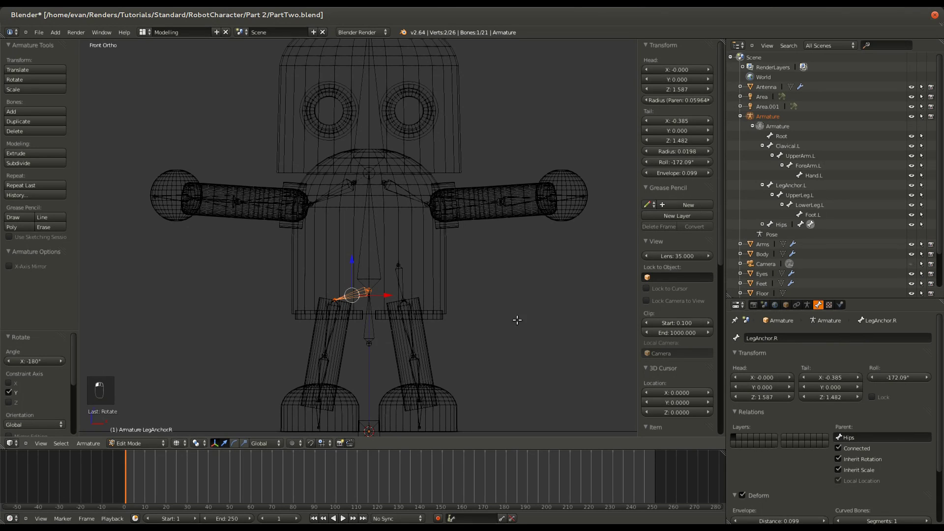
pyautogui.hotkey('ctrl', 'z')
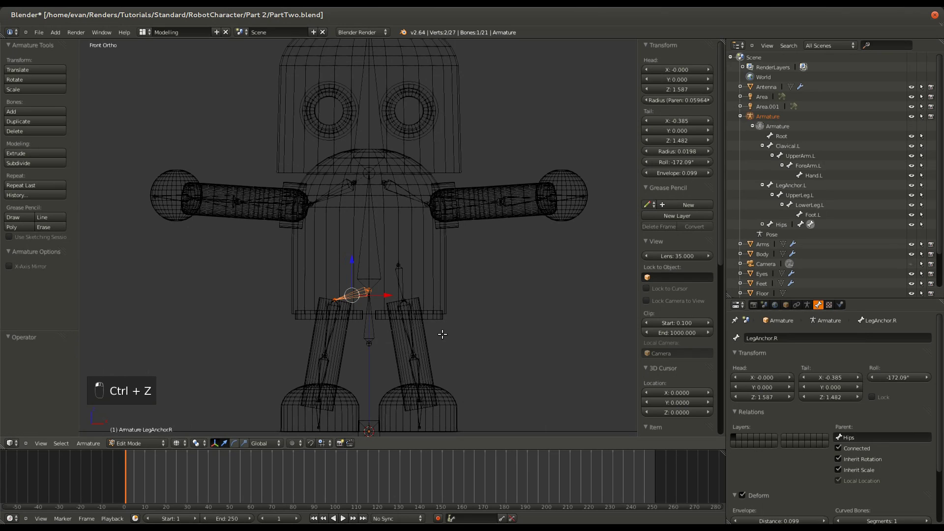
pyautogui.hotkey('ctrl', 'z')
# Save the file over PartTwo.blend
pyautogui.hotkey('ctrl', 's')
pyautogui.click(571, 344)
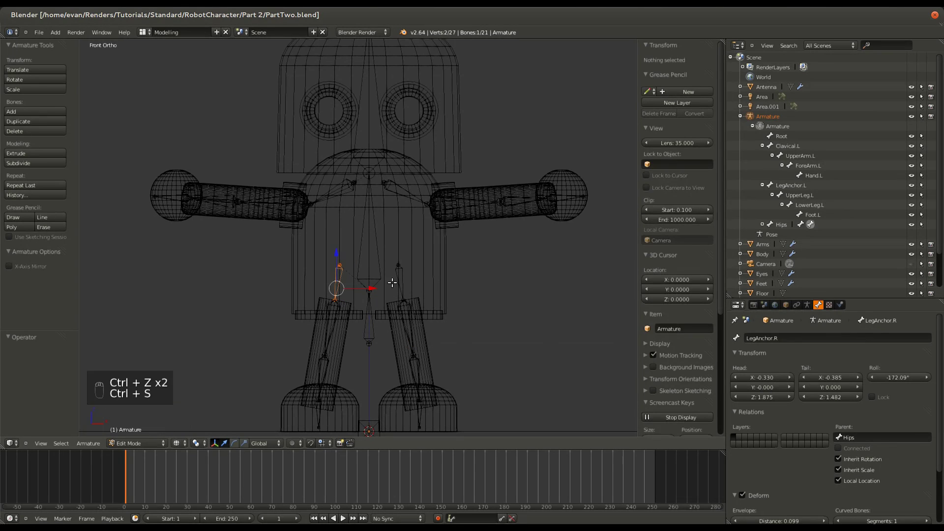
pyautogui.rightClick(392, 283)
pyautogui.click(846, 450)
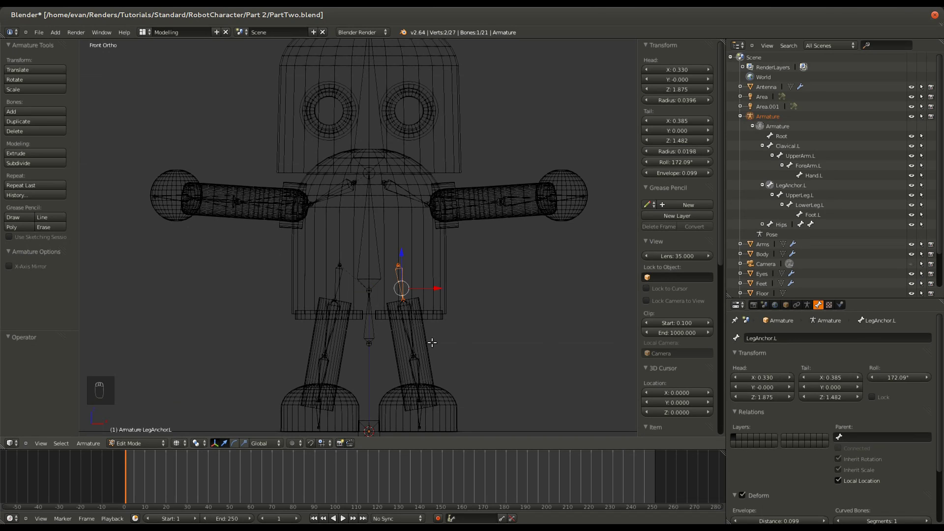
pyautogui.press('p')
pyautogui.hotkey('ctrl', 'p')
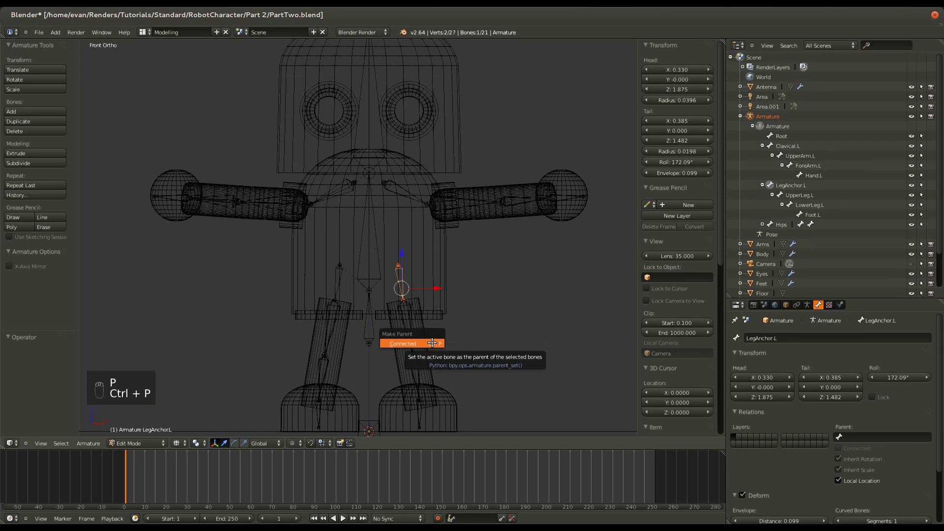
pyautogui.click(432, 342)
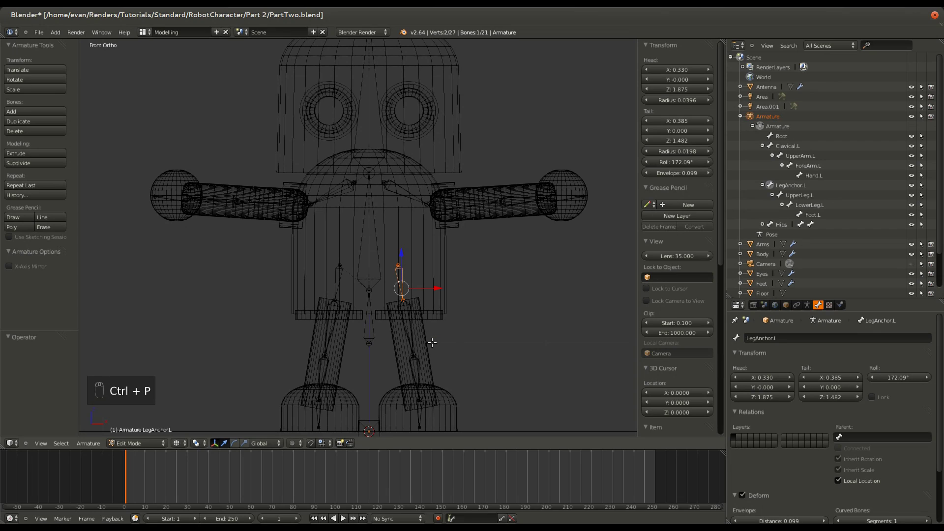
# Try parenting the Hips bone to LegAnchor.L with Keep Offset, and undo it
pyautogui.click(372, 325)
pyautogui.keyDown('shift'); pyautogui.click(408, 281); pyautogui.keyUp('shift')
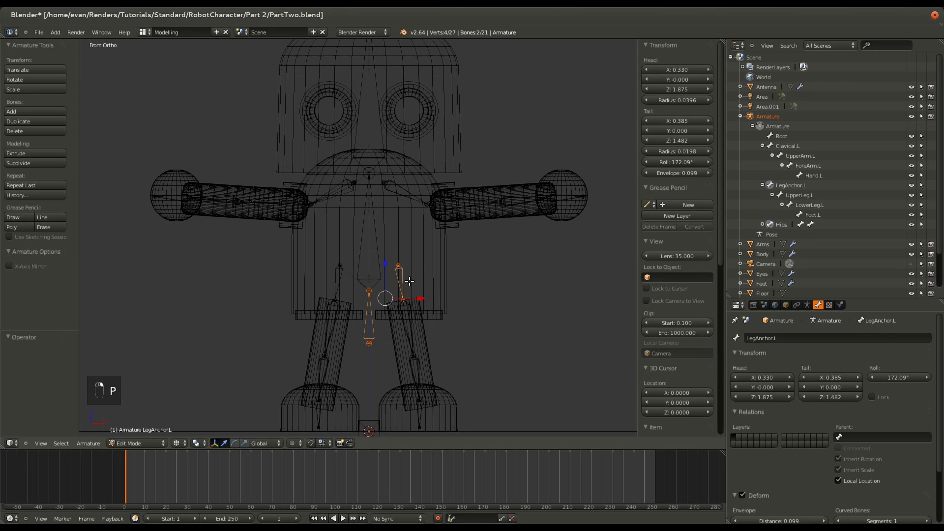
pyautogui.hotkey('ctrl', 'p')
pyautogui.click(397, 293)
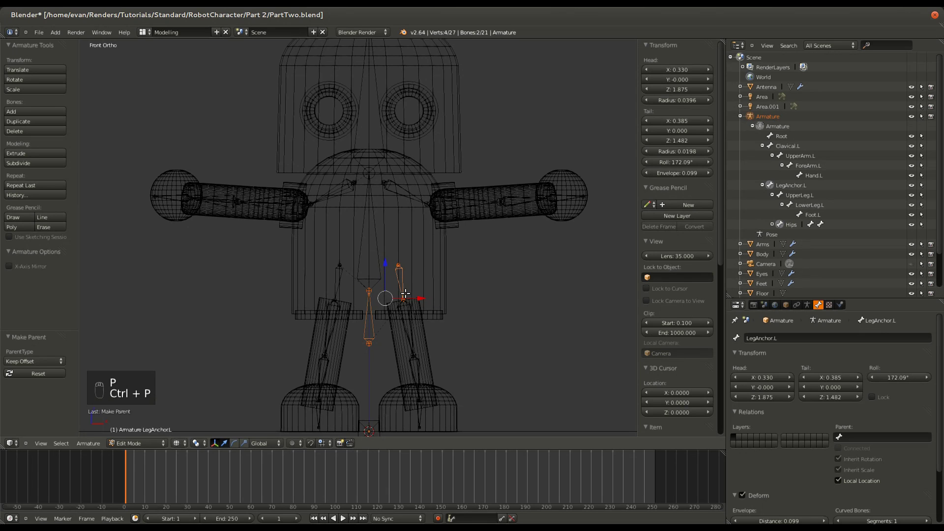
pyautogui.hotkey('ctrl', 'z')
pyautogui.hotkey('ctrl', 'z')
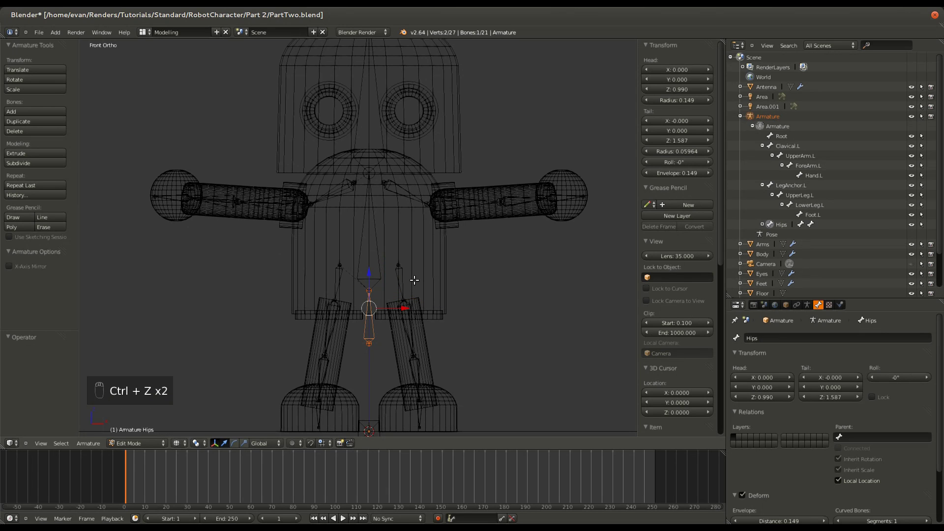
pyautogui.scroll(4, 416, 280)
pyautogui.click(441, 288)
pyautogui.keyDown('shift'); pyautogui.scroll(-2, 399, 369); pyautogui.keyUp('shift')
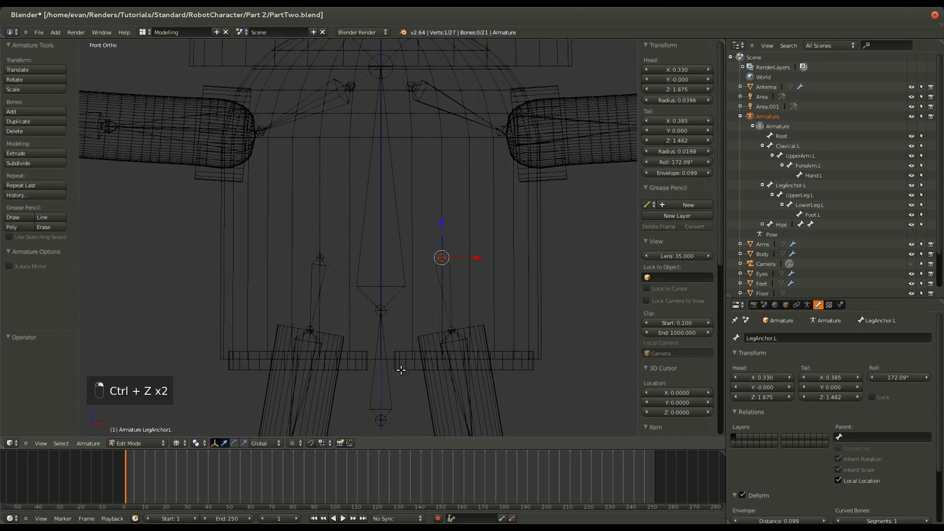
pyautogui.keyDown('shift'); pyautogui.rightClick(389, 385); pyautogui.keyUp('shift')
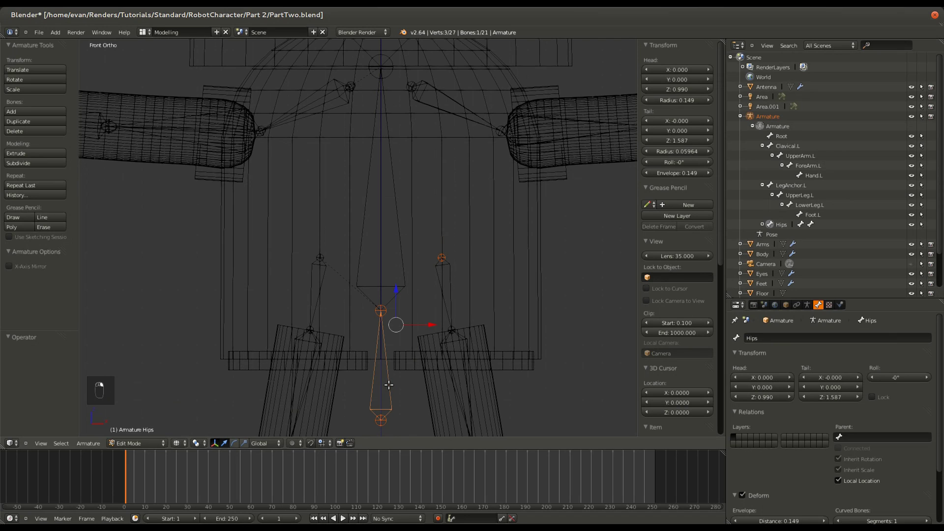
pyautogui.hotkey('alt', 'p')
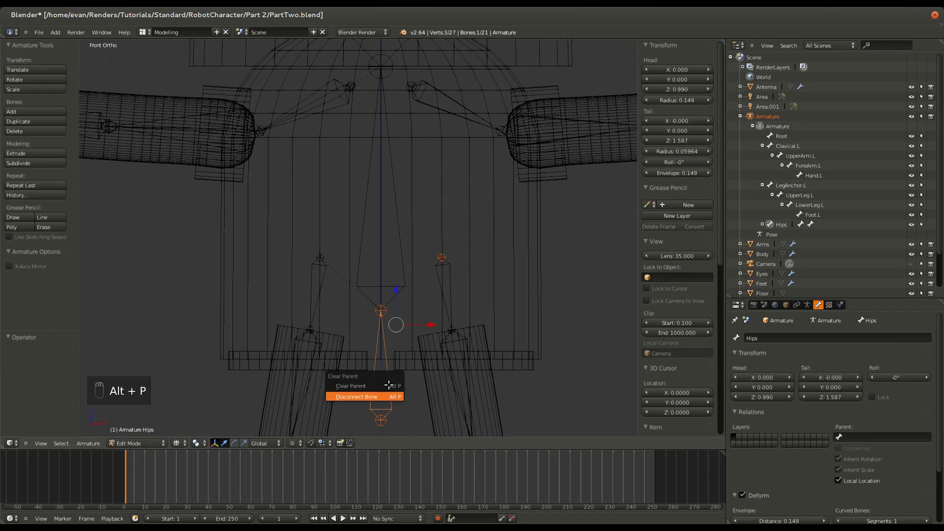
pyautogui.press('Escape')
pyautogui.hotkey('ctrl', 'p')
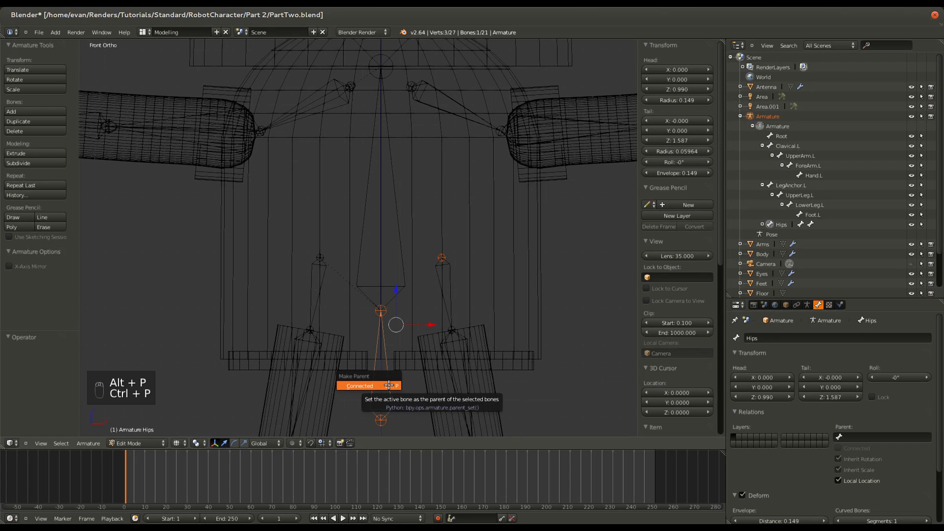
pyautogui.press('Escape')
# Set Hips as the parent of the LegAnchor.L bone
pyautogui.rightClick(445, 297)
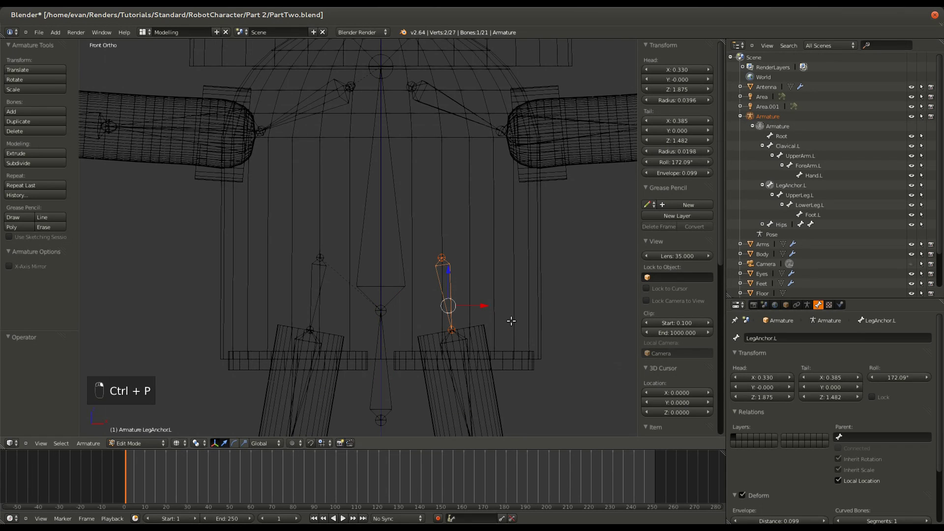
pyautogui.click(861, 436)
pyautogui.click(851, 408)
pyautogui.scroll(-3, 456, 287)
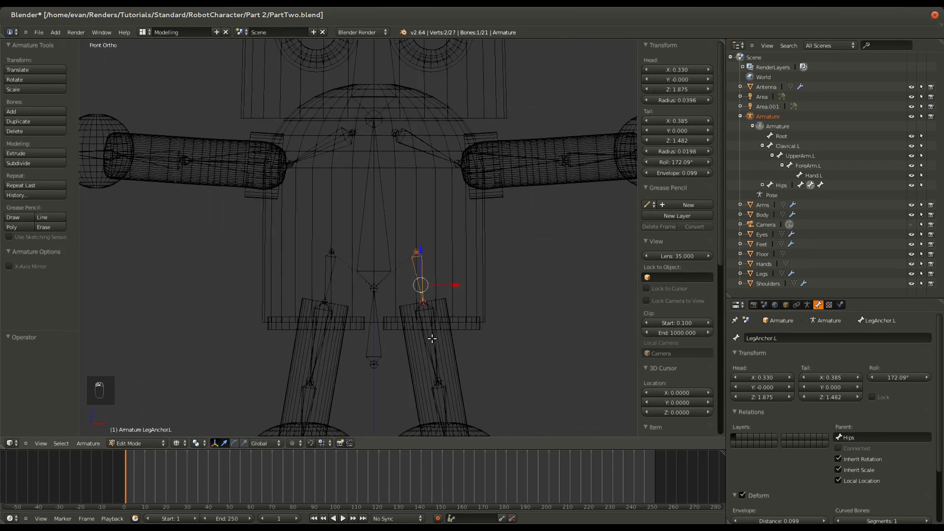
# Set Torso as the parent of the Clavical.L bone, and save over PartTwo.blend
pyautogui.rightClick(437, 249)
pyautogui.click(856, 437)
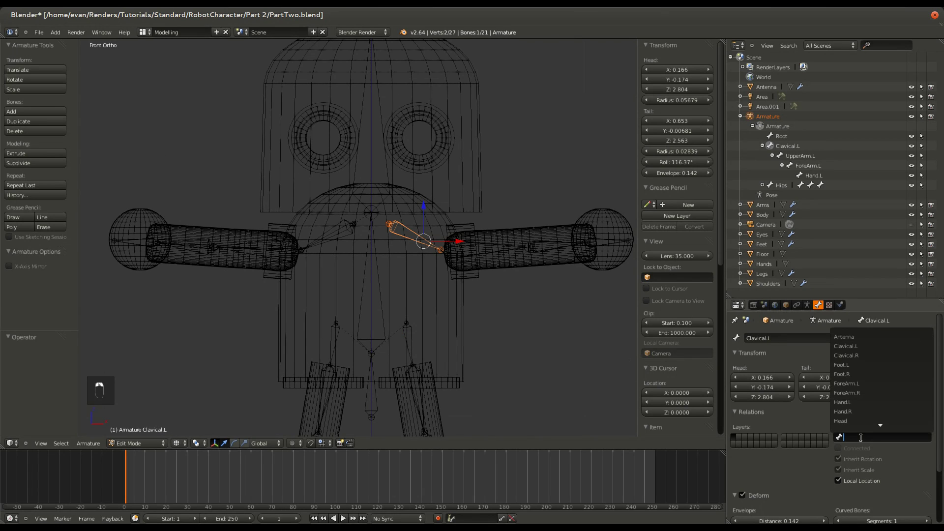
pyautogui.scroll(-8, 856, 405)
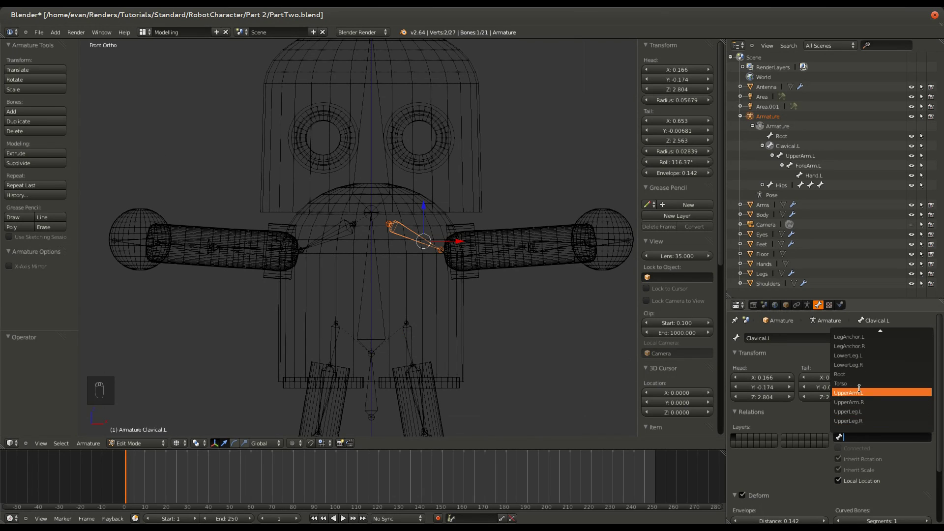
pyautogui.click(858, 393)
pyautogui.scroll(-2, 475, 318)
pyautogui.hotkey('ctrl', 's')
# Switch the armature to Pose Mode and try moving the Torso bone, cancelling the move
pyautogui.press('z')
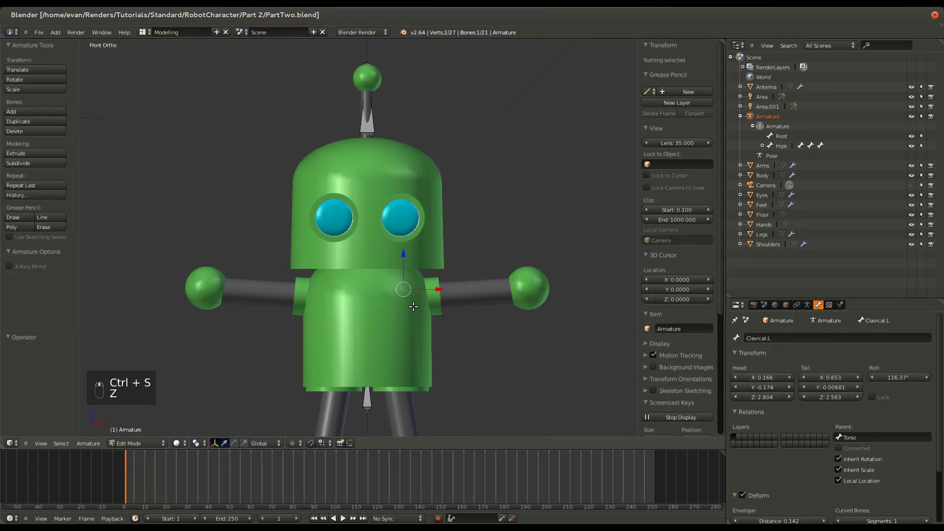
pyautogui.press('z')
pyautogui.hotkey('ctrl', 'Tab')
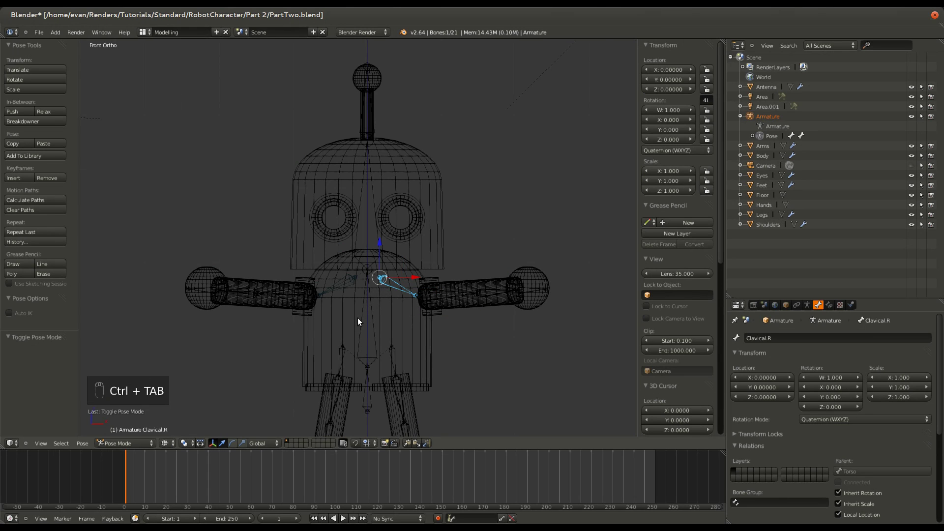
pyautogui.rightClick(371, 322)
pyautogui.press('g')
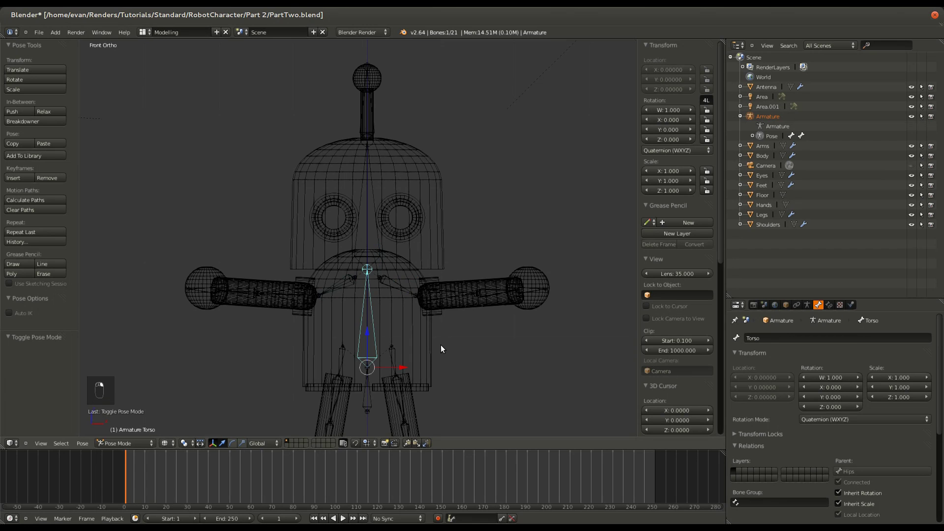
pyautogui.rightClick(370, 400)
# Test-move the Hips bone in wireframe and in solid shading, cancelling each move
pyautogui.rightClick(370, 400)
pyautogui.press('g')
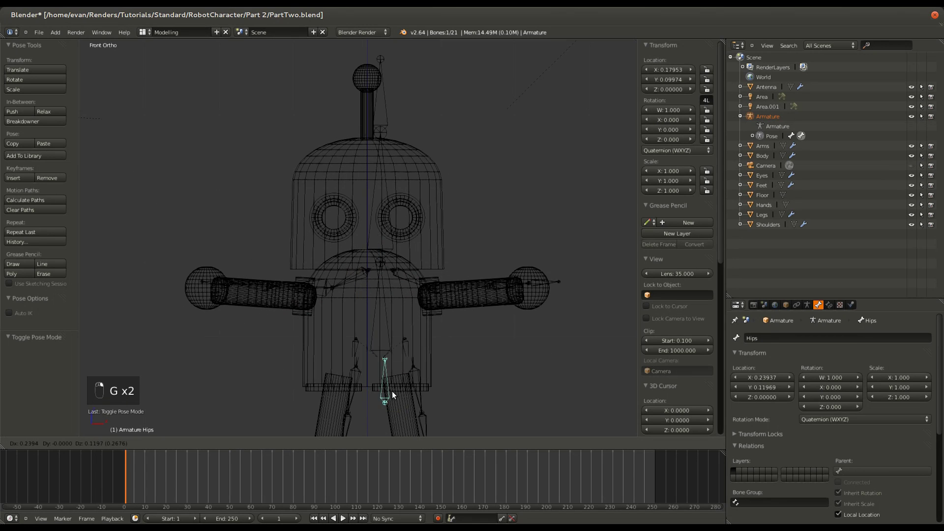
pyautogui.rightClick(361, 362)
pyautogui.press('z')
pyautogui.scroll(-4, 389, 341)
pyautogui.press('g')
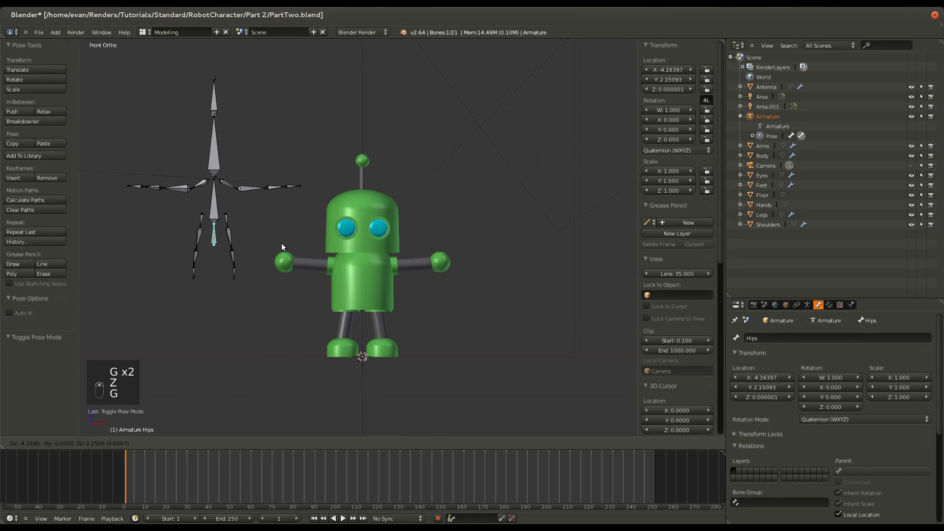
pyautogui.rightClick(362, 333)
# Test-rotate the Hips bone in wireframe shading, and cancel the rotation
pyautogui.press('z')
pyautogui.press('r')
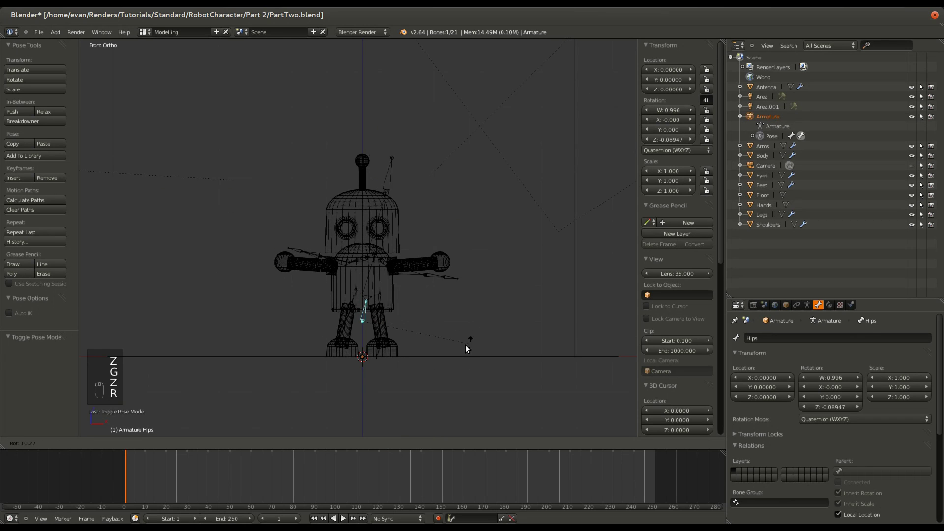
pyautogui.rightClick(350, 272)
# Select the Torso bone and test its rotation and trackball rotation, cancelling each one
pyautogui.rightClick(393, 292)
pyautogui.rightClick(396, 295)
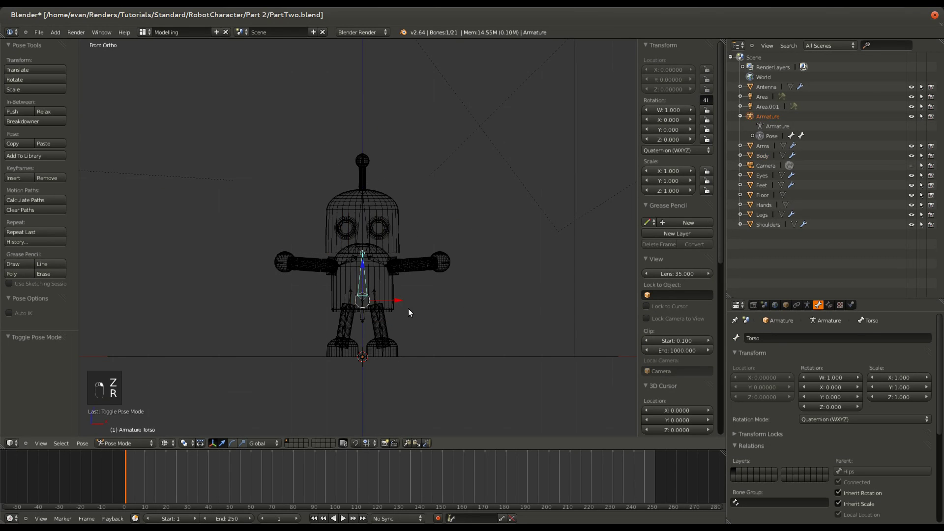
pyautogui.scroll(3, 423, 315)
pyautogui.press('r')
pyautogui.press('r')
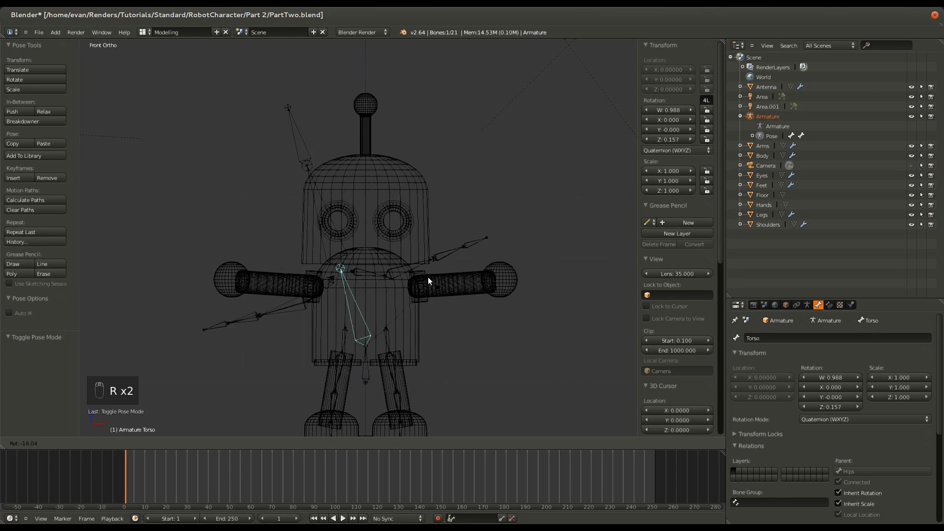
pyautogui.rightClick(401, 301)
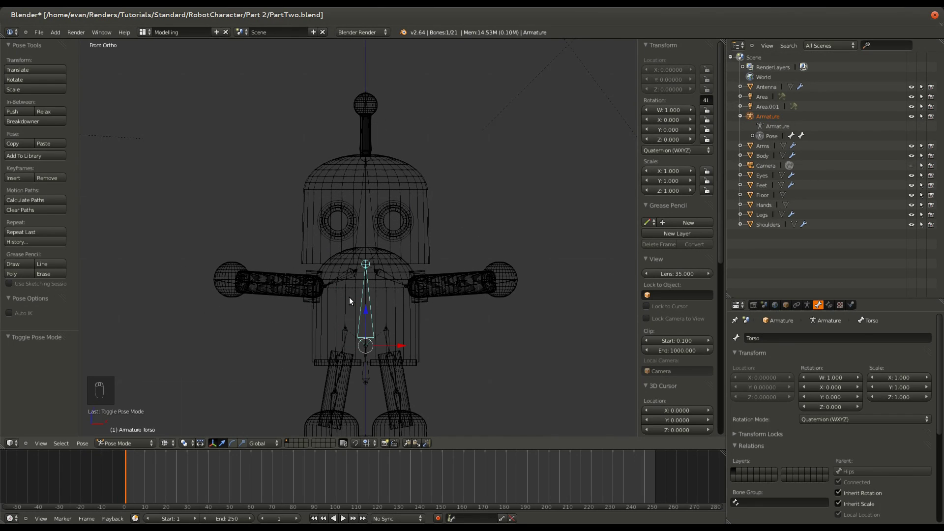
pyautogui.press('r')
pyautogui.rightClick(396, 367)
# Expand the armature's Pose and Hips entries in the outliner and test-rotate the Hips bone, cancelling the rotation
pyautogui.keyDown('shift'); pyautogui.scroll(-5, 381, 330); pyautogui.keyUp('shift')
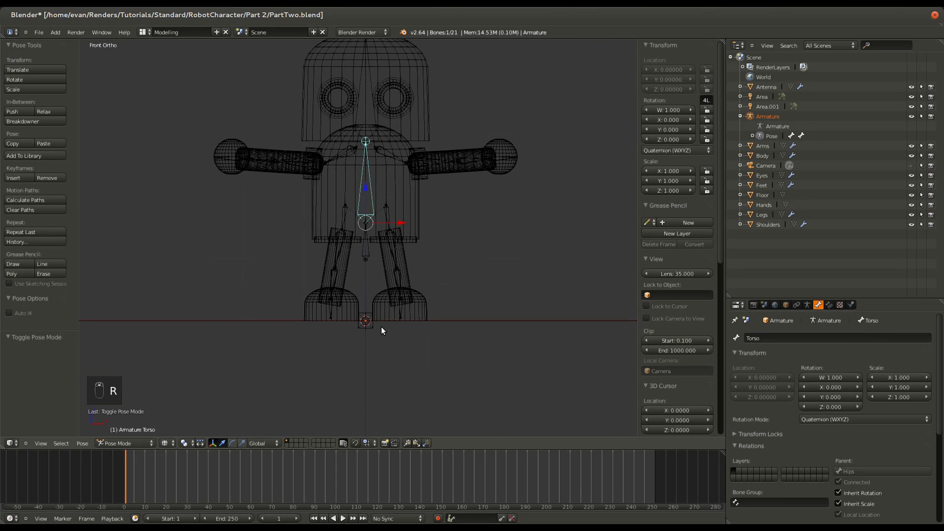
pyautogui.click(753, 136)
pyautogui.click(763, 156)
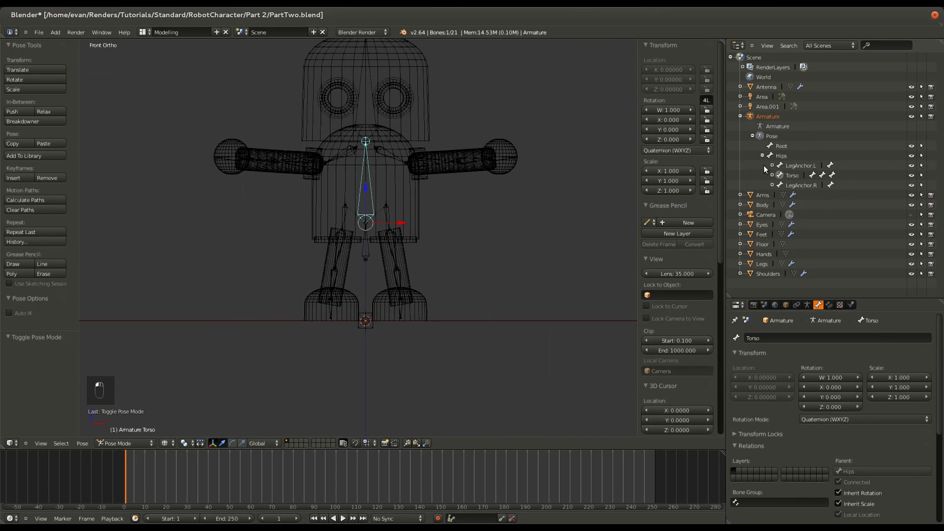
pyautogui.rightClick(367, 248)
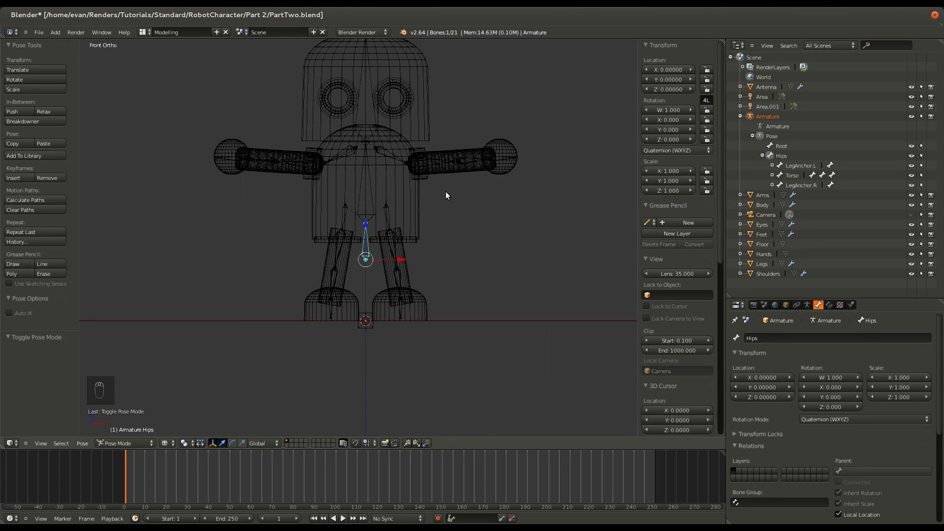
pyautogui.press('r')
pyautogui.press('Escape')
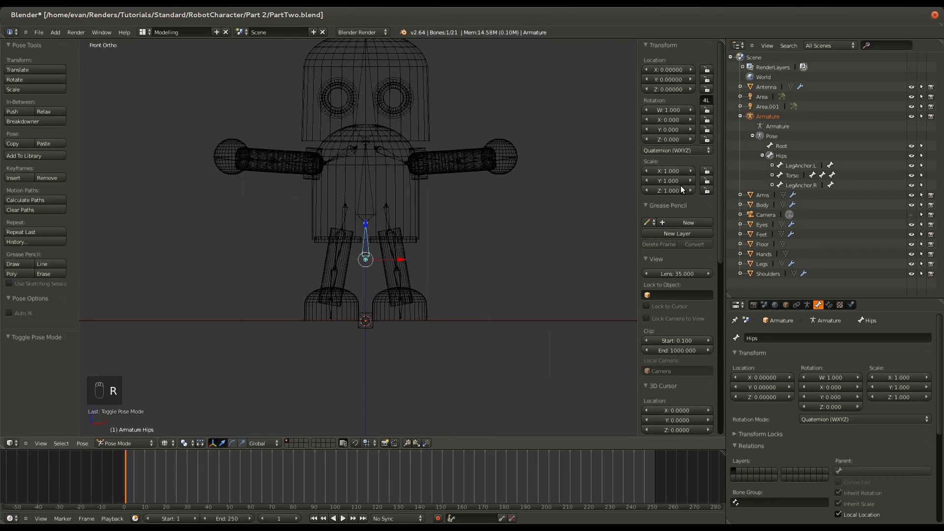
# Select the Torso bone and expand Torso and Clavical.L in the outliner to examine their child bones
pyautogui.click(790, 176)
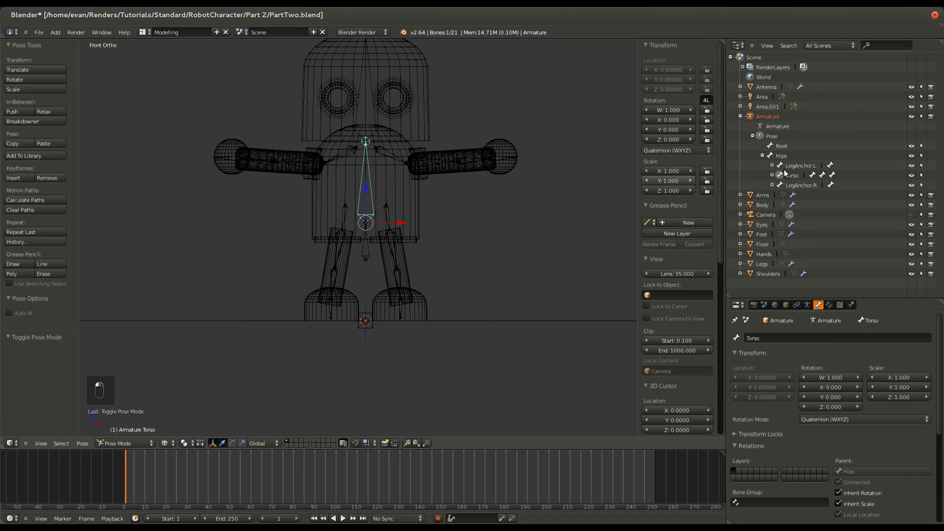
pyautogui.click(772, 175)
pyautogui.click(783, 185)
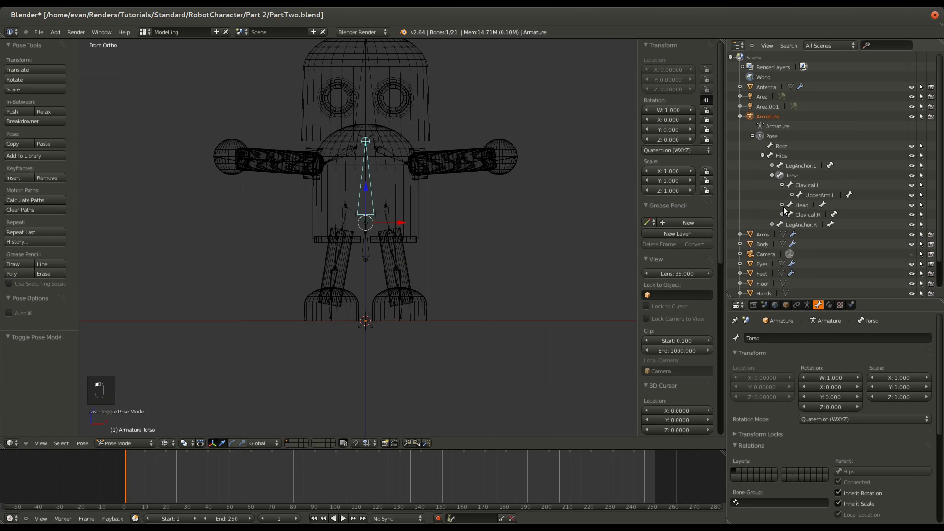
# Expand Head and Clavical.R in the outliner and test-rotate the Torso bone, cancelling the rotation
pyautogui.click(782, 205)
pyautogui.click(782, 225)
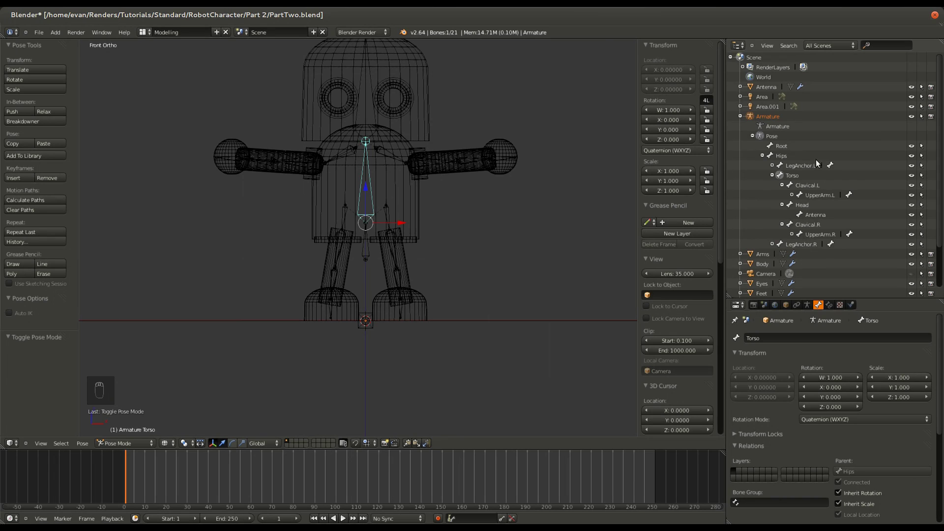
pyautogui.keyDown('shift'); pyautogui.scroll(3, 418, 208); pyautogui.keyUp('shift')
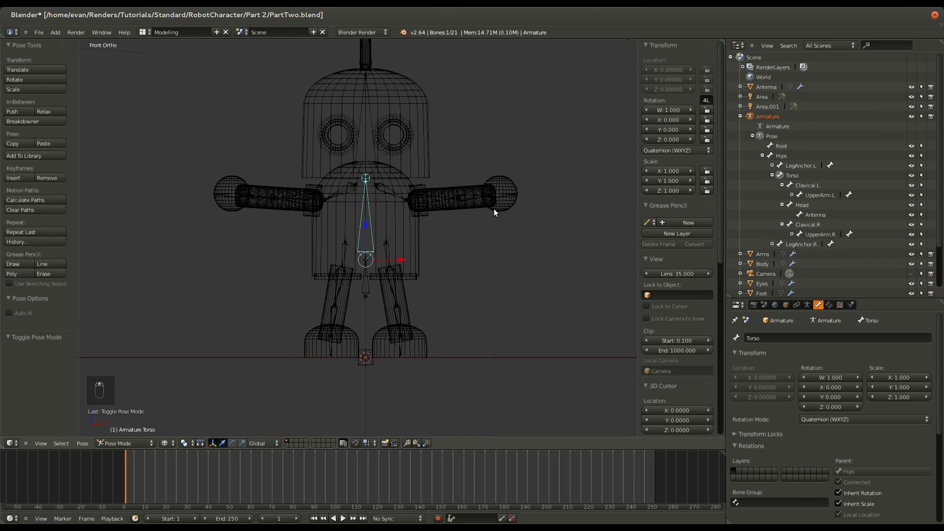
pyautogui.press('r')
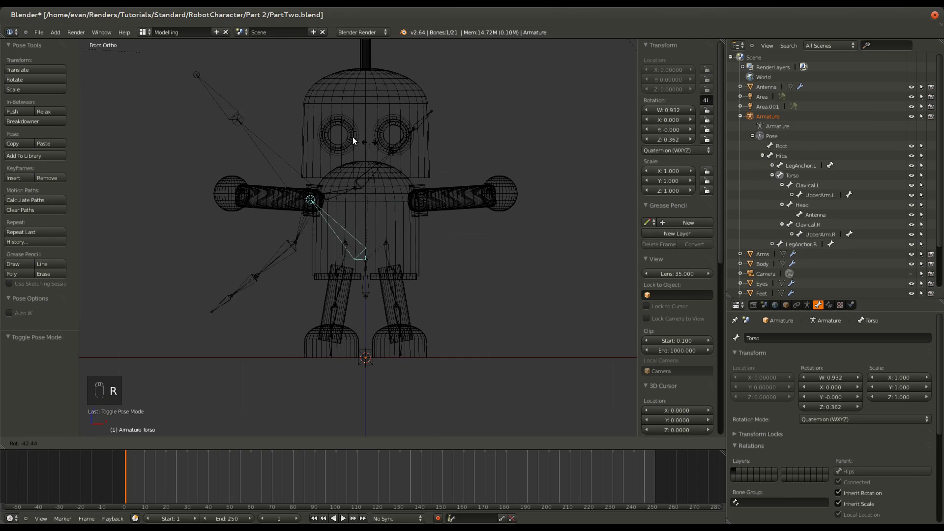
pyautogui.rightClick(400, 267)
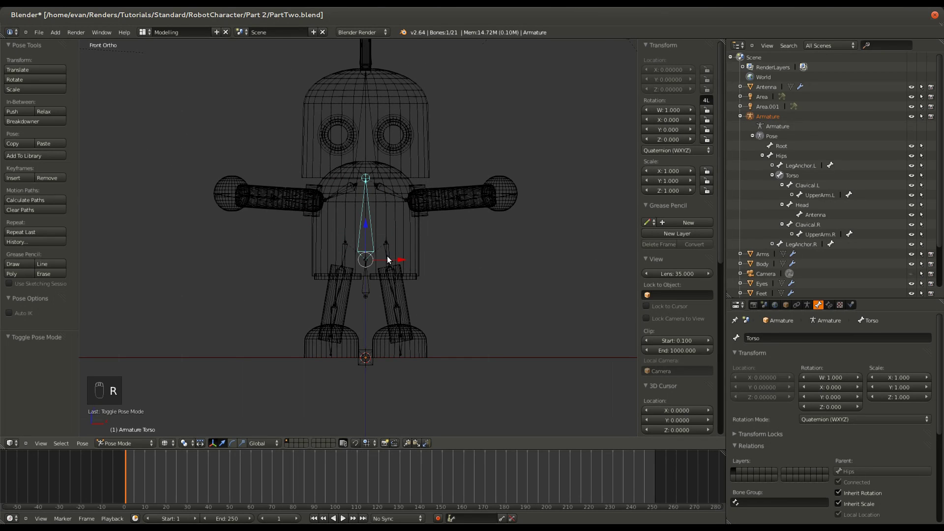
# Test-rotate the LegAnchor.L and LegAnchor.R bones one after the other, cancelling each rotation
pyautogui.rightClick(387, 256)
pyautogui.press('r')
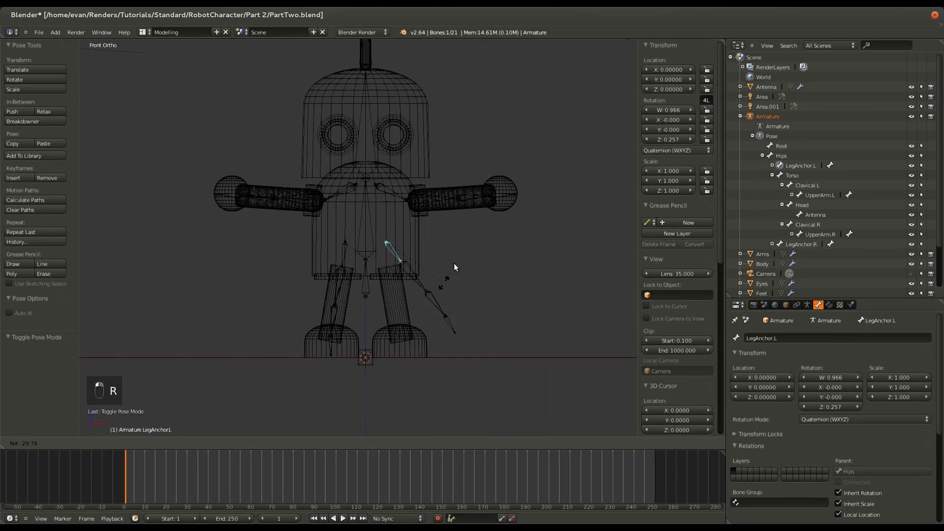
pyautogui.rightClick(466, 226)
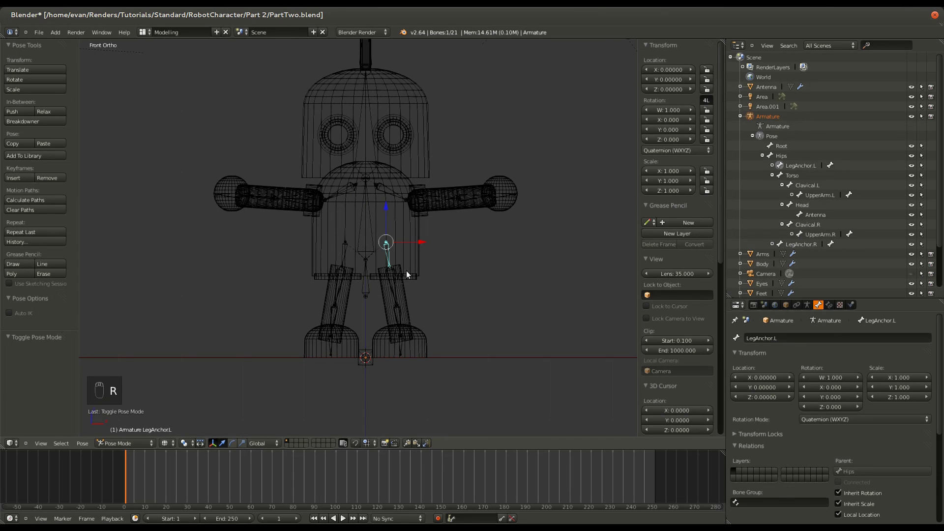
pyautogui.rightClick(350, 261)
pyautogui.press('r')
pyautogui.rightClick(355, 364)
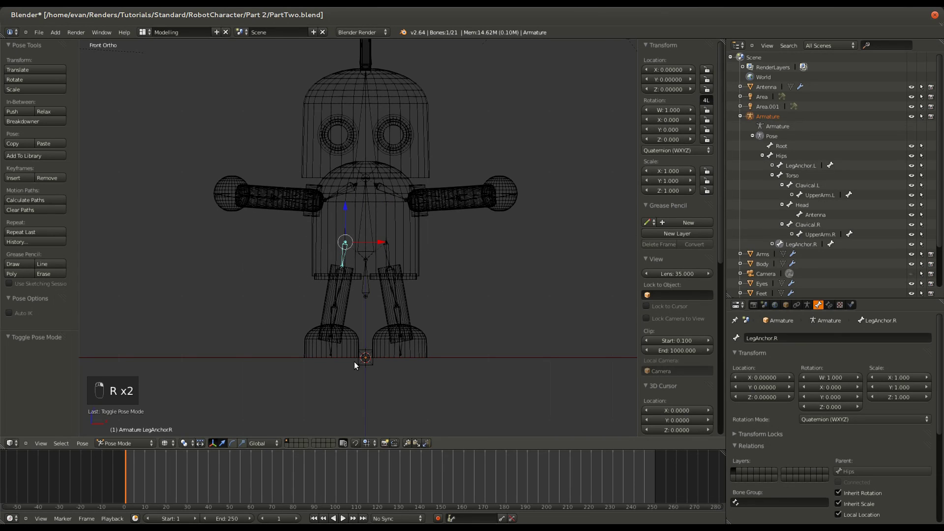
# Select the Root bone and test moving it from the front and from an angled view, cancelling each move
pyautogui.rightClick(357, 364)
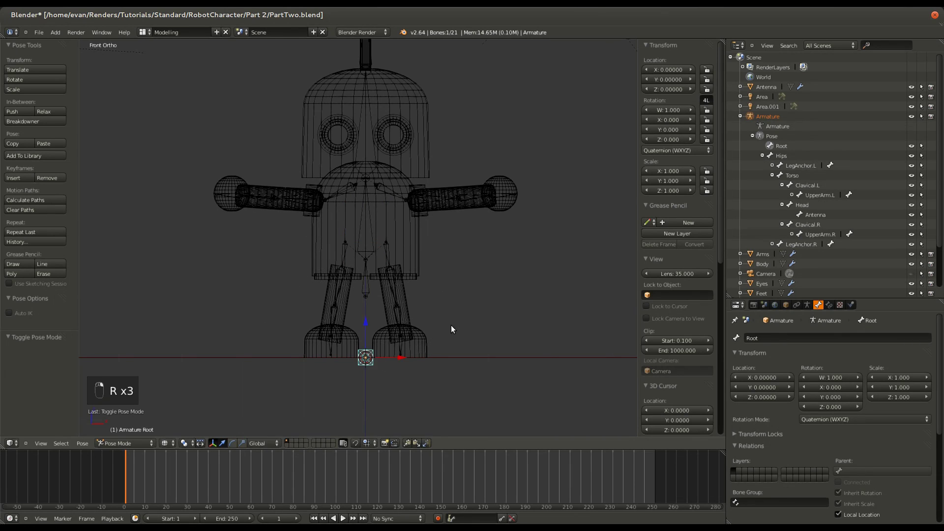
pyautogui.press('g')
pyautogui.rightClick(439, 328)
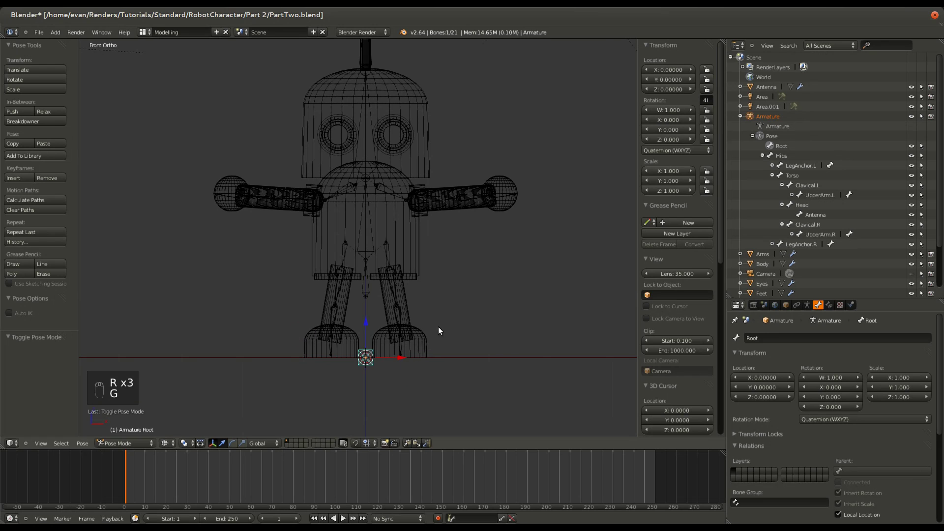
pyautogui.moveTo(376, 371); pyautogui.dragTo(375, 312, button='middle')
pyautogui.press('g')
pyautogui.rightClick(370, 361)
pyautogui.scroll(3, 393, 330)
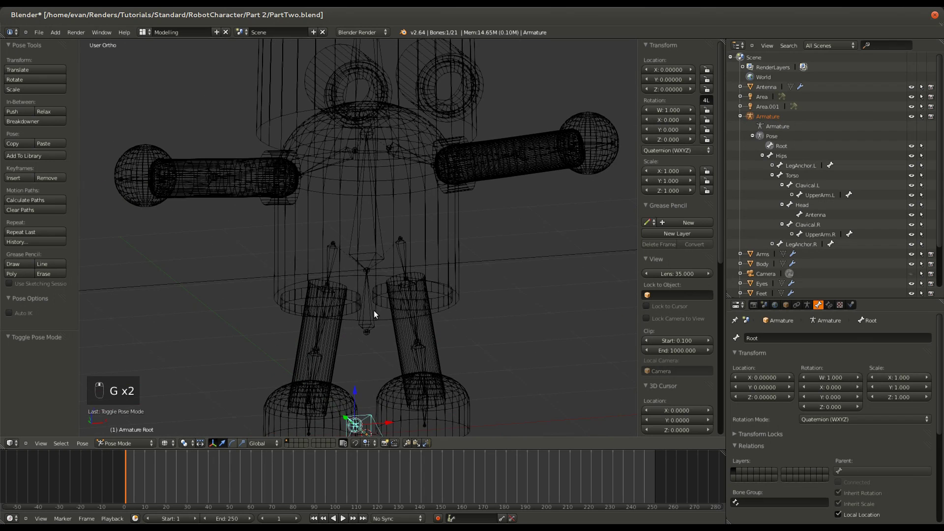
# Select the Hips bone and set its parent to Root in Edit Mode
pyautogui.rightClick(373, 311)
pyautogui.keyDown('shift'); pyautogui.scroll(-6, 404, 344); pyautogui.keyUp('shift')
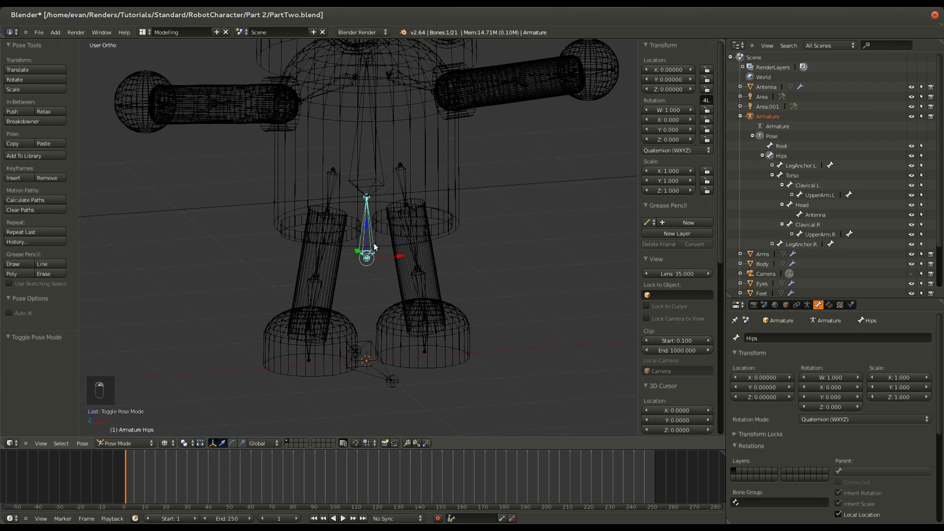
pyautogui.moveTo(375, 246)
pyautogui.mouseDown(button='middle')
pyautogui.moveTo(400, 221)
pyautogui.moveTo(365, 256)
pyautogui.mouseUp(button='middle')
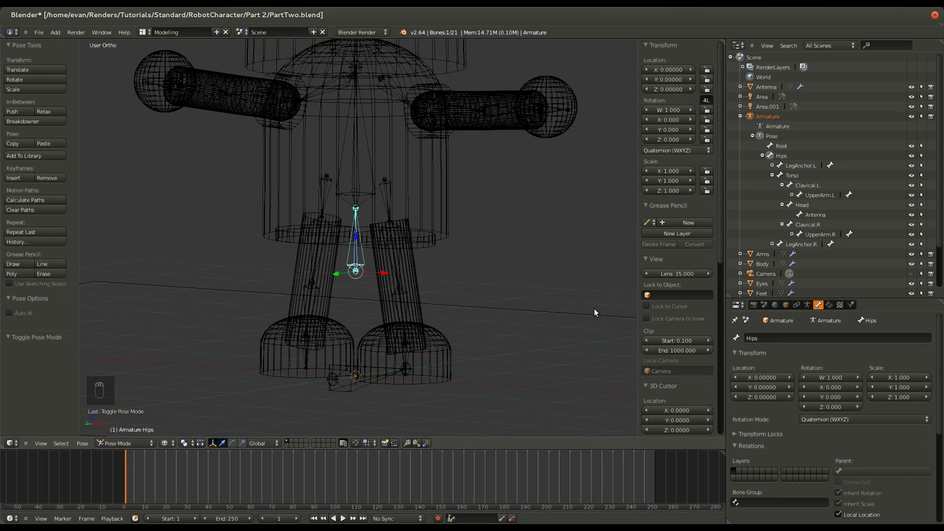
pyautogui.scroll(-5, 800, 471)
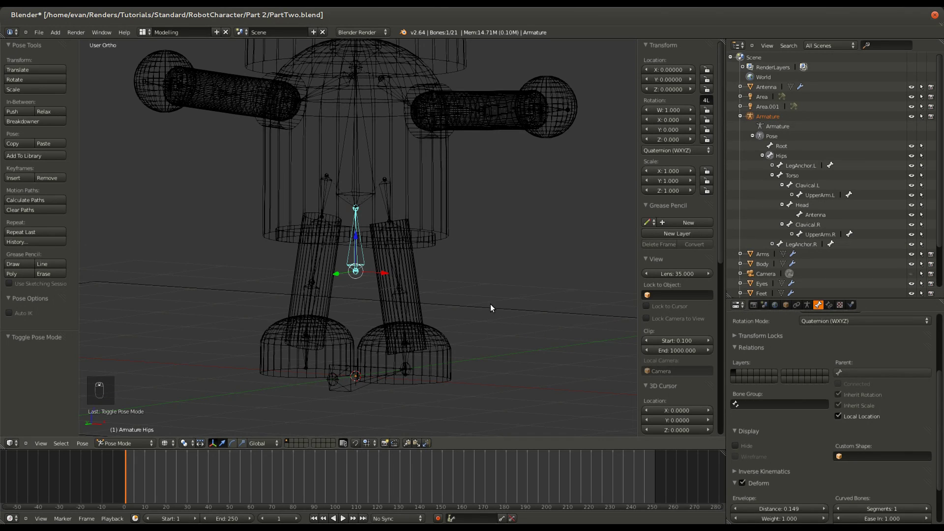
pyautogui.press('Tab')
pyautogui.click(864, 339)
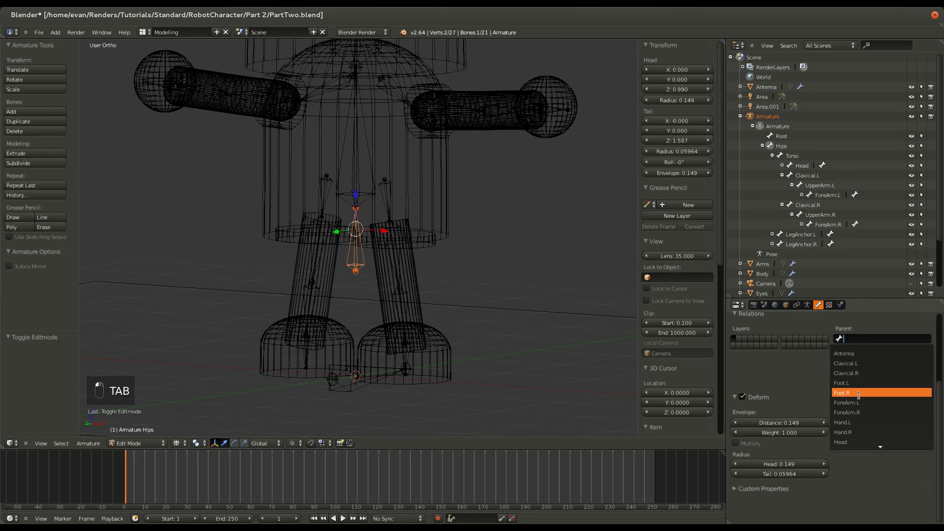
pyautogui.scroll(-10, 859, 395)
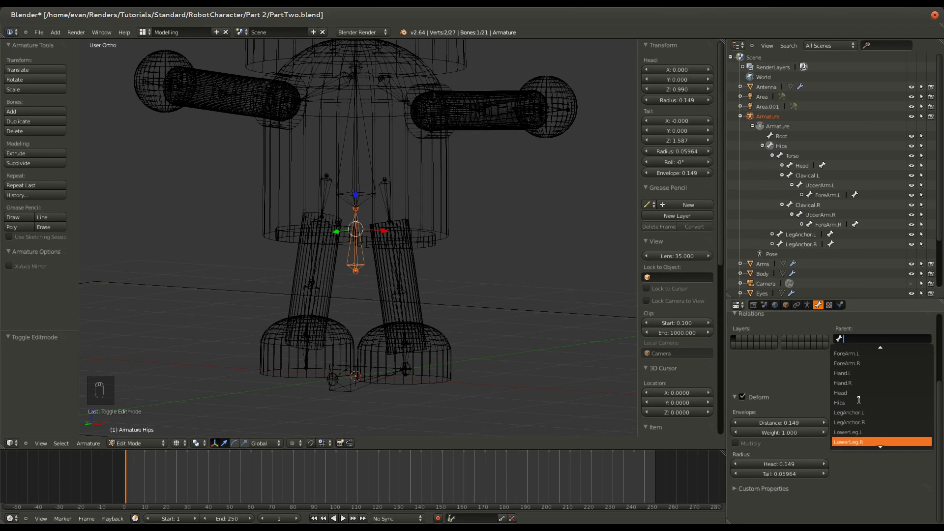
pyautogui.scroll(-6, 859, 400)
pyautogui.click(855, 394)
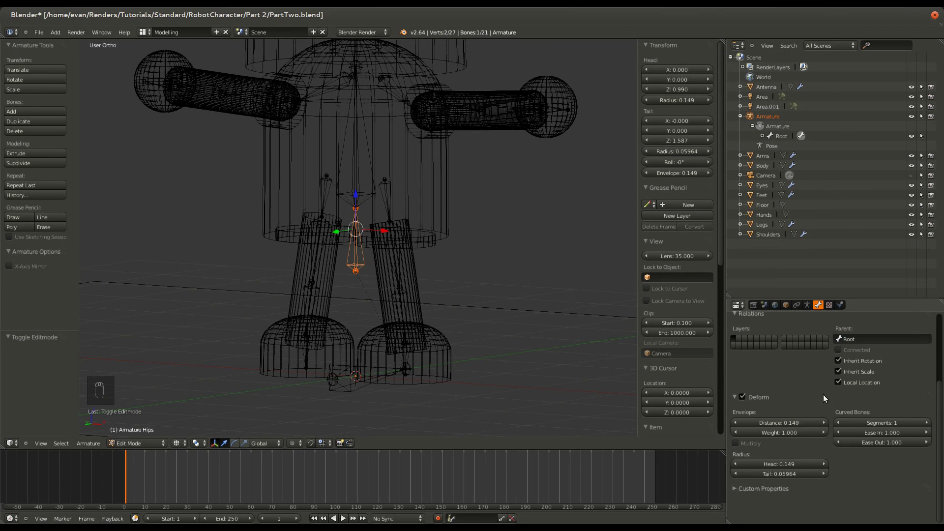
# Return to Pose Mode and test moving the Root bone and rotating it around X, cancelling each transform
pyautogui.moveTo(448, 327); pyautogui.dragTo(356, 347, button='middle')
pyautogui.press('Tab')
pyautogui.rightClick(384, 360)
pyautogui.press('g')
pyautogui.press('g')
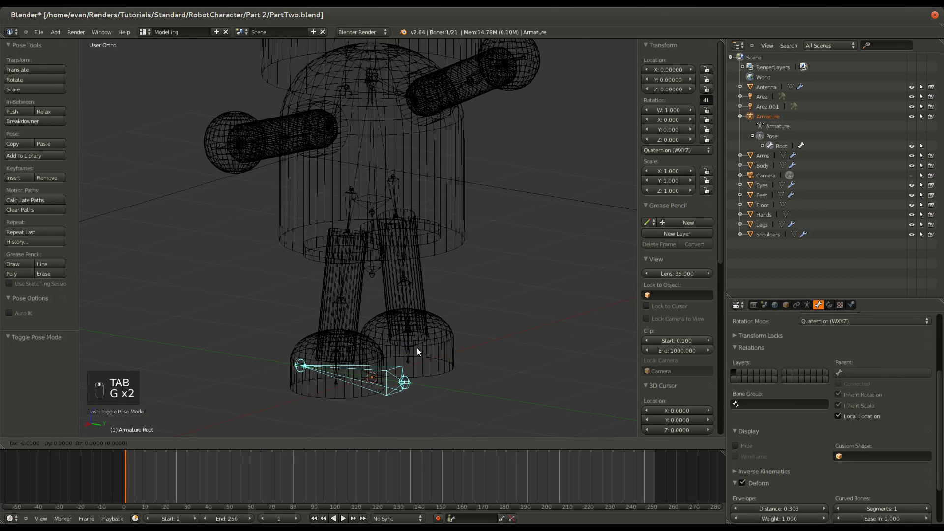
pyautogui.rightClick(327, 317)
pyautogui.press('r')
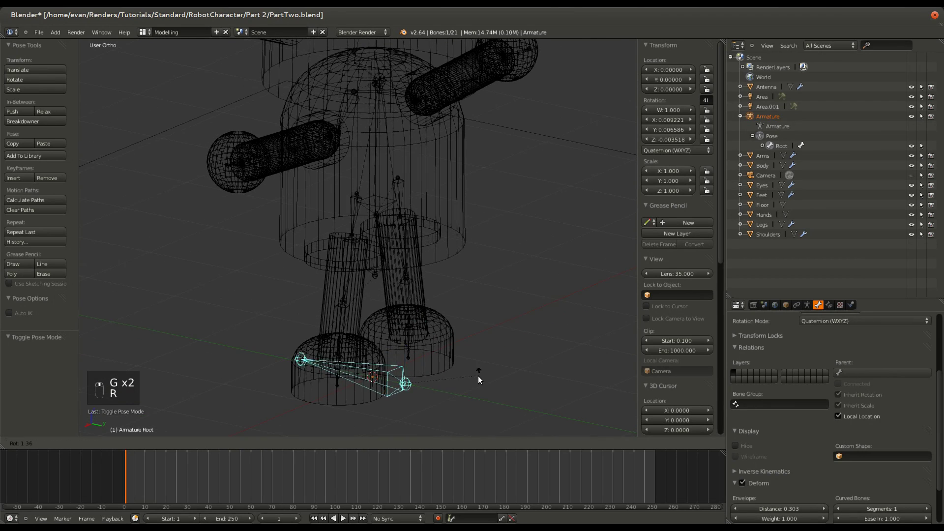
pyautogui.press('x')
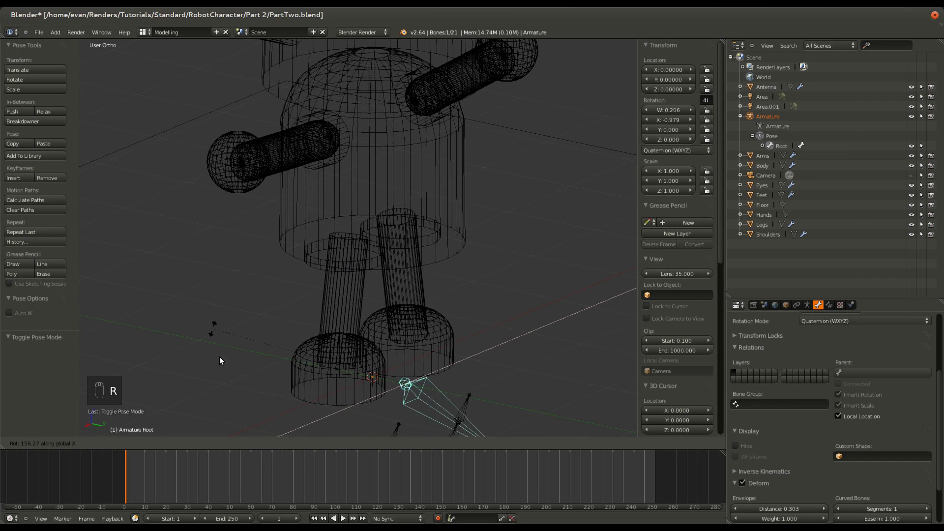
pyautogui.rightClick(403, 348)
# Switch the viewport to solid shading and save the file
pyautogui.press('z')
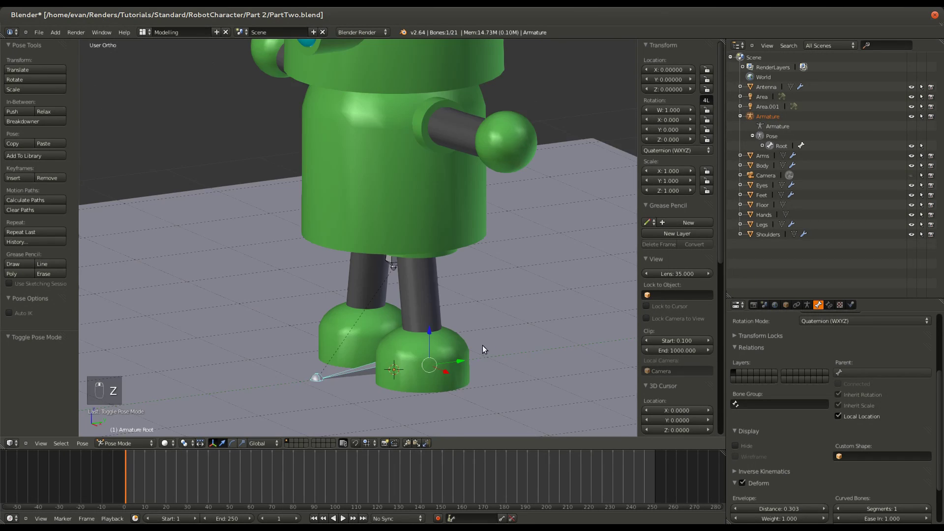
pyautogui.scroll(-3, 492, 346)
pyautogui.hotkey('ctrl', 's')
pyautogui.scroll(-2, 515, 344)
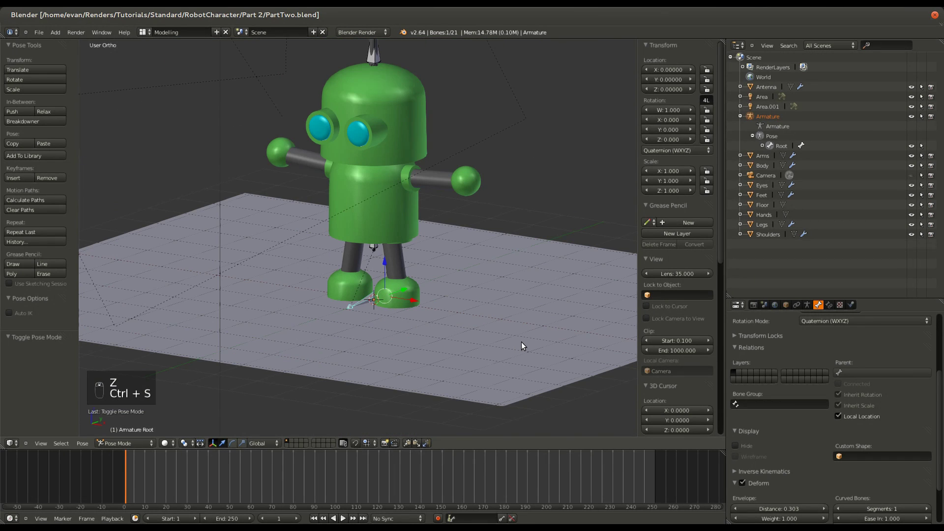
# In front wireframe view, turn off Deform for the Root bone and save the file over the existing one
pyautogui.press('KP_1')
pyautogui.press('z')
pyautogui.scroll(1, 433, 162)
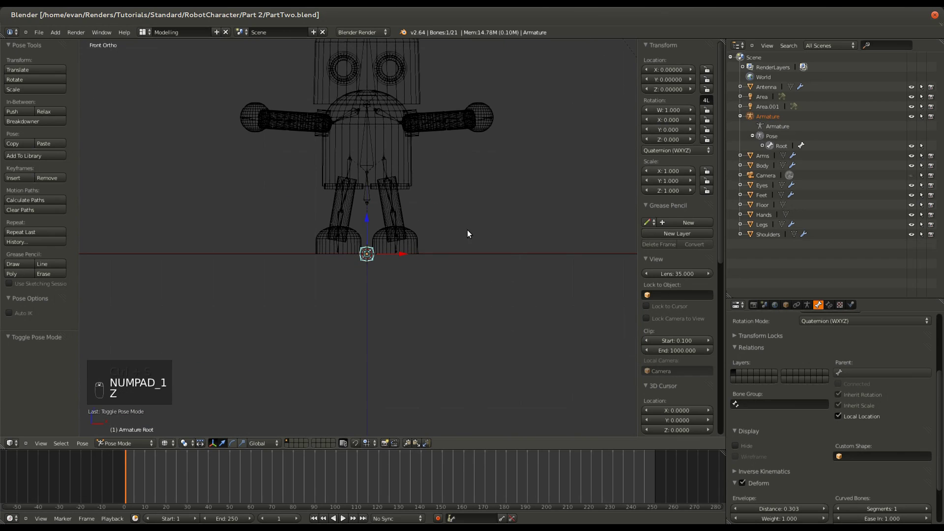
pyautogui.keyDown('shift'); pyautogui.scroll(4, 463, 229); pyautogui.keyUp('shift')
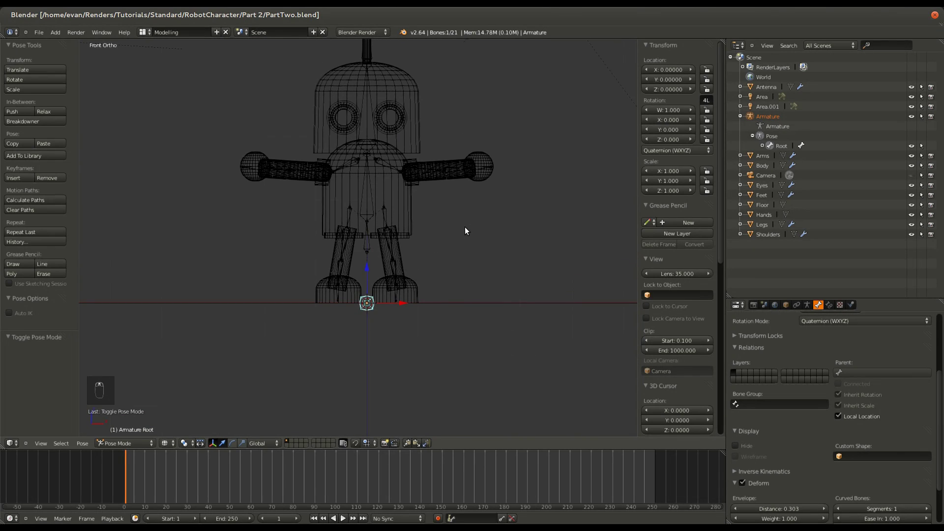
pyautogui.scroll(-3, 736, 426)
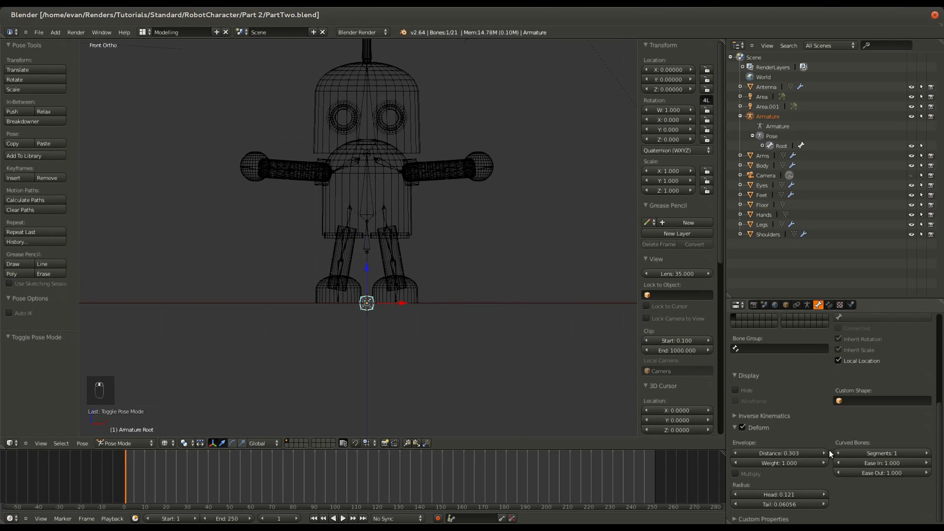
pyautogui.click(742, 427)
pyautogui.hotkey('ctrl', 's')
pyautogui.click(396, 305)
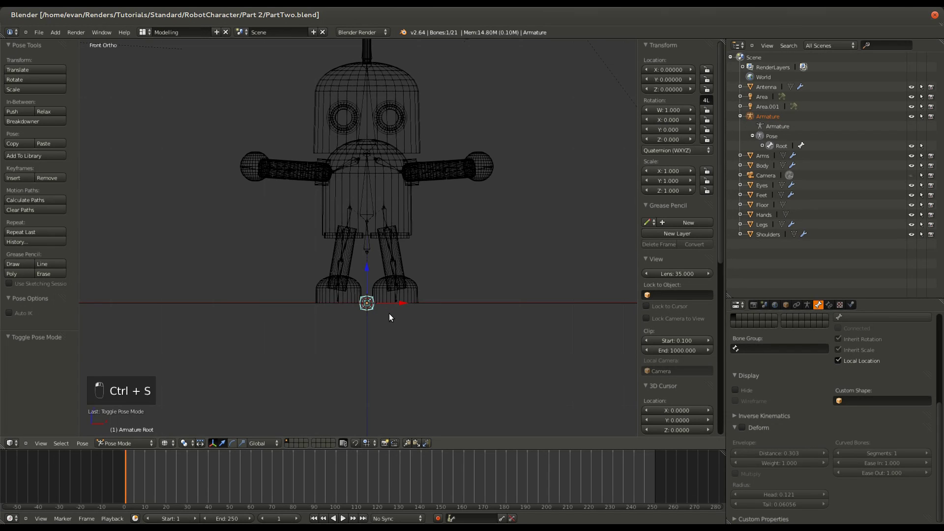
# Select the Hips bone and turn off its Deform option
pyautogui.keyDown('shift'); pyautogui.scroll(3, 389, 318); pyautogui.keyUp('shift')
pyautogui.keyDown('ctrl'); pyautogui.scroll(-1, 388, 319); pyautogui.keyUp('ctrl')
pyautogui.scroll(-1, 388, 319)
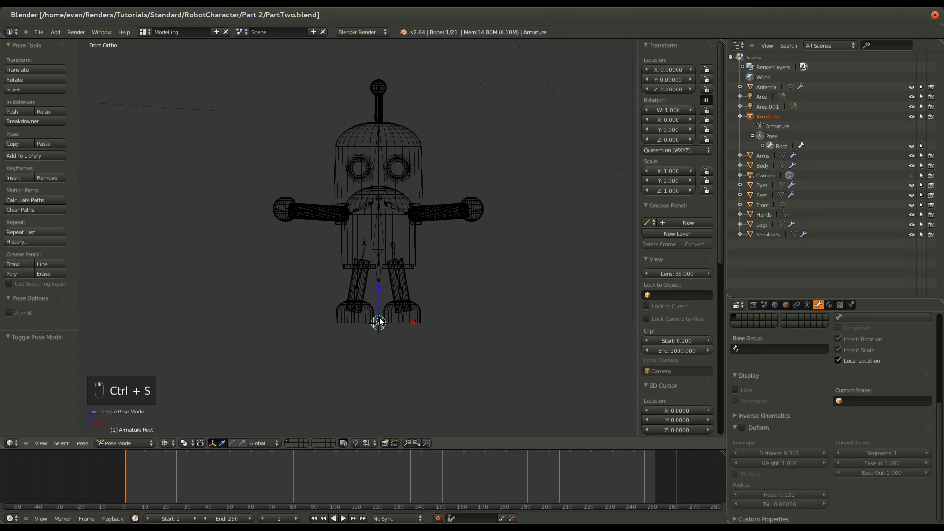
pyautogui.scroll(3, 380, 319)
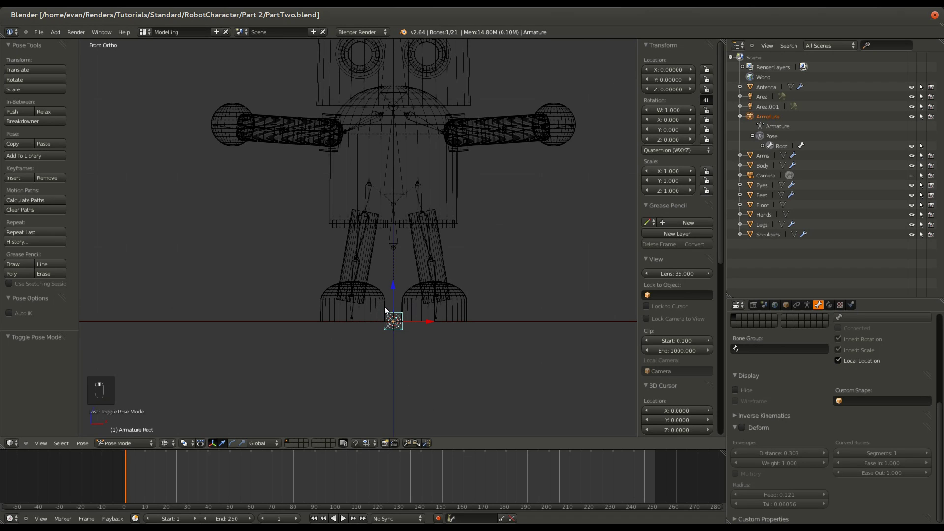
pyautogui.rightClick(400, 239)
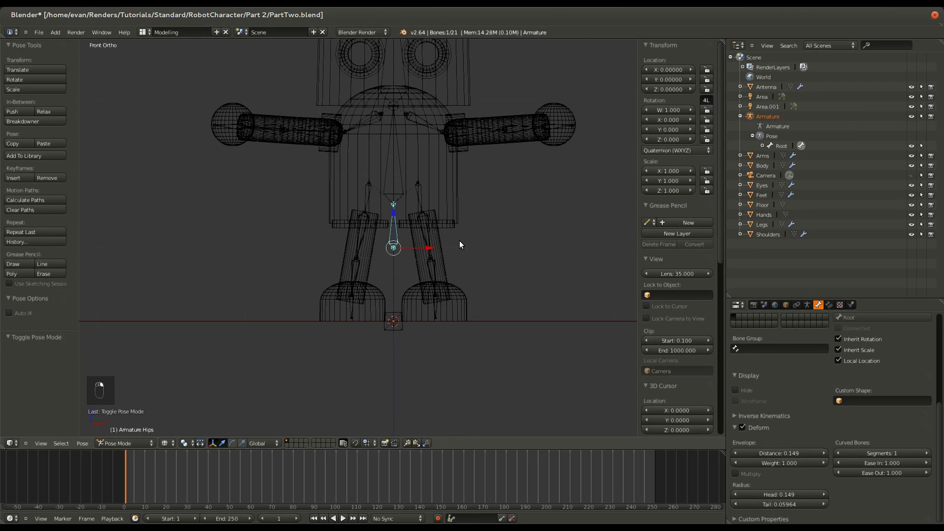
pyautogui.click(740, 427)
# In Edit Mode, lower the joint at the Hips bone's tail by about 0.253 along Z, and save the file
pyautogui.press('Tab')
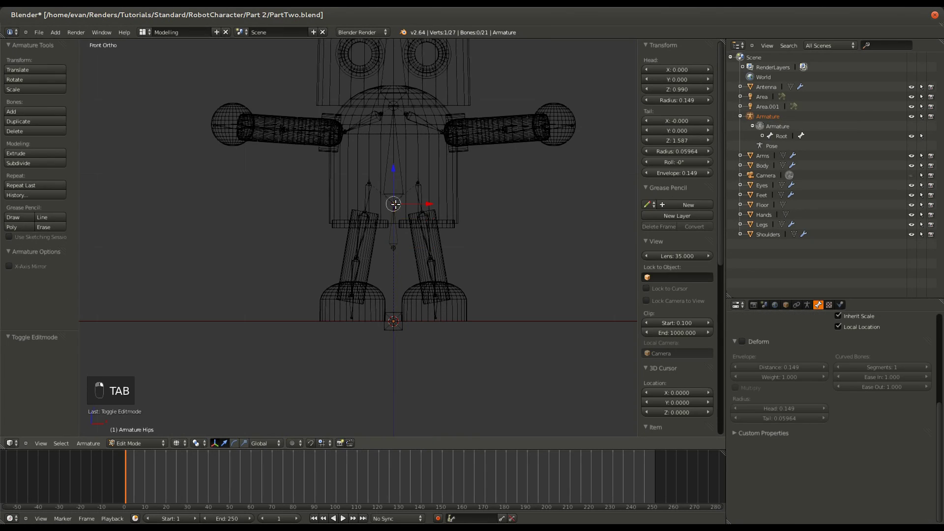
pyautogui.press('g')
pyautogui.press('z')
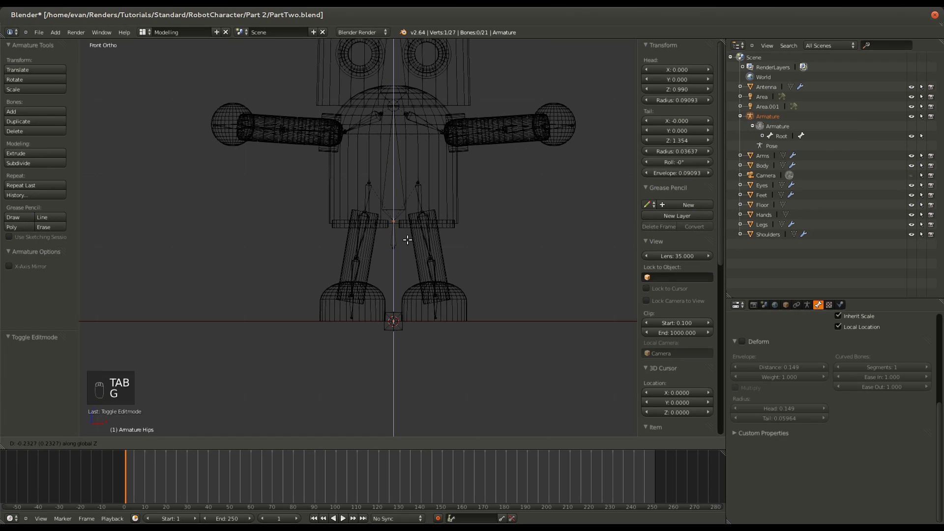
pyautogui.click(407, 240)
pyautogui.scroll(-2, 408, 239)
pyautogui.hotkey('ctrl', 's')
pyautogui.click(399, 259)
pyautogui.scroll(4, 399, 281)
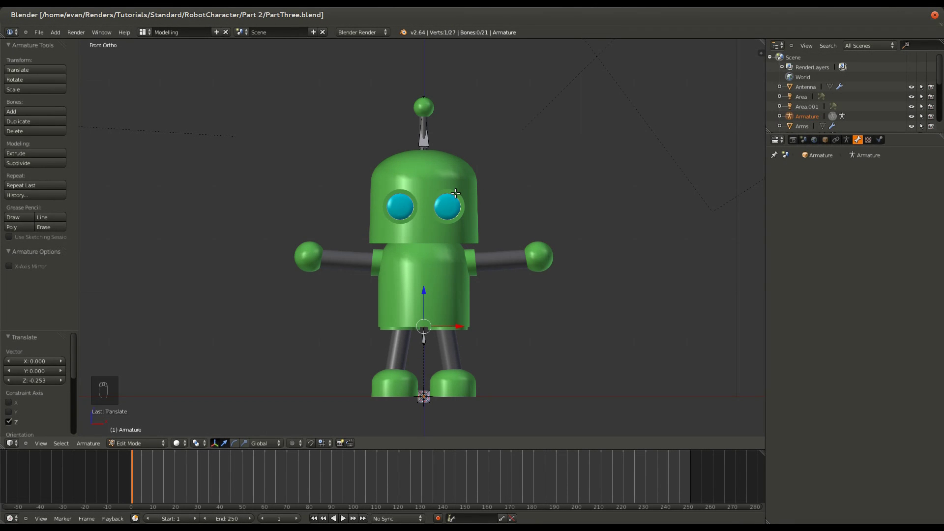
# Return the viewport to wireframe shading and switch the armature to Object Mode
pyautogui.press('z')
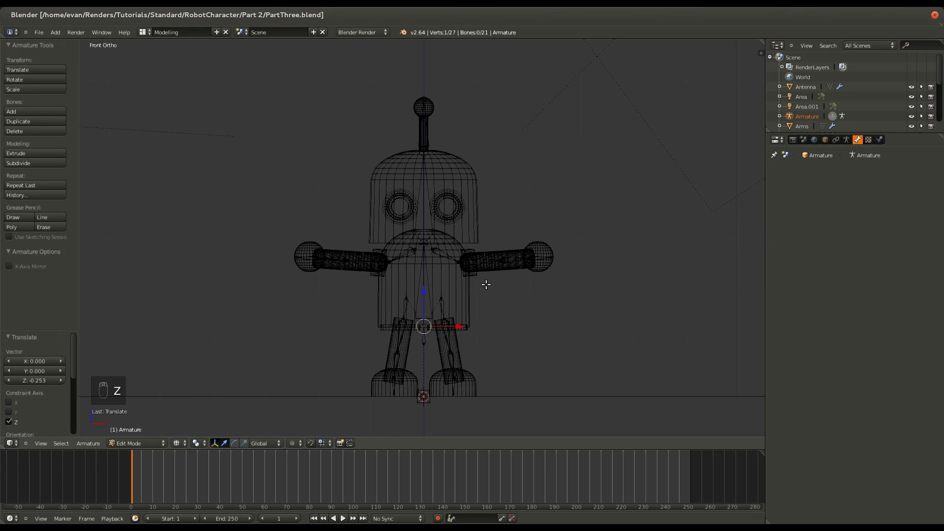
pyautogui.keyDown('ctrl'); pyautogui.scroll(-1, 444, 266); pyautogui.keyUp('ctrl')
pyautogui.press('Tab')
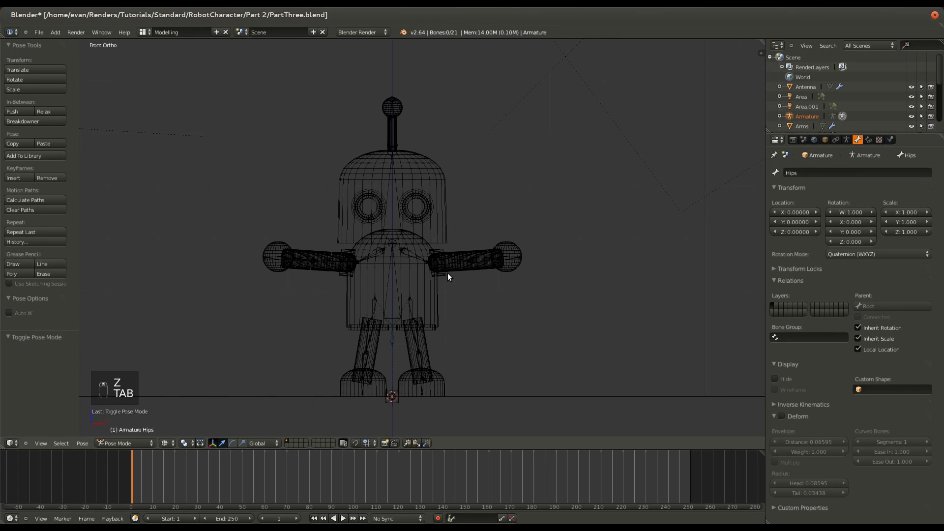
pyautogui.rightClick(420, 257)
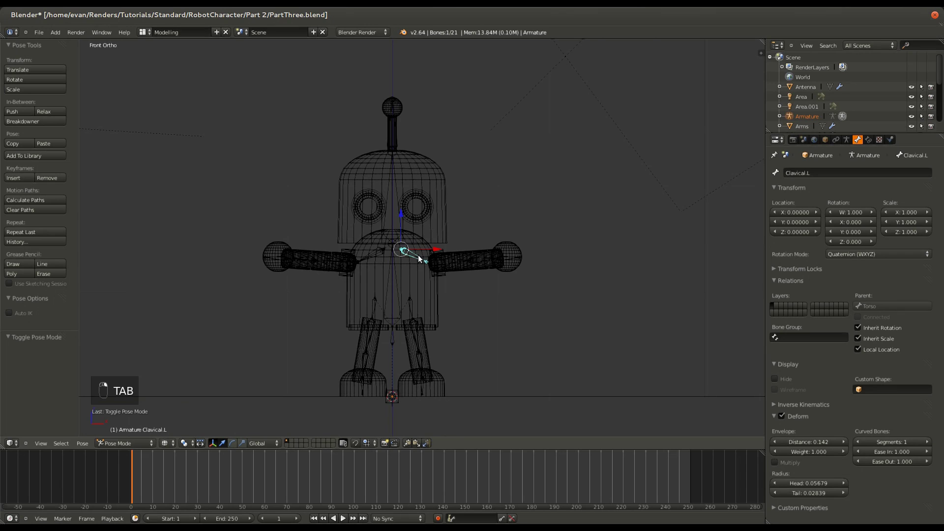
pyautogui.click(125, 443)
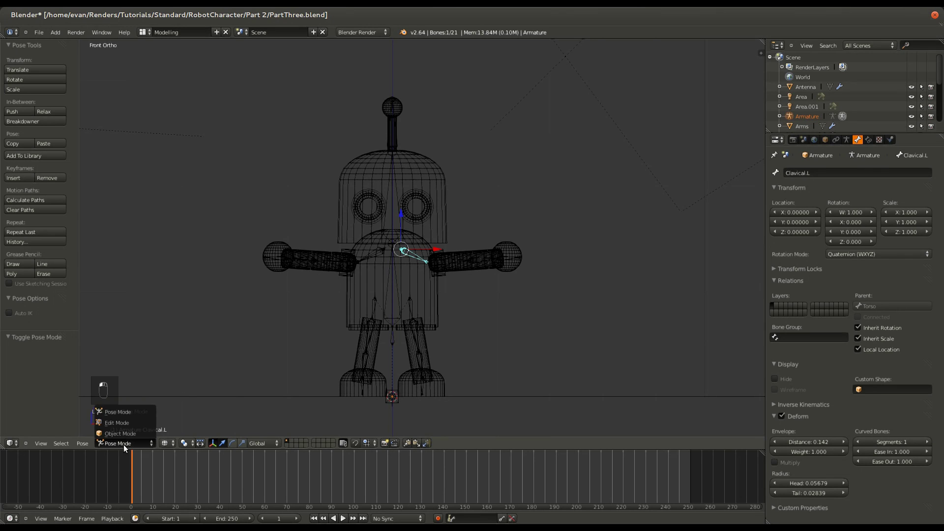
pyautogui.click(129, 434)
pyautogui.scroll(4, 375, 318)
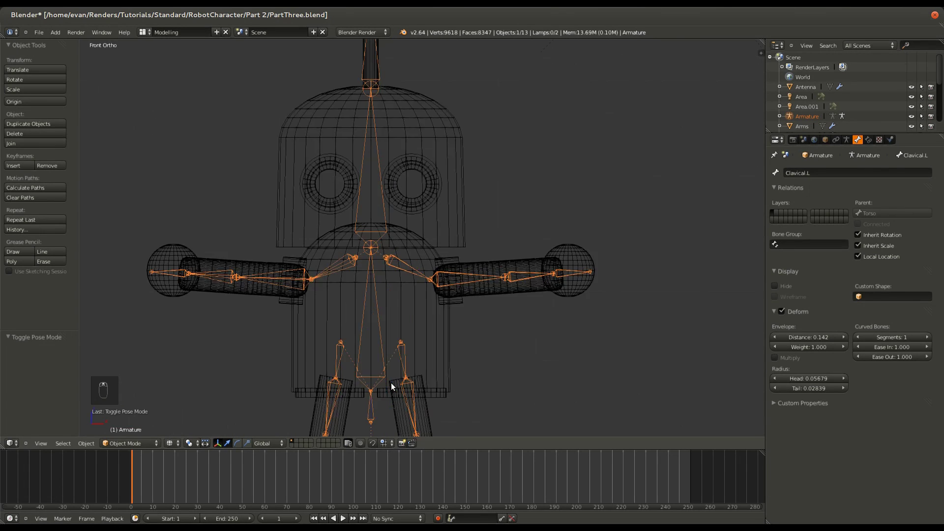
# Parent the Eyes object to the armature using Armature Deform With Empty Groups
pyautogui.keyDown('shift'); pyautogui.rightClick(430, 193); pyautogui.keyUp('shift')
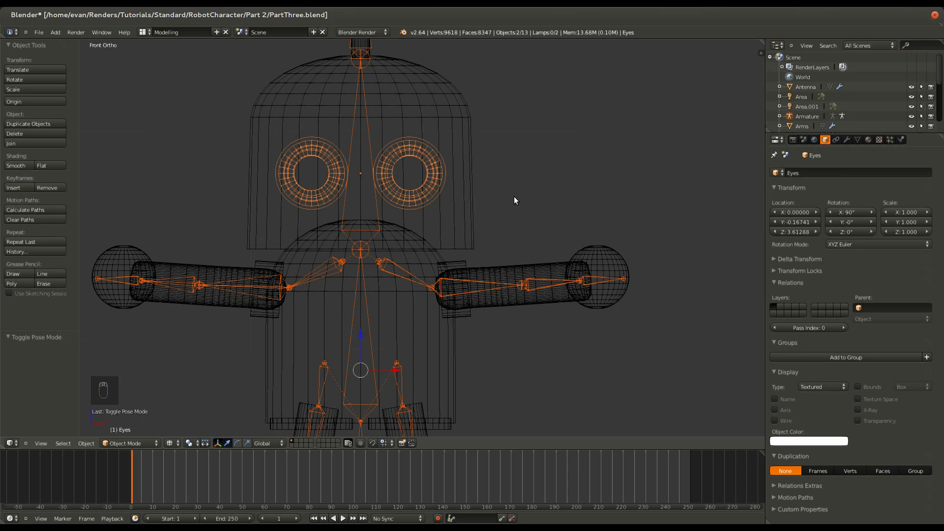
pyautogui.hotkey('ctrl', 'p')
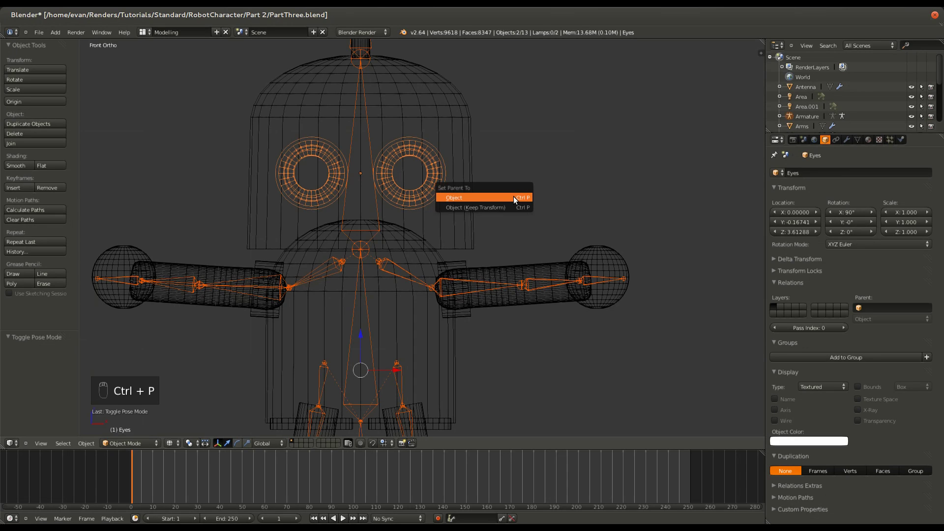
pyautogui.rightClick(412, 197)
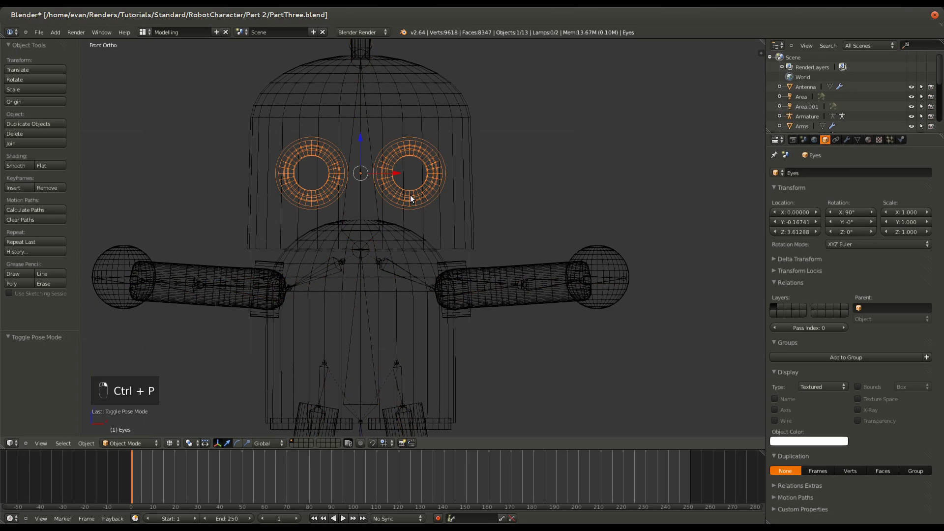
pyautogui.keyDown('shift'); pyautogui.rightClick(376, 206); pyautogui.keyUp('shift')
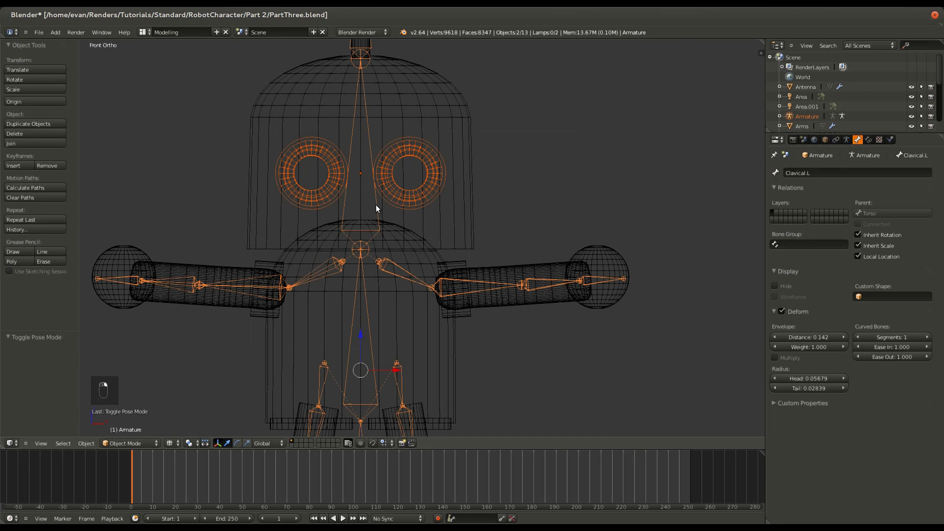
pyautogui.hotkey('ctrl', 'p')
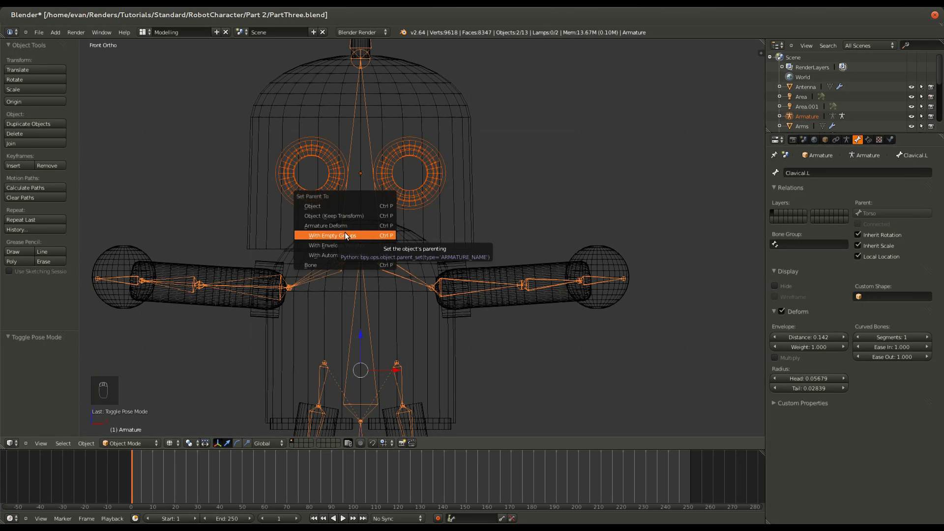
pyautogui.click(329, 236)
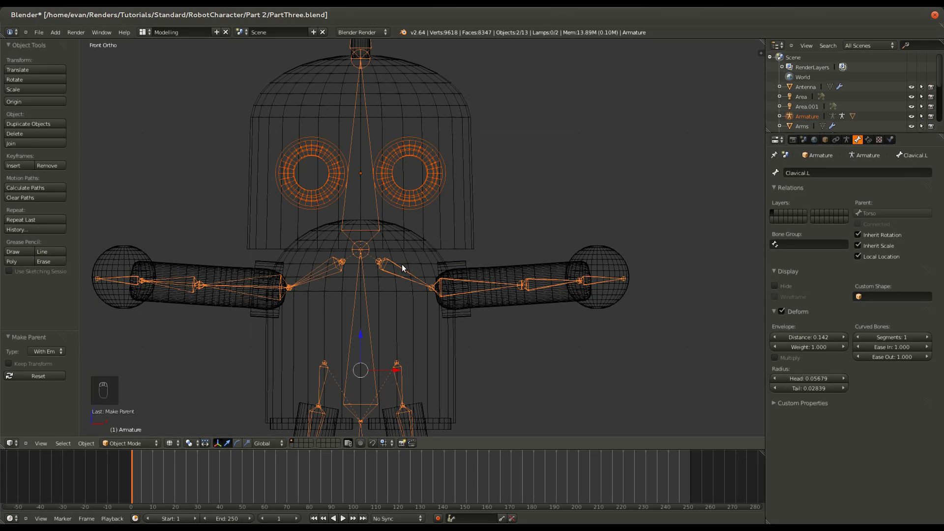
# Put the armature in Pose Mode and test-rotate the Head bone, also about Z, to check whether the eyes follow, cancelling each rotation
pyautogui.scroll(-3, 432, 275)
pyautogui.scroll(2, 383, 220)
pyautogui.rightClick(383, 220)
pyautogui.rightClick(384, 221)
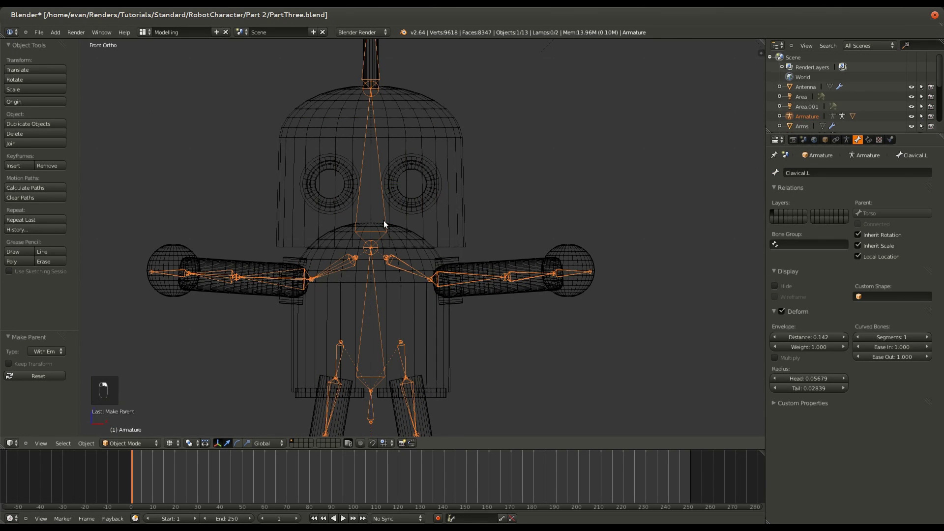
pyautogui.hotkey('ctrl', 'Tab')
pyautogui.rightClick(384, 221)
pyautogui.press('r')
pyautogui.rightClick(417, 211)
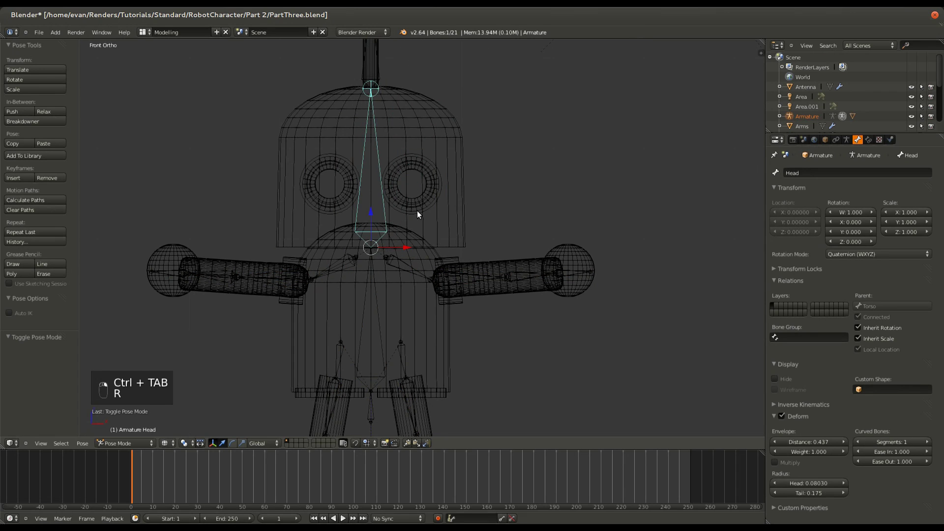
pyautogui.press('z')
pyautogui.press('r')
pyautogui.rightClick(487, 196)
pyautogui.press('z')
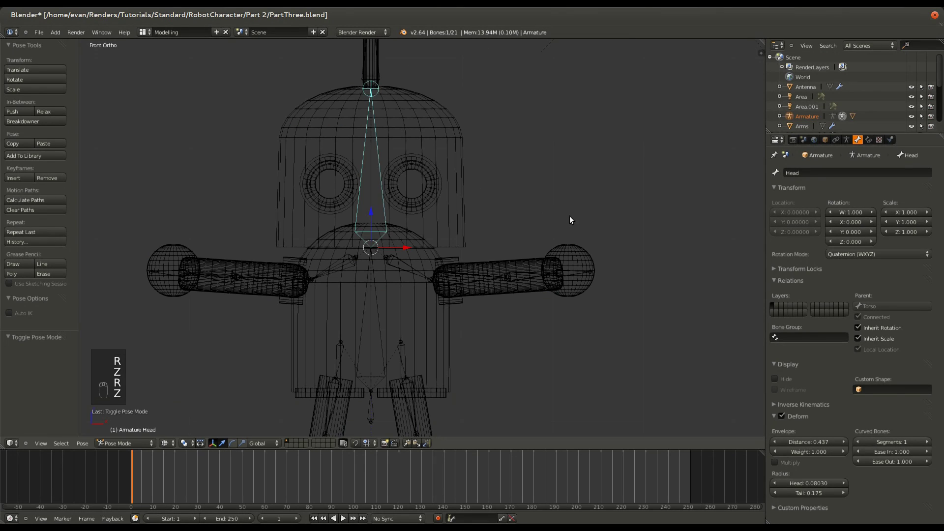
# Turn off Bone Envelopes in the Armature modifier of the Eyes object
pyautogui.rightClick(429, 193)
pyautogui.click(847, 140)
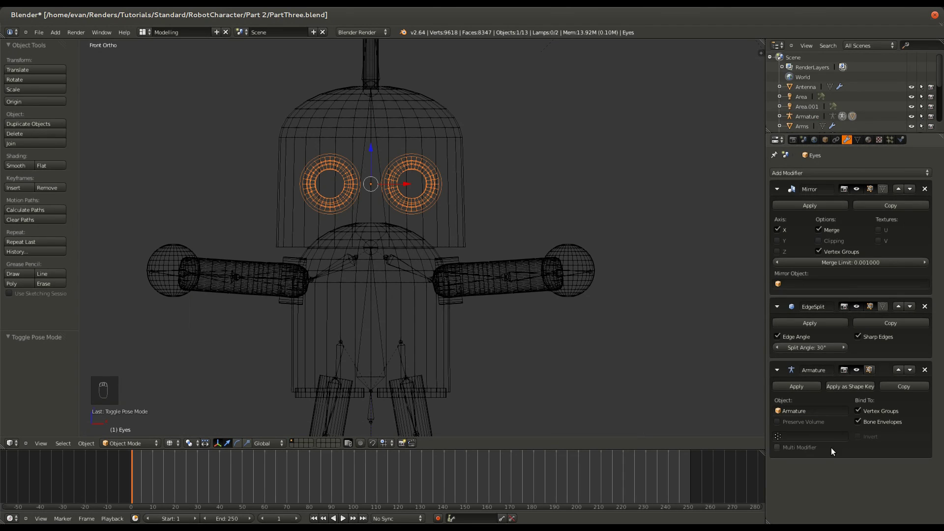
pyautogui.click(864, 423)
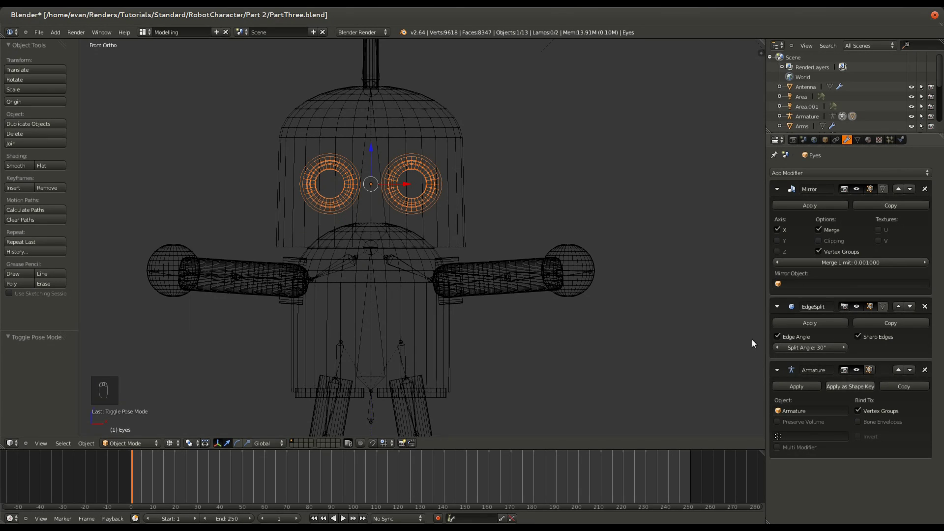
# Select all vertices of the Eyes mesh in Edit Mode and display its vertex groups
pyautogui.press('Tab')
pyautogui.press('a')
pyautogui.press('a')
pyautogui.press('a')
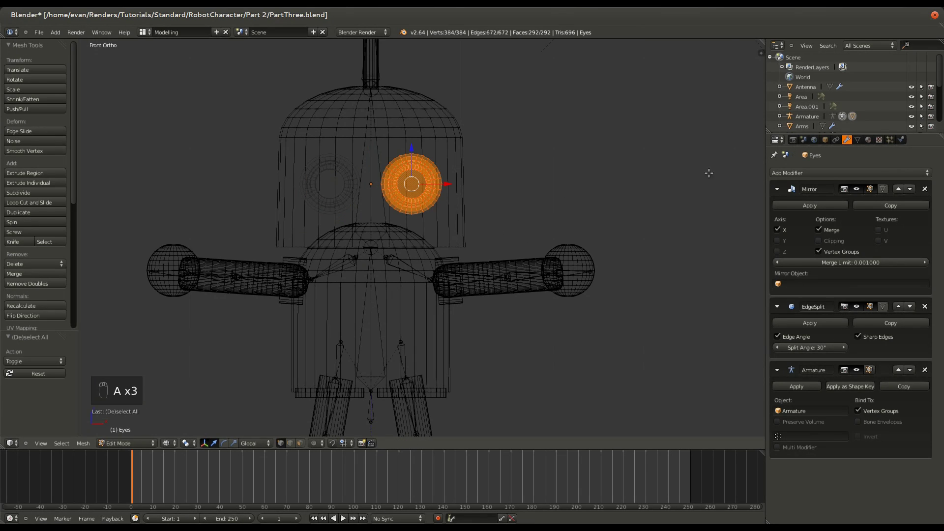
pyautogui.click(858, 140)
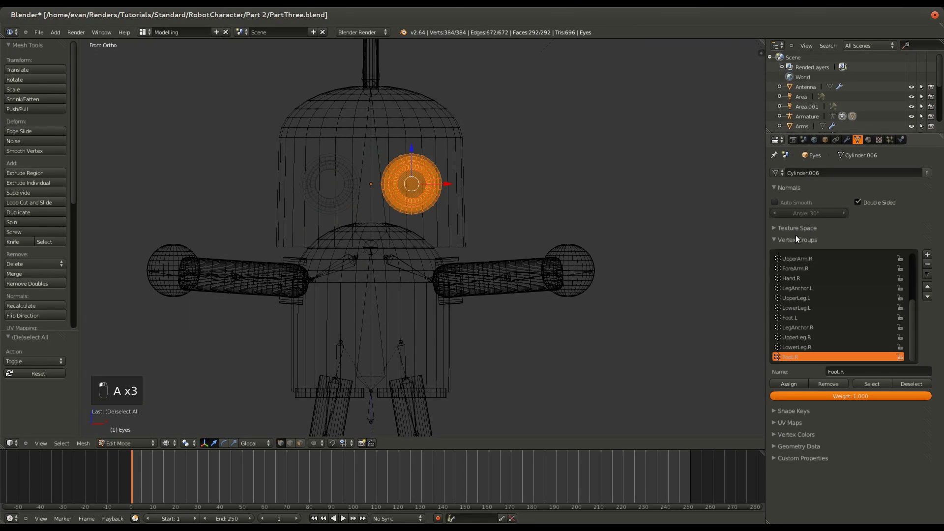
pyautogui.scroll(1, 801, 294)
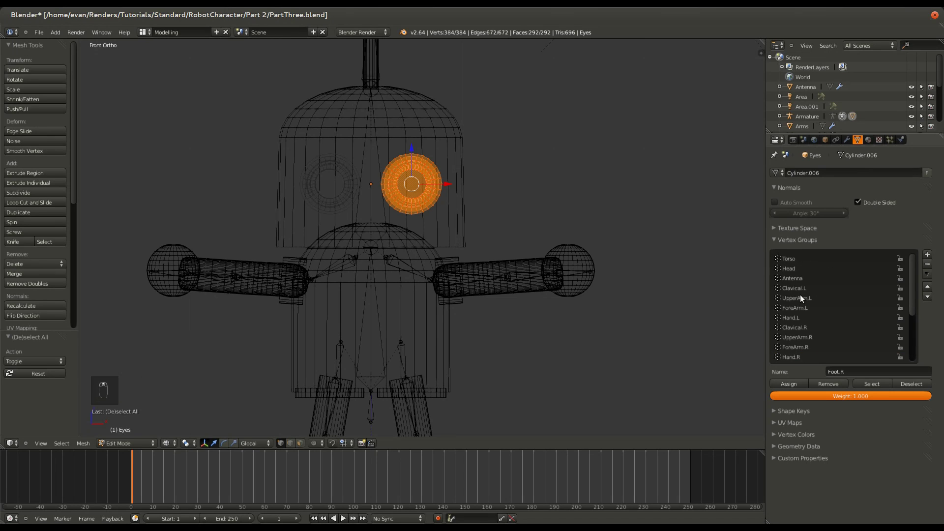
pyautogui.scroll(-1, 801, 297)
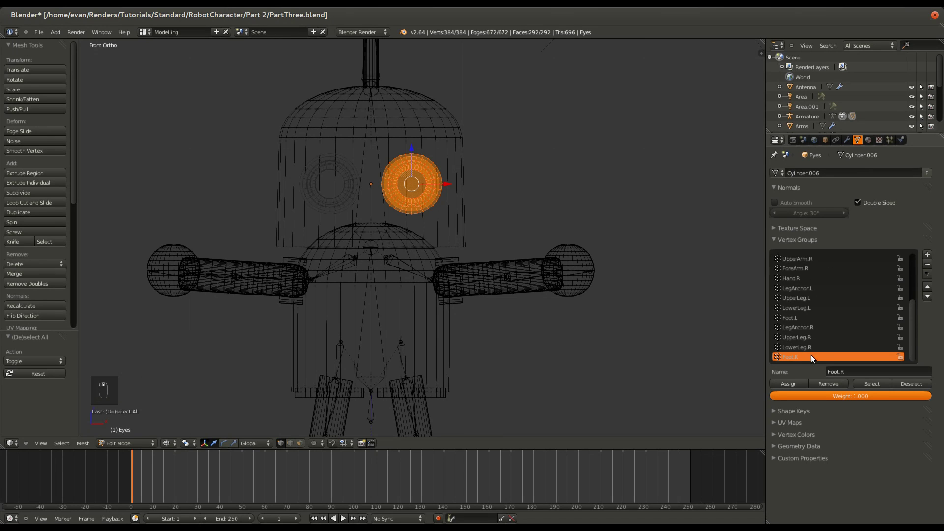
# Remove all leg and foot vertex groups, plus Hand.R and ForeArm.R, from the Eyes mesh
pyautogui.click(928, 264)
pyautogui.click(927, 266)
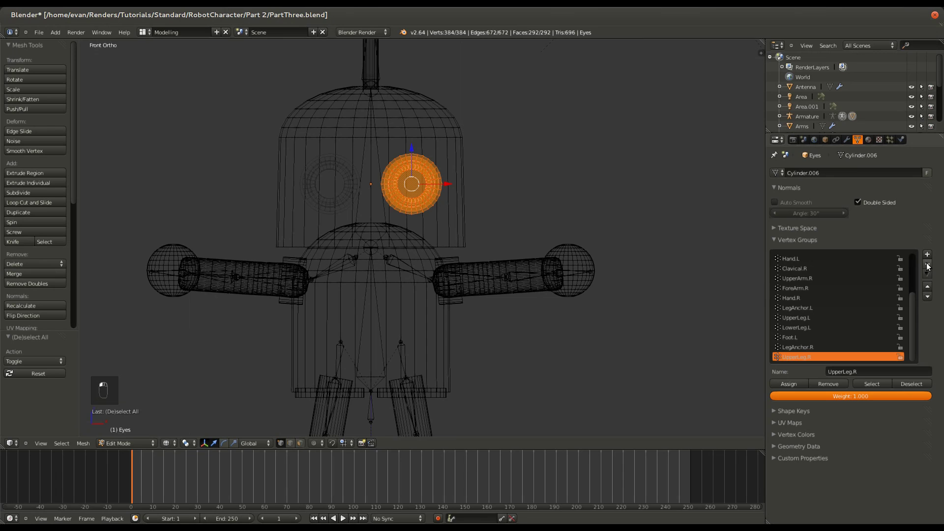
pyautogui.click(928, 266)
pyautogui.click(928, 267)
pyautogui.click(928, 266)
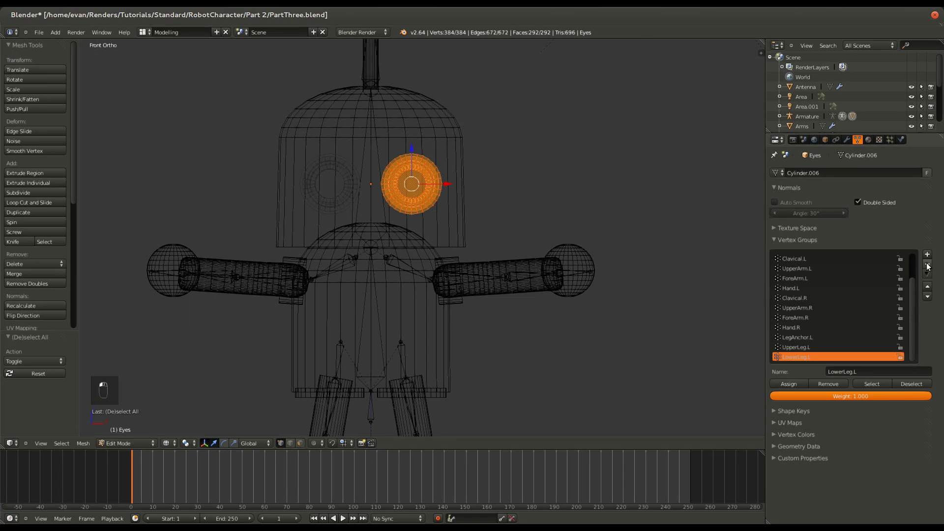
pyautogui.click(927, 266)
pyautogui.click(928, 266)
pyautogui.click(928, 266)
pyautogui.click(928, 266)
pyautogui.click(927, 267)
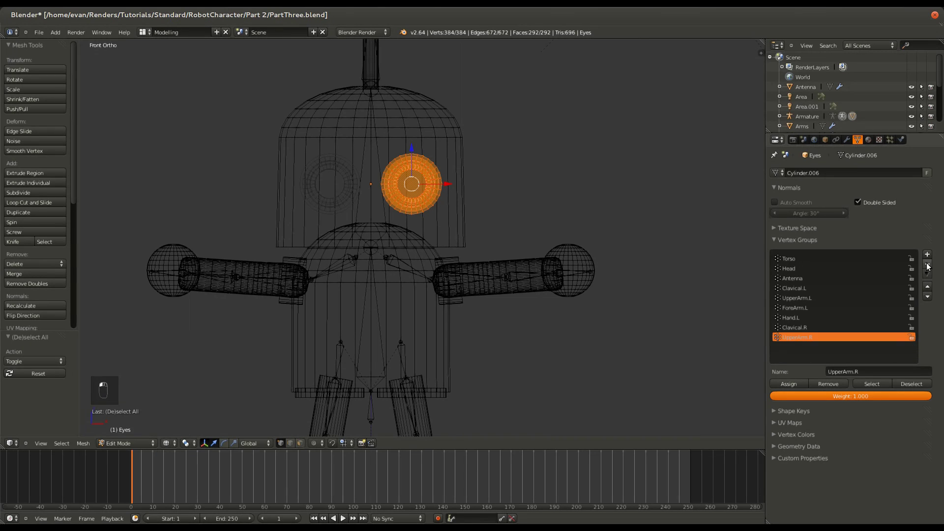
# Assign the selected eye vertices to the Head vertex group at weight 1.000, and remove the Torso and Antenna groups
pyautogui.click(794, 268)
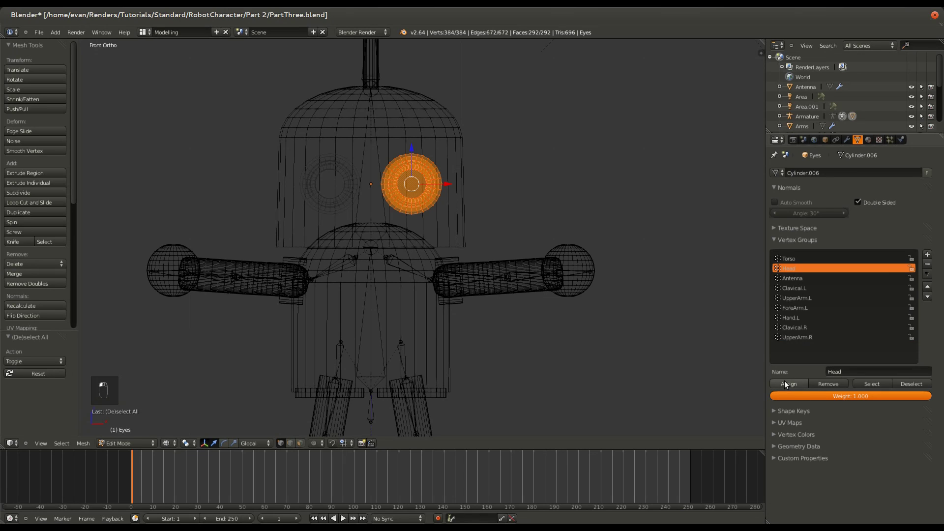
pyautogui.click(792, 259)
pyautogui.click(928, 265)
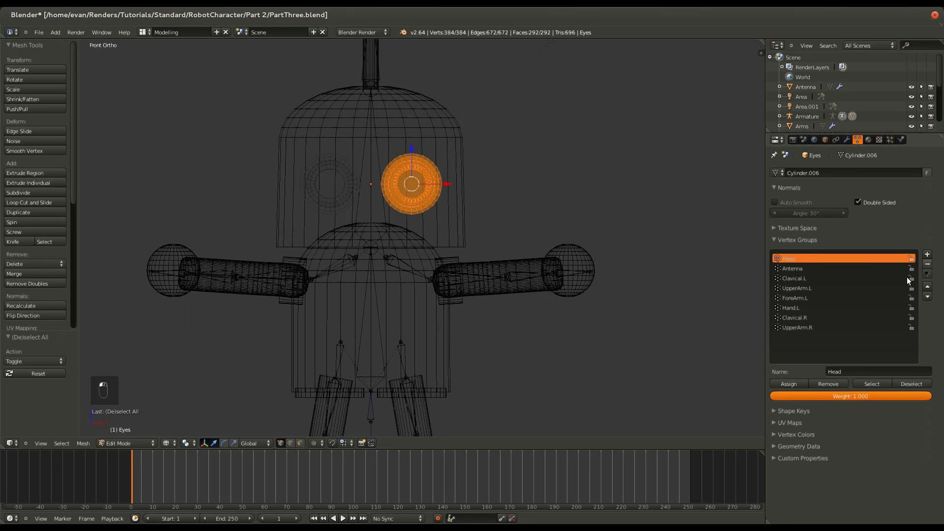
pyautogui.click(799, 269)
pyautogui.click(927, 265)
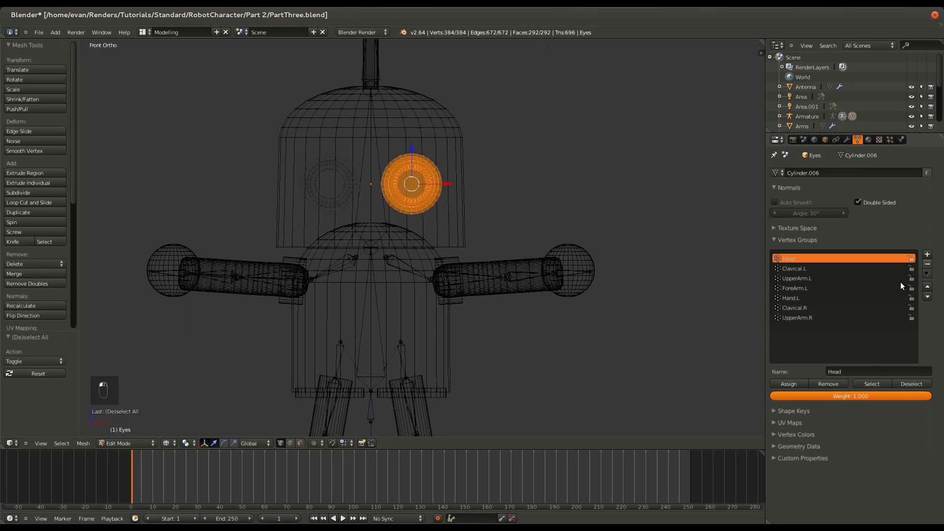
# Remove the remaining arm, hand and clavicle vertex groups so only Head is left, and save the file in Object Mode
pyautogui.click(780, 318)
pyautogui.click(928, 264)
pyautogui.click(928, 264)
pyautogui.click(928, 264)
pyautogui.click(928, 264)
pyautogui.click(927, 264)
pyautogui.click(927, 264)
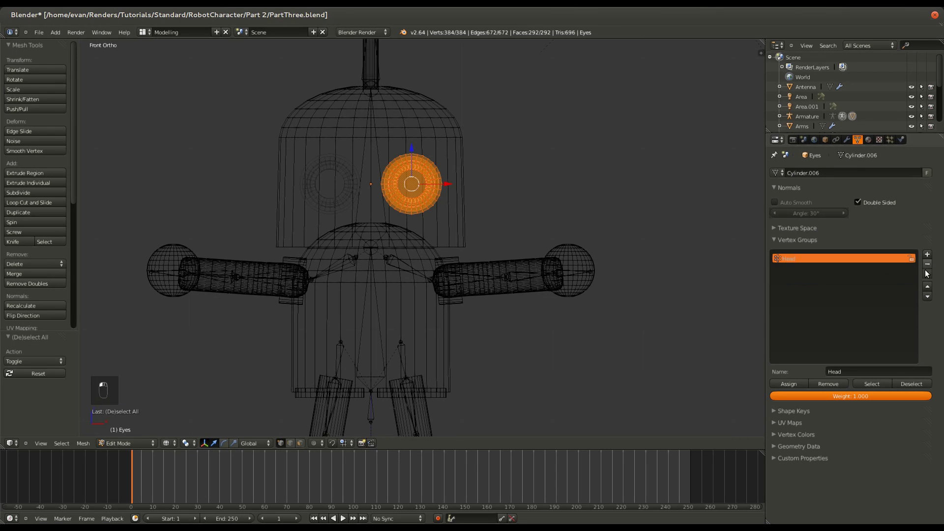
pyautogui.scroll(-1, 534, 258)
pyautogui.press('Tab')
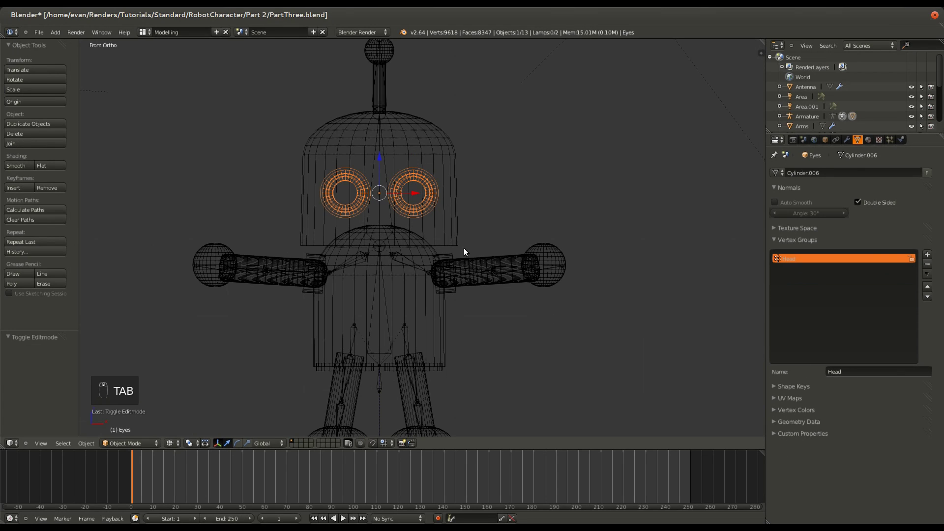
pyautogui.hotkey('ctrl', 's')
# Test-rotate the Head bone about Z and freely to check that the eyes follow it, cancelling each rotation
pyautogui.rightClick(392, 211)
pyautogui.press('r')
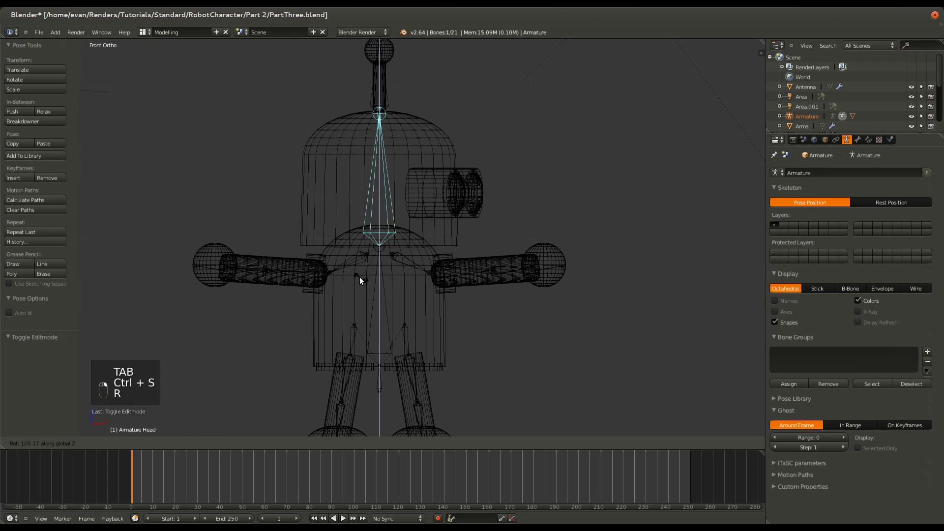
pyautogui.rightClick(459, 268)
pyautogui.press('z')
pyautogui.press('z')
pyautogui.press('r')
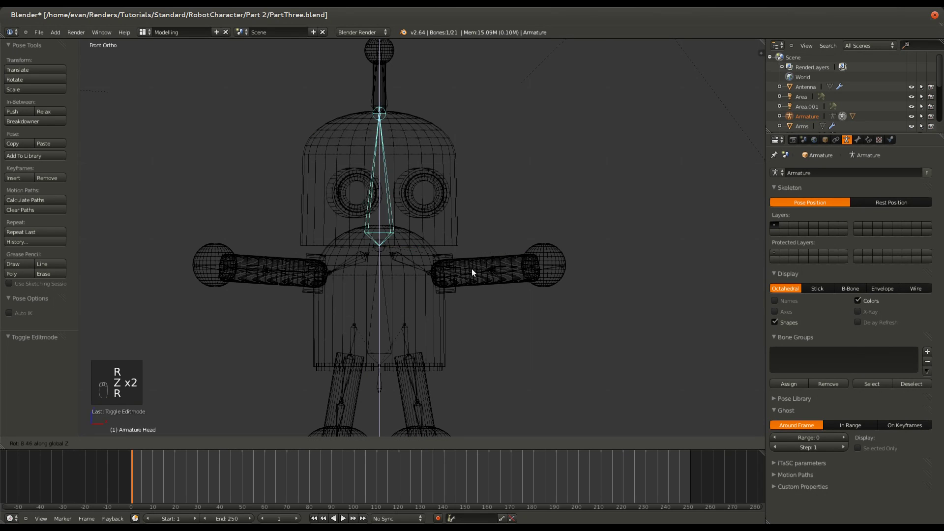
pyautogui.rightClick(500, 149)
pyautogui.press('r')
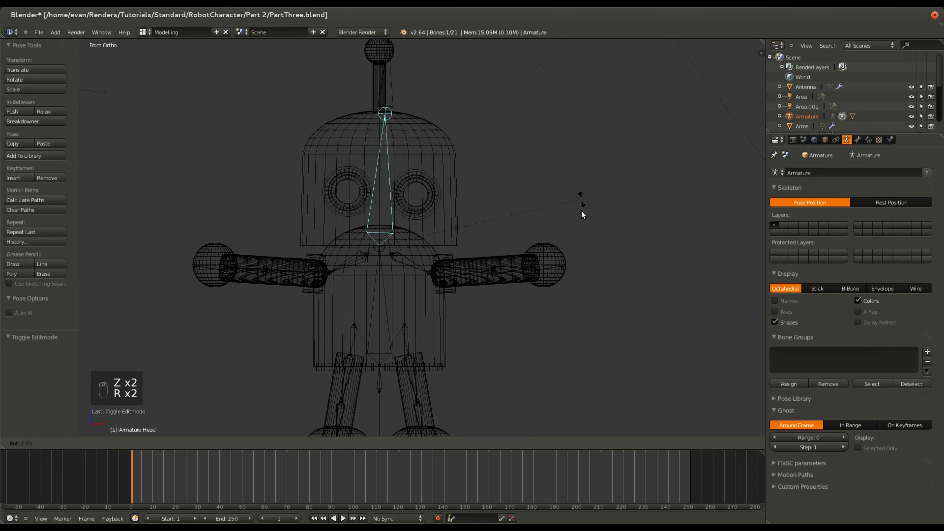
pyautogui.rightClick(459, 161)
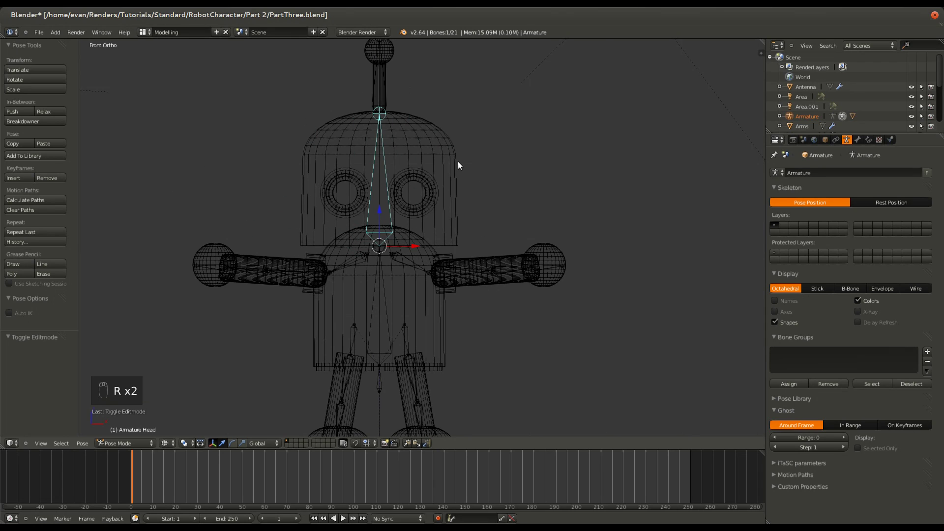
pyautogui.hotkey('ctrl', 'Tab')
# Review the modifiers on the Eyes object, and select the Body mesh
pyautogui.rightClick(404, 205)
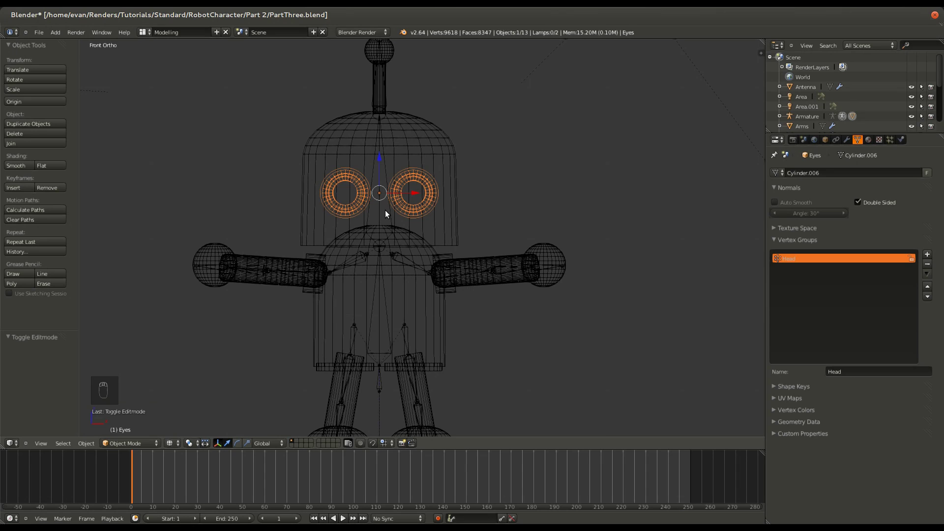
pyautogui.click(848, 139)
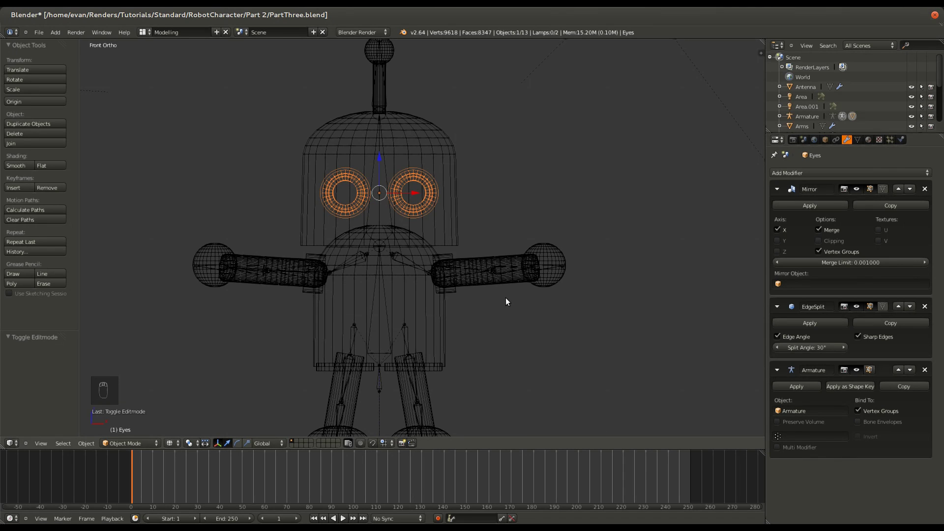
pyautogui.rightClick(459, 229)
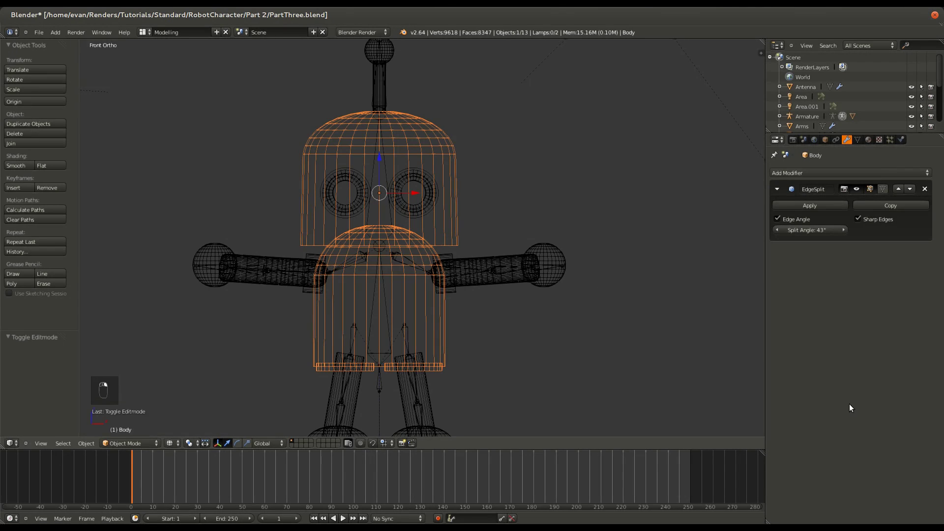
# Enable Bone Envelopes in the Eyes object's Armature modifier and test-rotate the Head bone in front view, cancelling the rotation
pyautogui.rightClick(429, 205)
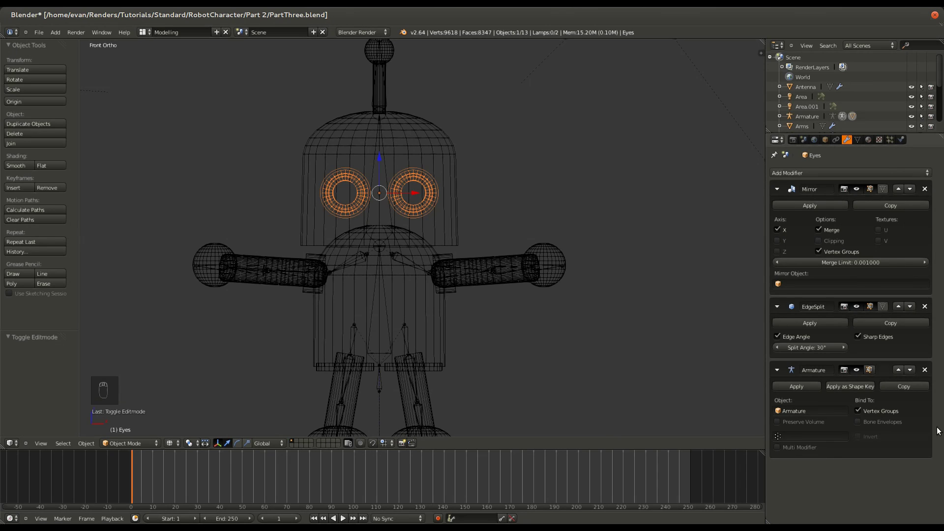
pyautogui.click(883, 422)
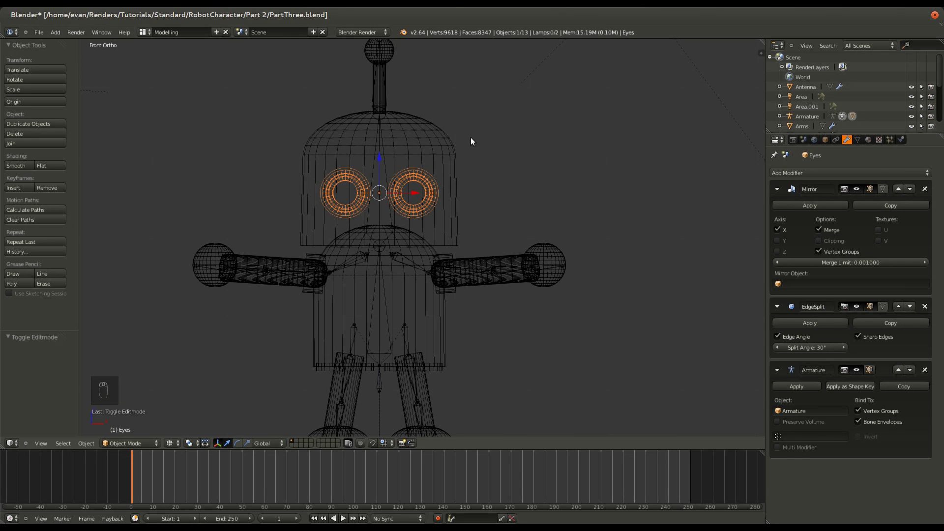
pyautogui.moveTo(468, 151); pyautogui.dragTo(463, 193, button='middle')
pyautogui.rightClick(444, 197)
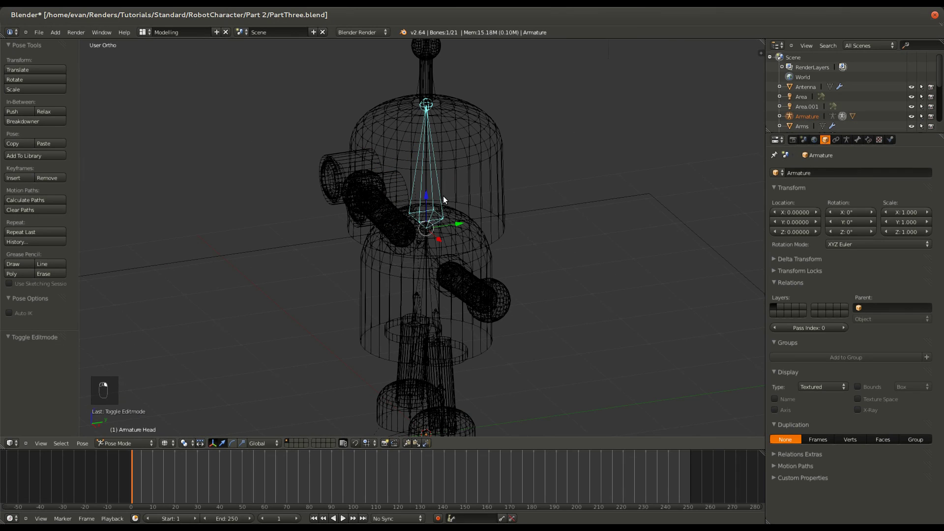
pyautogui.press('KP_1')
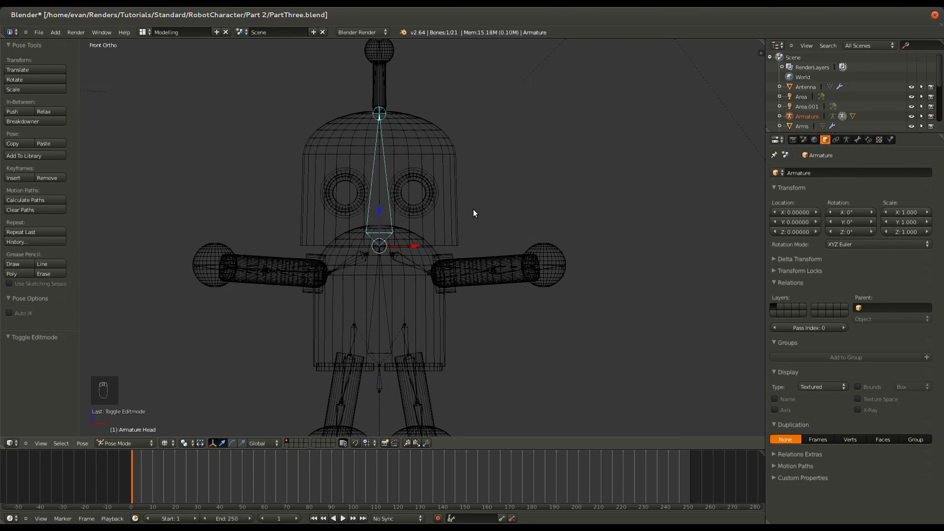
pyautogui.press('r')
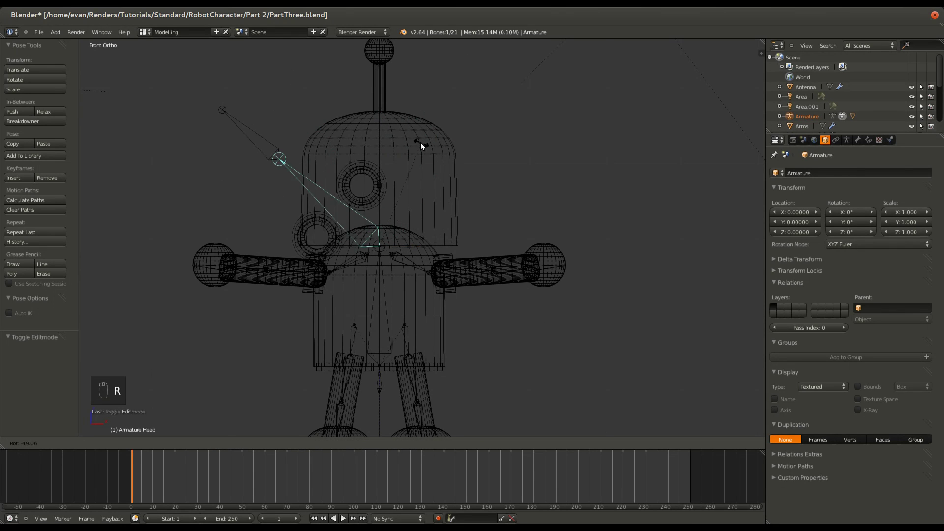
pyautogui.rightClick(425, 149)
# Set the armature's bone display type to B-Bone
pyautogui.scroll(-4, 426, 155)
pyautogui.scroll(2, 427, 161)
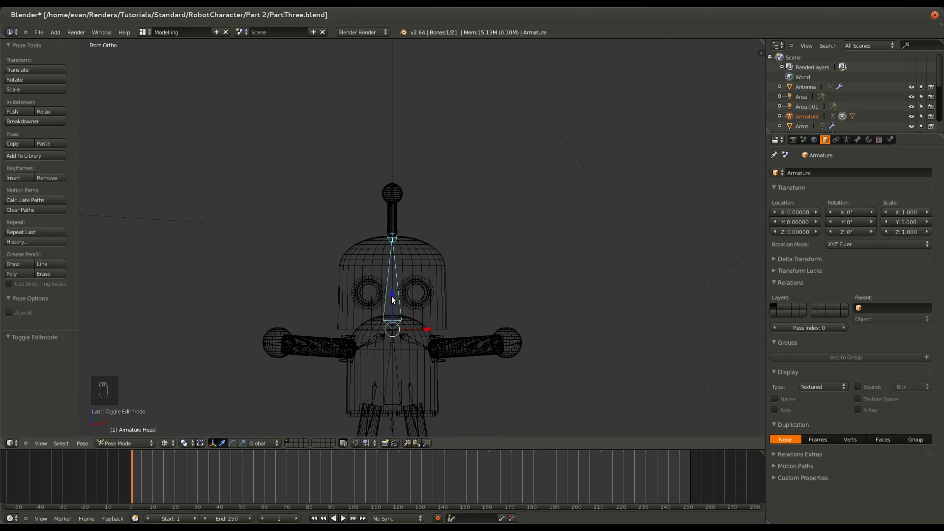
pyautogui.keyDown('shift'); pyautogui.scroll(-3, 465, 240); pyautogui.keyUp('shift')
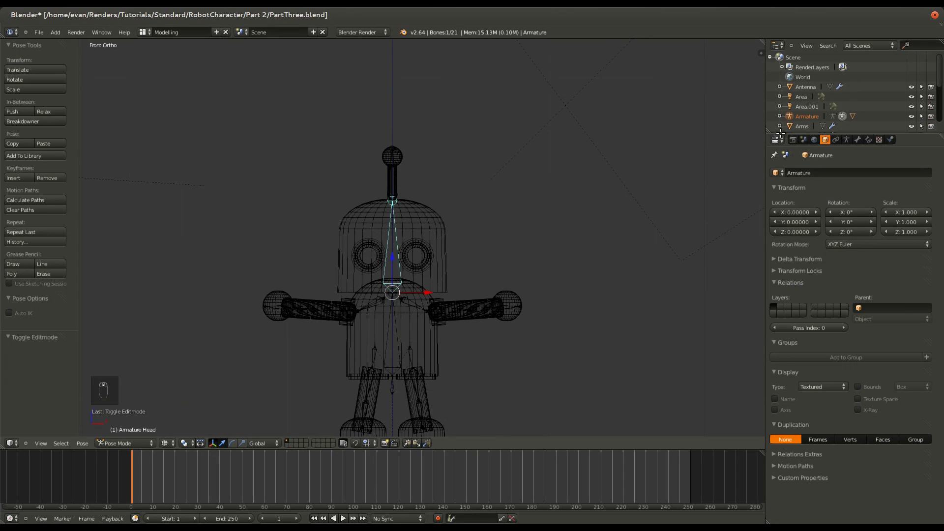
pyautogui.click(847, 139)
pyautogui.click(849, 288)
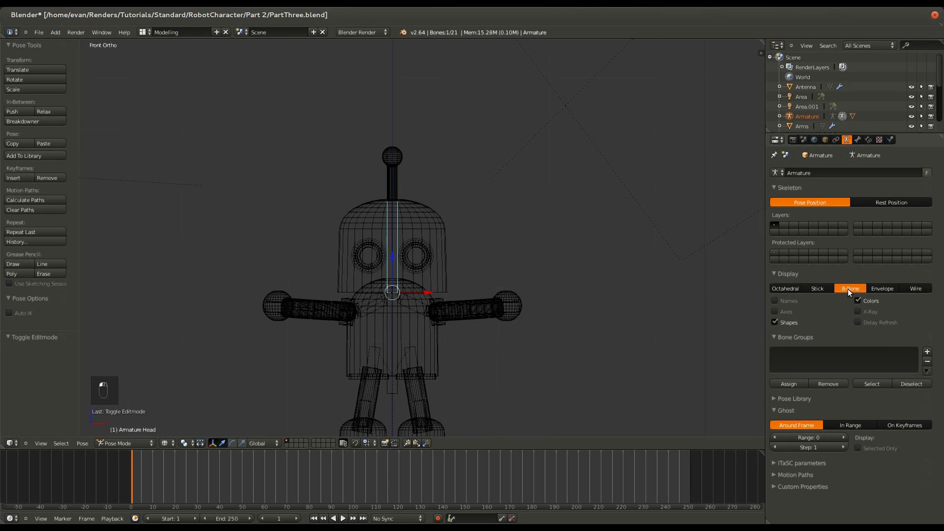
# Select the Antenna bone and set its curved bone segments to 5
pyautogui.rightClick(386, 187)
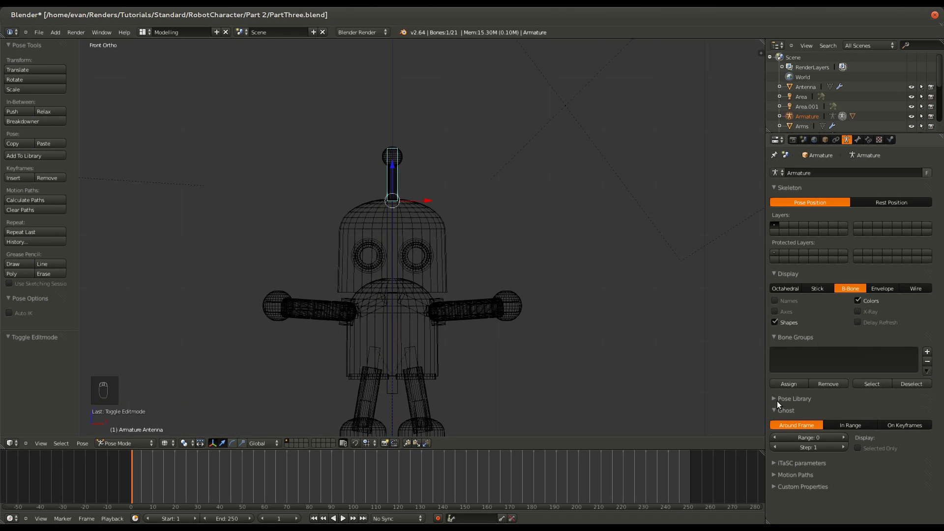
pyautogui.click(860, 140)
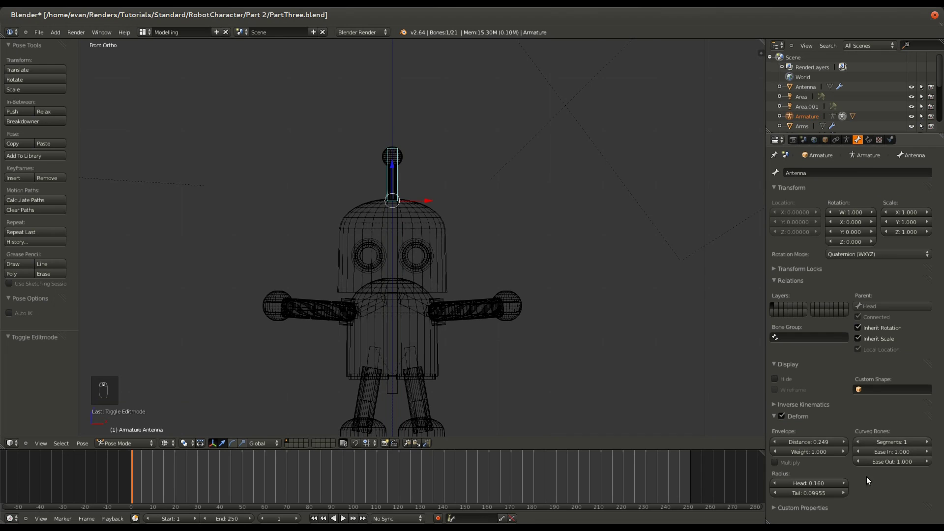
pyautogui.click(928, 442)
pyautogui.click(927, 443)
pyautogui.click(928, 443)
pyautogui.click(927, 442)
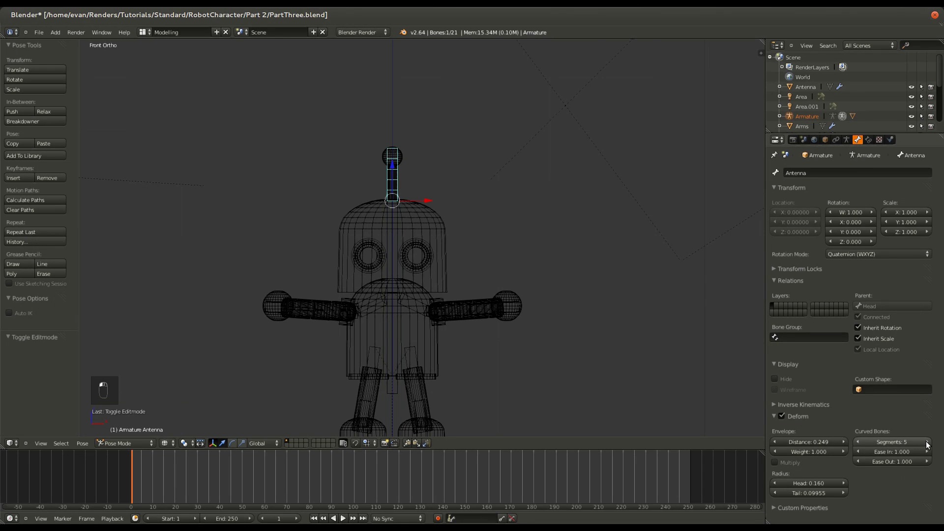
# Test-rotate the Antenna bone in Pose Mode to check how its segments bend, cancelling the rotation
pyautogui.press('Tab')
pyautogui.press('Tab')
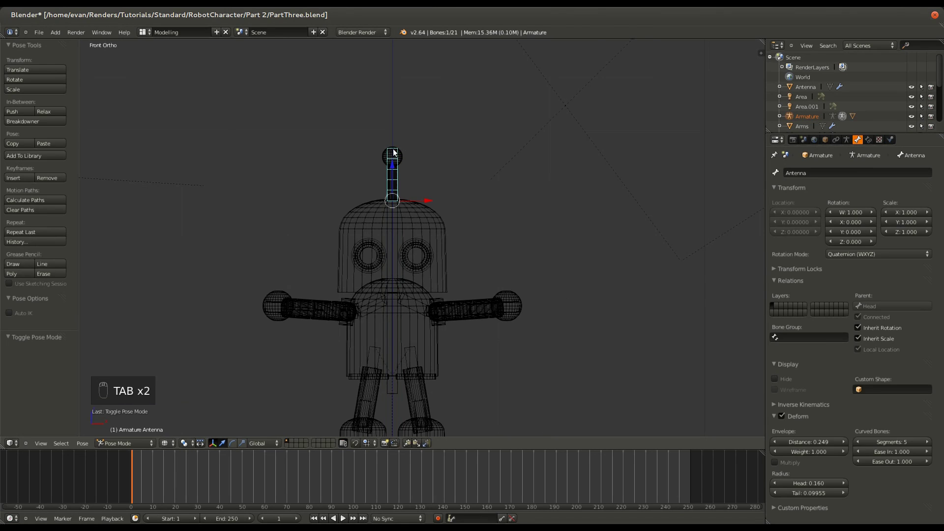
pyautogui.hotkey('ctrl', 'Tab')
pyautogui.hotkey('ctrl', 'Tab')
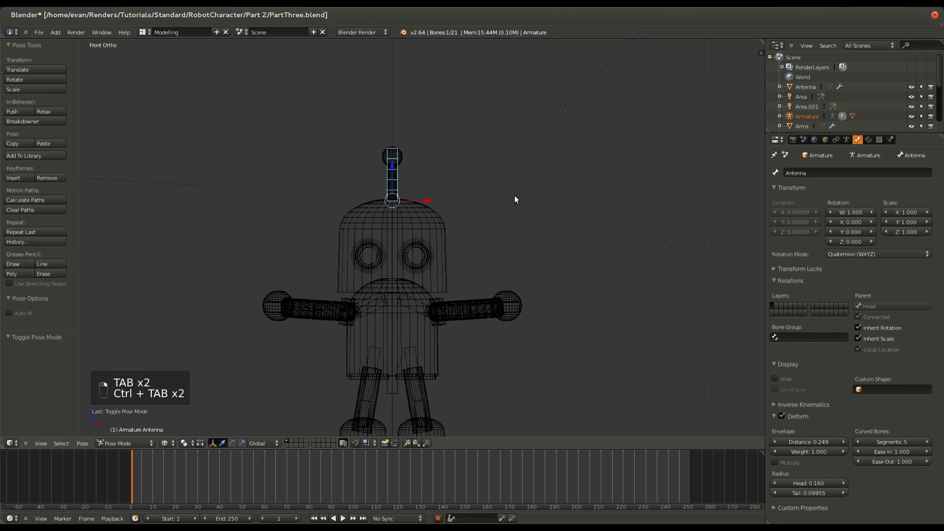
pyautogui.press('r')
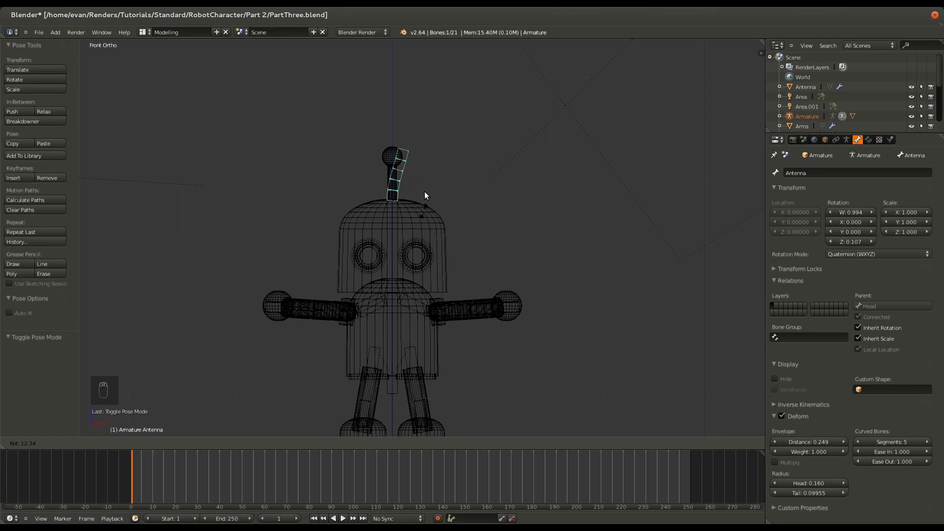
pyautogui.rightClick(429, 172)
# Test-rotate the Antenna bone in Stick and in Octahedral display to compare the bending, cancelling each rotation
pyautogui.moveTo(477, 259); pyautogui.dragTo(500, 257, button='middle')
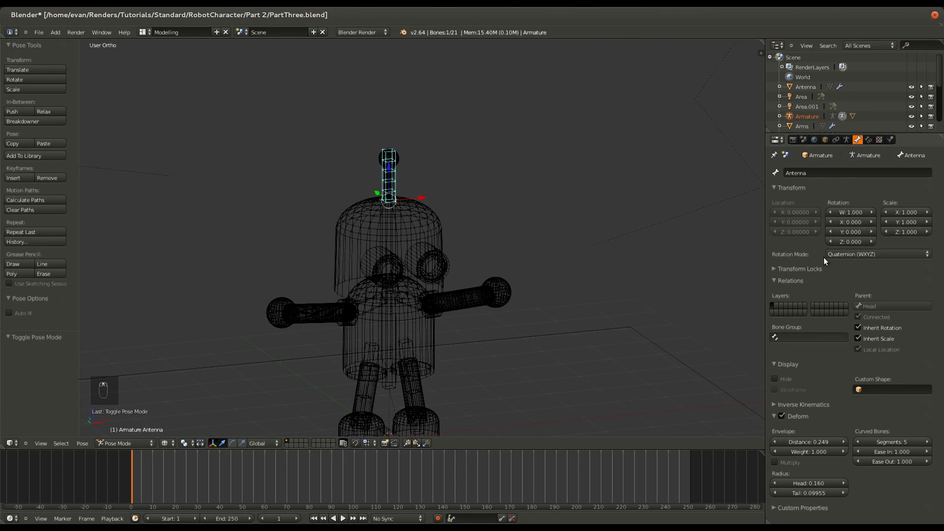
pyautogui.click(826, 140)
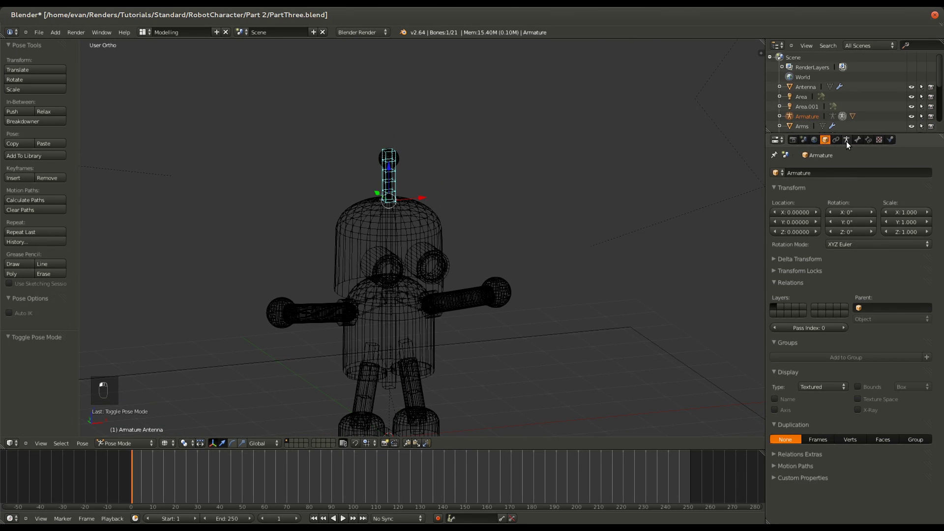
pyautogui.click(846, 141)
pyautogui.click(819, 286)
pyautogui.press('r')
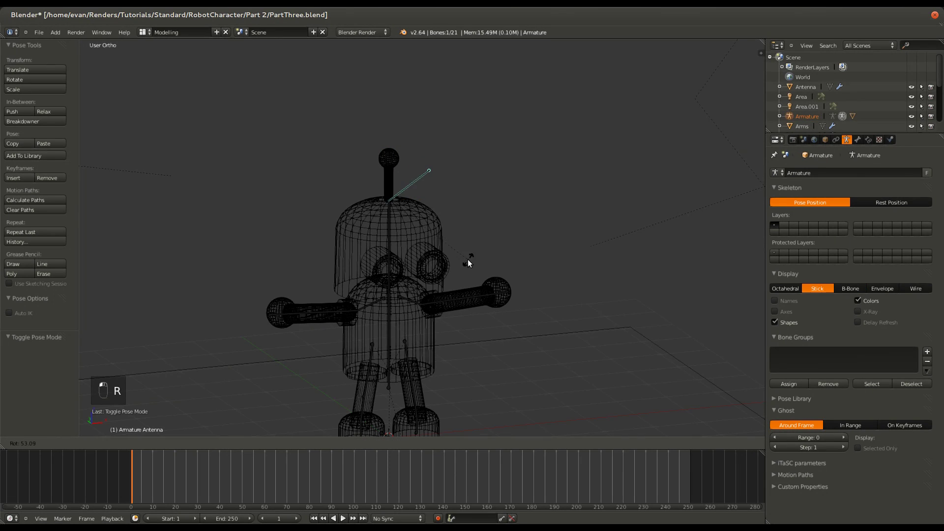
pyautogui.rightClick(419, 134)
pyautogui.click(783, 287)
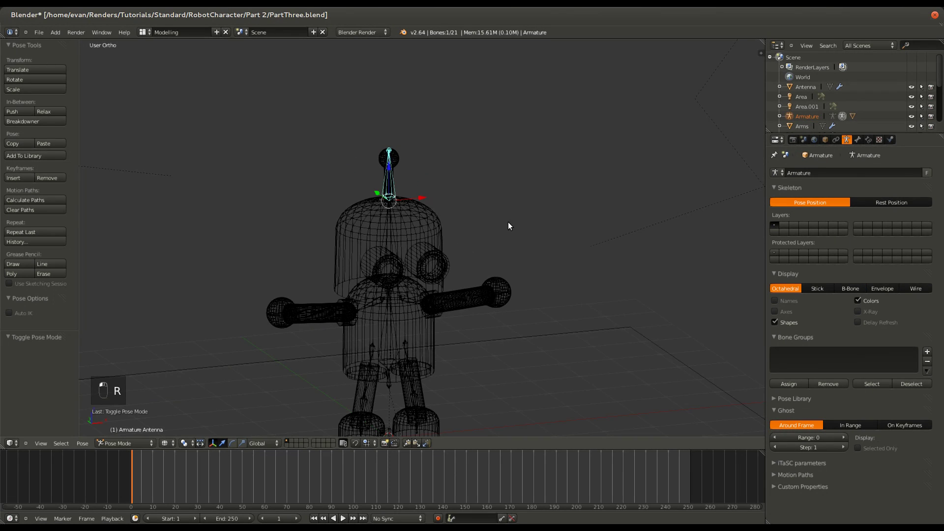
pyautogui.press('r')
pyautogui.rightClick(429, 136)
# Set the armature display back to B-Bone, return to front view and save over the existing file
pyautogui.click(857, 140)
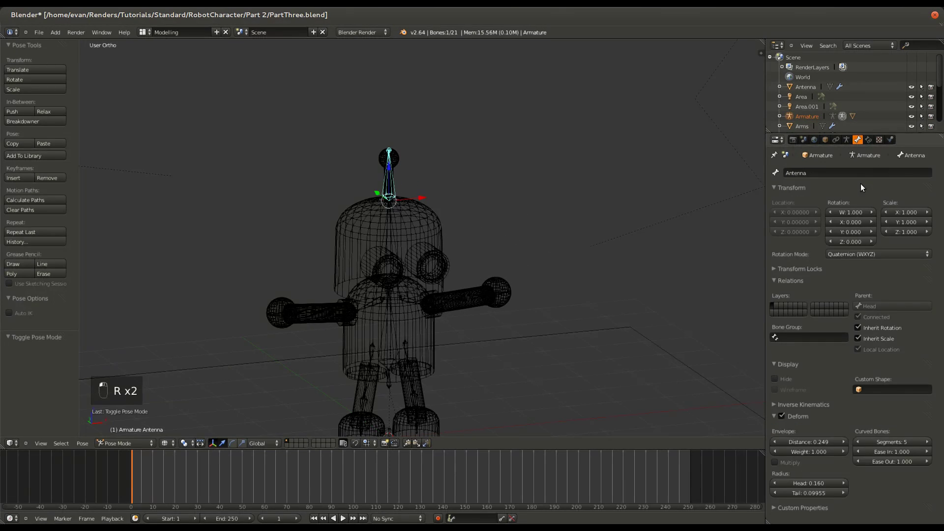
pyautogui.moveTo(468, 225); pyautogui.dragTo(463, 220, button='middle')
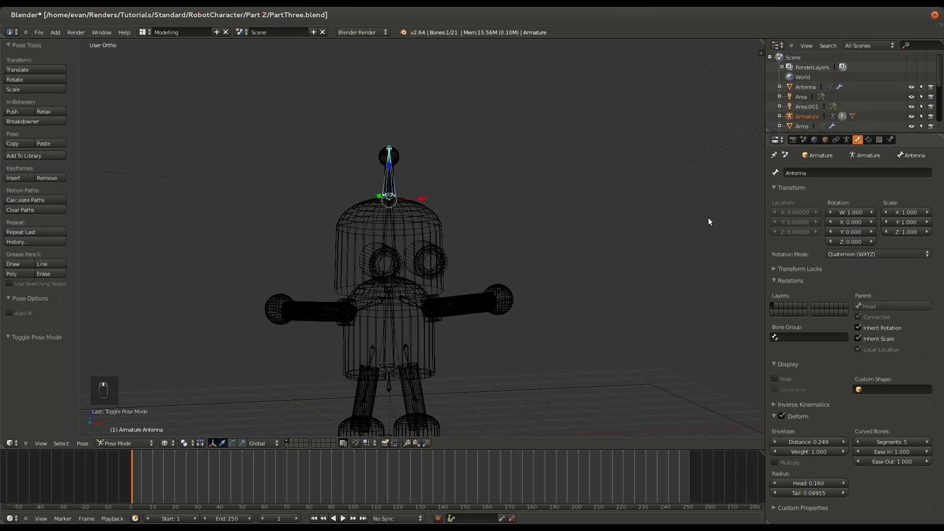
pyautogui.moveTo(422, 276); pyautogui.dragTo(397, 256, button='middle')
pyautogui.click(837, 140)
pyautogui.click(846, 141)
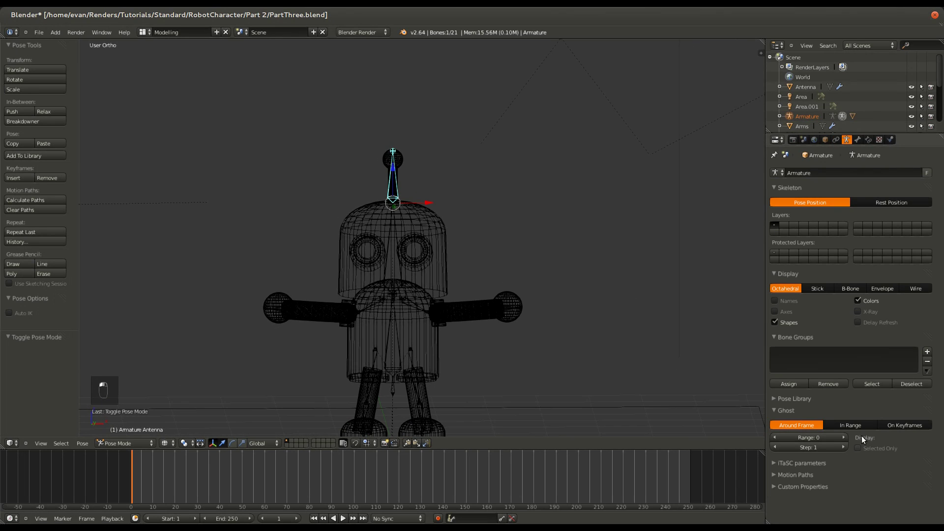
pyautogui.click(851, 289)
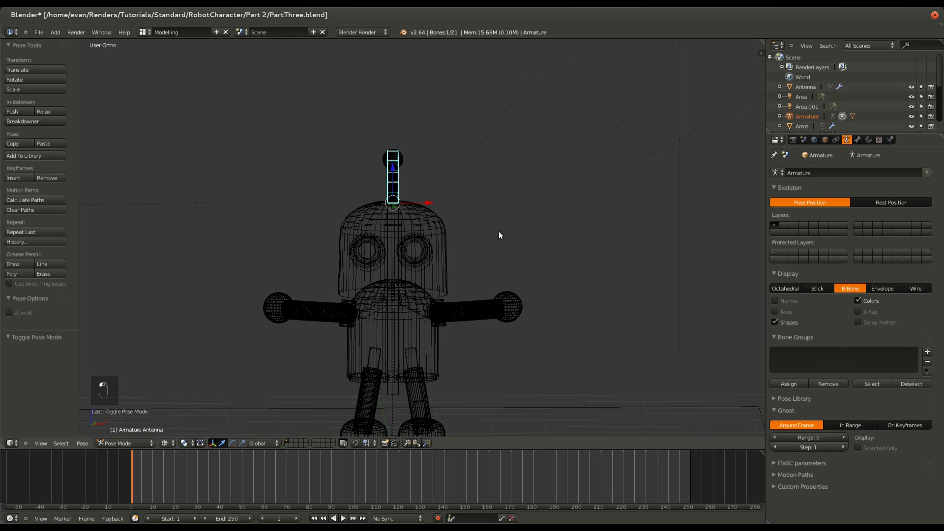
pyautogui.press('KP_1')
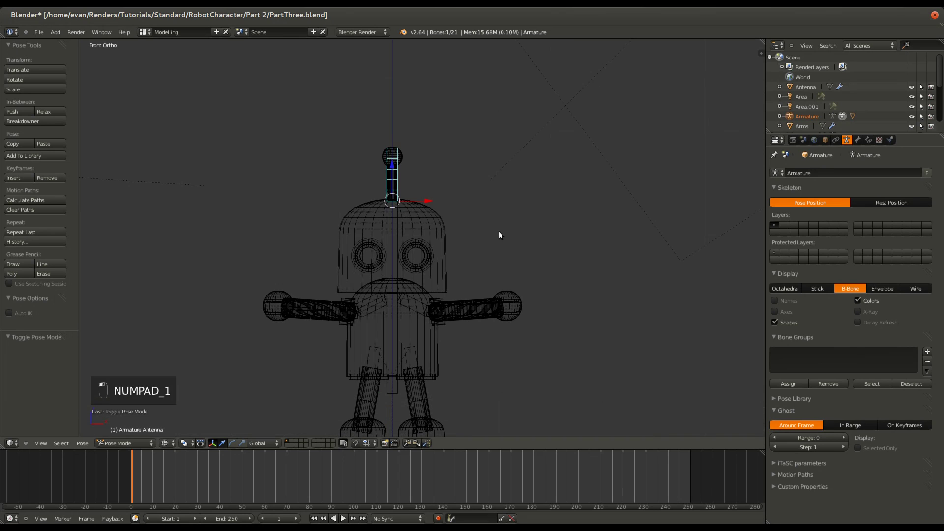
pyautogui.hotkey('ctrl', 's')
pyautogui.click(424, 233)
# Select the Body mesh together with the armature, and parent Body to the armature with empty groups in Object Mode
pyautogui.keyDown('shift'); pyautogui.scroll(-6, 431, 235); pyautogui.keyUp('shift')
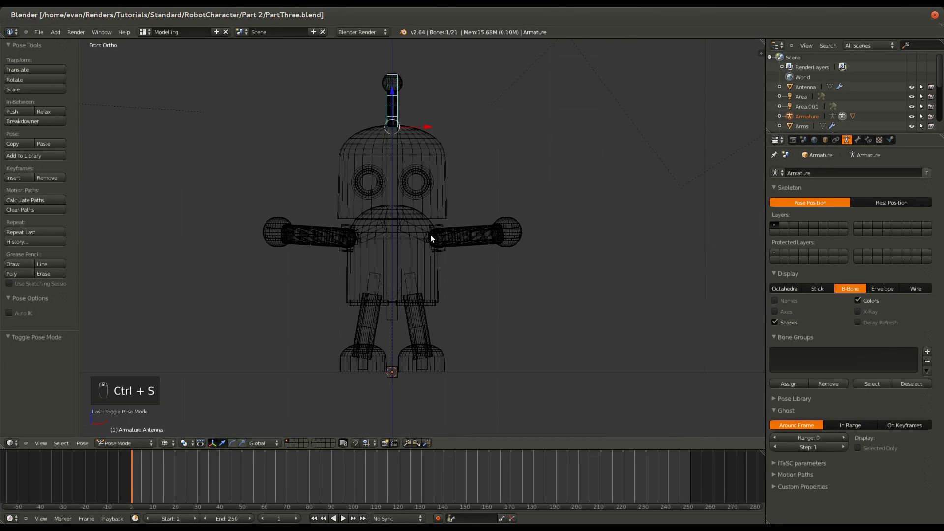
pyautogui.keyDown('ctrl'); pyautogui.scroll(2, 430, 235); pyautogui.keyUp('ctrl')
pyautogui.keyDown('shift'); pyautogui.scroll(3, 431, 236); pyautogui.keyUp('shift')
pyautogui.rightClick(417, 242)
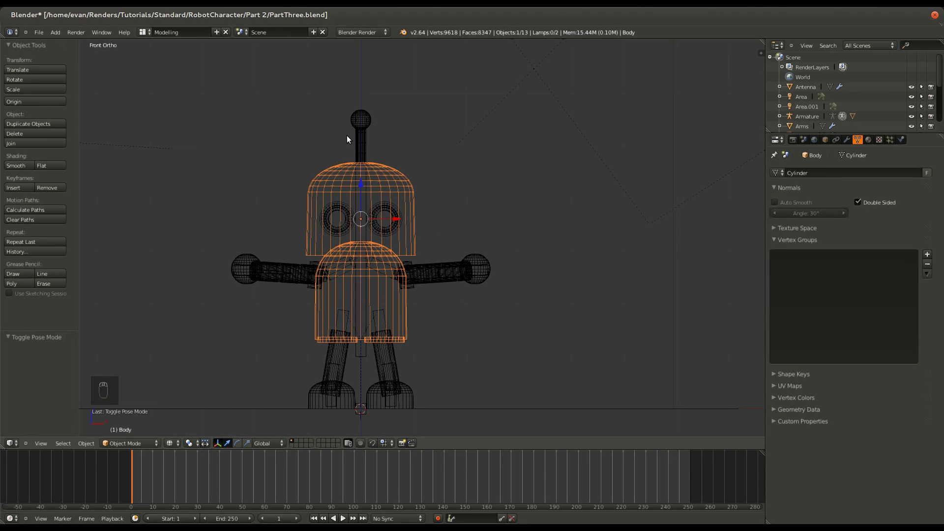
pyautogui.scroll(3, 354, 198)
pyautogui.keyDown('ctrl'); pyautogui.scroll(-4, 353, 198); pyautogui.keyUp('ctrl')
pyautogui.keyDown('shift'); pyautogui.scroll(4, 354, 198); pyautogui.keyUp('shift')
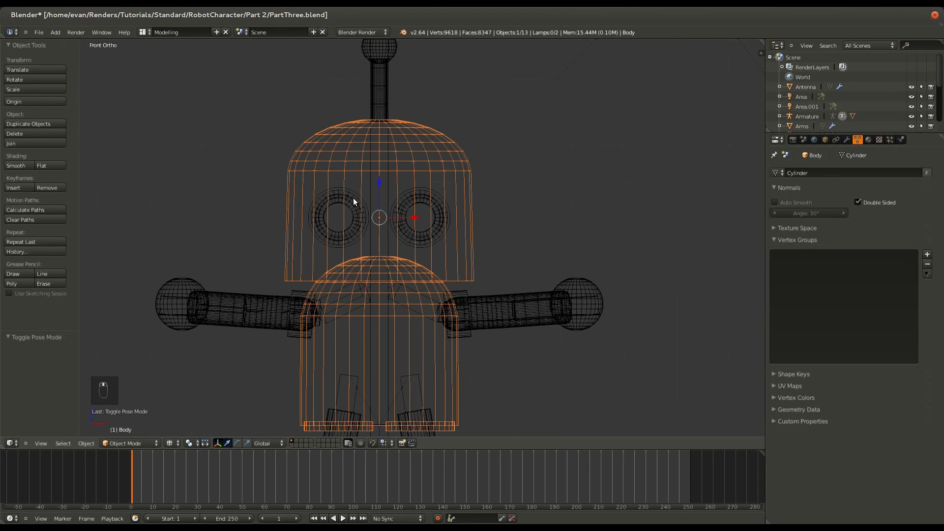
pyautogui.rightClick(393, 195)
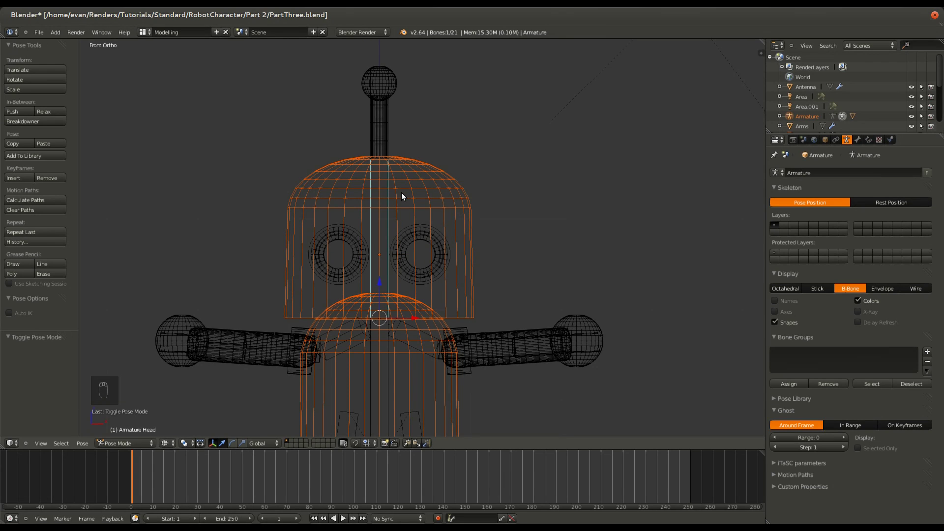
pyautogui.press('Tab')
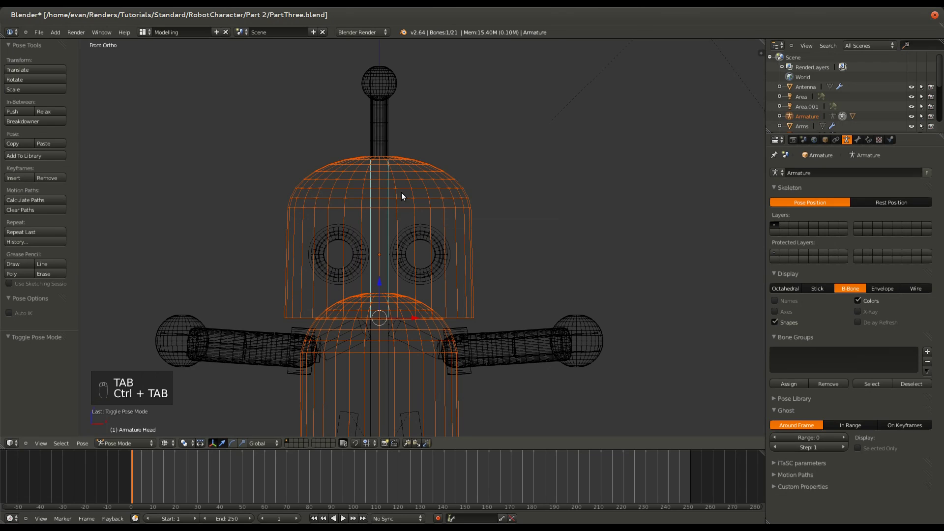
pyautogui.hotkey('ctrl', 'Tab')
pyautogui.hotkey('ctrl', 'p')
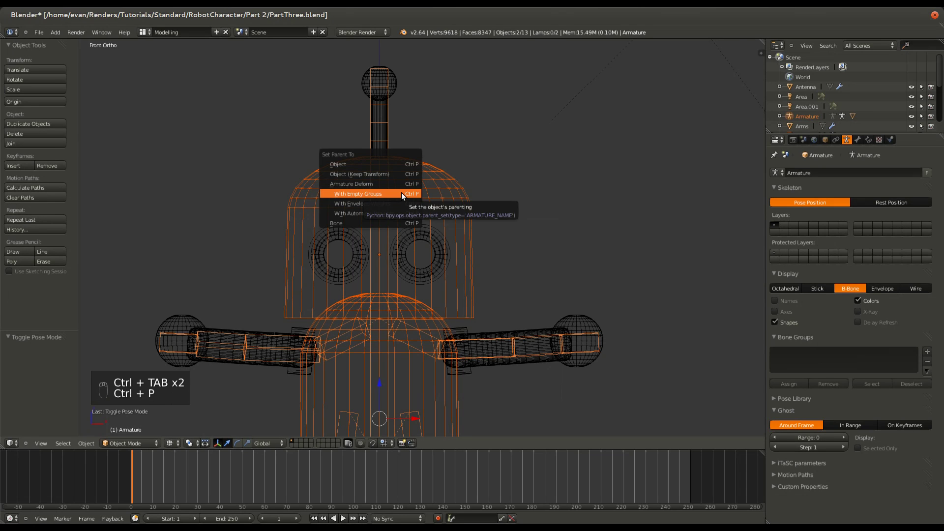
pyautogui.click(401, 193)
# Select the Antenna mesh and add the armature to the selection as the active object
pyautogui.rightClick(390, 98)
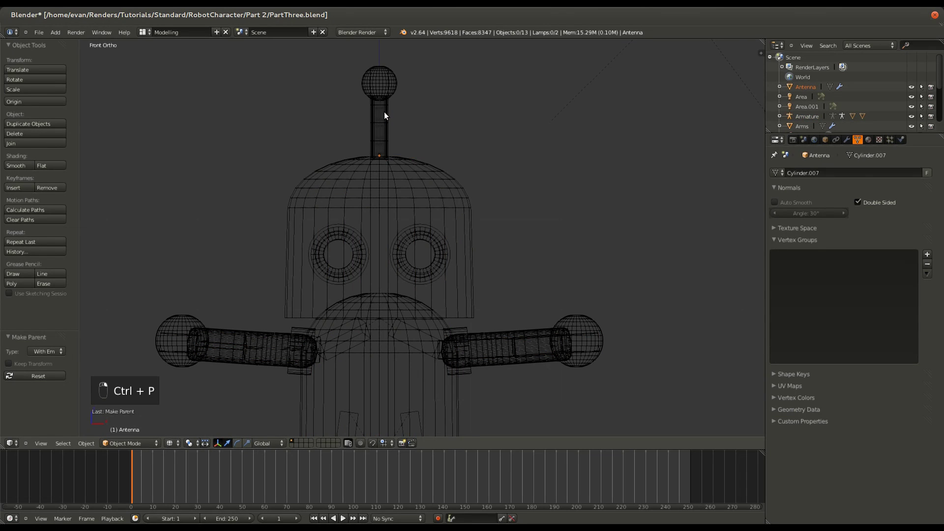
pyautogui.keyDown('shift'); pyautogui.rightClick(389, 86); pyautogui.keyUp('shift')
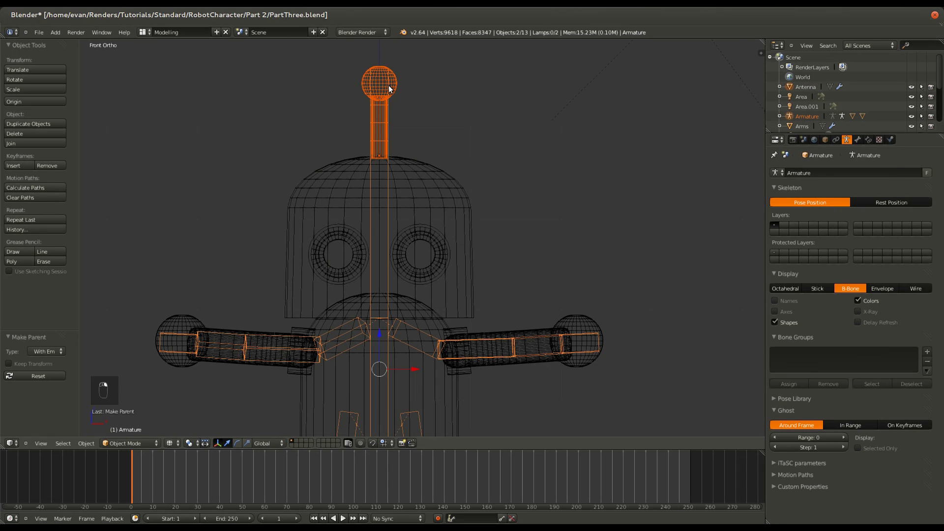
# Parent the antenna and the arms to the armature, each using Armature Deform With Empty Groups
pyautogui.hotkey('ctrl', 'p')
pyautogui.click(389, 85)
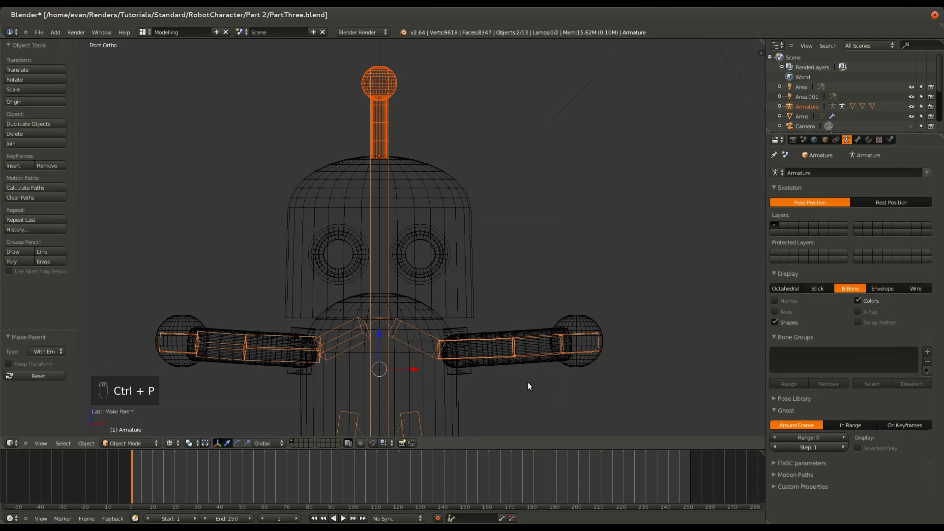
pyautogui.rightClick(525, 363)
pyautogui.keyDown('shift'); pyautogui.rightClick(526, 353); pyautogui.keyUp('shift')
pyautogui.hotkey('ctrl', 'p')
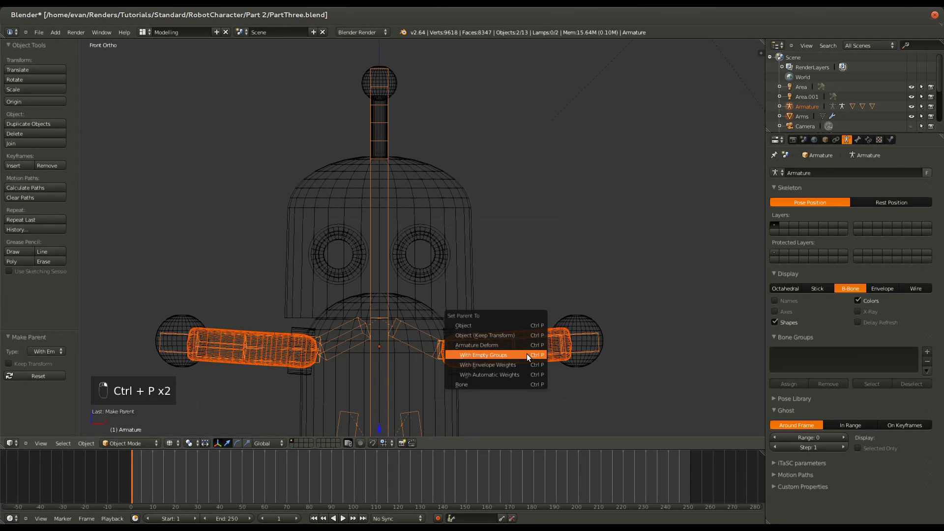
pyautogui.click(527, 354)
# Parent the round hands to the armature using Armature Deform With Empty Groups
pyautogui.rightClick(582, 349)
pyautogui.keyDown('shift'); pyautogui.rightClick(584, 352); pyautogui.keyUp('shift')
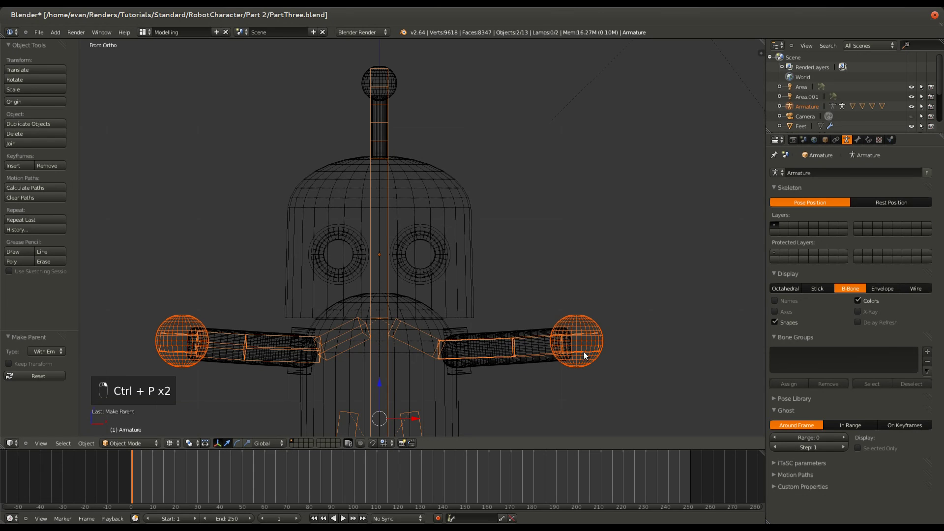
pyautogui.hotkey('ctrl', 'p')
pyautogui.click(583, 352)
# Parent the shoulders to the armature using Armature Deform With Empty Groups
pyautogui.rightClick(459, 349)
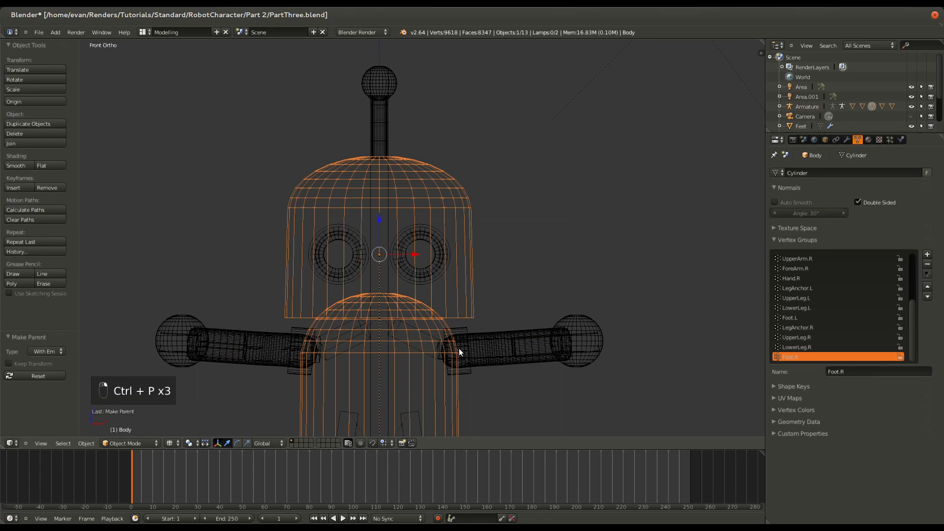
pyautogui.rightClick(469, 353)
pyautogui.keyDown('shift'); pyautogui.rightClick(471, 355); pyautogui.keyUp('shift')
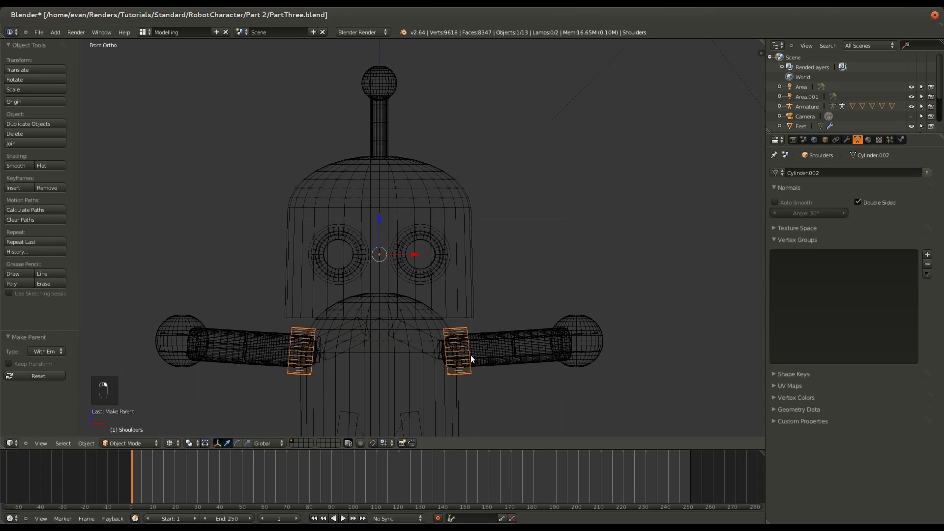
pyautogui.hotkey('ctrl', 'p')
pyautogui.click(474, 359)
pyautogui.keyDown('shift'); pyautogui.scroll(-5, 429, 224); pyautogui.keyUp('shift')
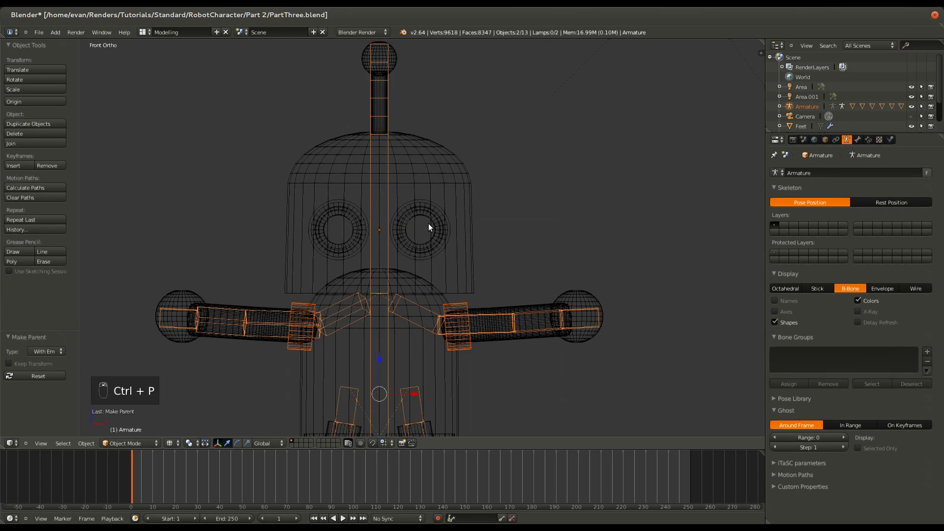
pyautogui.rightClick(447, 326)
pyautogui.scroll(-4, 435, 329)
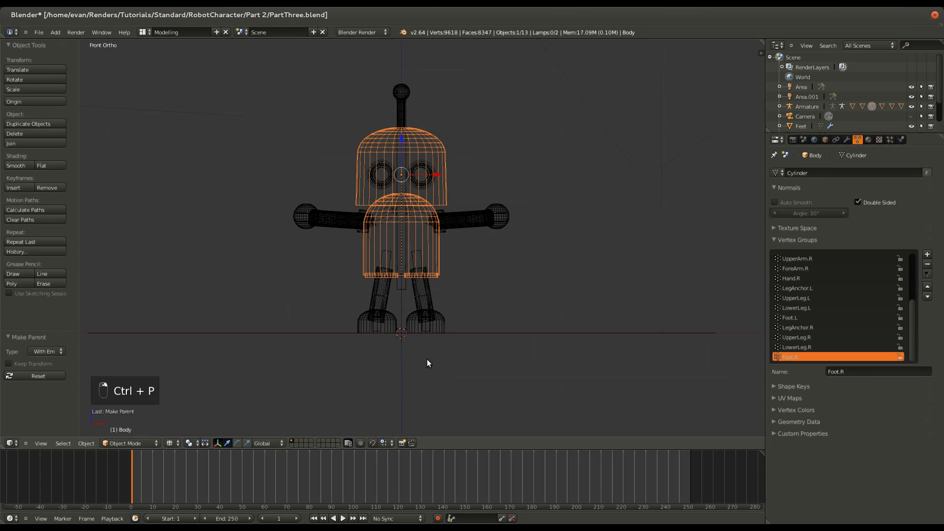
pyautogui.scroll(7, 430, 333)
pyautogui.rightClick(433, 298)
pyautogui.keyDown('shift'); pyautogui.rightClick(429, 290); pyautogui.keyUp('shift')
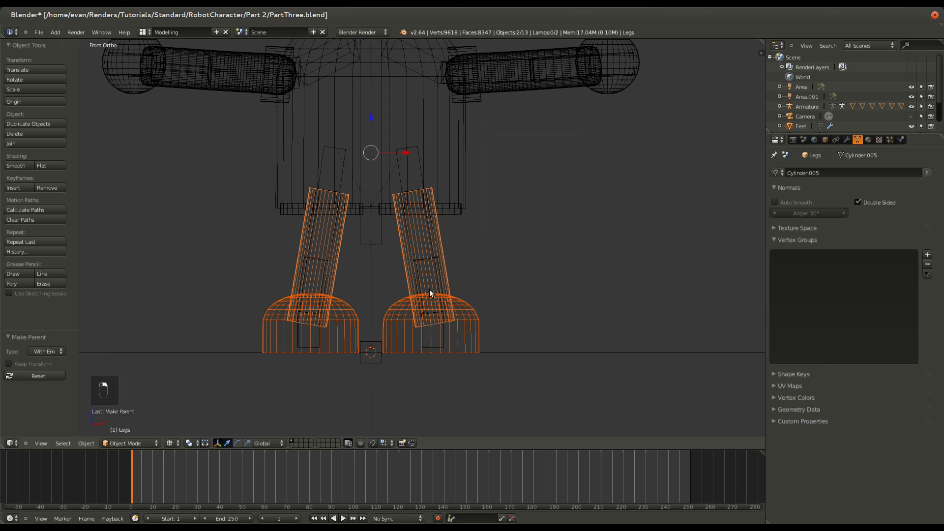
pyautogui.hotkey('ctrl', 'p')
pyautogui.click(430, 292)
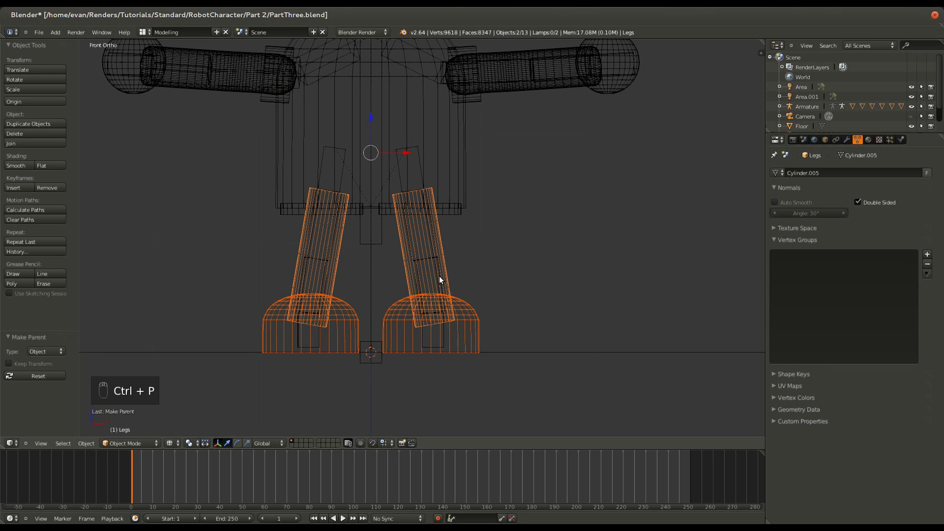
pyautogui.hotkey('ctrl', 'z')
# Parent the feet to the armature using Armature Deform With Empty Groups
pyautogui.rightClick(445, 278)
pyautogui.rightClick(457, 330)
pyautogui.keyDown('shift'); pyautogui.rightClick(444, 332); pyautogui.keyUp('shift')
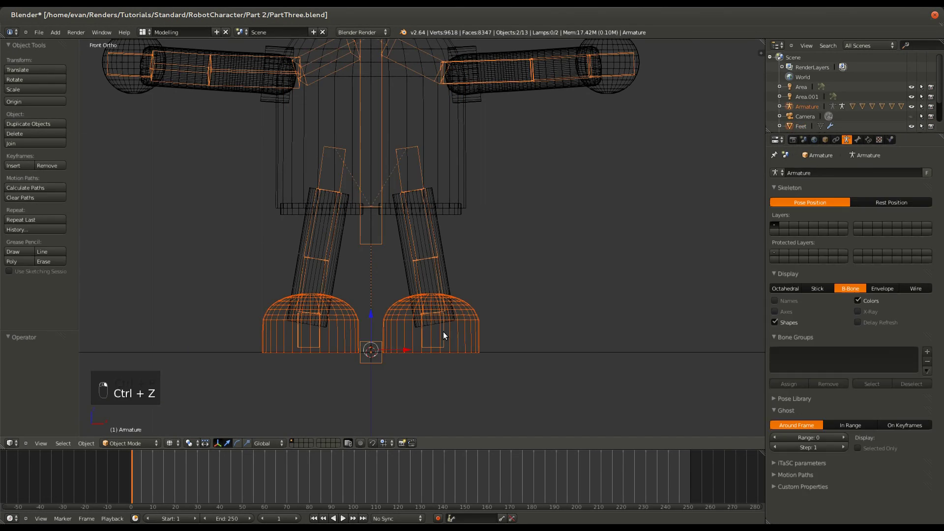
pyautogui.hotkey('ctrl', 'p')
pyautogui.press('Down')
pyautogui.press('Down')
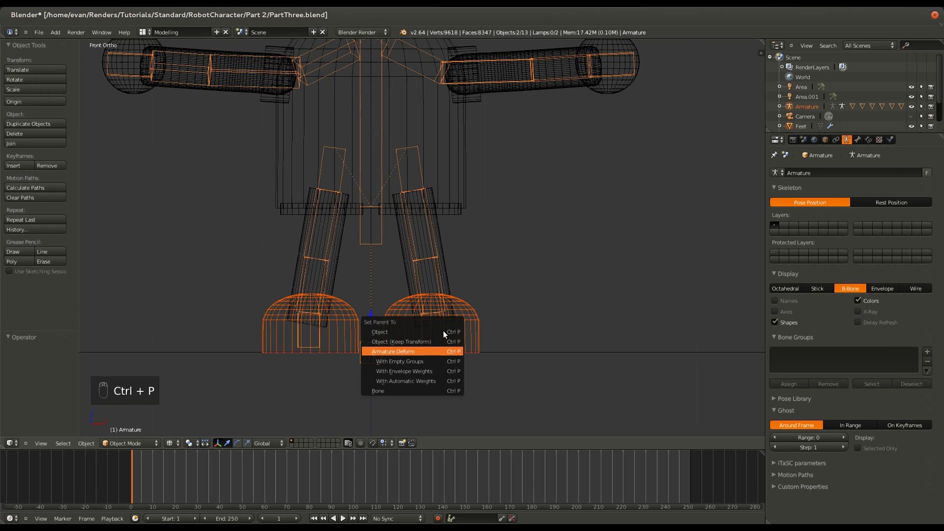
pyautogui.press('Down')
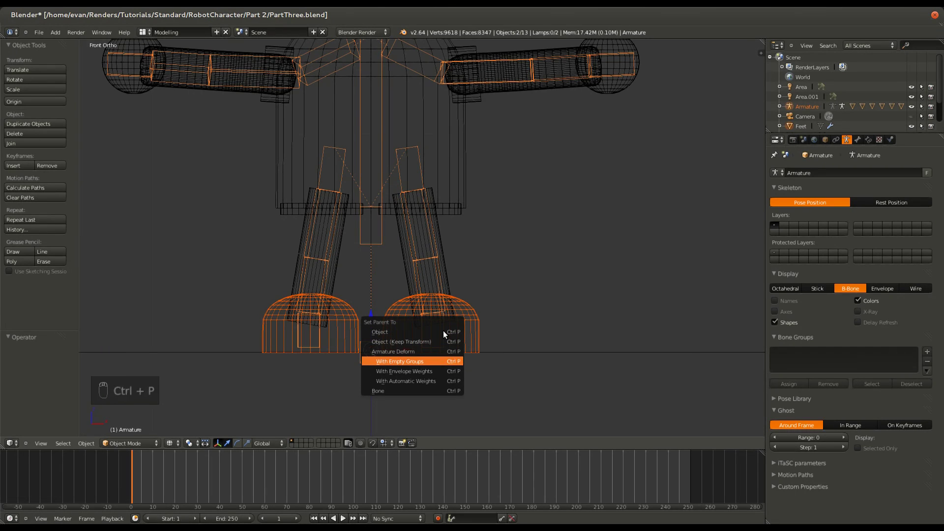
pyautogui.press('Return')
# Parent the legs to the armature using Armature Deform With Empty Groups
pyautogui.rightClick(441, 289)
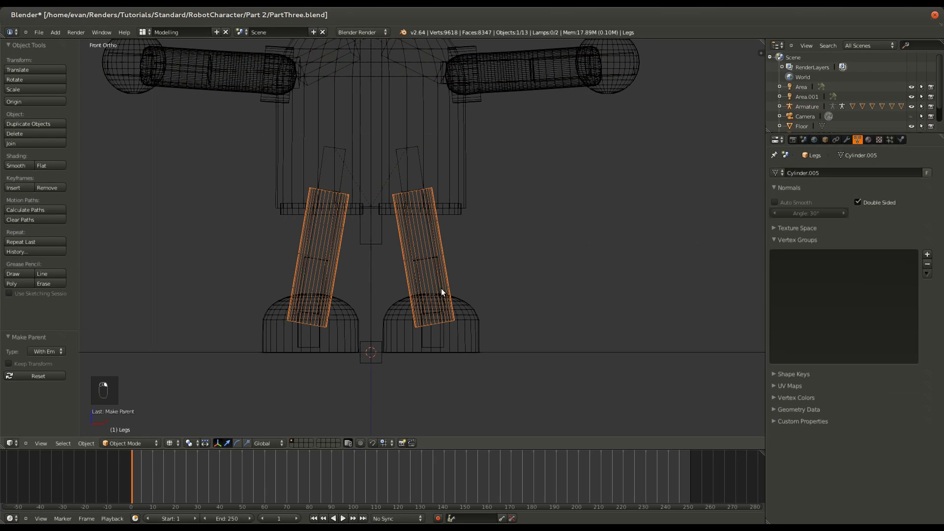
pyautogui.hotkey('ctrl', 'p')
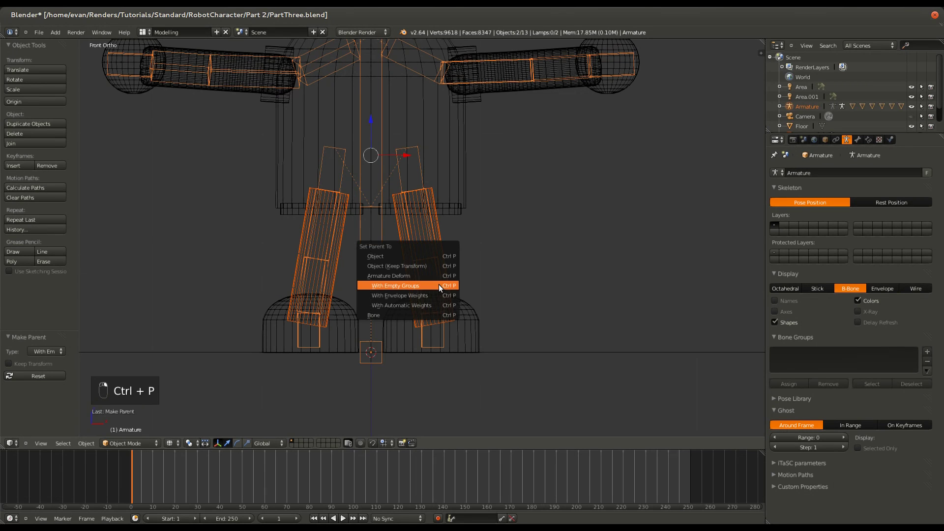
pyautogui.click(440, 288)
# Check the vertex groups of the arms, shoulders and feet, the feet's modifiers, and the parent object of the feet, legs and arms
pyautogui.scroll(-4, 439, 275)
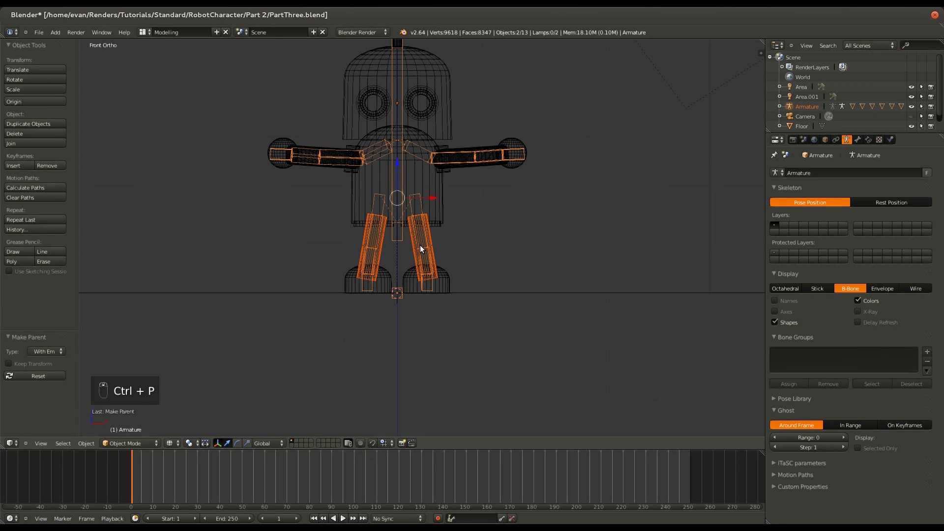
pyautogui.scroll(-1, 428, 255)
pyautogui.rightClick(441, 195)
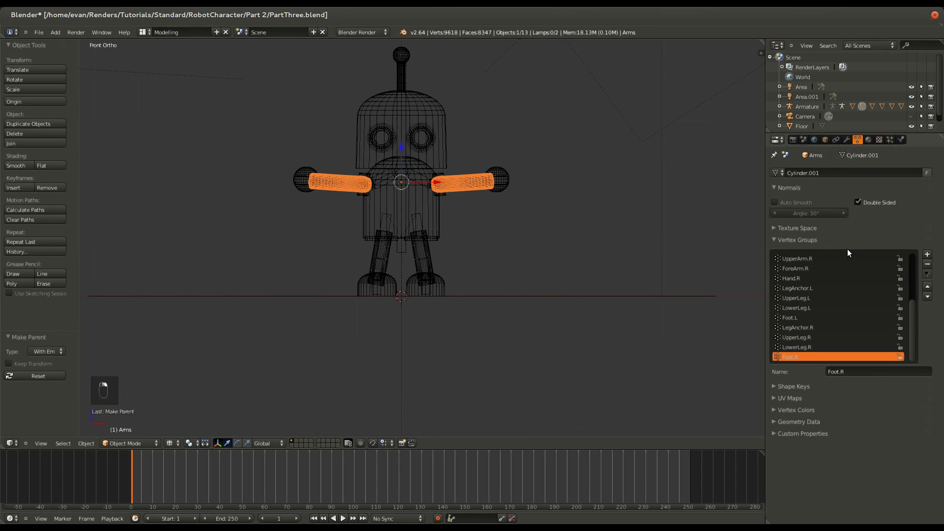
pyautogui.rightClick(443, 195)
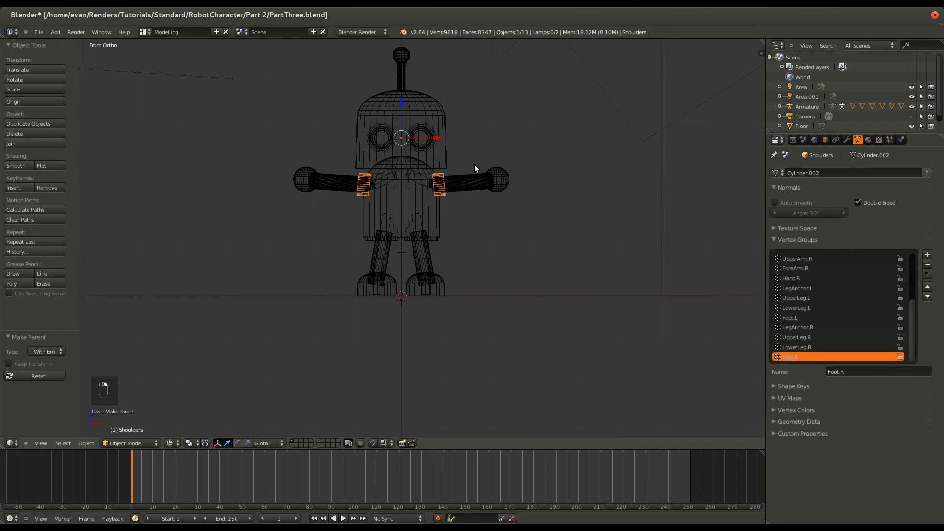
pyautogui.rightClick(465, 186)
pyautogui.rightClick(445, 286)
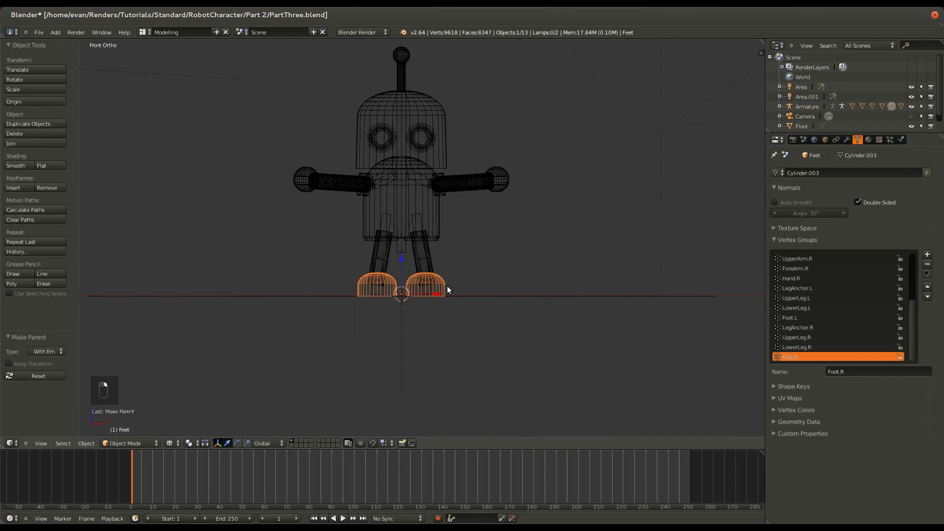
pyautogui.click(847, 139)
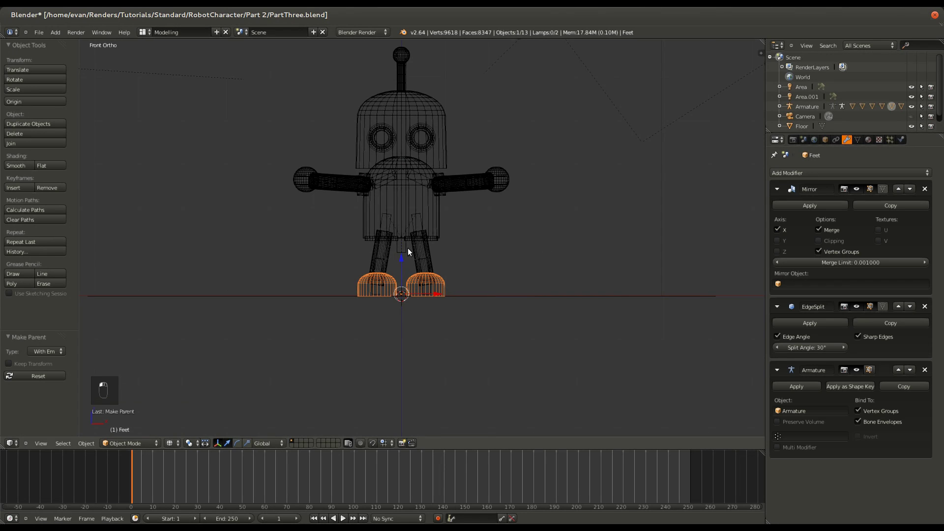
pyautogui.click(825, 140)
pyautogui.scroll(5, 535, 355)
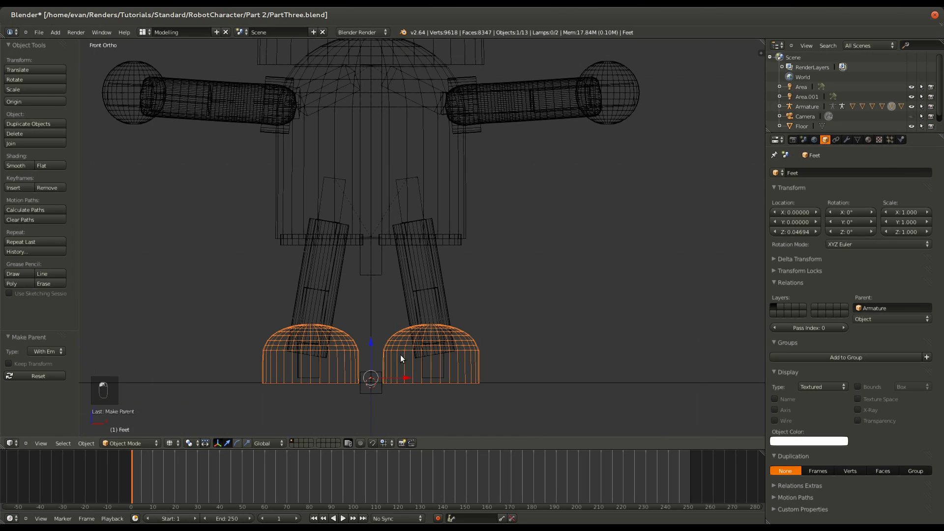
pyautogui.rightClick(447, 308)
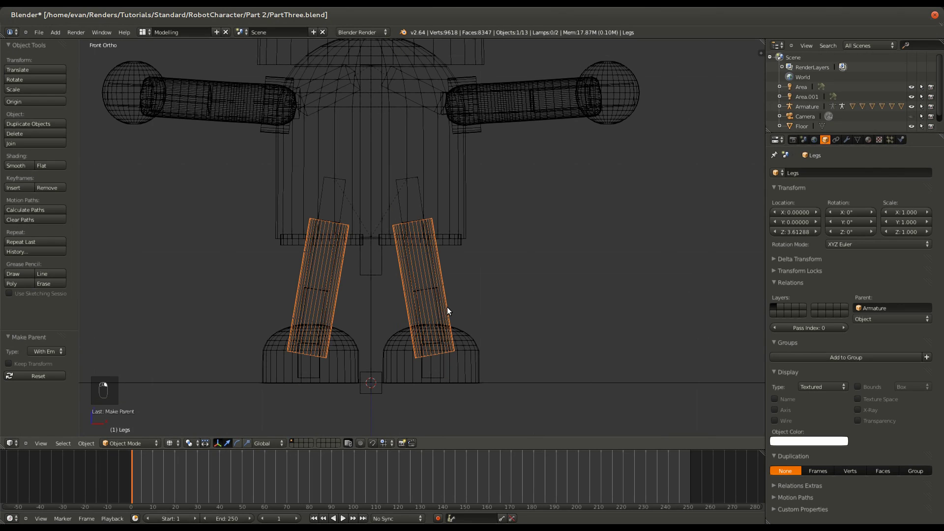
pyautogui.rightClick(438, 210)
pyautogui.scroll(-3, 463, 237)
pyautogui.rightClick(489, 220)
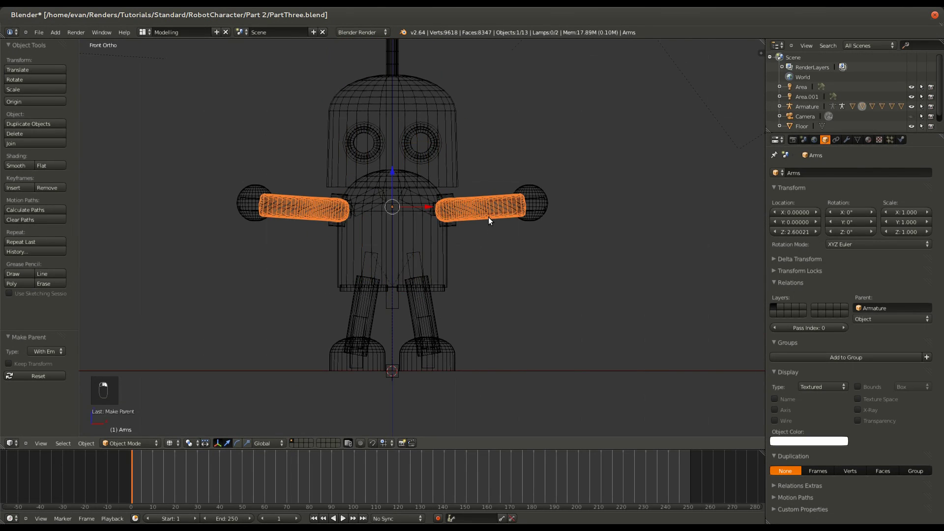
# Save the robot scene to the existing PartThree.blend file
pyautogui.scroll(-2, 560, 220)
pyautogui.scroll(1, 553, 240)
pyautogui.hotkey('ctrl', 's')
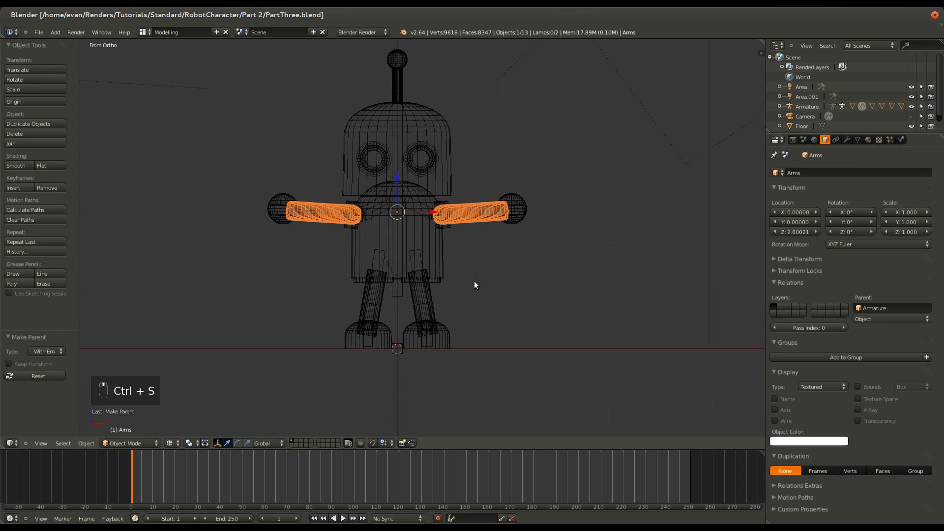
pyautogui.scroll(-1, 480, 280)
pyautogui.scroll(1, 479, 281)
pyautogui.keyDown('ctrl'); pyautogui.scroll(2, 467, 283); pyautogui.keyUp('ctrl')
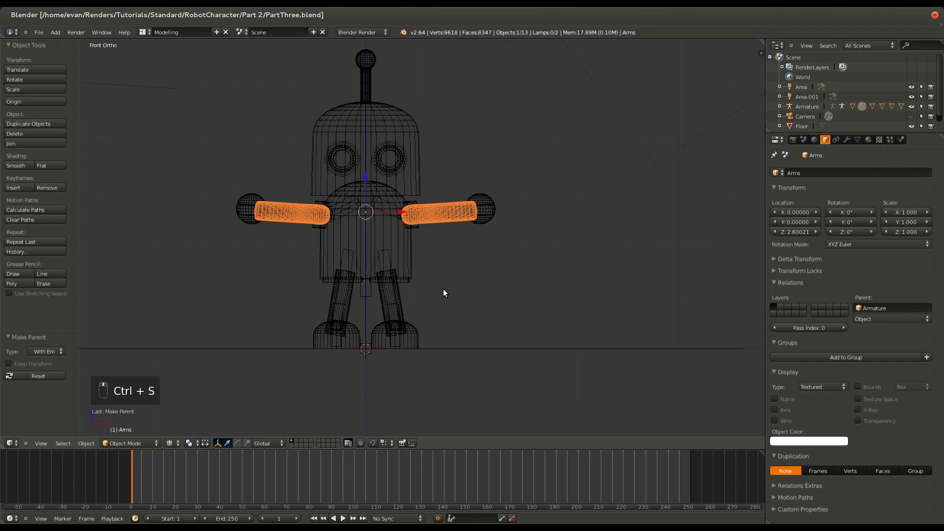
pyautogui.keyDown('shift'); pyautogui.scroll(4, 418, 290); pyautogui.keyUp('shift')
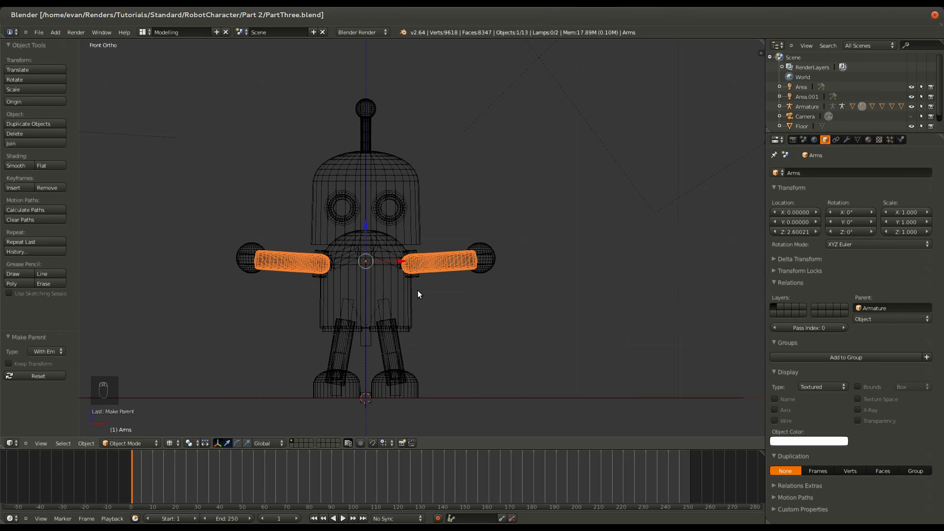
pyautogui.keyDown('ctrl'); pyautogui.scroll(-1, 417, 290); pyautogui.keyUp('ctrl')
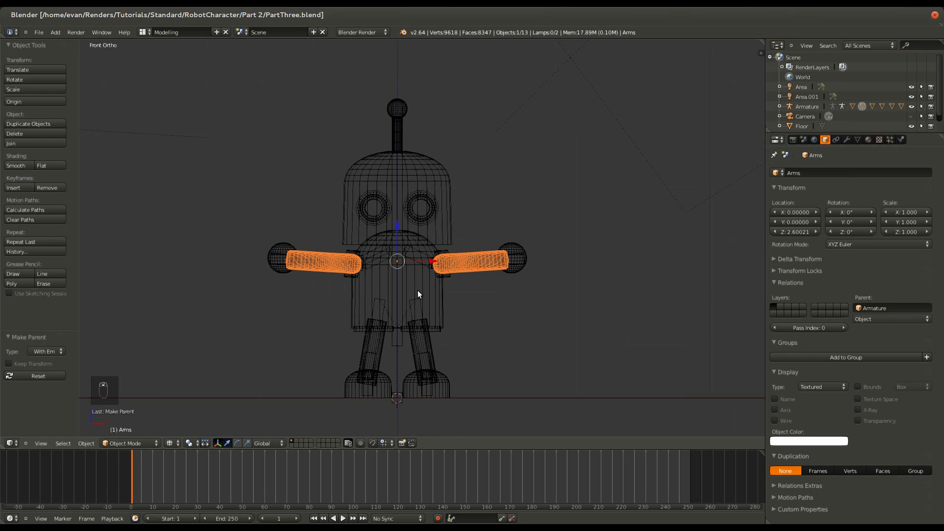
# Select a vertex at the head's lower corner in the body mesh's Edit Mode and view the mesh's vertex groups
pyautogui.scroll(2, 418, 291)
pyautogui.rightClick(443, 235)
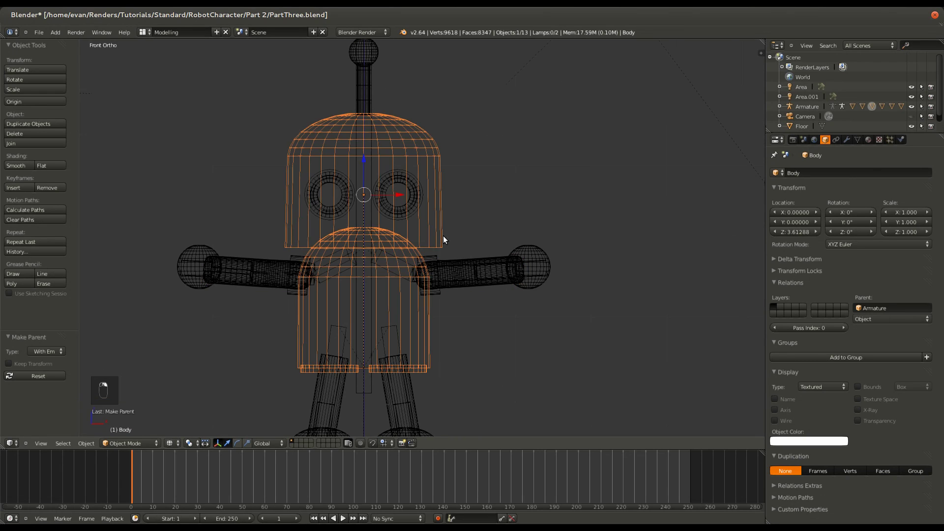
pyautogui.press('Tab')
pyautogui.rightClick(443, 245)
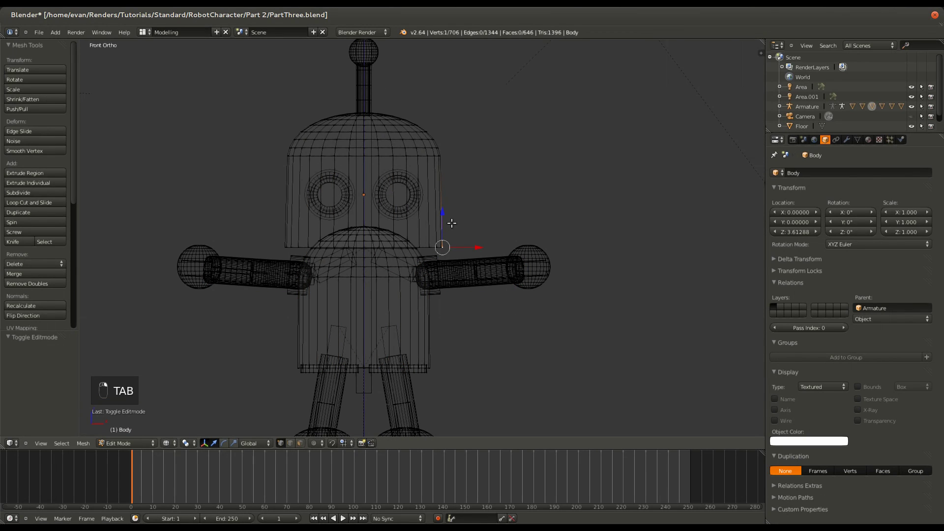
pyautogui.click(858, 140)
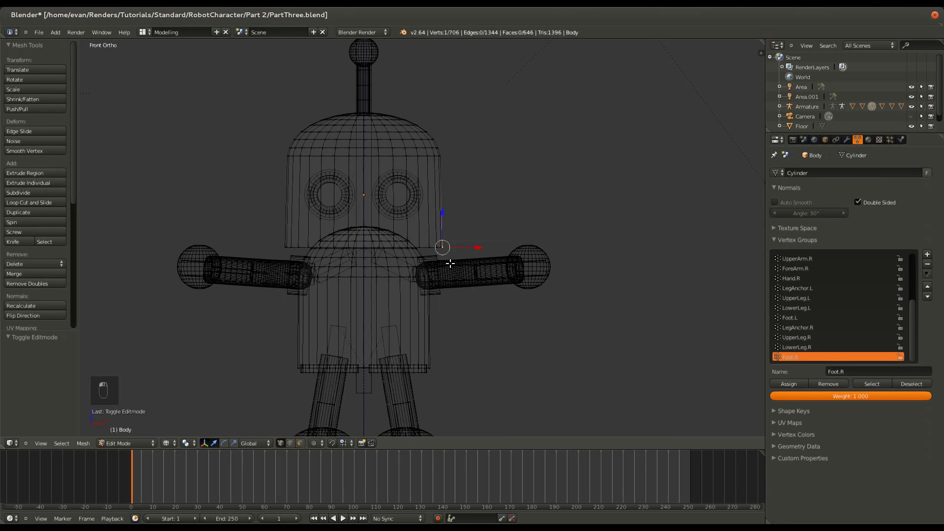
pyautogui.press('Tab')
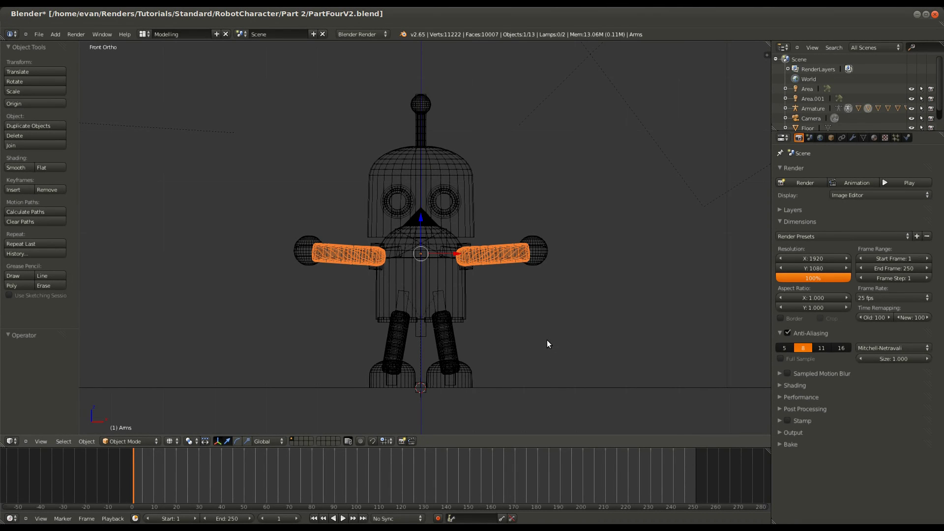
# Switch the arms object from Object Mode to Weight Paint mode
pyautogui.click(123, 441)
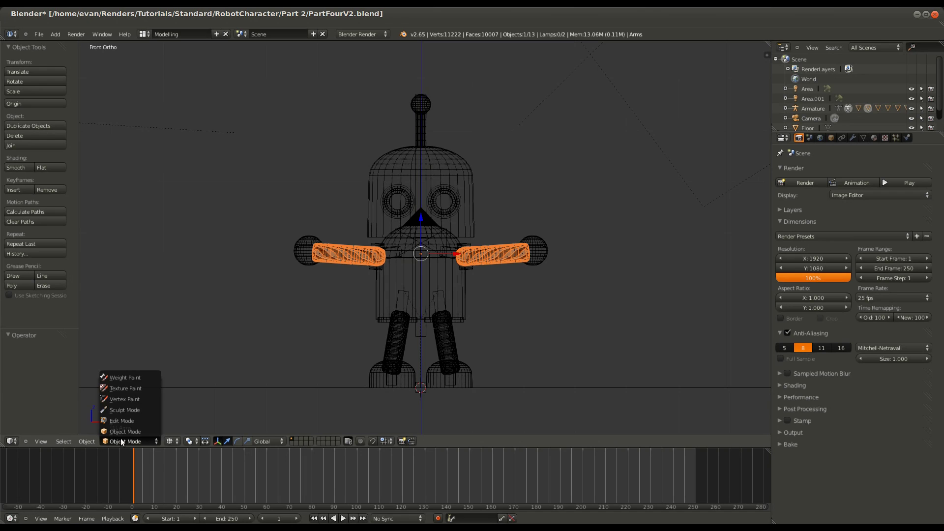
pyautogui.click(125, 377)
pyautogui.scroll(4, 580, 320)
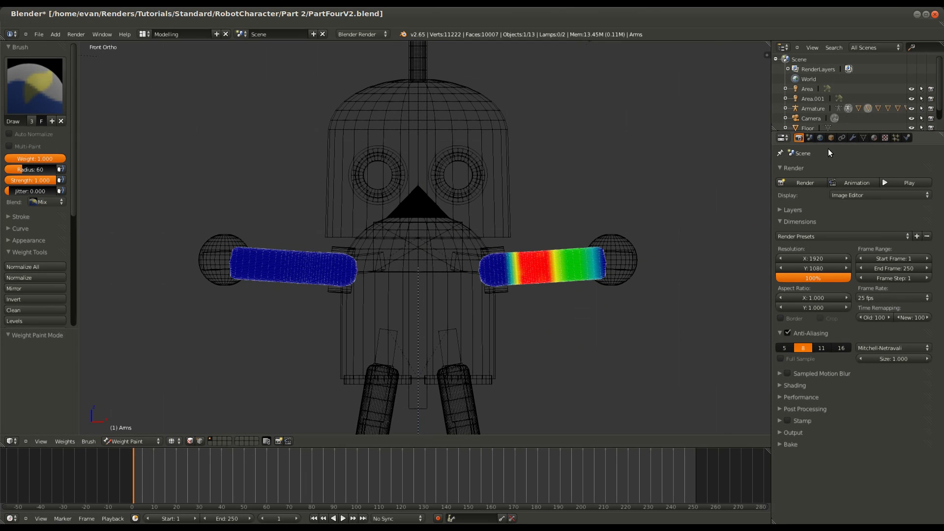
pyautogui.scroll(3, 586, 342)
pyautogui.scroll(-2, 566, 357)
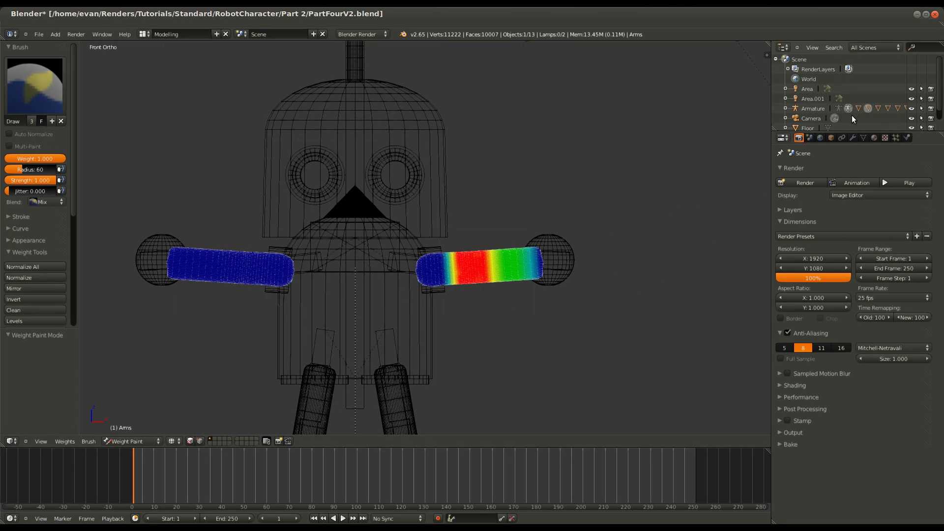
pyautogui.scroll(-1, 849, 104)
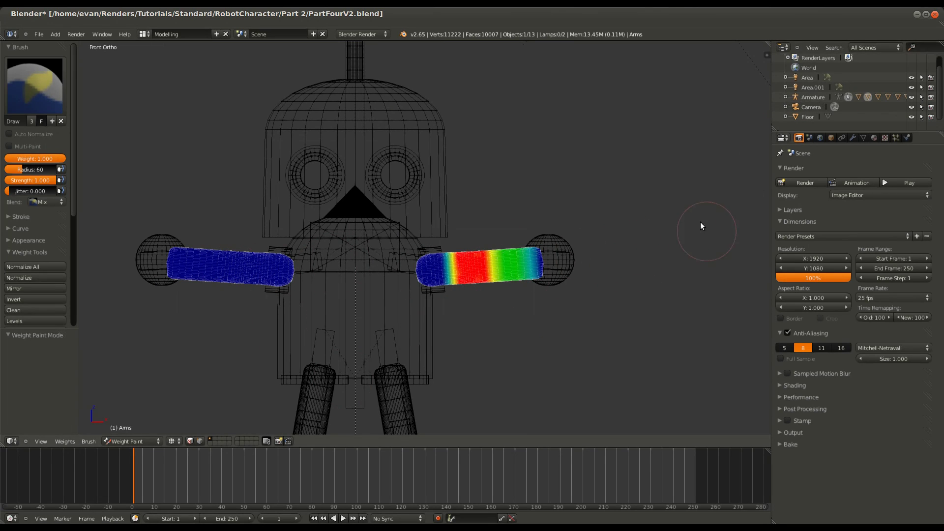
pyautogui.keyDown('ctrl'); pyautogui.scroll(5, 492, 310); pyautogui.keyUp('ctrl')
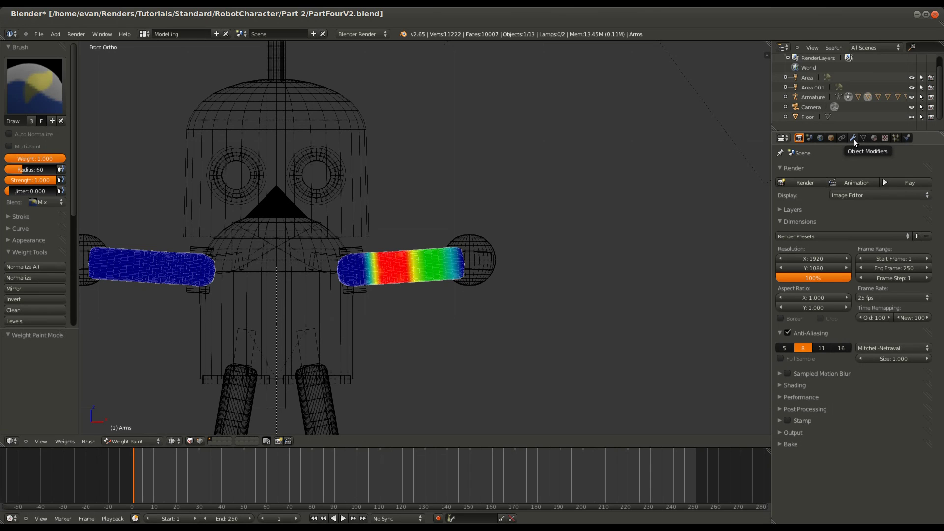
# Open the vertex groups of the arms mesh and examine the Clavical.L weights around the shoulder end
pyautogui.scroll(5, 524, 319)
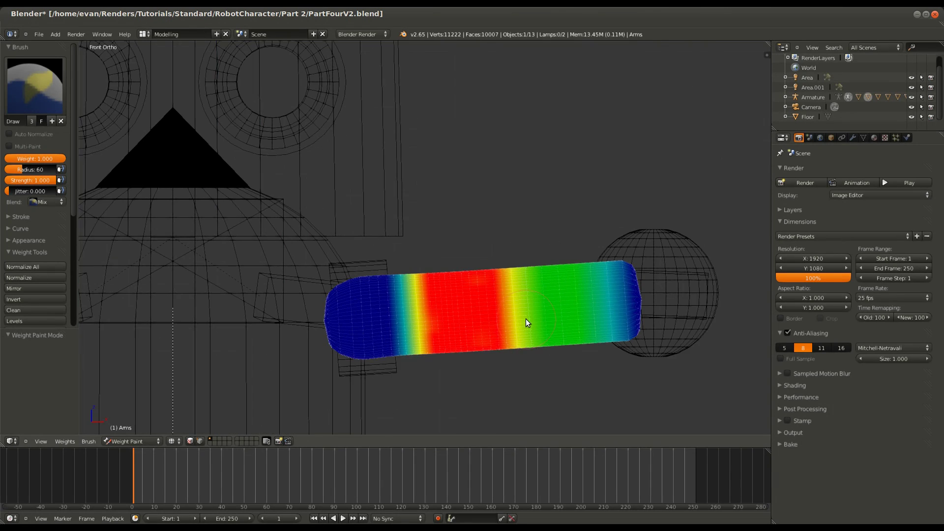
pyautogui.keyDown('ctrl'); pyautogui.scroll(2, 526, 322); pyautogui.keyUp('ctrl')
pyautogui.click(864, 138)
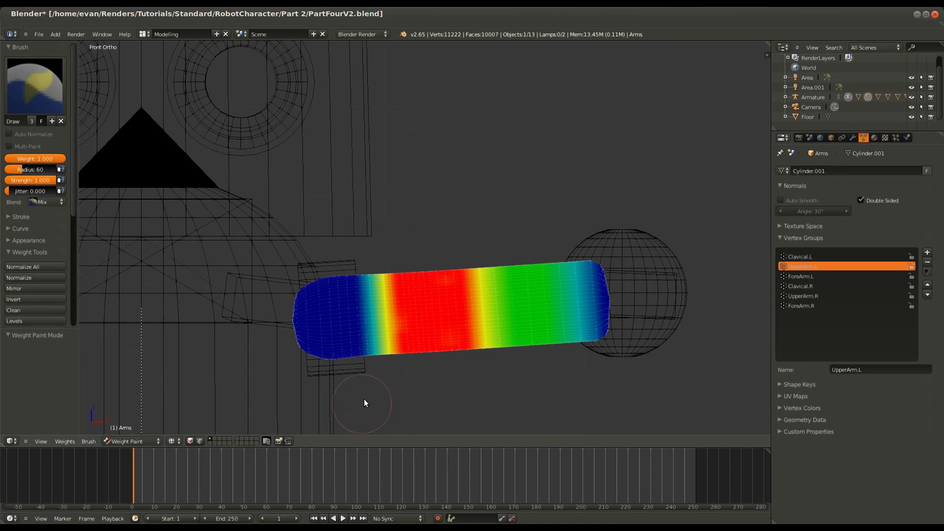
pyautogui.click(799, 257)
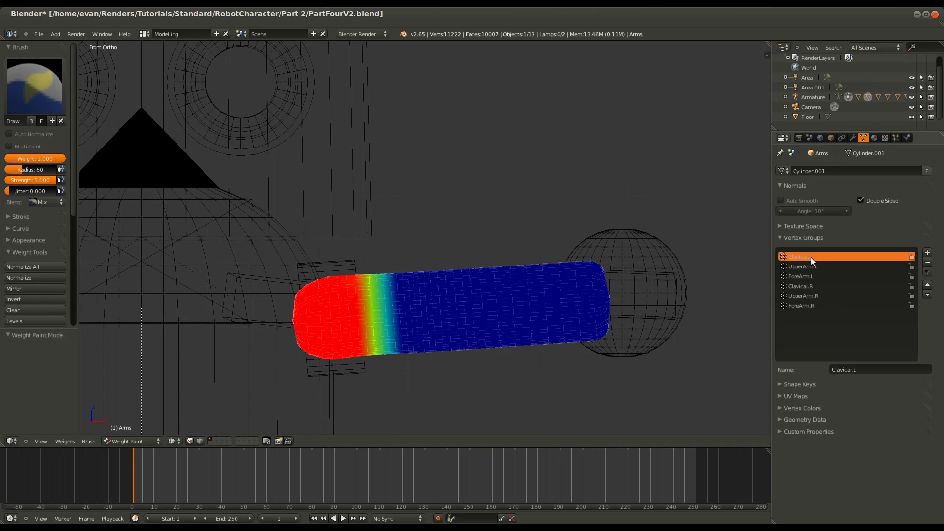
pyautogui.scroll(4, 369, 355)
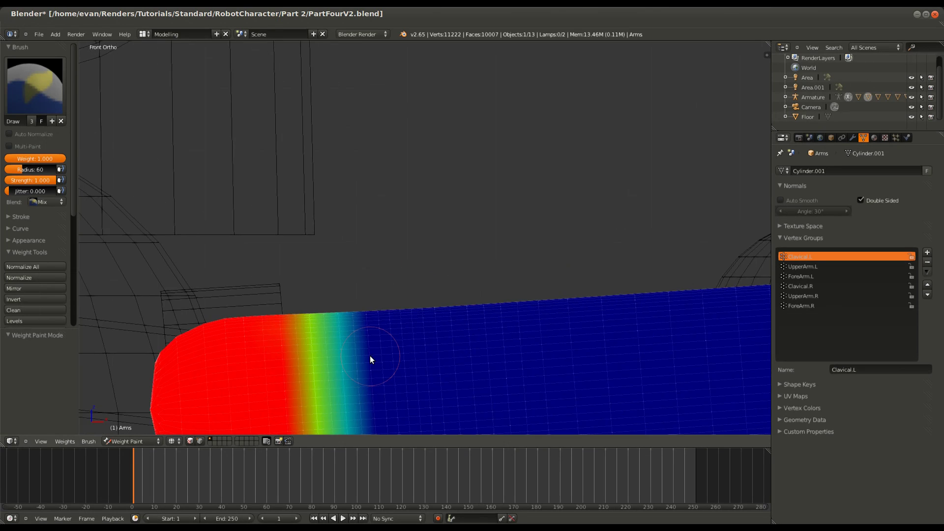
pyautogui.keyDown('ctrl'); pyautogui.scroll(-5, 372, 351); pyautogui.keyUp('ctrl')
pyautogui.keyDown('shift'); pyautogui.scroll(-8, 372, 349); pyautogui.keyUp('shift')
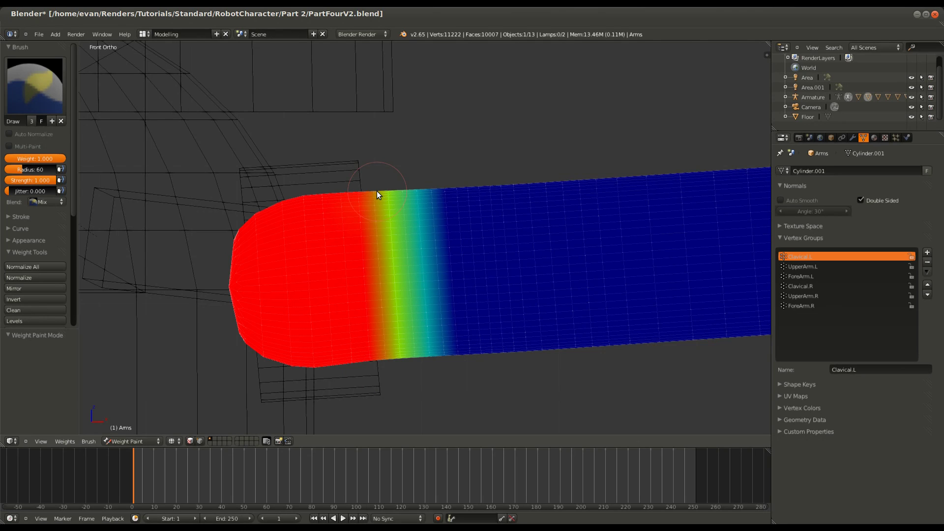
pyautogui.scroll(-1, 377, 195)
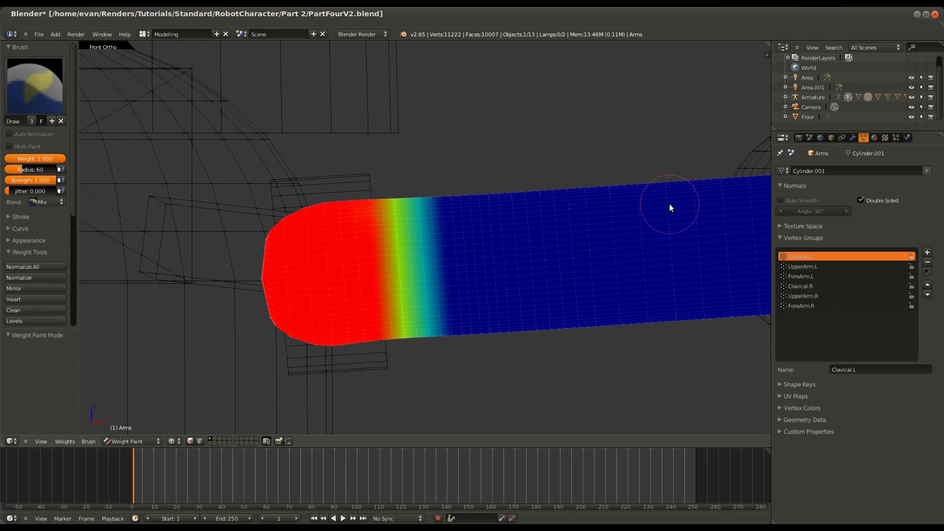
# Compare how the UpperArm.L and Clavical.L weights blend near the shoulder of the arm
pyautogui.click(795, 264)
pyautogui.scroll(-2, 392, 353)
pyautogui.scroll(2, 391, 353)
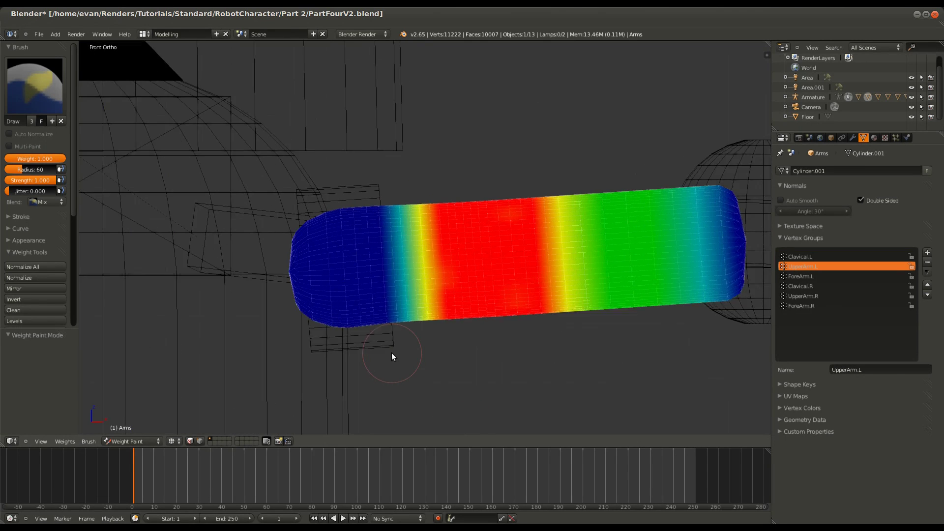
pyautogui.keyDown('ctrl'); pyautogui.scroll(4, 392, 353); pyautogui.keyUp('ctrl')
pyautogui.keyDown('ctrl'); pyautogui.scroll(3, 392, 352); pyautogui.keyUp('ctrl')
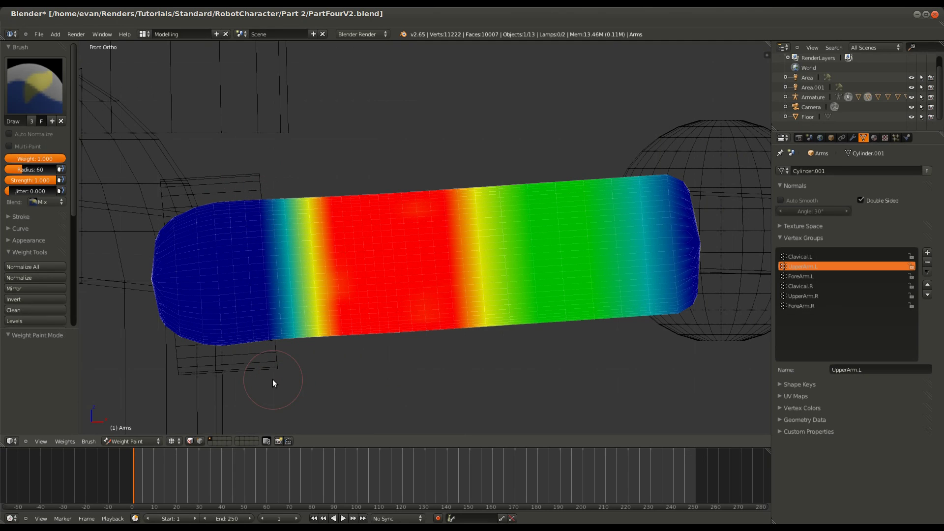
pyautogui.click(814, 256)
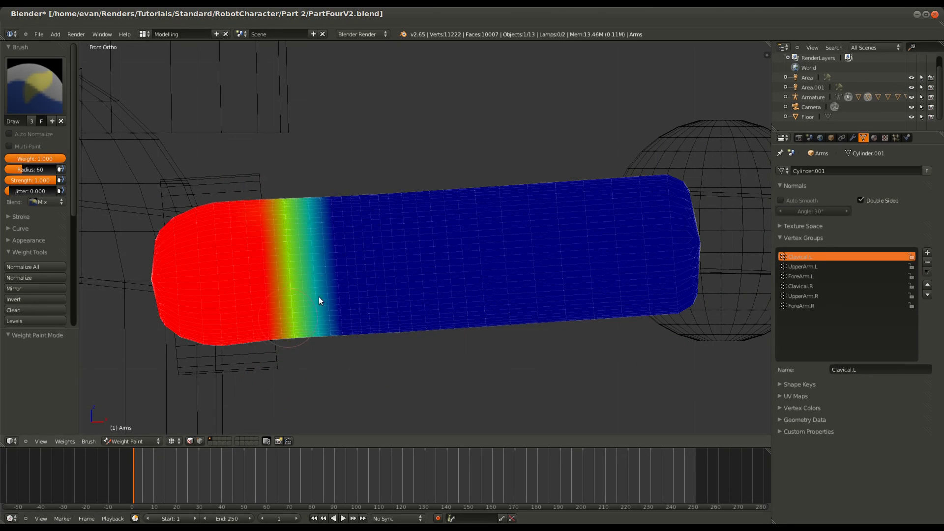
pyautogui.click(785, 267)
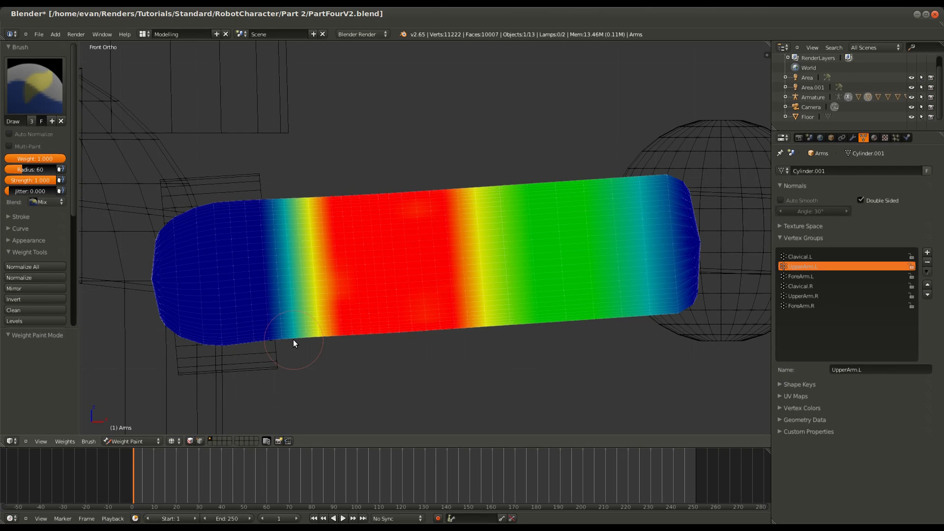
# Examine the ForeArm.L weights along the arm from elbow to hand
pyautogui.click(803, 276)
pyautogui.keyDown('ctrl'); pyautogui.scroll(4, 515, 404); pyautogui.keyUp('ctrl')
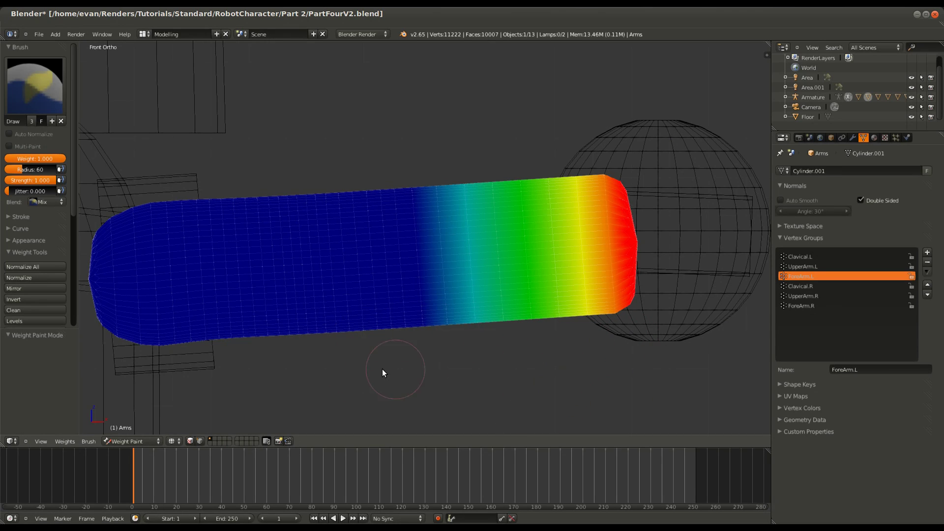
pyautogui.scroll(-5, 492, 380)
pyautogui.keyDown('ctrl'); pyautogui.scroll(-20, 493, 362); pyautogui.keyUp('ctrl')
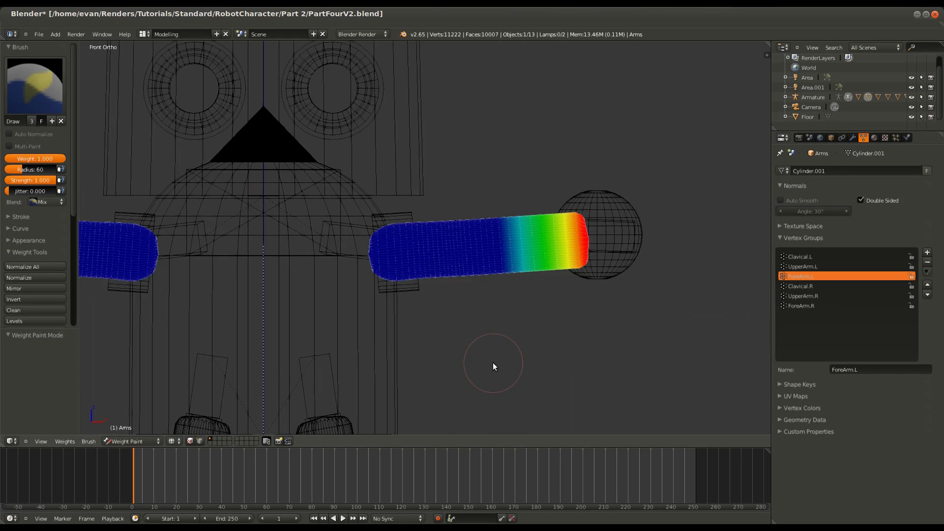
# Examine the weights of the opposite arm's Clavical.R, UpperArm.R and ForeArm.R vertex groups
pyautogui.click(793, 286)
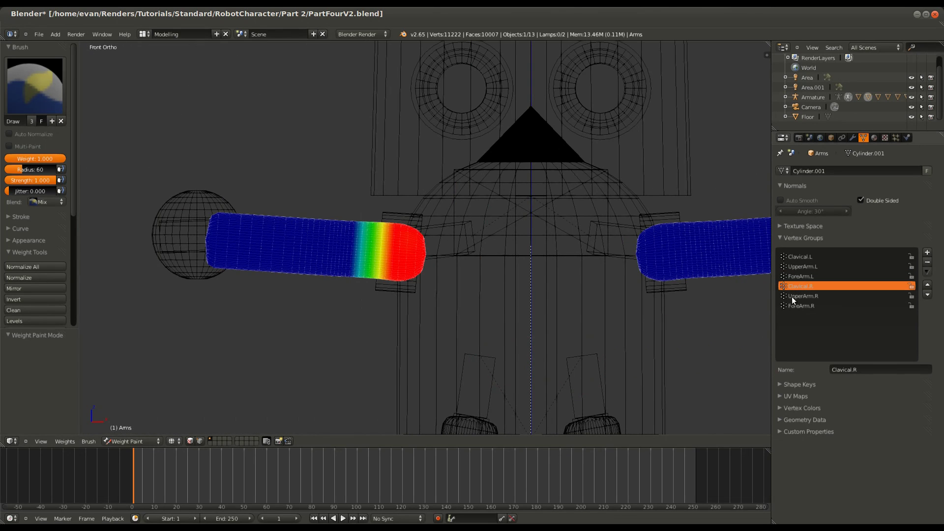
pyautogui.click(792, 296)
pyautogui.click(796, 305)
pyautogui.scroll(-3, 428, 325)
pyautogui.scroll(2, 432, 329)
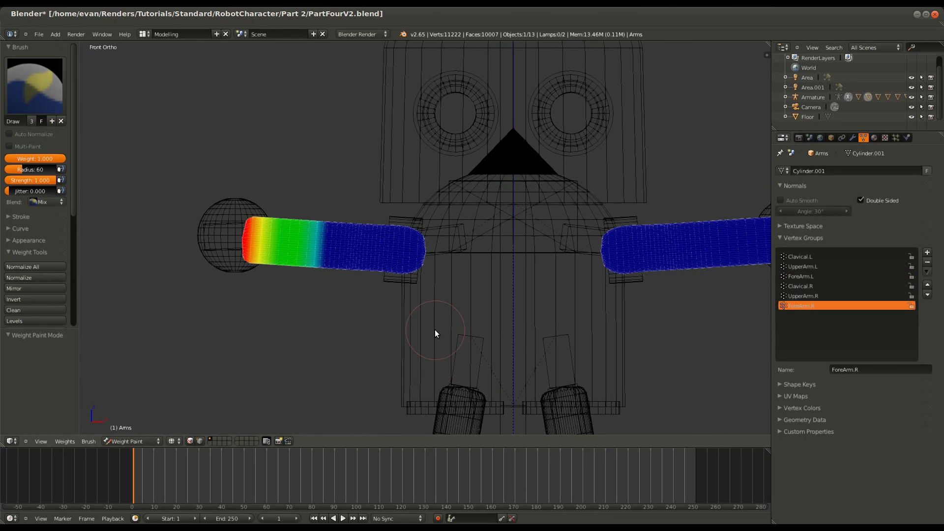
pyautogui.keyDown('ctrl'); pyautogui.scroll(9, 439, 332); pyautogui.keyUp('ctrl')
pyautogui.scroll(-4, 445, 331)
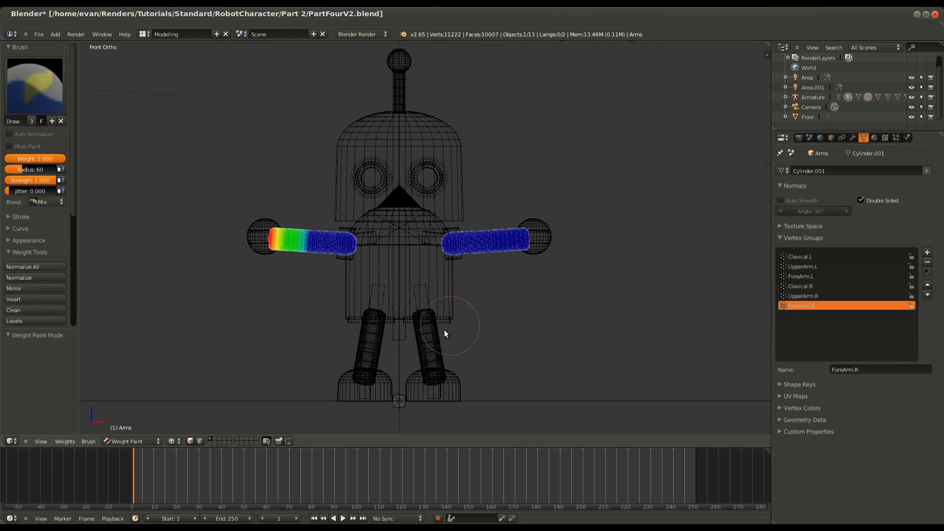
# Return from Weight Paint to Object Mode and select the hands object
pyautogui.rightClick(439, 347)
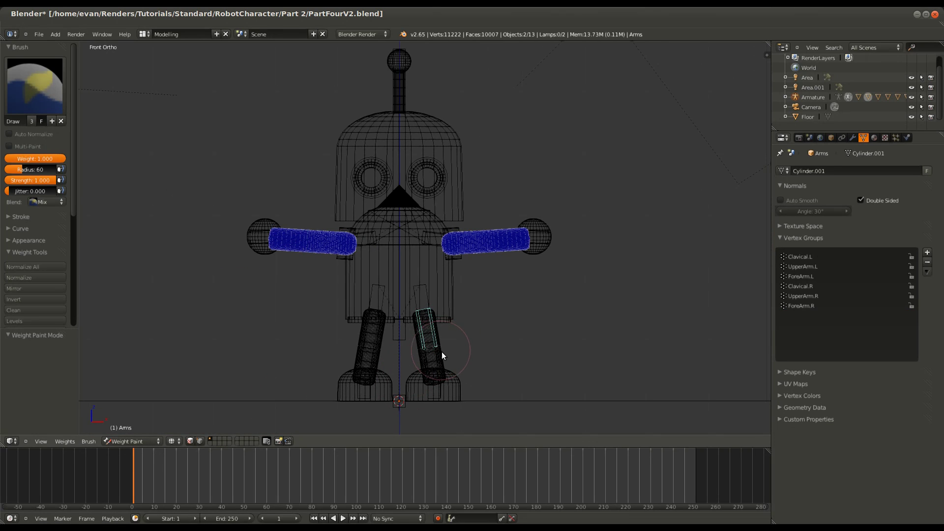
pyautogui.rightClick(441, 353)
pyautogui.click(142, 440)
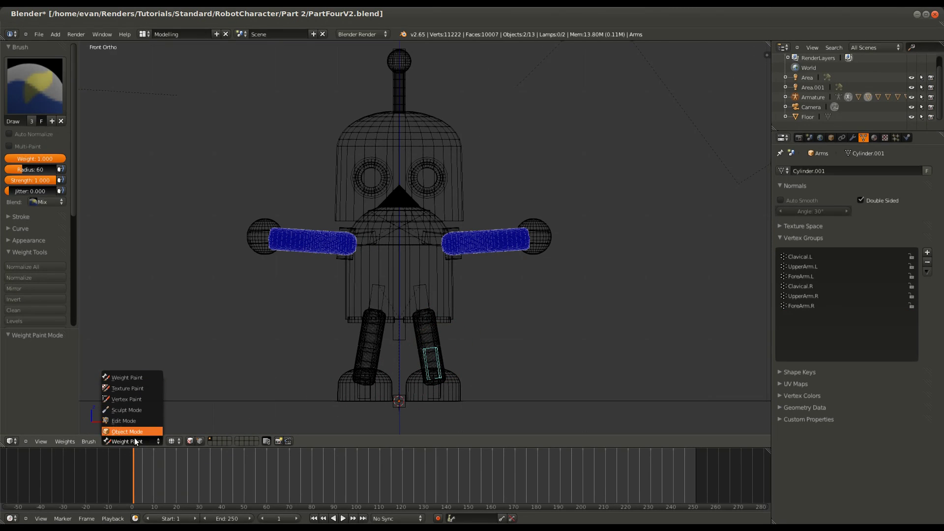
pyautogui.click(136, 433)
pyautogui.keyDown('ctrl'); pyautogui.scroll(5, 442, 372); pyautogui.keyUp('ctrl')
pyautogui.rightClick(458, 255)
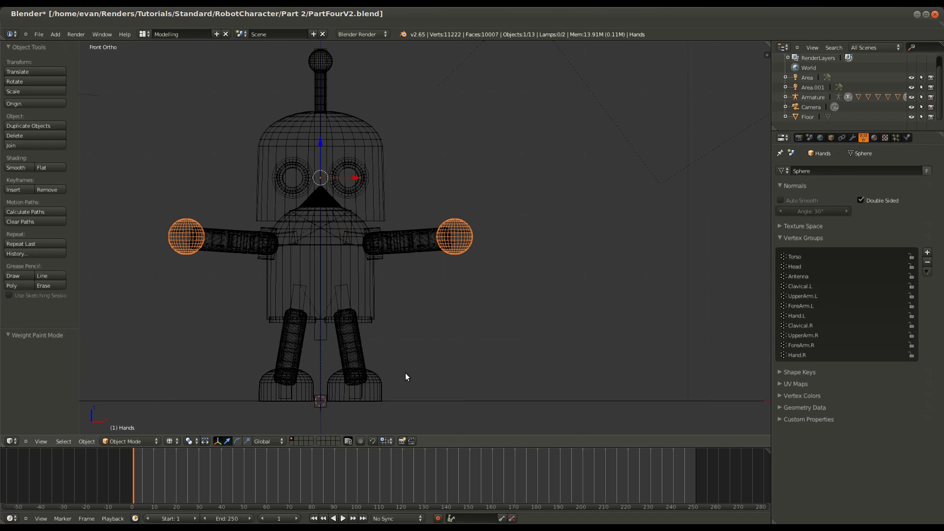
# Select all vertices of the hands in Edit Mode, review the vertex group assignment controls, and return to Object Mode
pyautogui.keyDown('ctrl'); pyautogui.scroll(2, 377, 388); pyautogui.keyUp('ctrl')
pyautogui.scroll(4, 394, 314)
pyautogui.scroll(-6, 171, 384)
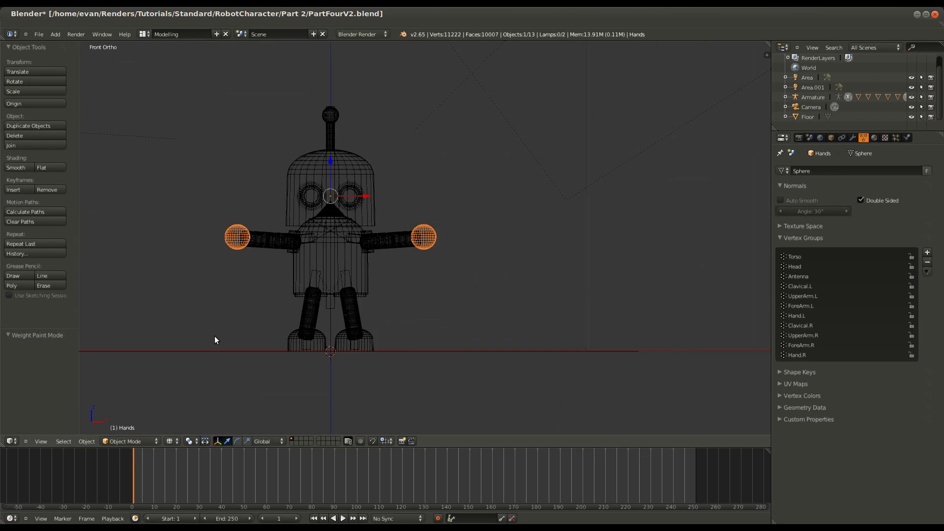
pyautogui.keyDown('ctrl'); pyautogui.scroll(-3, 291, 329); pyautogui.keyUp('ctrl')
pyautogui.click(140, 439)
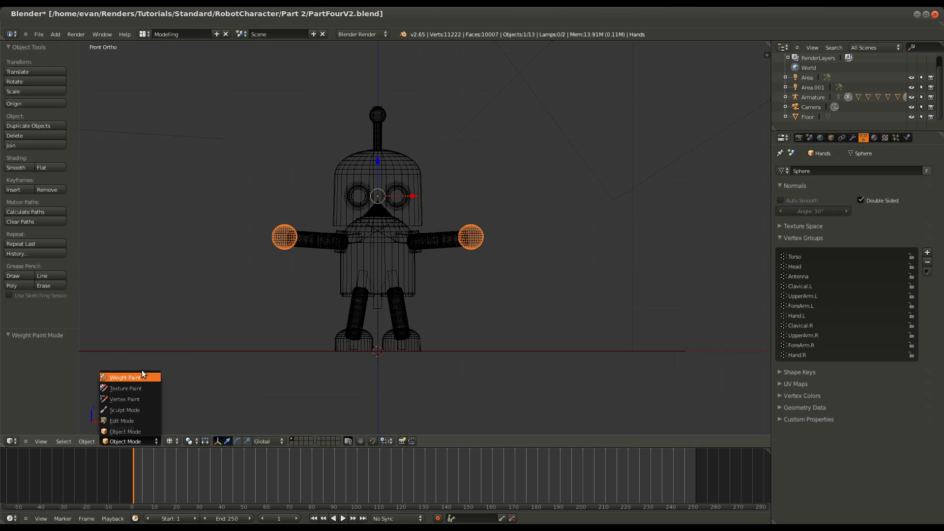
pyautogui.click(137, 420)
pyautogui.scroll(5, 257, 266)
pyautogui.press('a')
pyautogui.press('a')
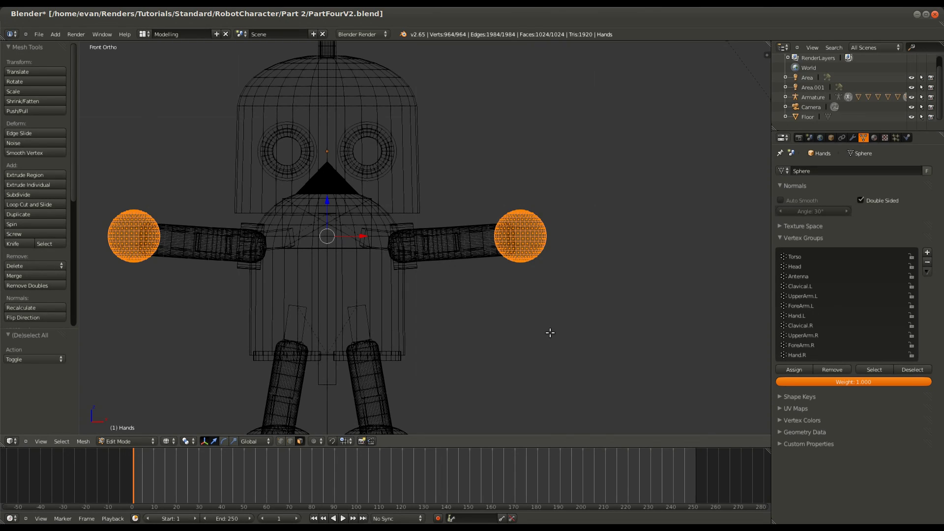
pyautogui.click(795, 369)
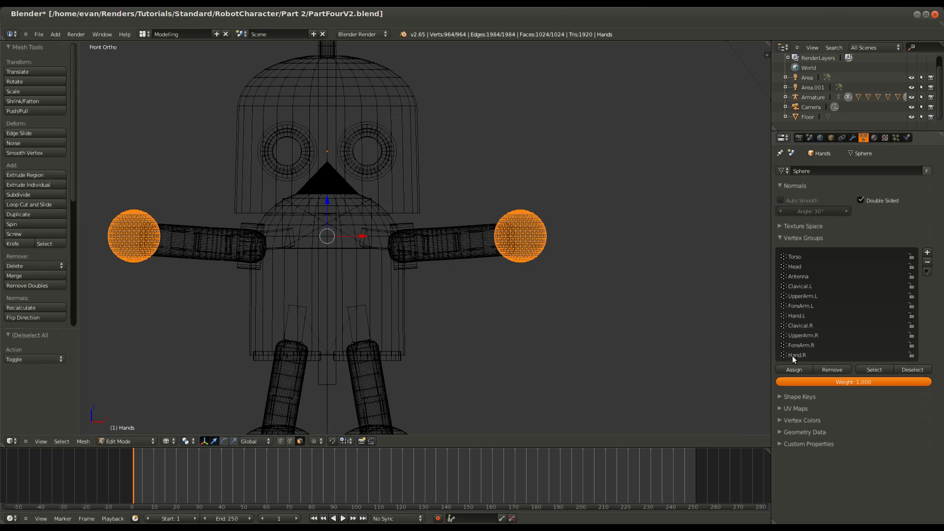
pyautogui.press('Tab')
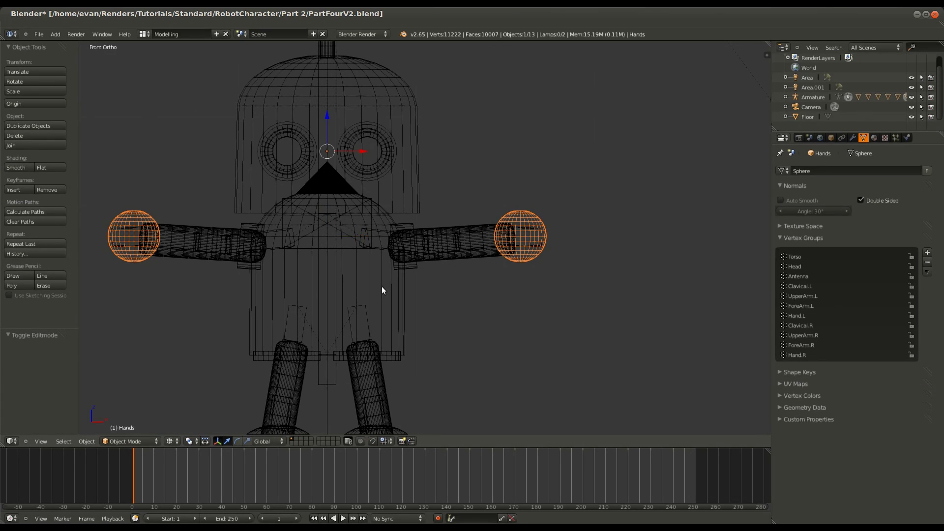
# Select the feet object and toggle its Mirror modifier's viewport display off and back on
pyautogui.scroll(-4, 393, 281)
pyautogui.keyDown('shift'); pyautogui.scroll(-3, 404, 277); pyautogui.keyUp('shift')
pyautogui.keyDown('ctrl'); pyautogui.scroll(-3, 425, 273); pyautogui.keyUp('ctrl')
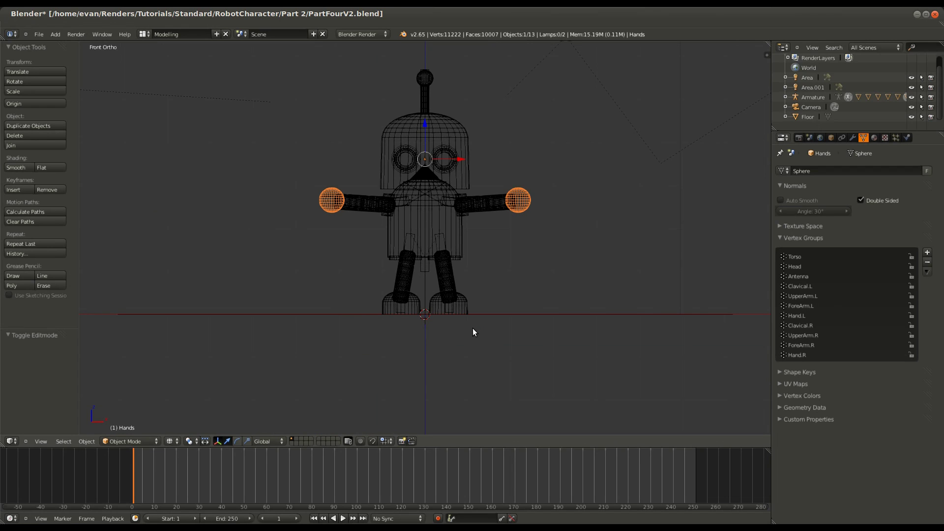
pyautogui.rightClick(474, 315)
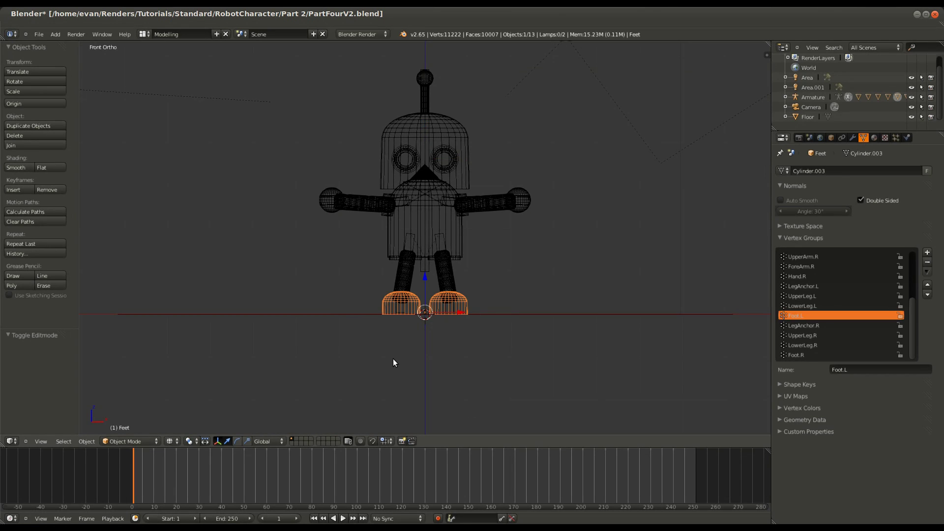
pyautogui.click(853, 139)
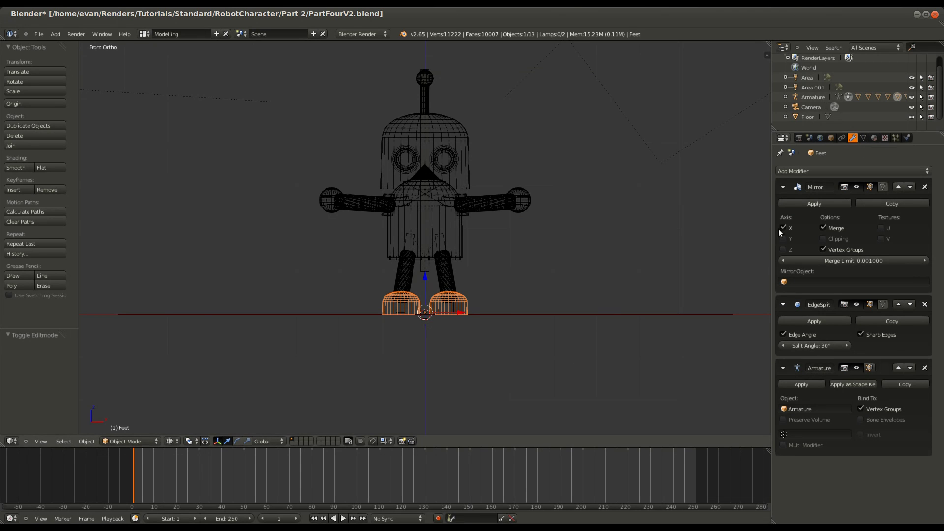
pyautogui.click(857, 187)
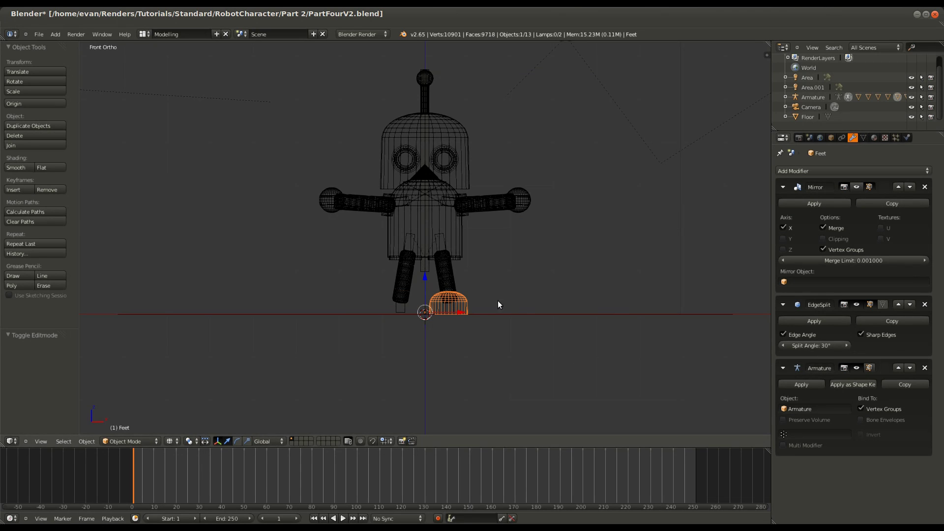
pyautogui.click(857, 188)
# Test-rotate the Foot.L and Foot.R bones in Pose Mode, cancelling each rotation
pyautogui.rightClick(453, 314)
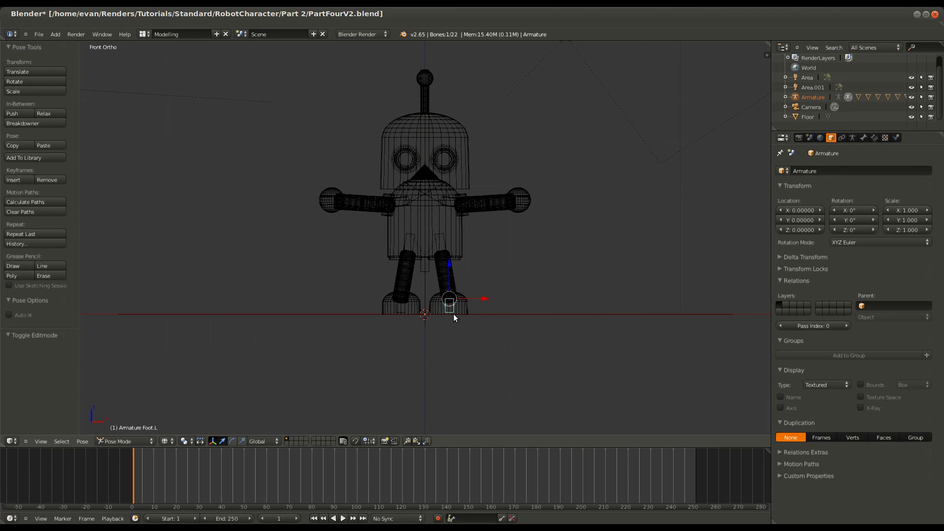
pyautogui.press('r')
pyautogui.rightClick(458, 343)
pyautogui.rightClick(400, 308)
pyautogui.press('r')
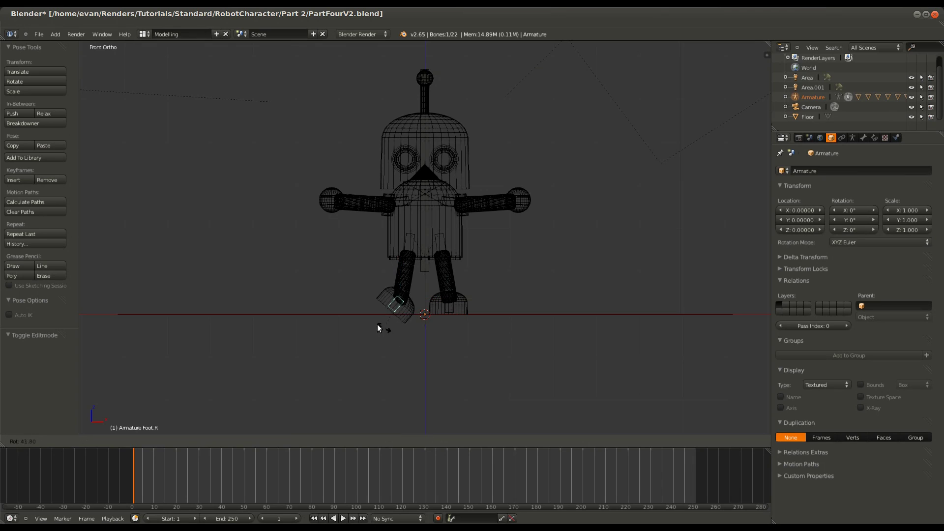
pyautogui.rightClick(418, 317)
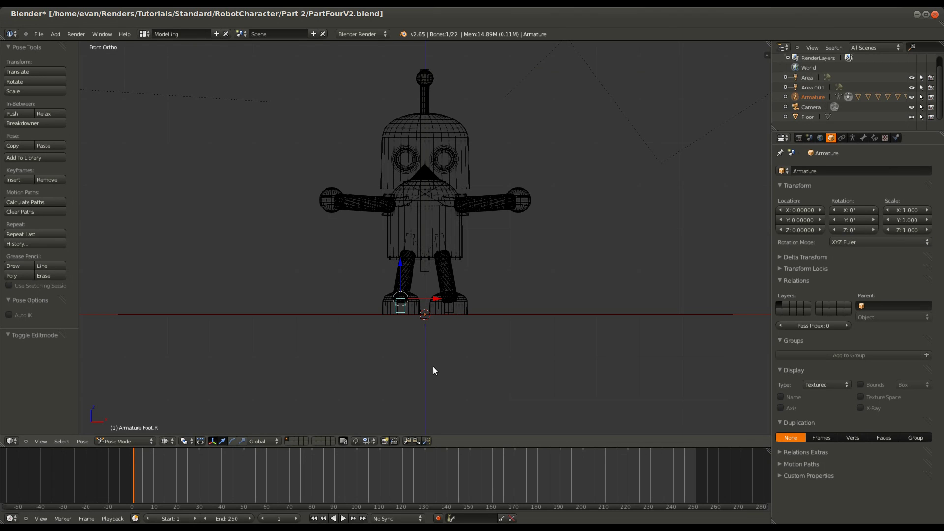
# Switch the feet object to Weight Paint mode and examine the Foot.L vertex group's weights on both feet
pyautogui.rightClick(463, 313)
pyautogui.scroll(6, 540, 344)
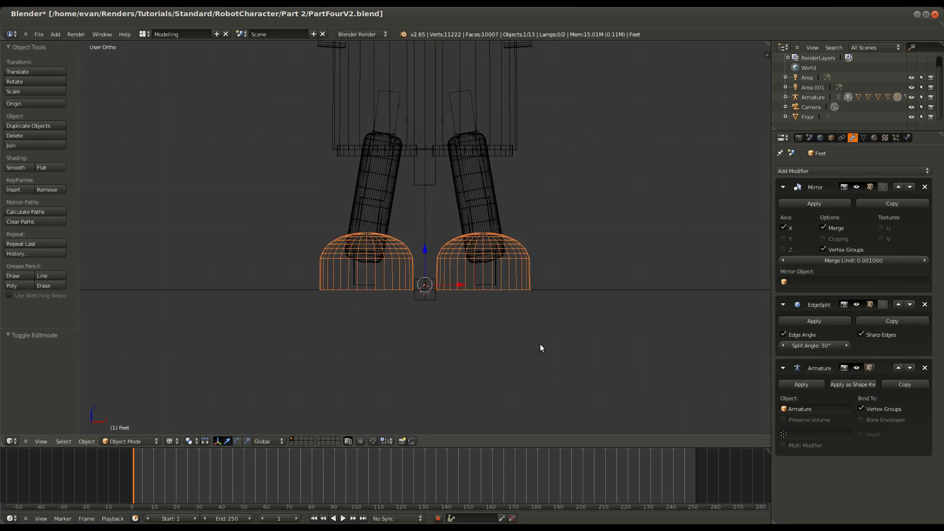
pyautogui.click(142, 440)
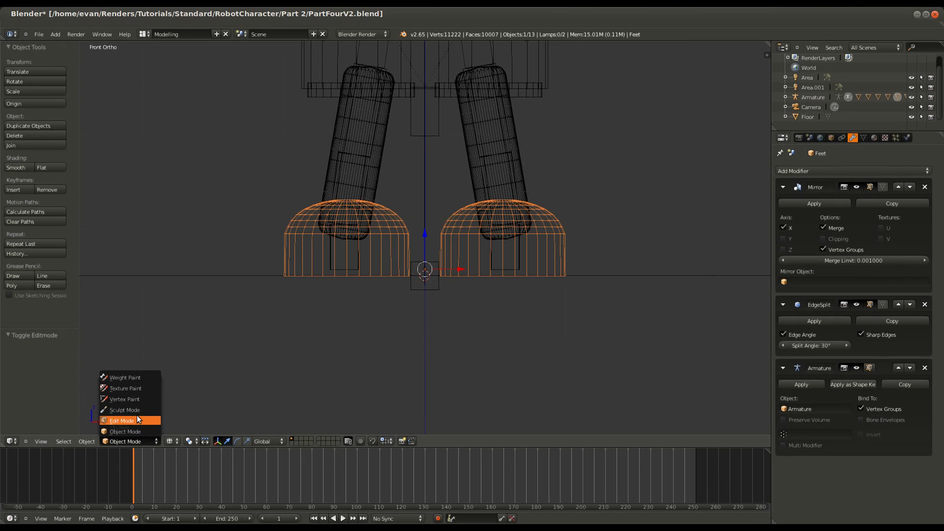
pyautogui.click(129, 377)
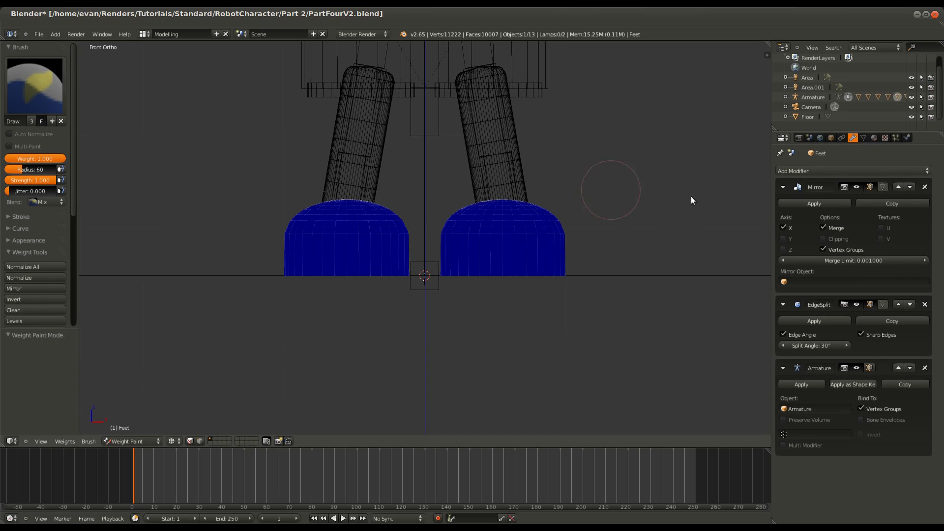
pyautogui.click(864, 138)
pyautogui.click(814, 317)
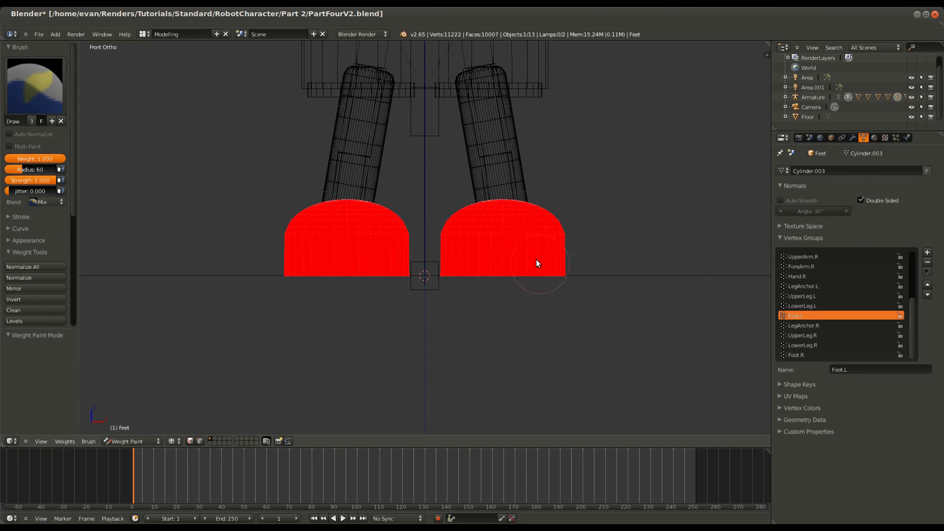
pyautogui.moveTo(491, 193); pyautogui.dragTo(546, 209, button='middle')
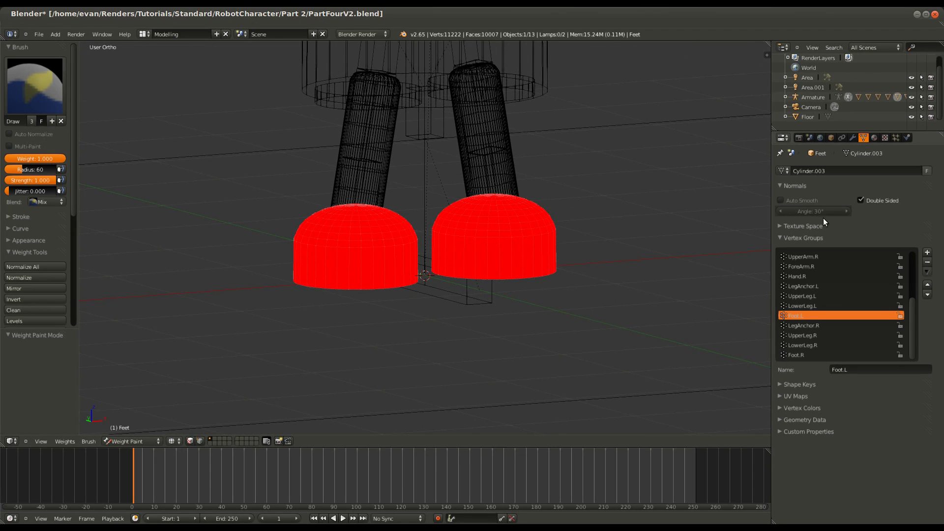
# Examine the Foot.L weights on both feet from several angles, and return the feet object to Object Mode
pyautogui.moveTo(482, 311); pyautogui.dragTo(426, 318, button='middle')
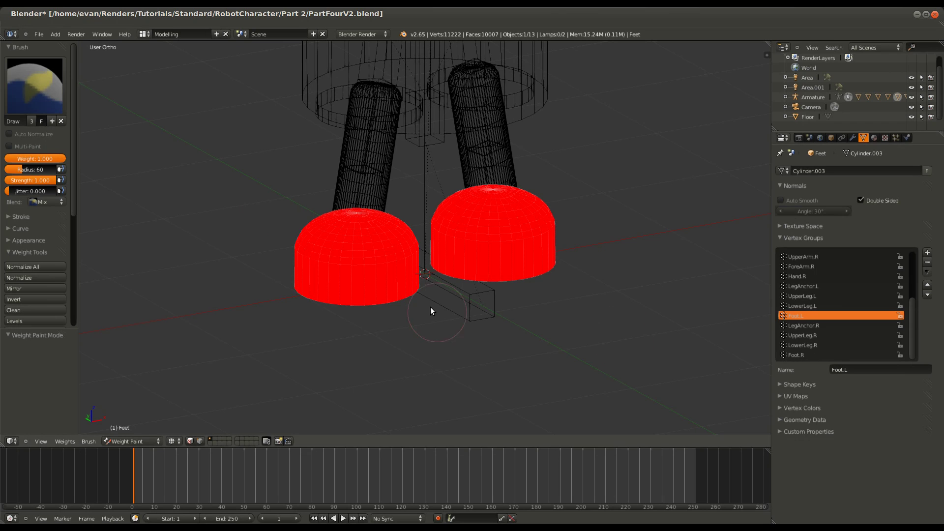
pyautogui.moveTo(432, 312); pyautogui.dragTo(391, 296, button='middle')
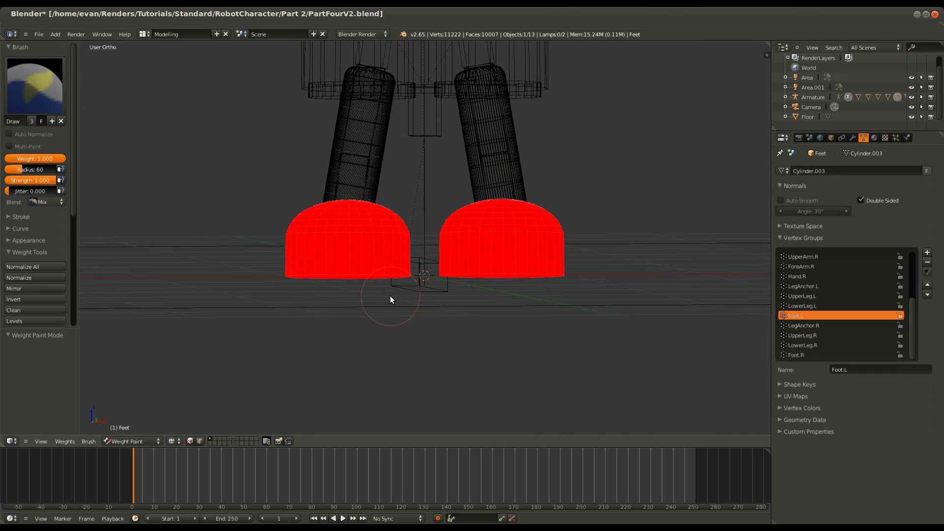
pyautogui.scroll(-6, 393, 294)
pyautogui.keyDown('shift'); pyautogui.scroll(6, 409, 292); pyautogui.keyUp('shift')
pyautogui.scroll(3, 418, 287)
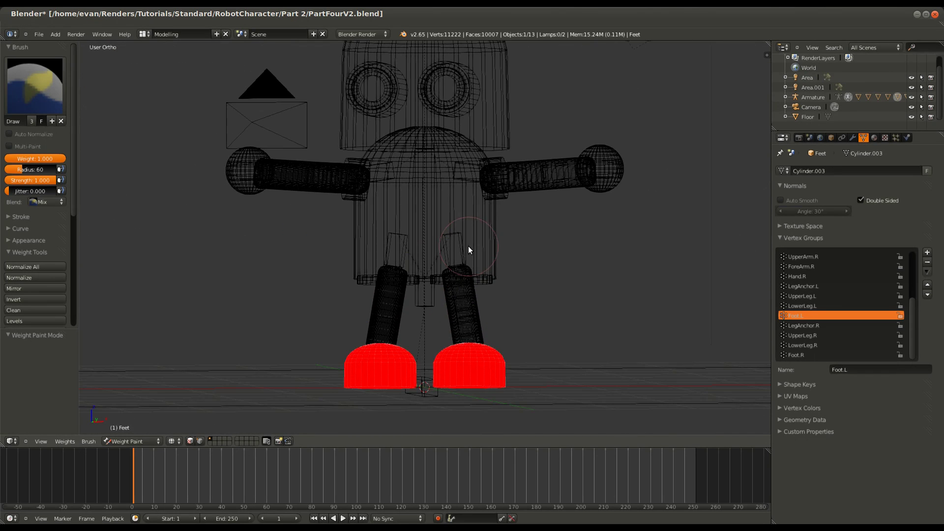
pyautogui.moveTo(495, 231); pyautogui.dragTo(483, 257, button='middle')
pyautogui.click(129, 441)
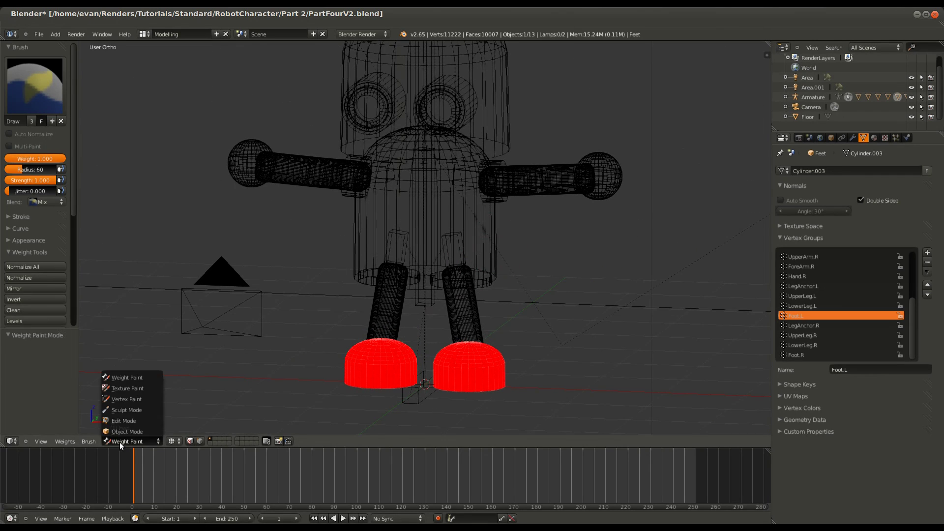
pyautogui.click(126, 432)
pyautogui.moveTo(489, 375); pyautogui.dragTo(462, 378, button='middle')
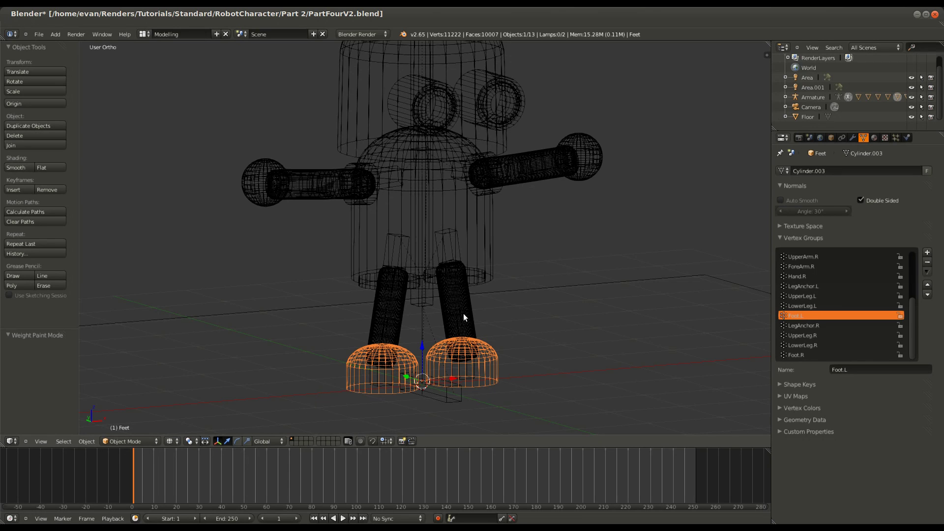
pyautogui.moveTo(463, 314); pyautogui.dragTo(486, 309, button='middle')
# Select the arms object and look through its vertex groups, picking UpperArm.R and Clavical.R
pyautogui.rightClick(544, 185)
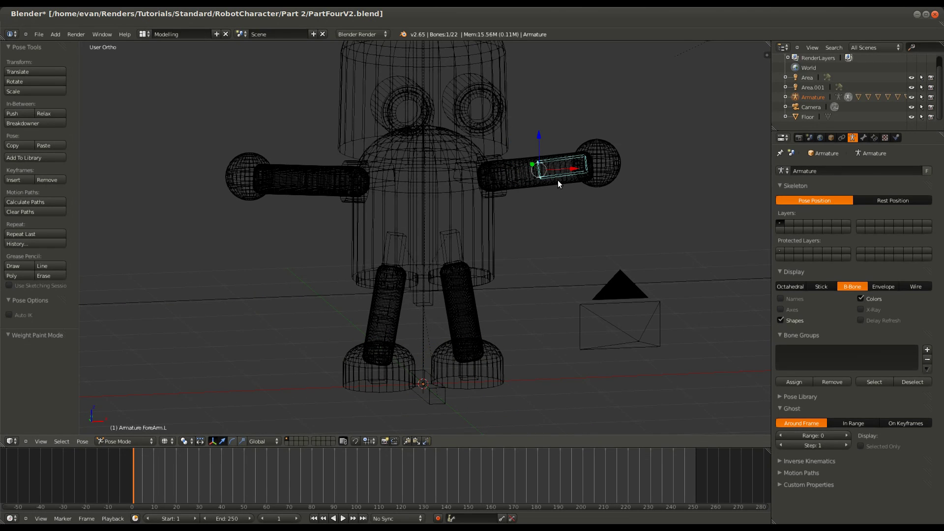
pyautogui.rightClick(559, 184)
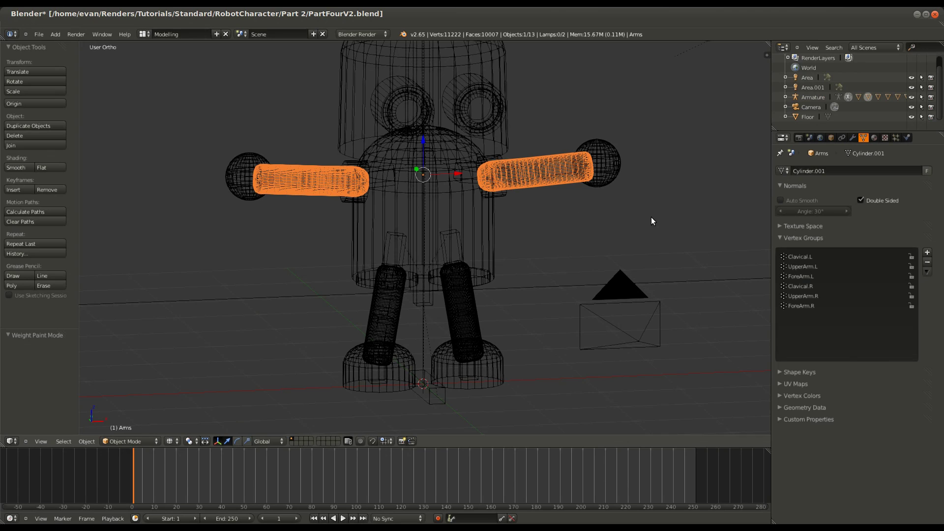
pyautogui.click(801, 296)
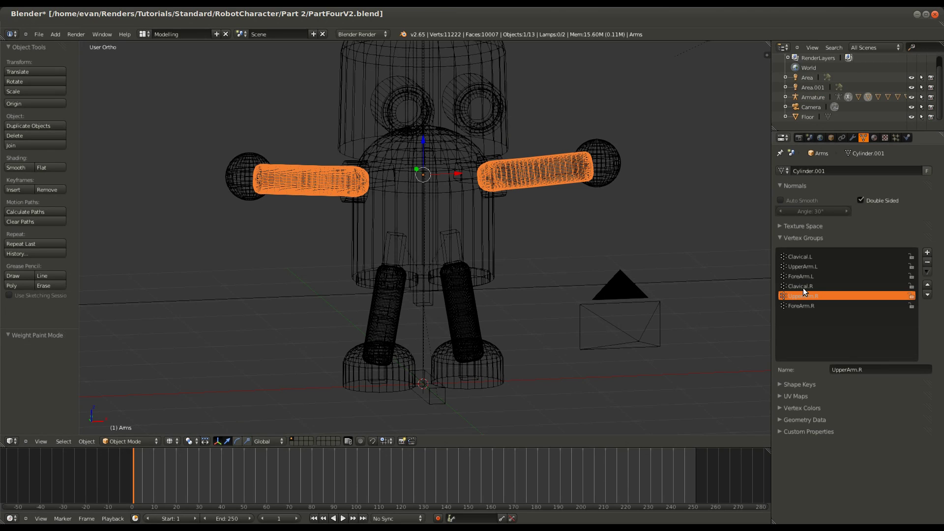
pyautogui.click(804, 288)
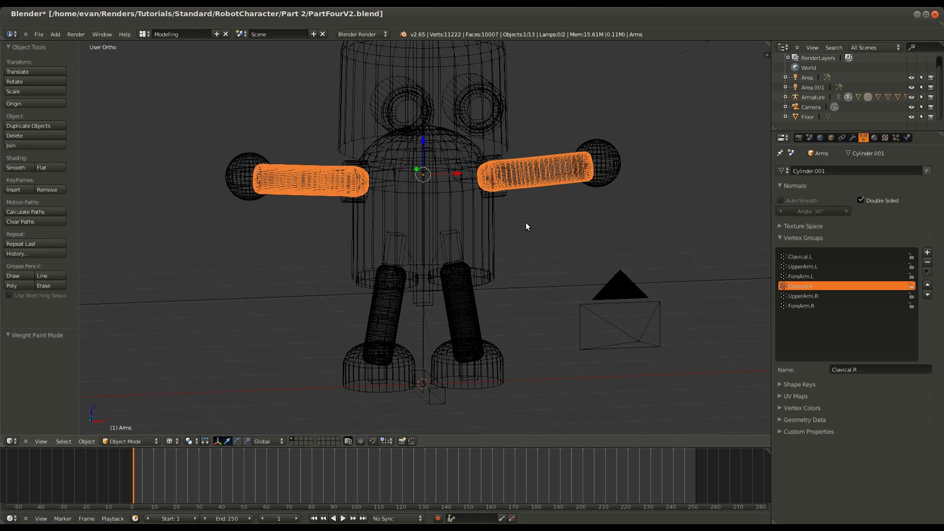
# Test-rotate the UpperArm.L bone and the forearm beyond it from the front view, cancelling each rotation
pyautogui.rightClick(526, 177)
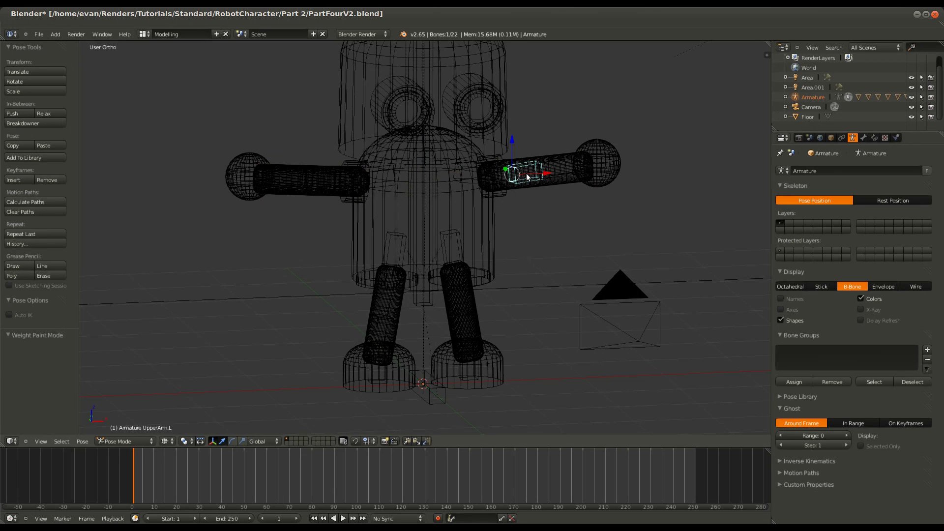
pyautogui.press('KP_1')
pyautogui.press('r')
pyautogui.rightClick(582, 169)
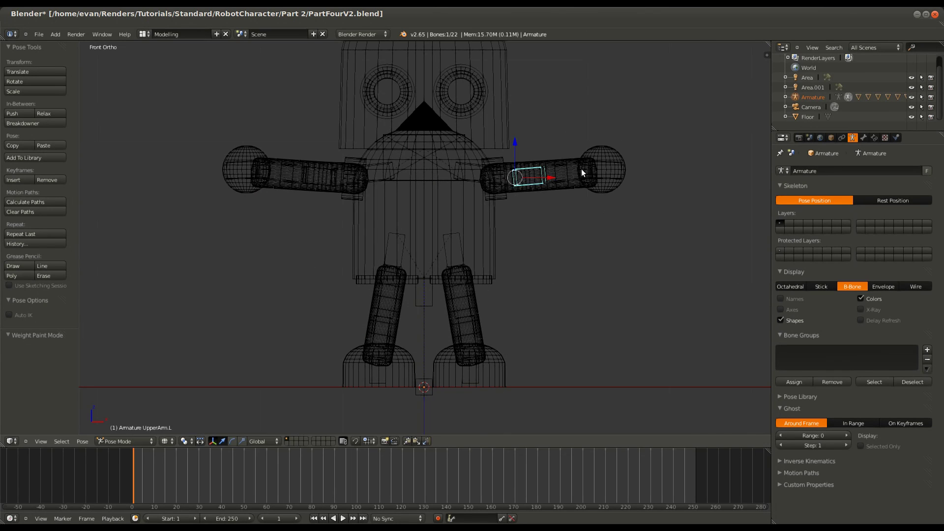
pyautogui.rightClick(575, 177)
pyautogui.press('r')
pyautogui.rightClick(581, 168)
# Test-rotate the hands object and the Hand.L bone, cancelling each rotation
pyautogui.rightClick(604, 164)
pyautogui.press('r')
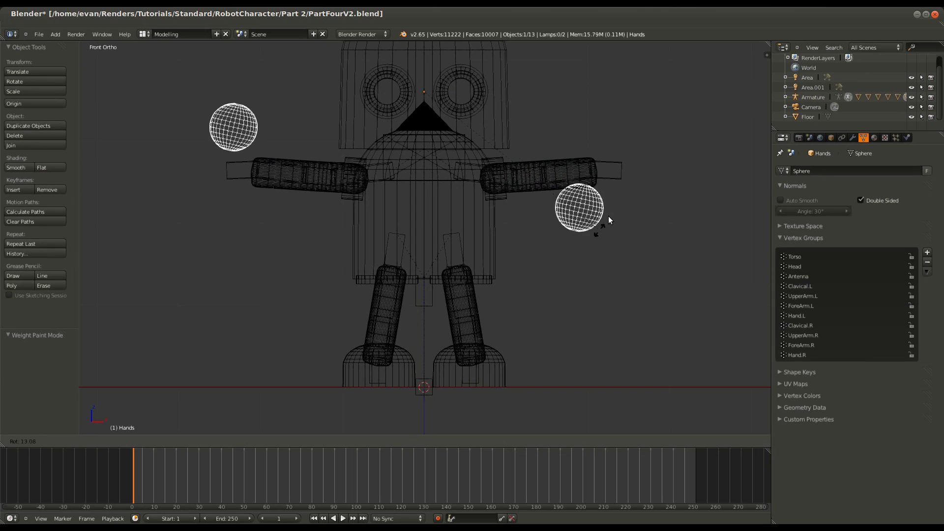
pyautogui.rightClick(618, 176)
pyautogui.rightClick(619, 178)
pyautogui.press('r')
pyautogui.rightClick(585, 205)
# Test-rotate the antenna and head bones, cancelling each rotation, and view the robot from above
pyautogui.scroll(-3, 566, 205)
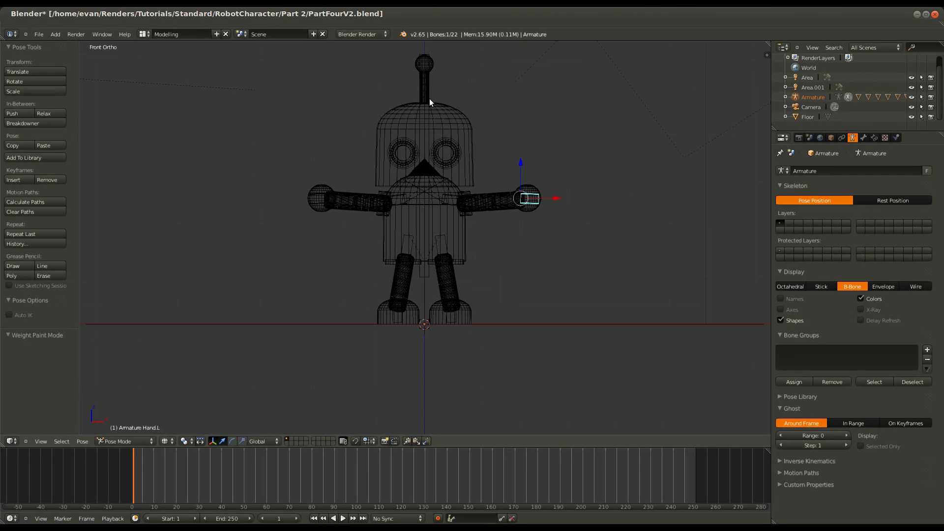
pyautogui.rightClick(428, 99)
pyautogui.press('r')
pyautogui.rightClick(440, 135)
pyautogui.rightClick(428, 148)
pyautogui.press('r')
pyautogui.rightClick(457, 132)
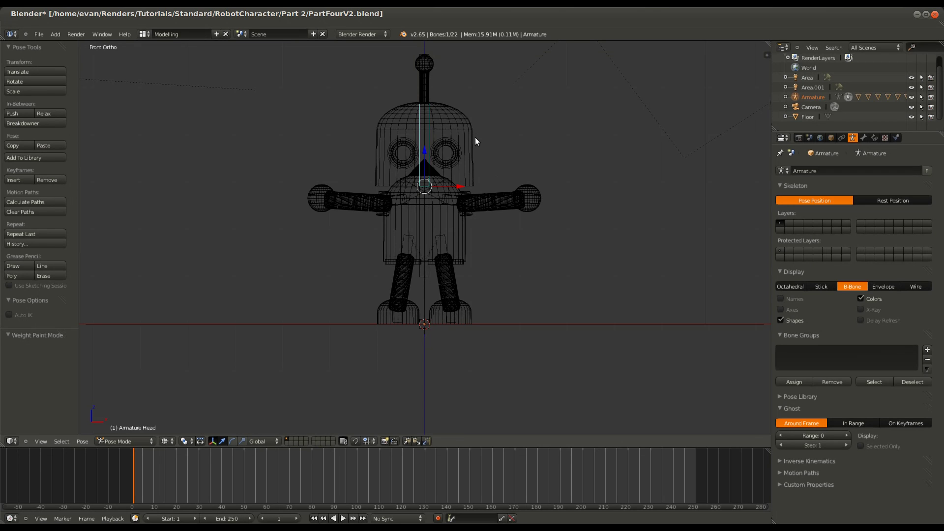
pyautogui.moveTo(552, 173); pyautogui.dragTo(506, 223, button='middle')
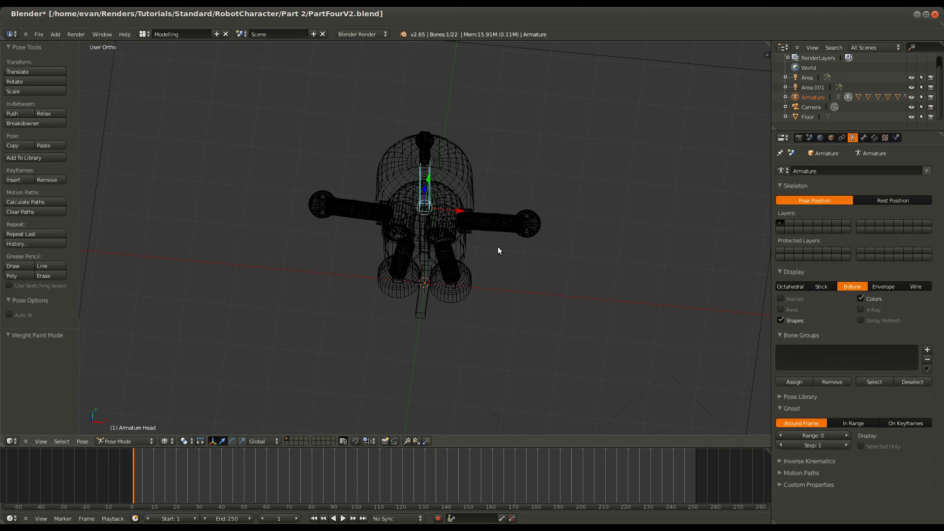
pyautogui.moveTo(485, 245); pyautogui.dragTo(477, 210, button='middle')
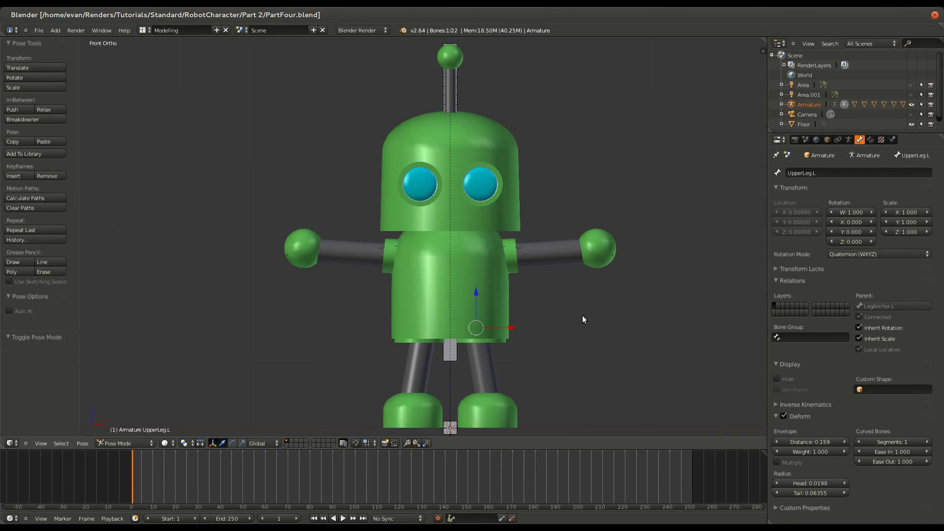
# In the armature's Edit Mode, extrude a new bone from the ForeArm.L tail by about 0.322 along the Y axis
pyautogui.press('KP_7')
pyautogui.press('z')
pyautogui.press('Tab')
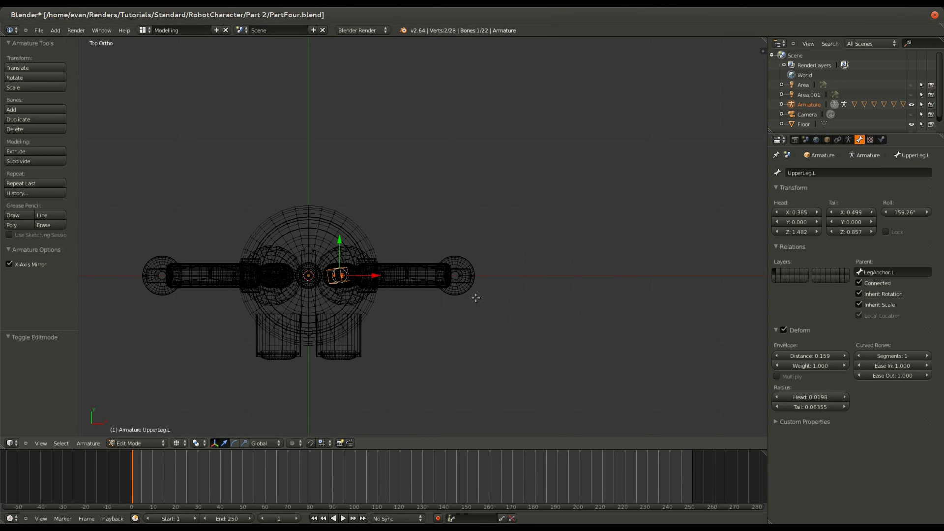
pyautogui.rightClick(445, 276)
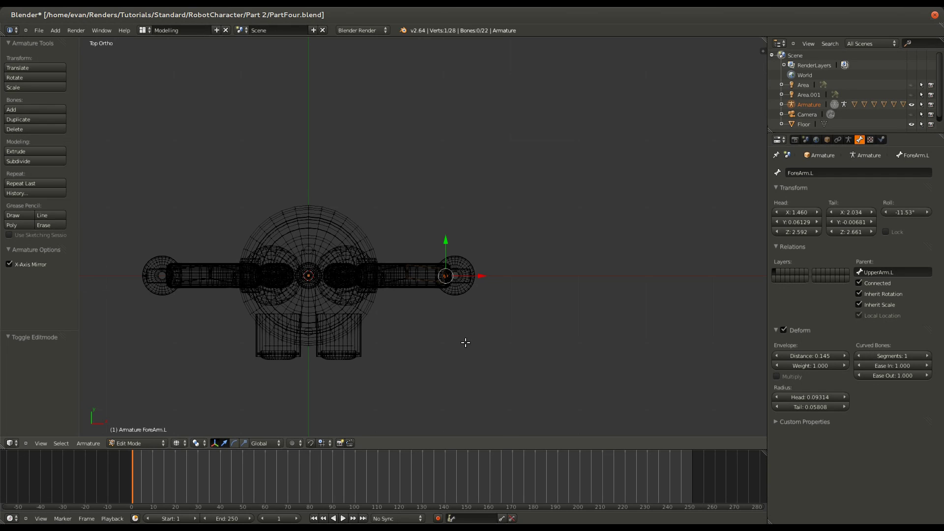
pyautogui.scroll(6, 475, 348)
pyautogui.scroll(-4, 474, 348)
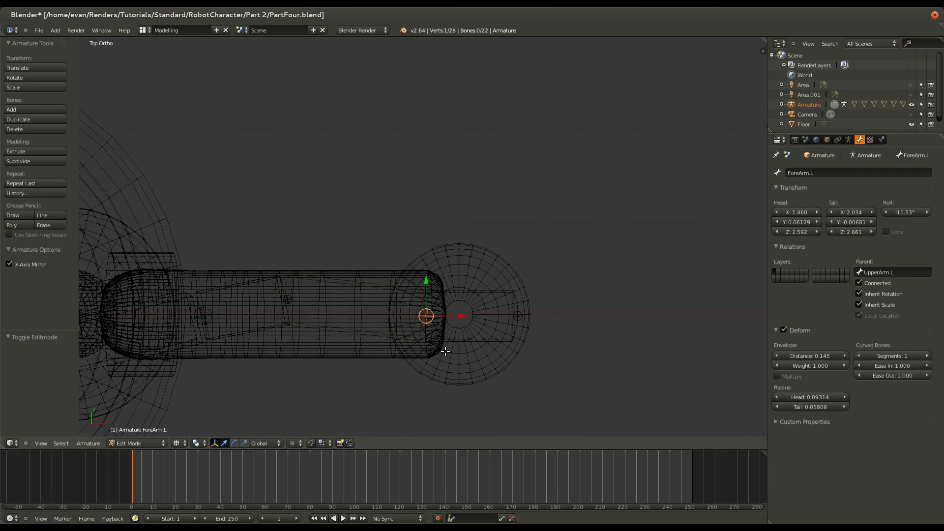
pyautogui.scroll(3, 419, 325)
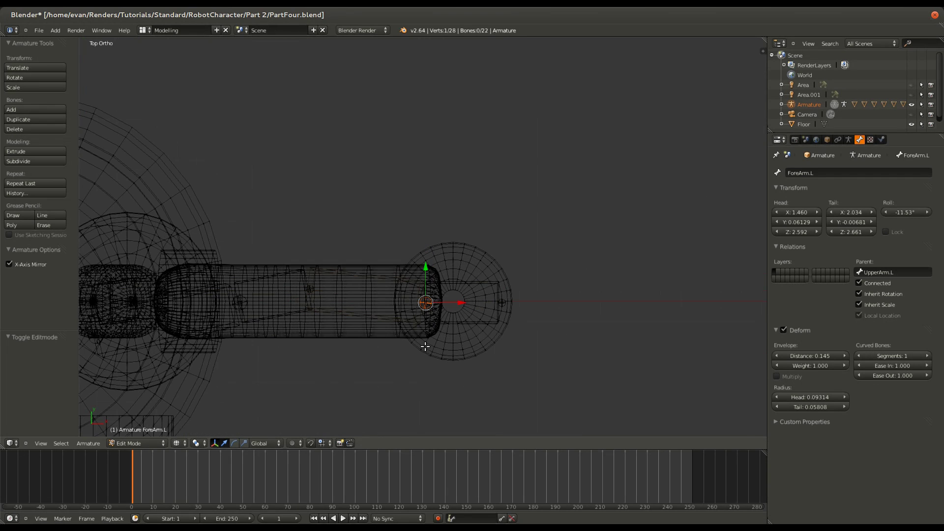
pyautogui.press('e')
pyautogui.press('y')
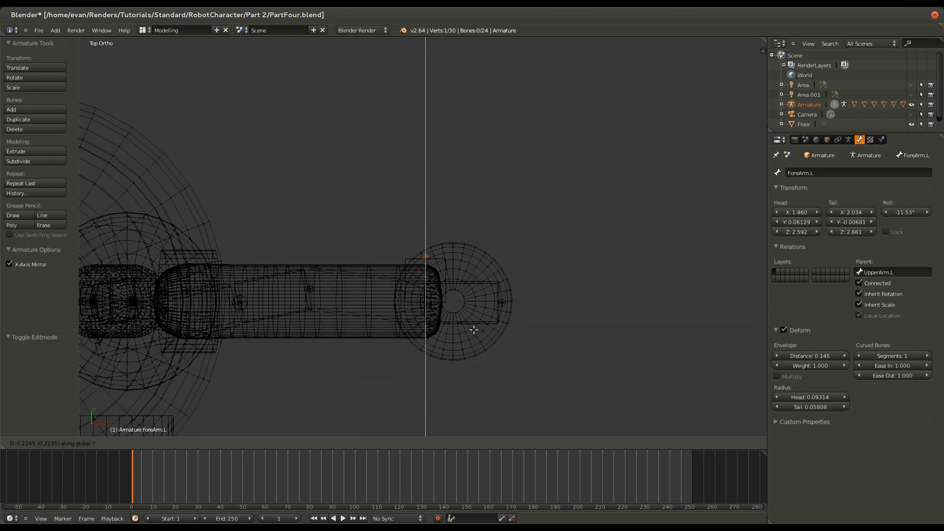
pyautogui.click(473, 311)
# Lengthen the new wrist bone by moving its tail about 0.152 along the Y axis
pyautogui.rightClick(427, 307)
pyautogui.moveTo(438, 333); pyautogui.dragTo(401, 241, button='middle')
pyautogui.scroll(4, 411, 301)
pyautogui.press('z')
pyautogui.moveTo(409, 340)
pyautogui.mouseDown(button='middle')
pyautogui.moveTo(397, 373)
pyautogui.moveTo(447, 418)
pyautogui.moveTo(503, 373)
pyautogui.mouseUp(button='middle')
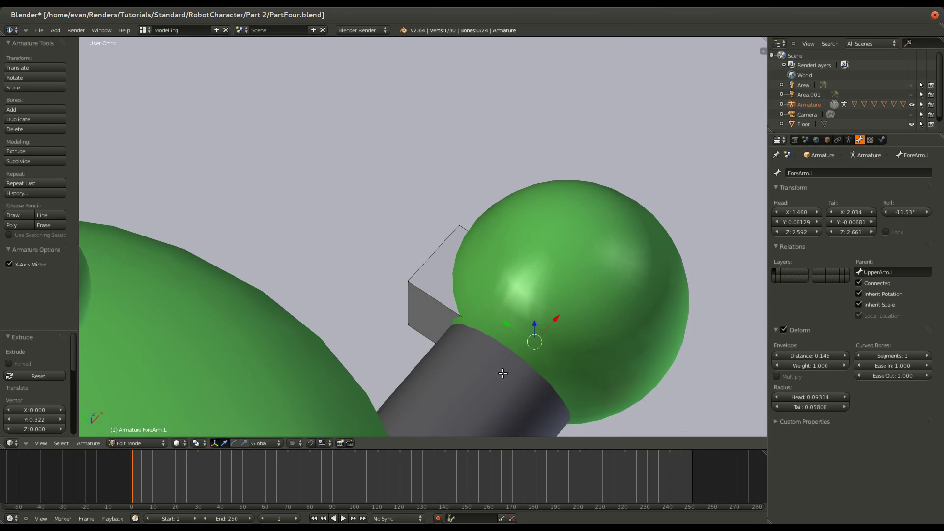
pyautogui.press('z')
pyautogui.hotkey('shift', 'r')
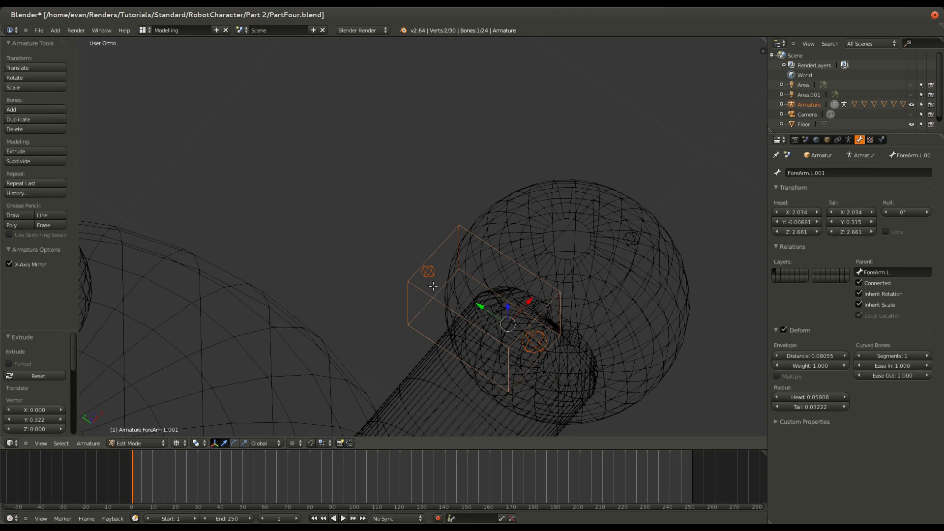
pyautogui.rightClick(434, 279)
pyautogui.press('KP_7')
pyautogui.press('g')
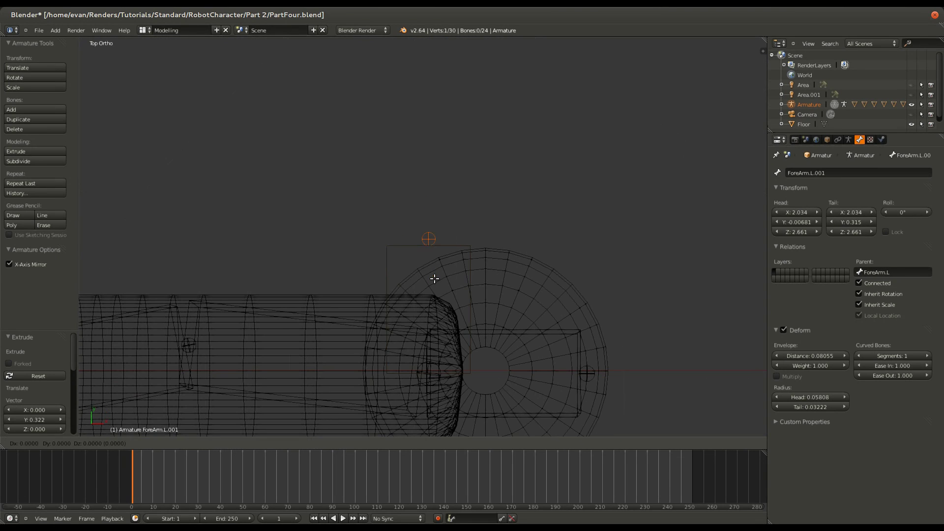
pyautogui.press('y')
pyautogui.click(470, 209)
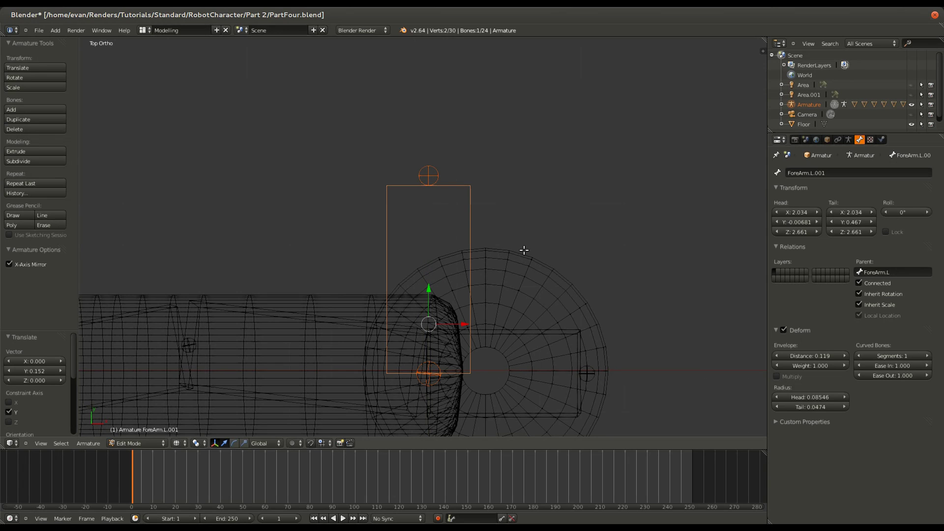
# Clear the parent of the new wrist bone and test-move it along the Y axis
pyautogui.hotkey('alt', 'p')
pyautogui.click(507, 251)
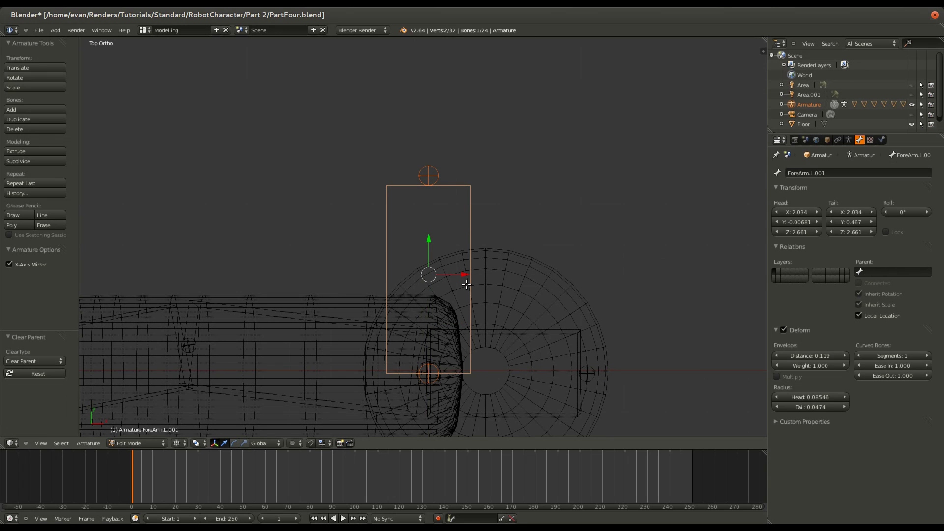
pyautogui.press('g')
pyautogui.press('y')
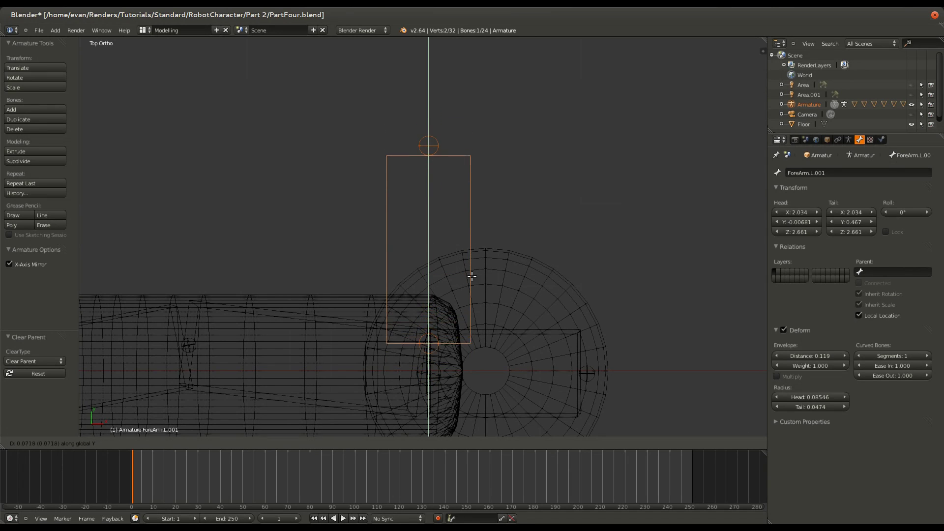
pyautogui.click(471, 297)
# Test-move the mirrored wrist bone on the right arm, cancel the move, and reselect the left wrist bone
pyautogui.scroll(-5, 399, 357)
pyautogui.scroll(-4, 379, 316)
pyautogui.keyDown('ctrl'); pyautogui.scroll(-7, 378, 314); pyautogui.keyUp('ctrl')
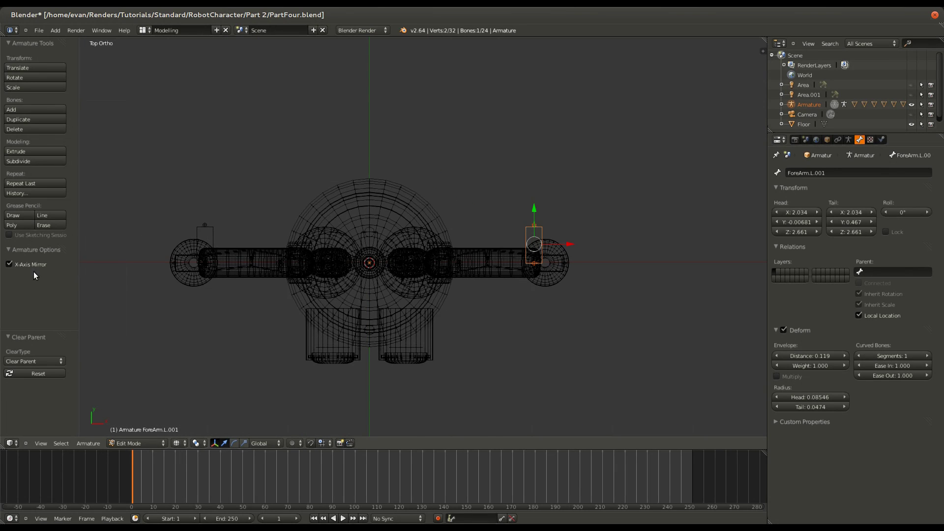
pyautogui.keyDown('ctrl'); pyautogui.scroll(-6, 246, 312); pyautogui.keyUp('ctrl')
pyautogui.rightClick(323, 239)
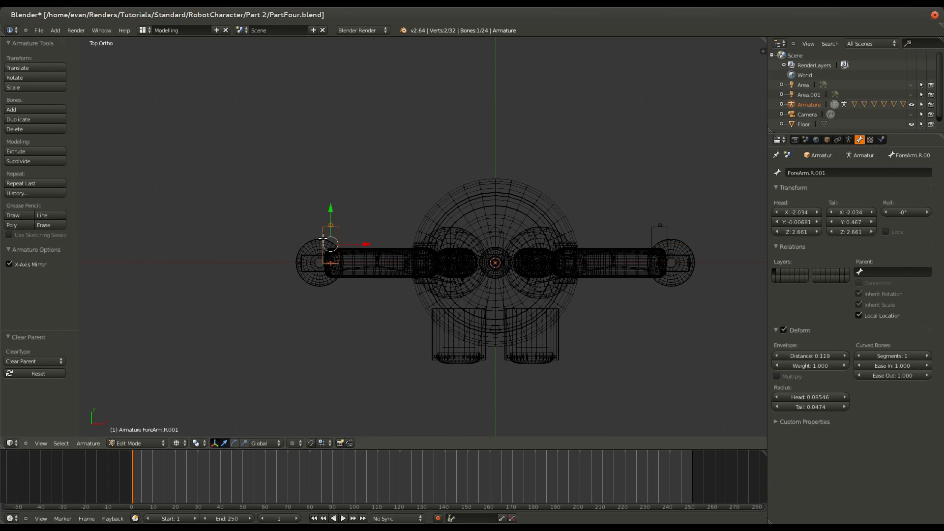
pyautogui.press('g')
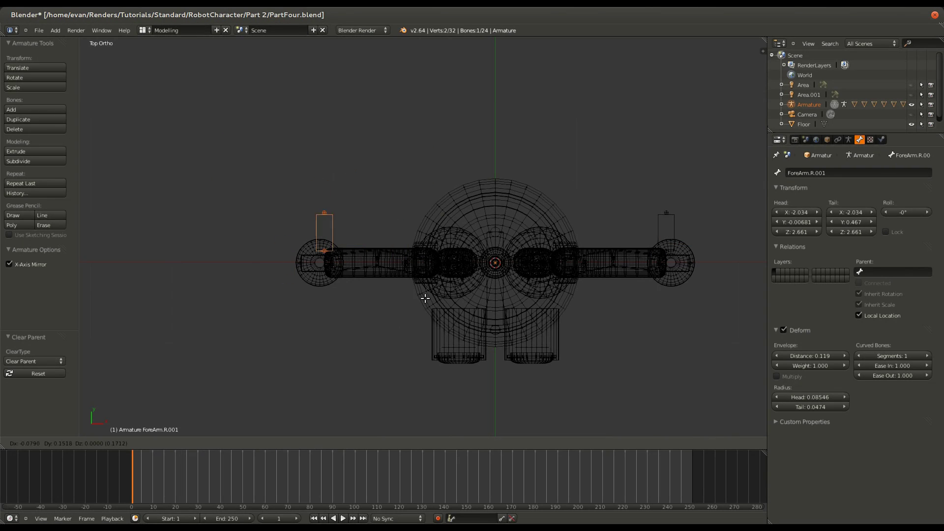
pyautogui.rightClick(465, 282)
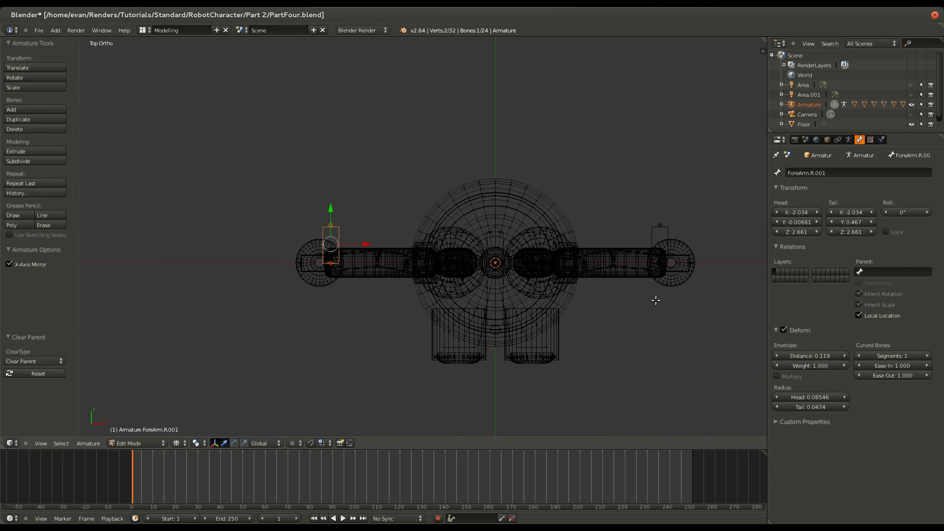
pyautogui.keyDown('ctrl'); pyautogui.scroll(7, 656, 300); pyautogui.keyUp('ctrl')
pyautogui.rightClick(527, 235)
# Rename the left wrist bone as ForeArmControl.L
pyautogui.click(829, 176)
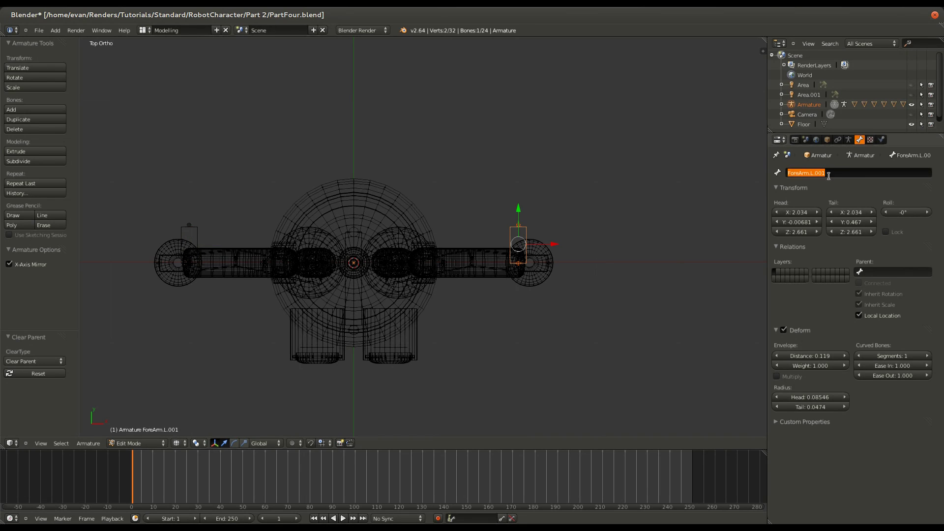
pyautogui.click(838, 174)
pyautogui.press('BackSpace')
pyautogui.press('BackSpace')
pyautogui.press('BackSpace')
pyautogui.hotkey('shift', 'Right')
pyautogui.hotkey('shift', 'Right')
pyautogui.hotkey('shift', 'Right')
pyautogui.hotkey('shift', 'Right')
pyautogui.press('Right')
pyautogui.press('Home')
pyautogui.write('Control')
pyautogui.press('Return')
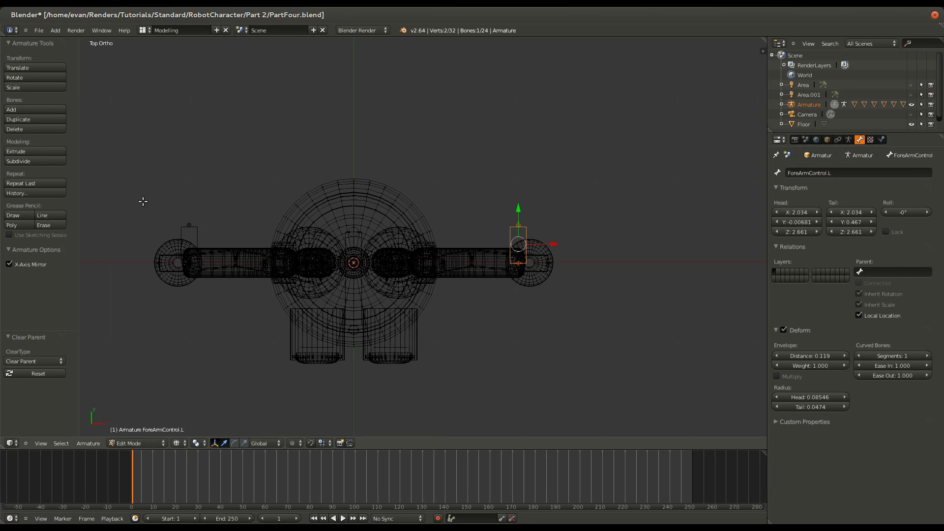
# Rename the left wrist bone as ArmTarget.L
pyautogui.click(825, 173)
pyautogui.click(826, 174)
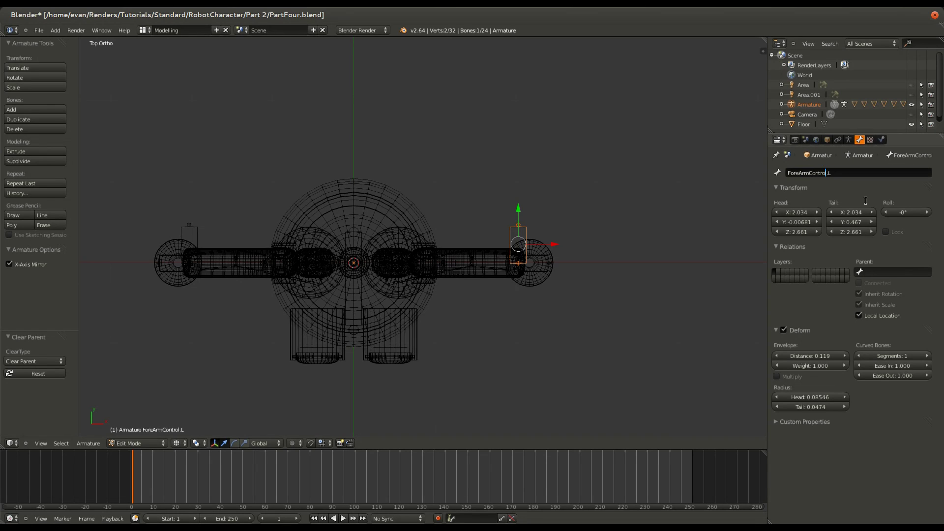
pyautogui.press('BackSpace')
pyautogui.press('BackSpace')
pyautogui.press('BackSpace')
pyautogui.press('BackSpace')
pyautogui.press('BackSpace')
pyautogui.press('BackSpace')
pyautogui.press('BackSpace')
pyautogui.press('BackSpace')
pyautogui.press('BackSpace')
pyautogui.press('BackSpace')
pyautogui.press('BackSpace')
pyautogui.press('BackSpace')
pyautogui.press('BackSpace')
pyautogui.press('BackSpace')
pyautogui.write('ArmTarget')
pyautogui.press('Return')
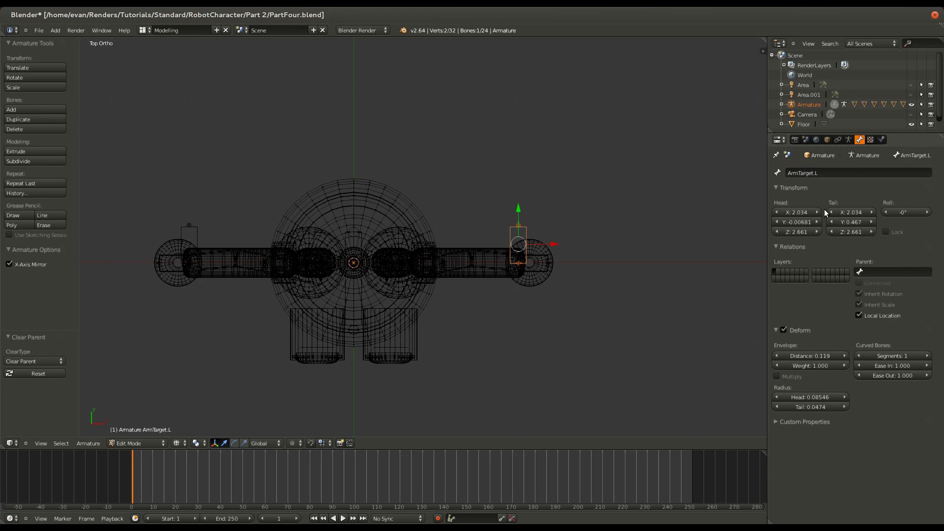
# Rename the mirrored right wrist bone as ArmTarget.R and save the file over the existing one
pyautogui.hotkey('ctrl', 's')
pyautogui.click(460, 268)
pyautogui.keyDown('ctrl'); pyautogui.scroll(-6, 309, 238); pyautogui.keyUp('ctrl')
pyautogui.rightClick(287, 227)
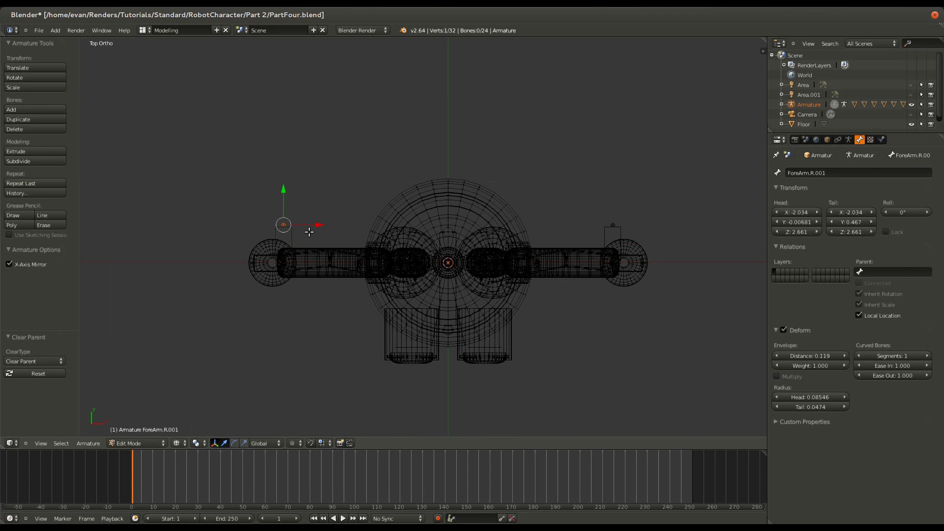
pyautogui.doubleClick(839, 173)
pyautogui.press('BackSpace')
pyautogui.press('BackSpace')
pyautogui.press('BackSpace')
pyautogui.press('BackSpace')
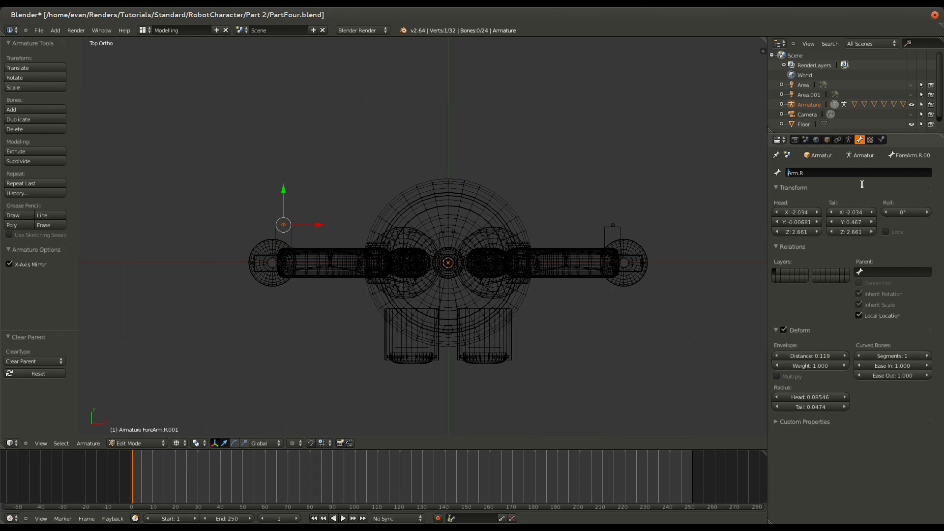
pyautogui.press('Return')
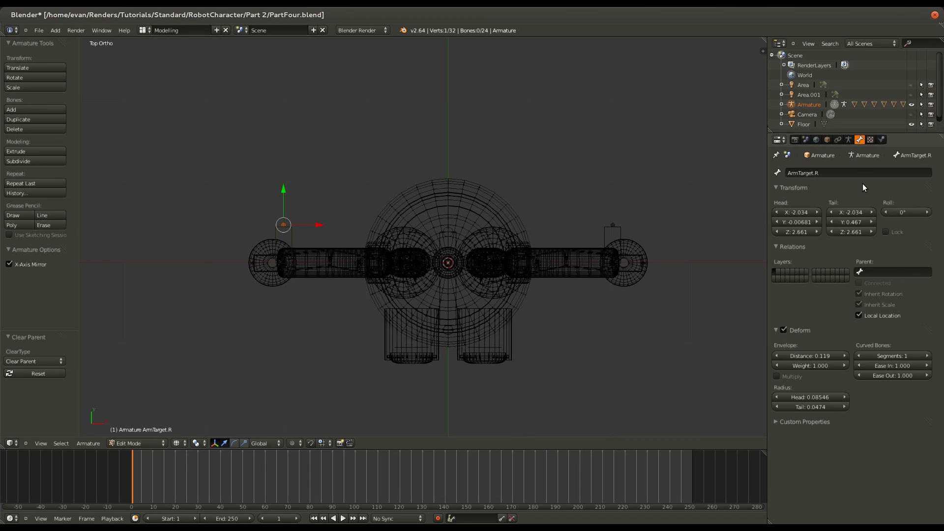
pyautogui.hotkey('ctrl', 's')
pyautogui.click(364, 72)
# Select the ArmTarget.L bone at the left wrist and switch the armature to Pose Mode
pyautogui.scroll(-4, 394, 197)
pyautogui.keyDown('ctrl'); pyautogui.scroll(6, 446, 321); pyautogui.keyUp('ctrl')
pyautogui.keyDown('ctrl'); pyautogui.scroll(-3, 446, 321); pyautogui.keyUp('ctrl')
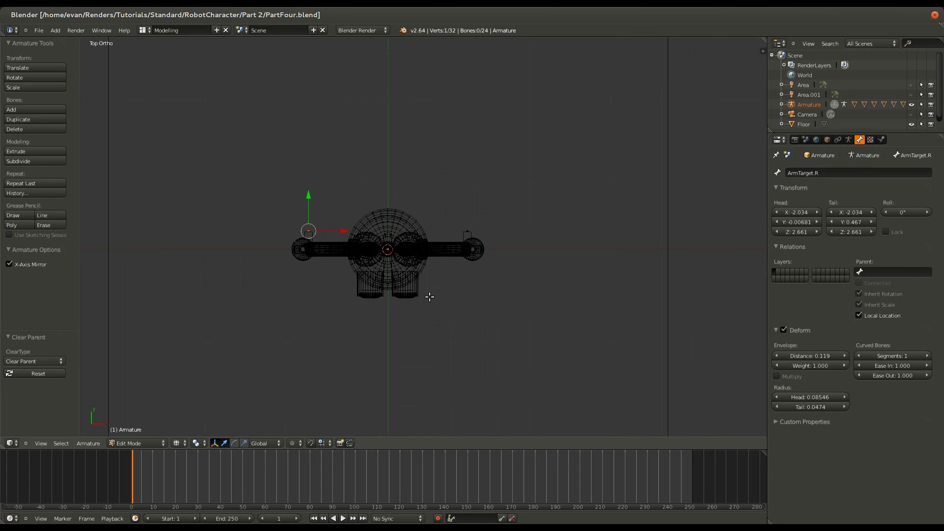
pyautogui.keyDown('shift'); pyautogui.scroll(-1, 431, 296); pyautogui.keyUp('shift')
pyautogui.scroll(4, 431, 296)
pyautogui.rightClick(511, 209)
pyautogui.keyDown('ctrl'); pyautogui.scroll(-2, 512, 236); pyautogui.keyUp('ctrl')
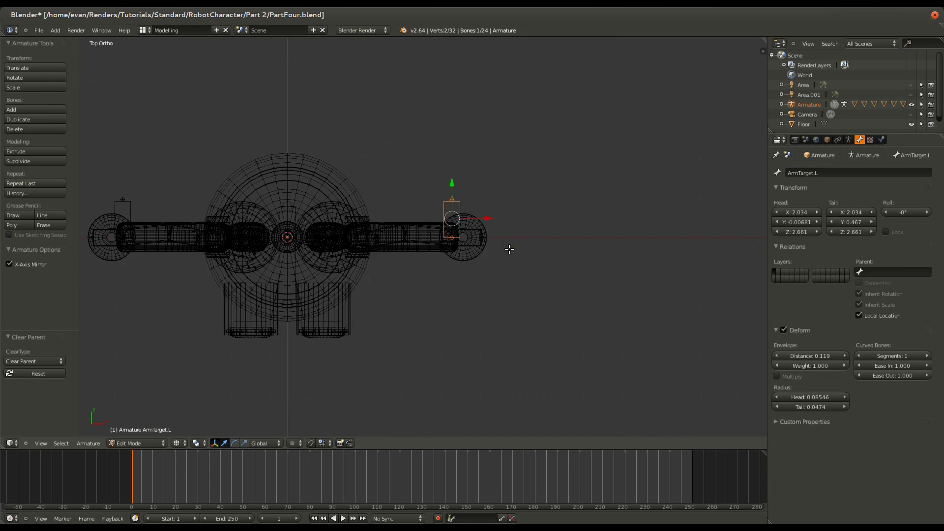
pyautogui.keyDown('ctrl'); pyautogui.scroll(-1, 512, 247); pyautogui.keyUp('ctrl')
pyautogui.scroll(2, 446, 246)
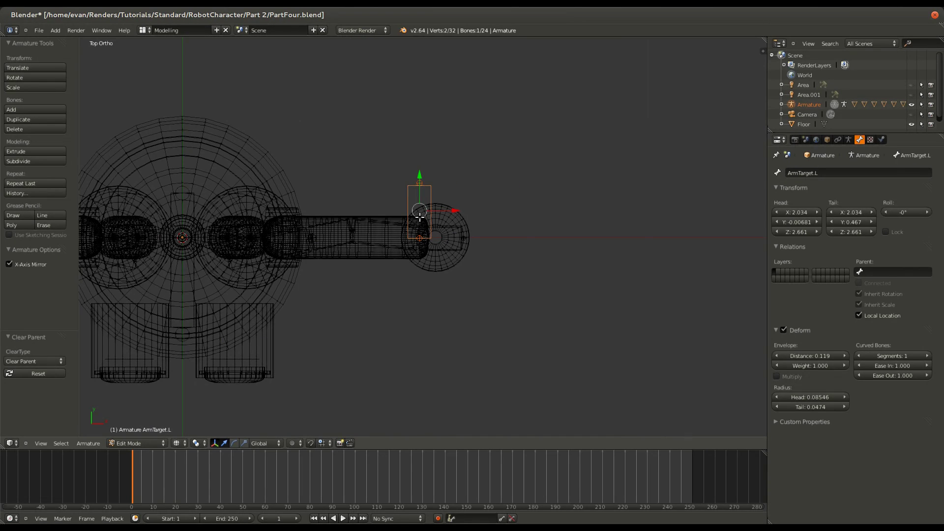
pyautogui.hotkey('ctrl', 'Tab')
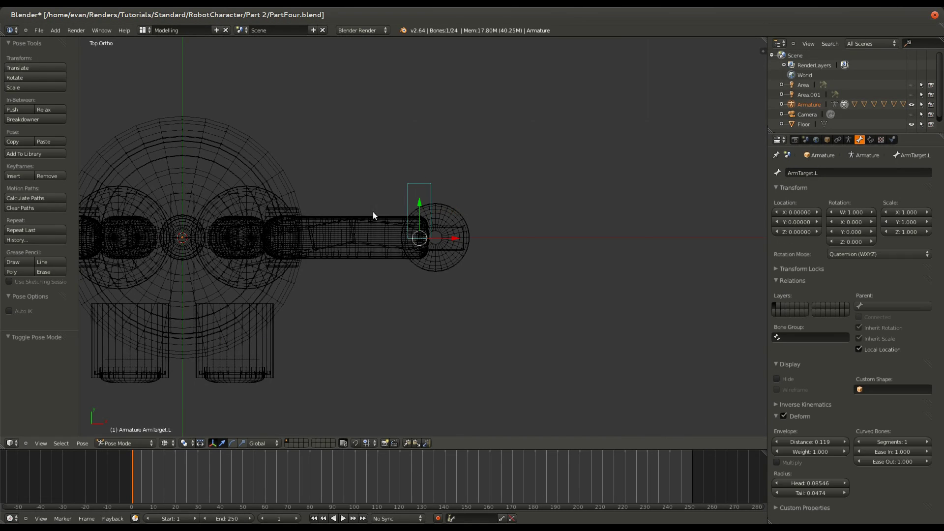
# Try to add an IK constraint between the left forearm bone and ArmTarget.L with ArmTarget.L active, and undo it
pyautogui.keyDown('shift'); pyautogui.rightClick(347, 231); pyautogui.keyUp('shift')
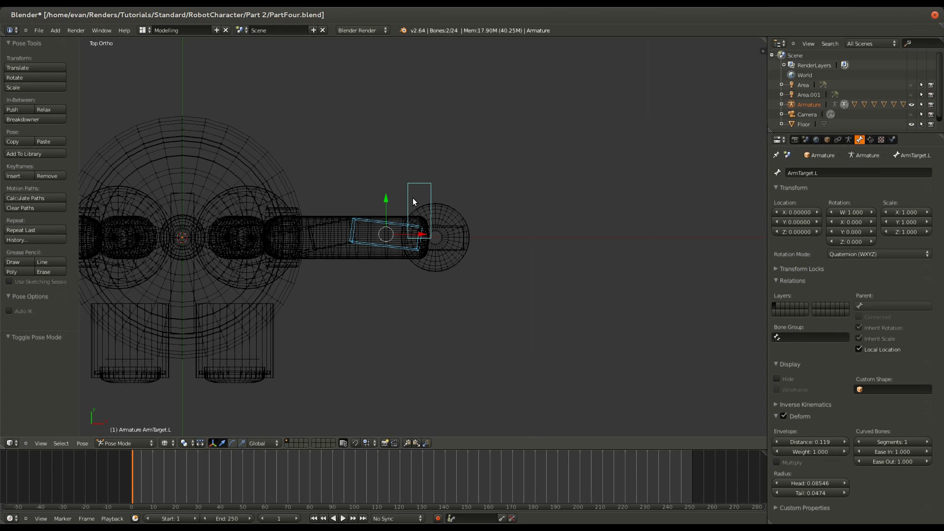
pyautogui.hotkey('shift', 'i')
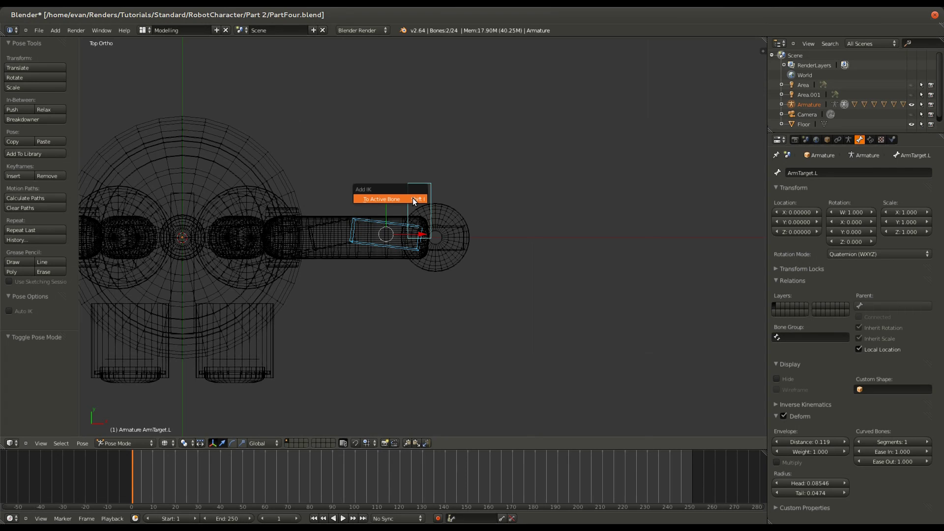
pyautogui.click(403, 199)
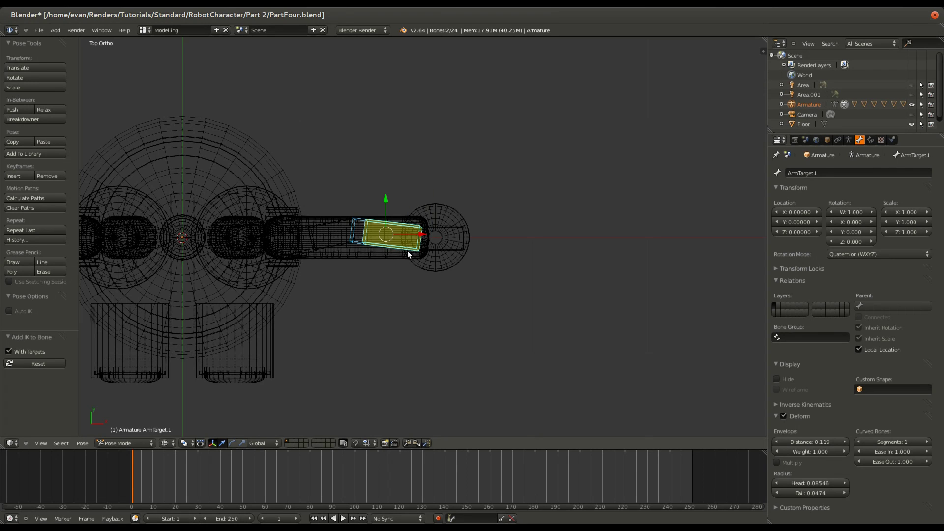
pyautogui.hotkey('ctrl', 'z')
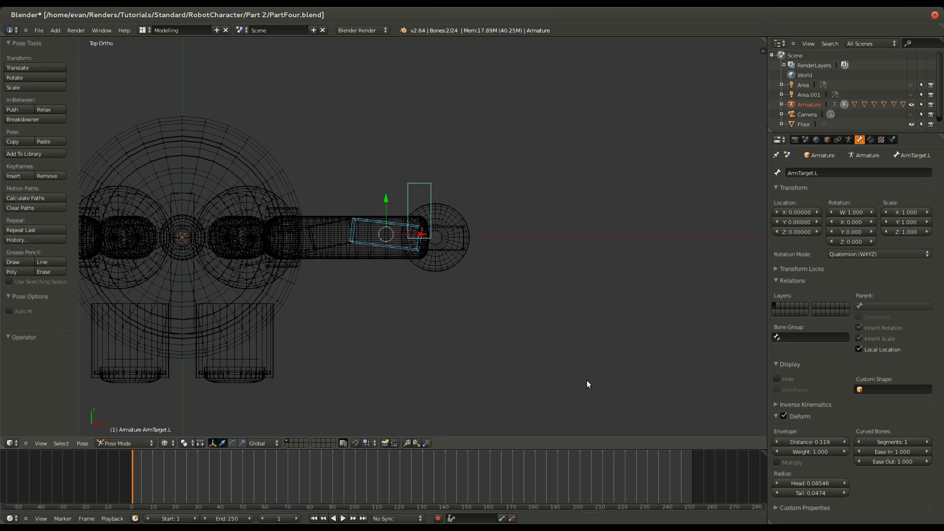
# Turn on the Screencast Keys display in the 3D view and save the file
pyautogui.press('n')
pyautogui.scroll(-6, 713, 397)
pyautogui.click(708, 427)
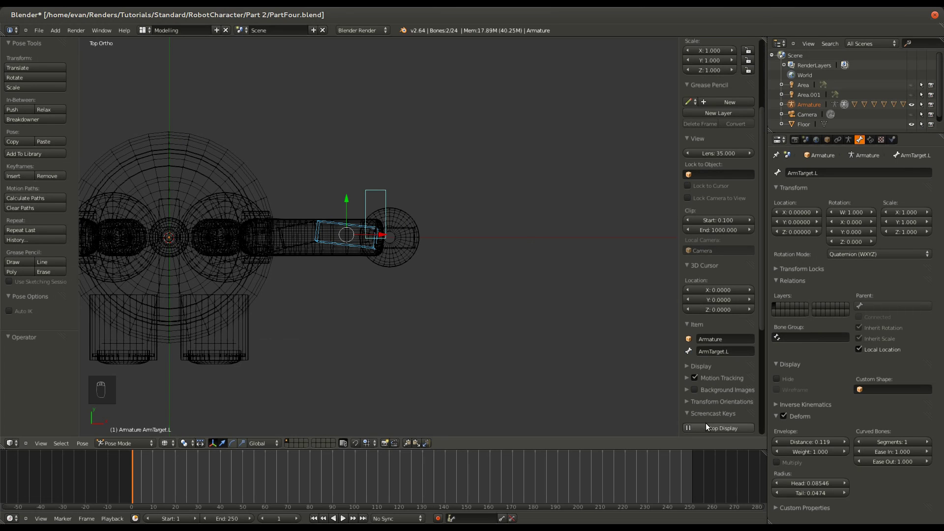
pyautogui.press('n')
pyautogui.hotkey('ctrl', 's')
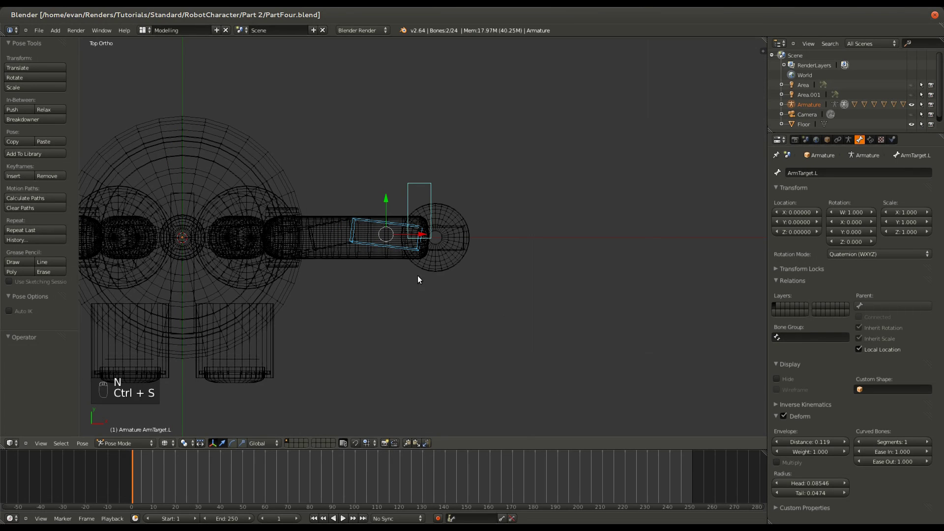
# Add an IK constraint to the ForeArm.L bone with ArmTarget.L as its target
pyautogui.click(427, 213)
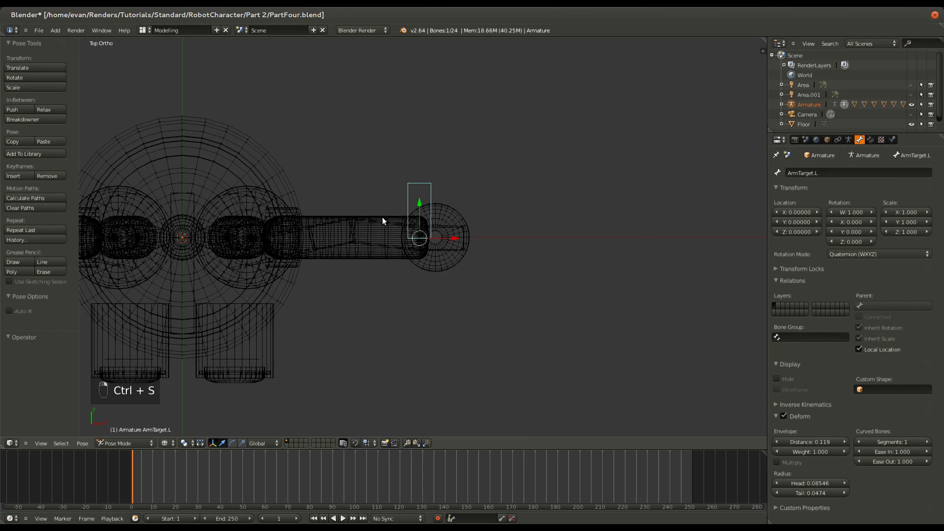
pyautogui.keyDown('shift'); pyautogui.rightClick(388, 227); pyautogui.keyUp('shift')
pyautogui.hotkey('shift', 'i')
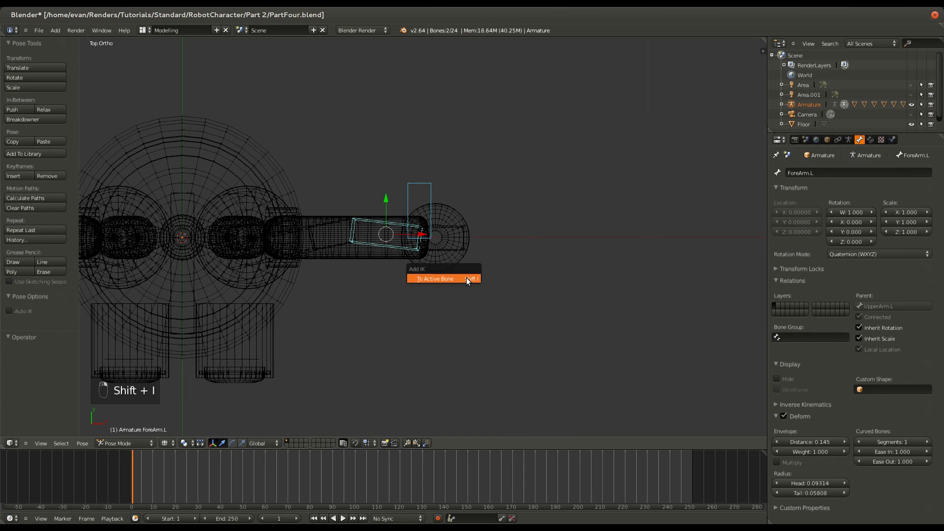
pyautogui.click(466, 278)
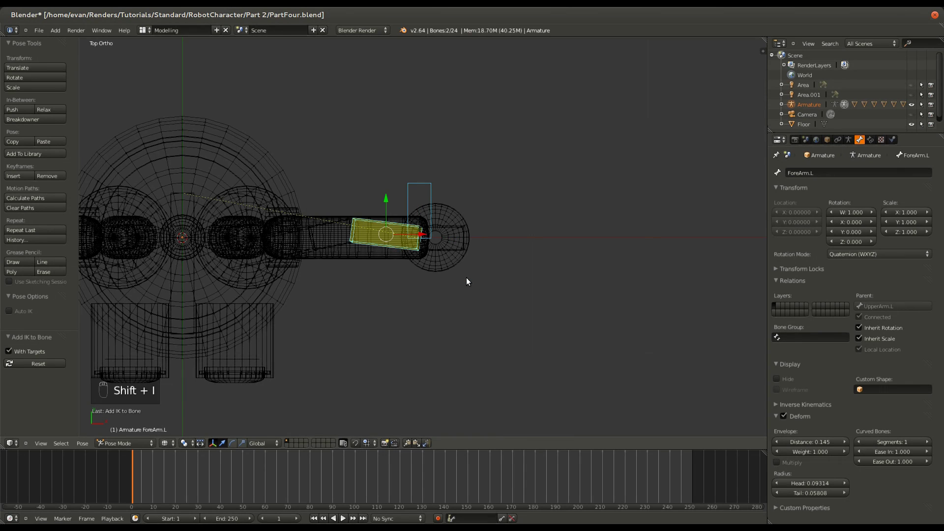
# Test-move ArmTarget.L in the top and front views, cancelling each move
pyautogui.rightClick(427, 188)
pyautogui.press('g')
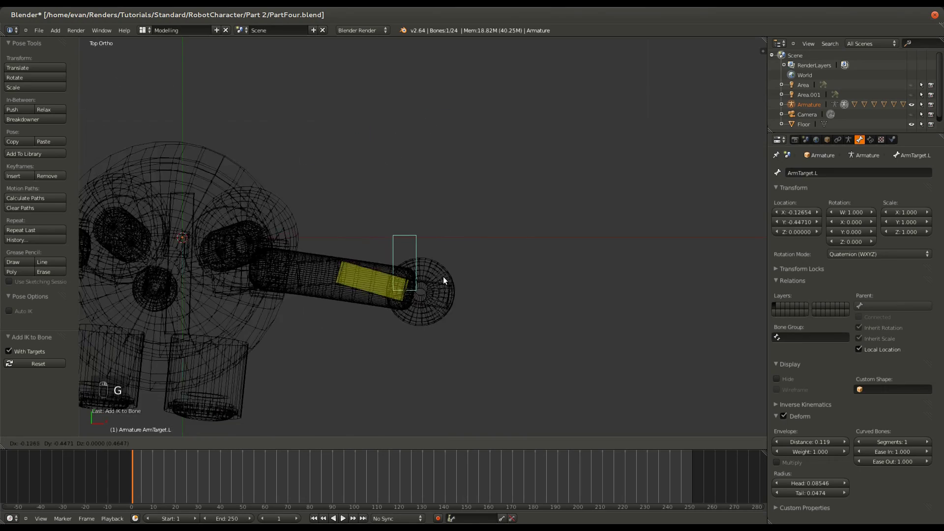
pyautogui.rightClick(394, 196)
pyautogui.press('KP_1')
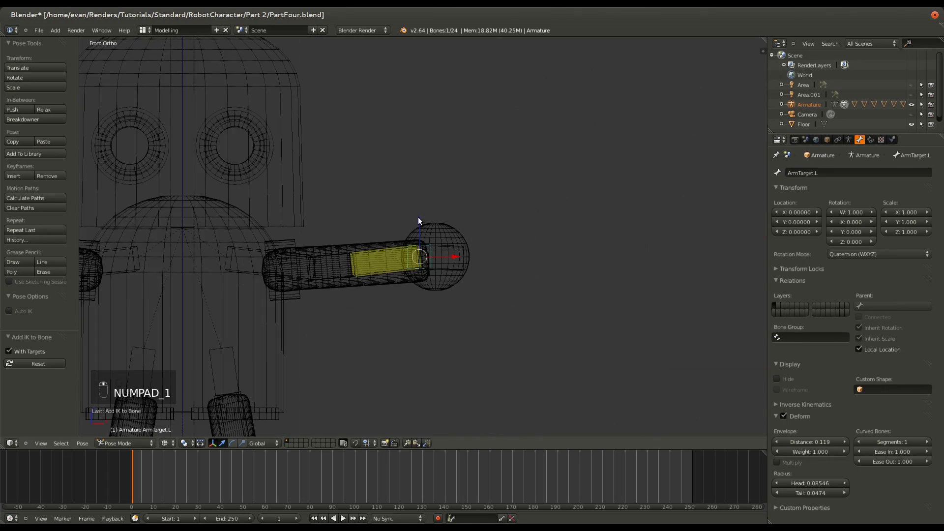
pyautogui.scroll(-4, 492, 236)
pyautogui.press('g')
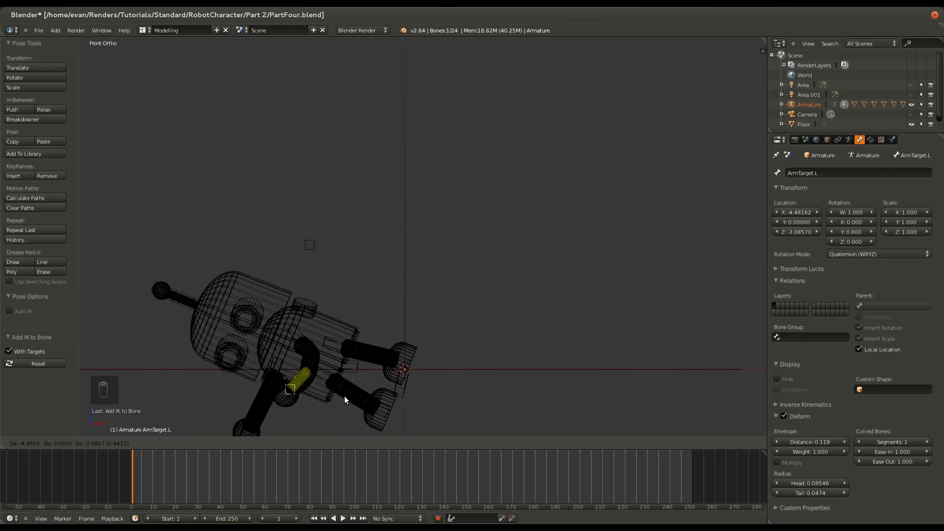
pyautogui.rightClick(542, 249)
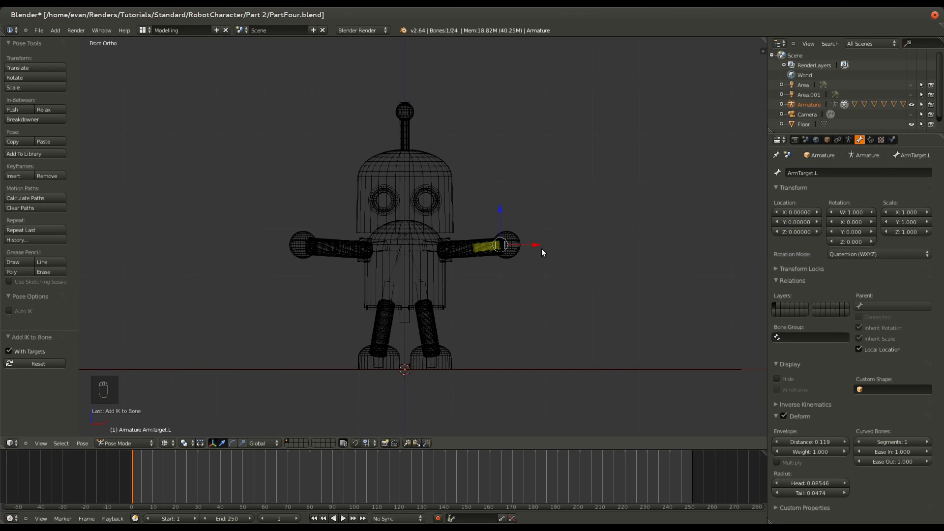
# Set the chain length of the IK constraint on ForeArm.L to 2
pyautogui.click(870, 140)
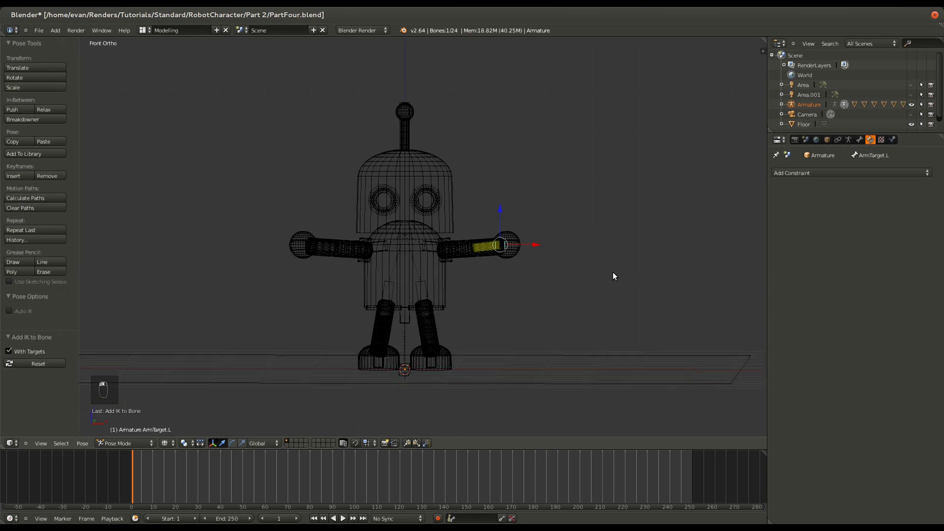
pyautogui.moveTo(613, 274); pyautogui.dragTo(453, 315, button='middle')
pyautogui.rightClick(446, 316)
pyautogui.rightClick(481, 327)
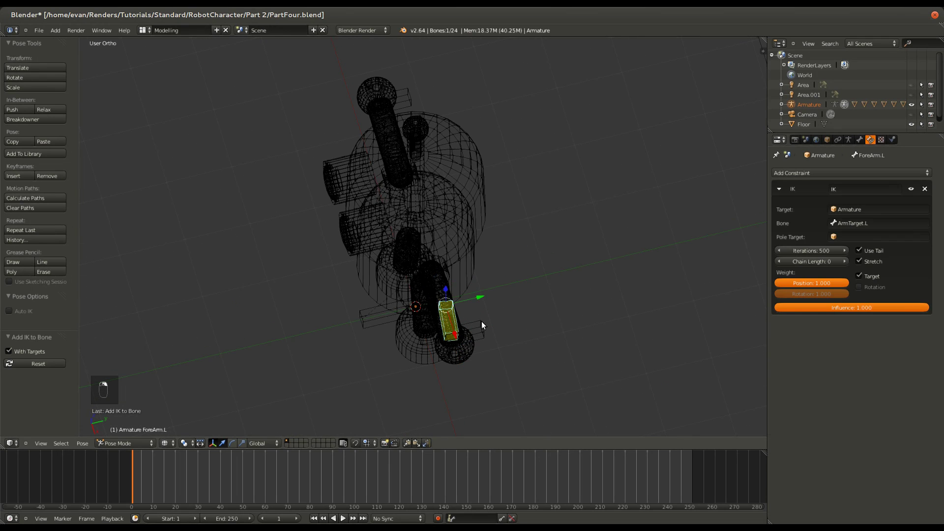
pyautogui.moveTo(545, 308)
pyautogui.mouseDown(button='middle')
pyautogui.moveTo(574, 279)
pyautogui.moveTo(545, 295)
pyautogui.mouseUp(button='middle')
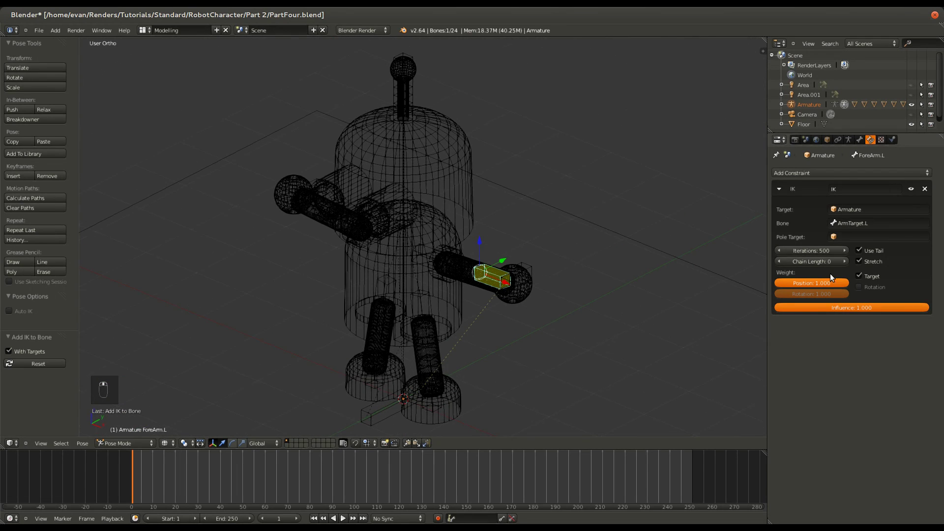
pyautogui.click(844, 259)
pyautogui.click(844, 259)
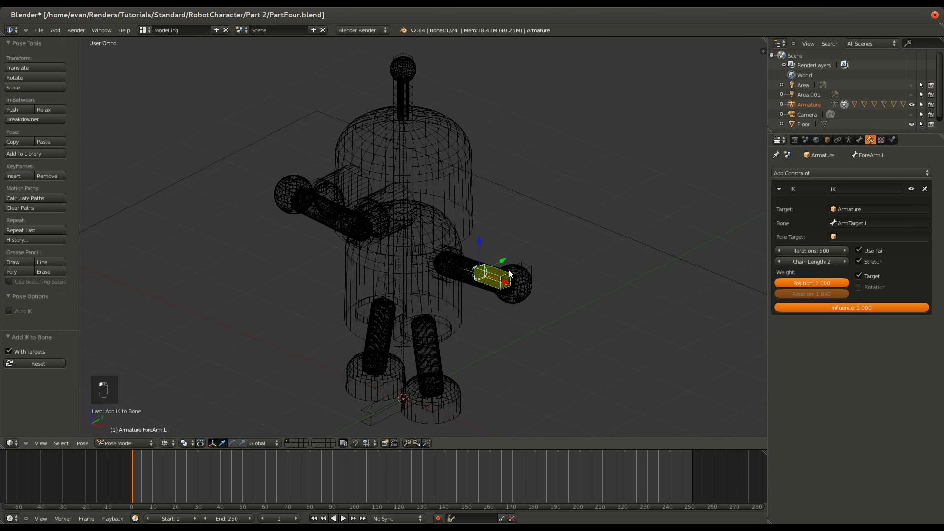
# Select ArmTarget.L and test-move it in the front view
pyautogui.moveTo(512, 276); pyautogui.dragTo(513, 305, button='middle')
pyautogui.rightClick(527, 288)
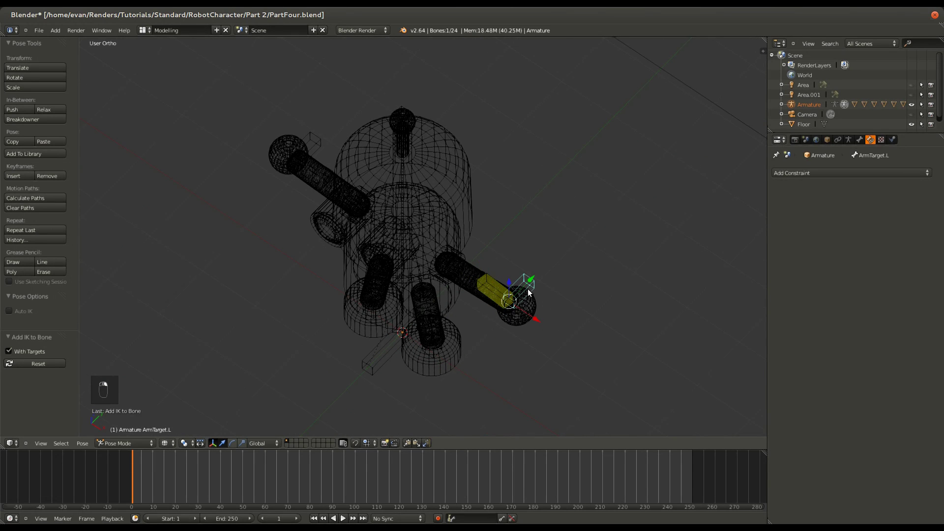
pyautogui.press('KP_1')
pyautogui.press('g')
pyautogui.click(471, 288)
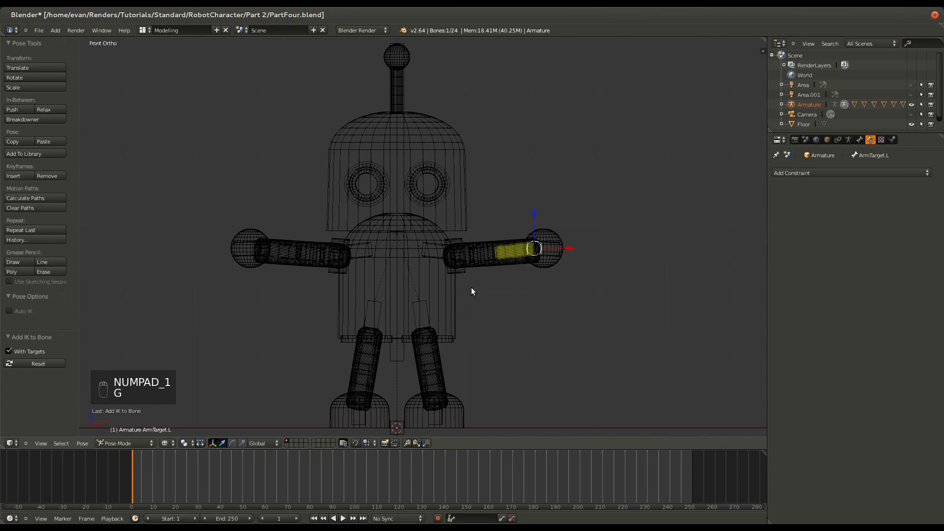
# Reselect ForeArm.L and expand the armature in the outliner to examine its pose bone hierarchy
pyautogui.moveTo(471, 287); pyautogui.dragTo(433, 330, button='middle')
pyautogui.rightClick(502, 277)
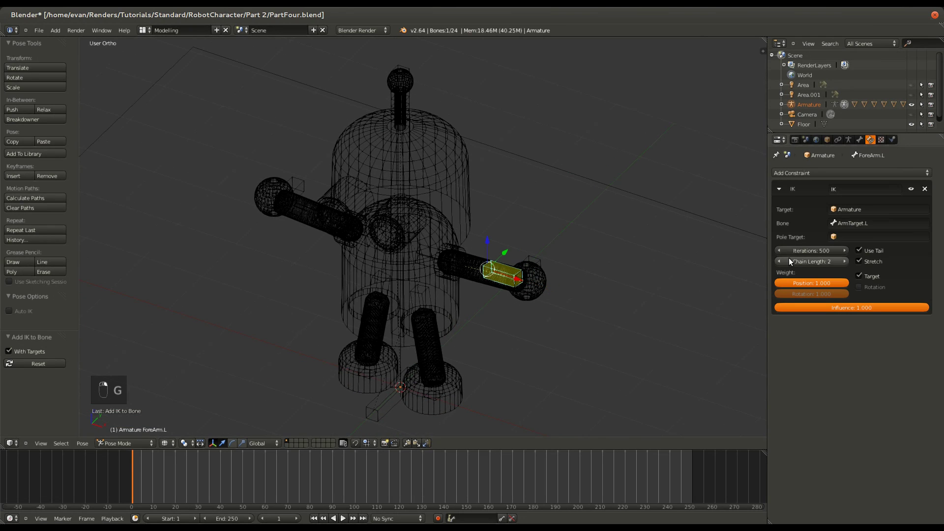
pyautogui.moveTo(501, 278); pyautogui.dragTo(458, 248, button='middle')
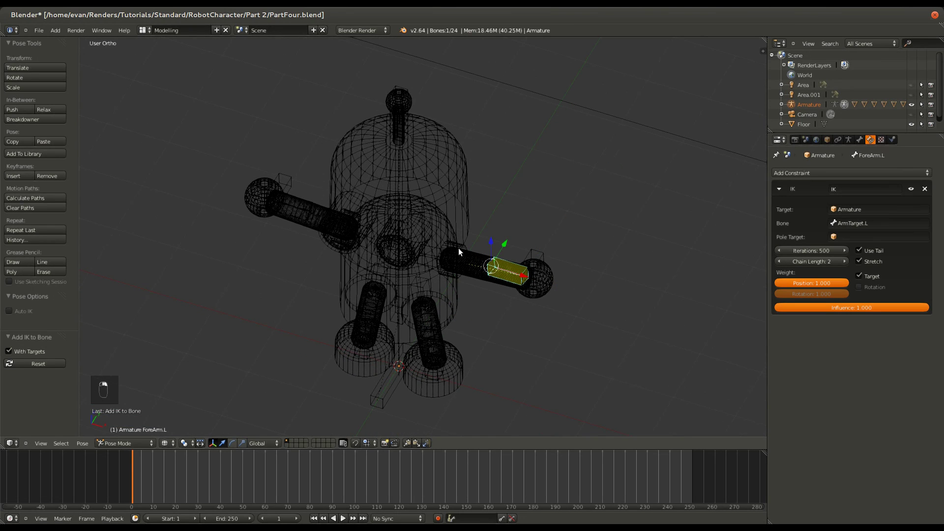
pyautogui.click(782, 104)
pyautogui.scroll(-4, 799, 103)
pyautogui.scroll(2, 831, 103)
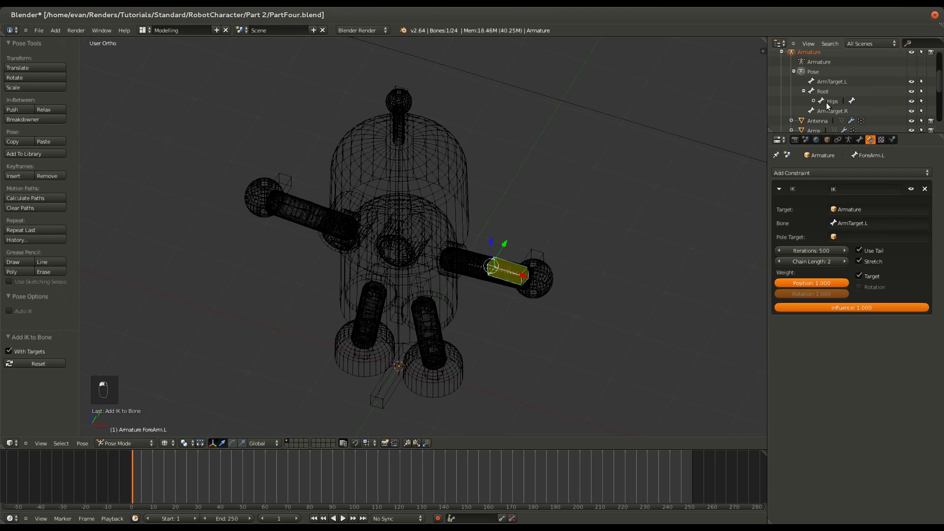
# Test-move ArmTarget.L in the angled view and cancel the move
pyautogui.rightClick(543, 258)
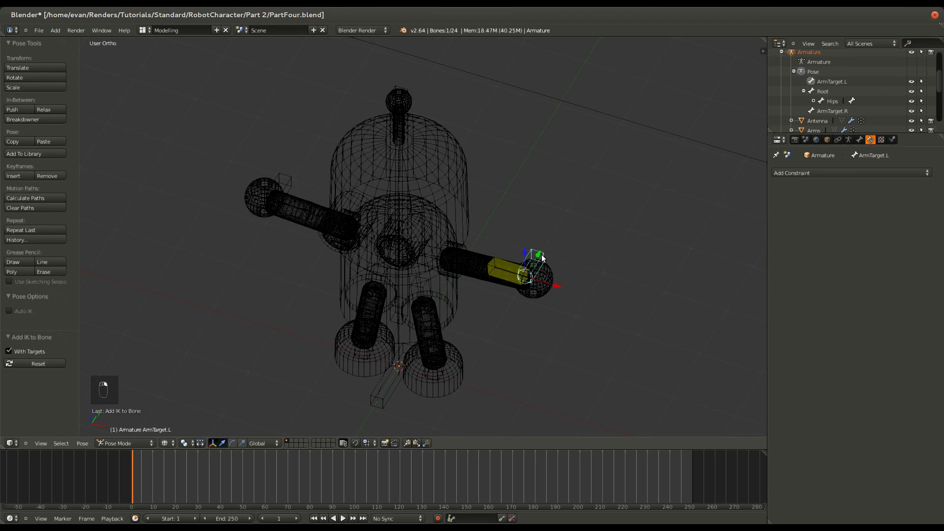
pyautogui.press('g')
pyautogui.rightClick(595, 331)
# Set the ForeArm.L IK chain length to 1, then test-move ArmTarget.L and cancel the move
pyautogui.rightClick(492, 266)
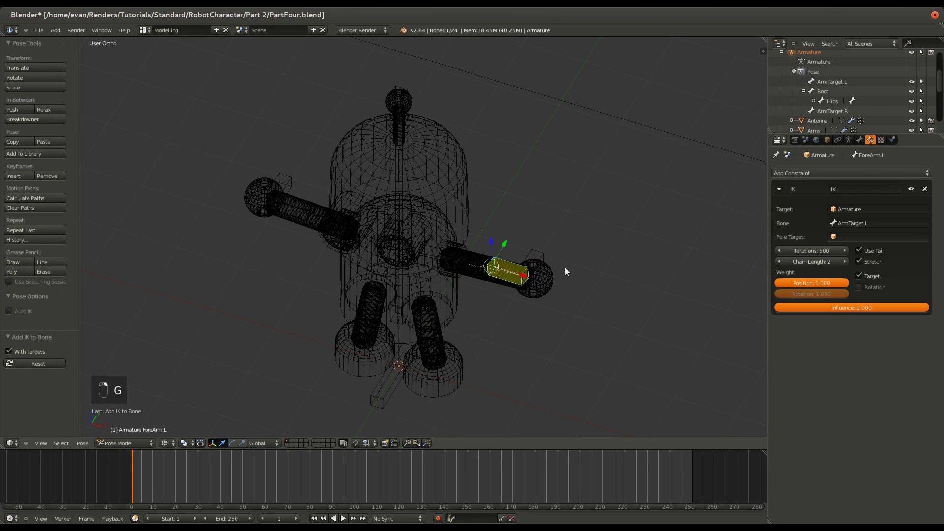
pyautogui.click(848, 261)
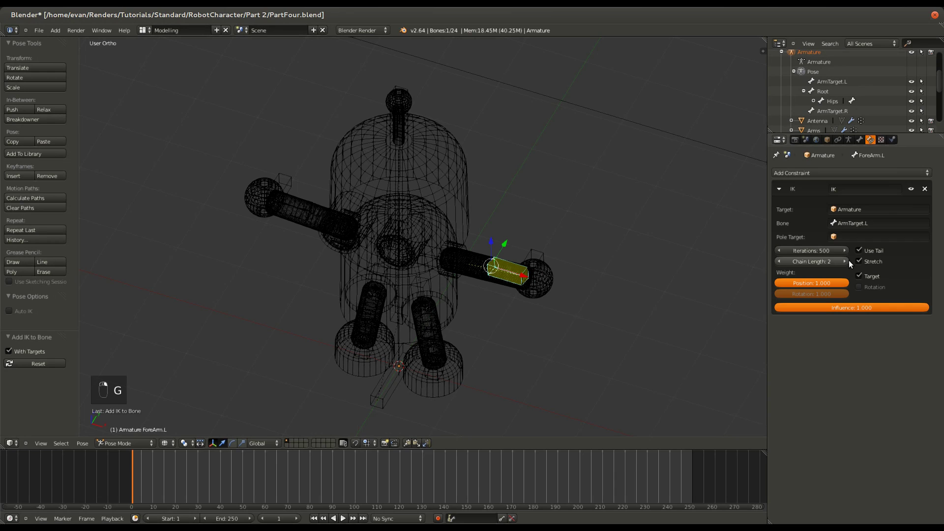
pyautogui.click(780, 261)
pyautogui.rightClick(533, 257)
pyautogui.press('g')
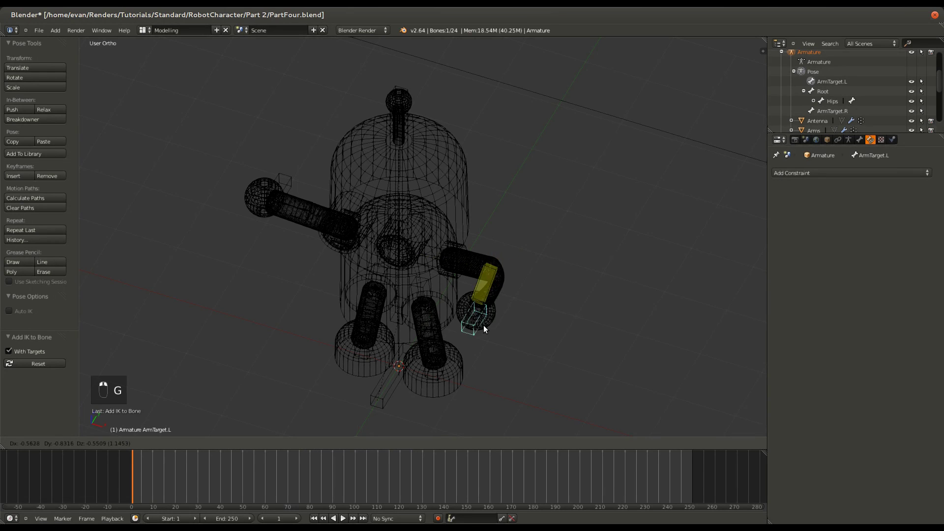
pyautogui.rightClick(483, 326)
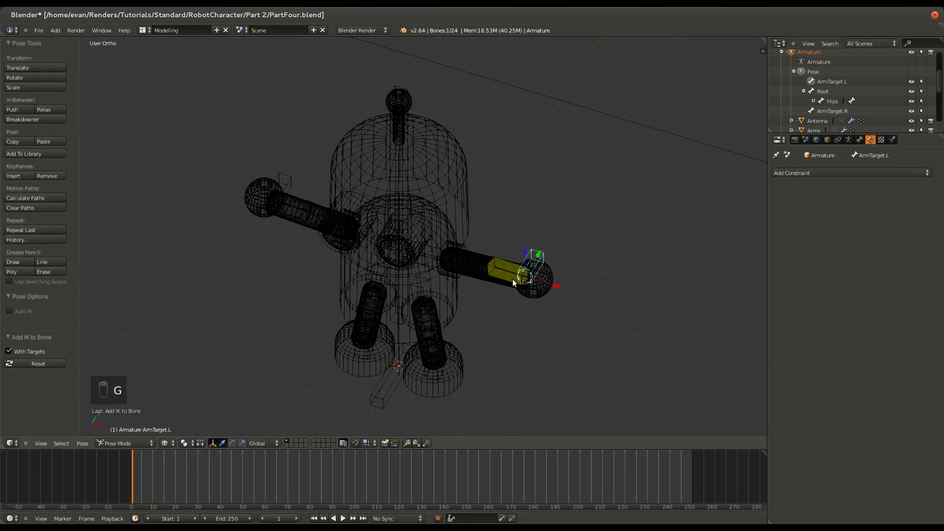
# Reselect ForeArm.L and set its IK chain length to 4
pyautogui.rightClick(513, 279)
pyautogui.click(844, 262)
pyautogui.click(844, 261)
pyautogui.click(844, 262)
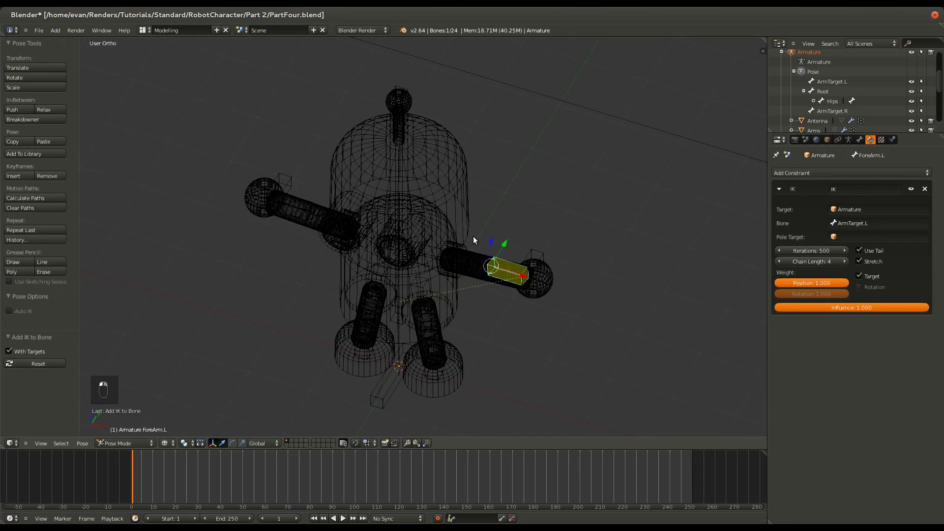
# Test-move ArmTarget.L from an angled view and from a view facing the robot's front, cancelling both moves
pyautogui.rightClick(534, 252)
pyautogui.press('g')
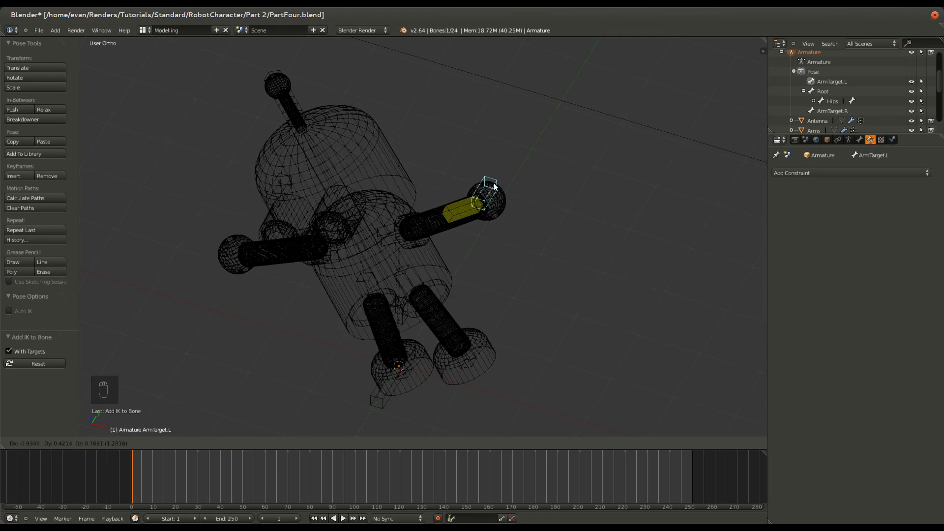
pyautogui.rightClick(459, 258)
pyautogui.moveTo(458, 258); pyautogui.dragTo(521, 255, button='middle')
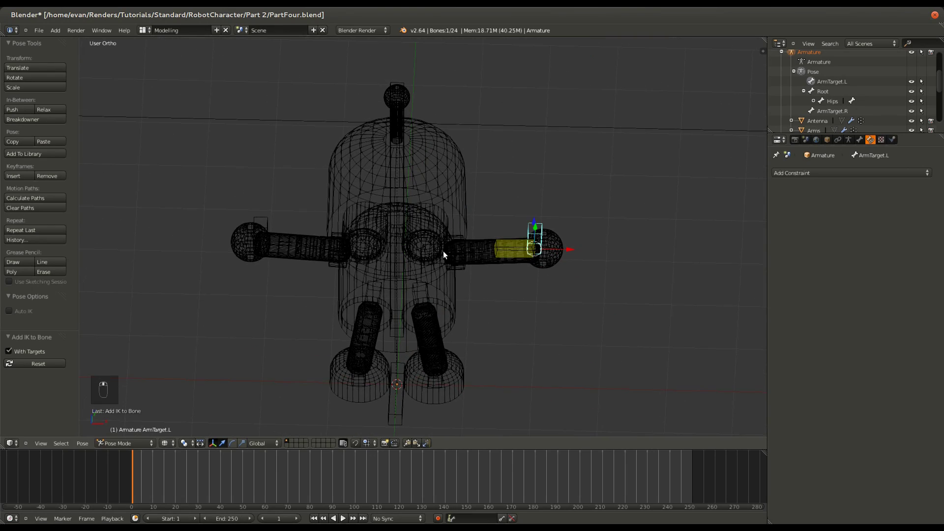
pyautogui.press('g')
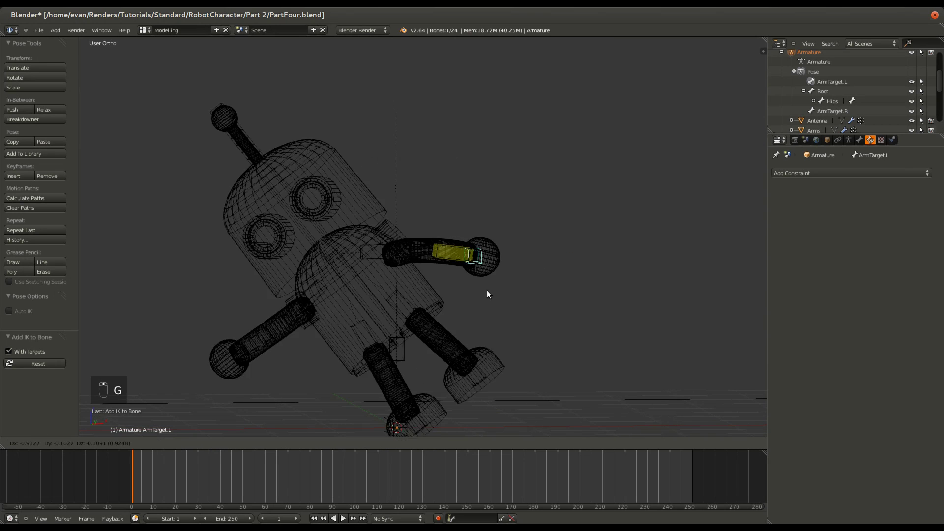
pyautogui.rightClick(551, 311)
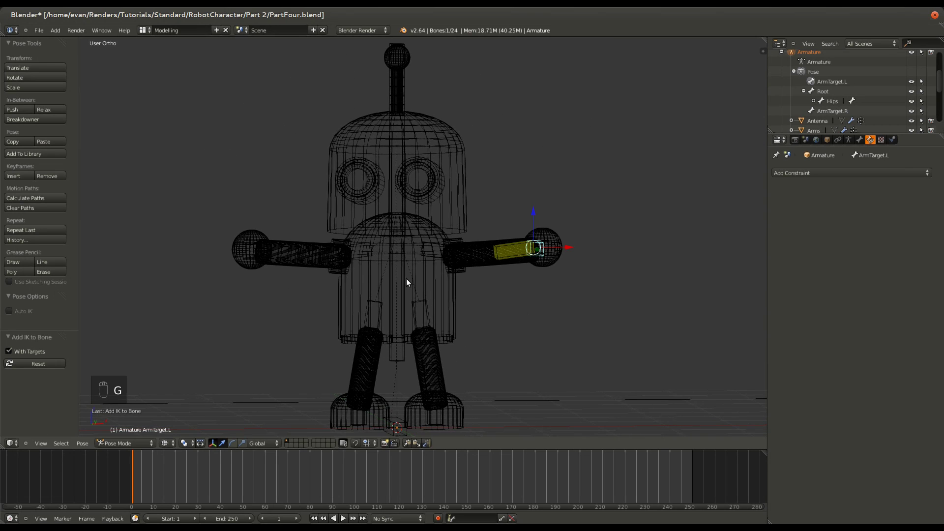
pyautogui.rightClick(393, 273)
pyautogui.keyDown('shift'); pyautogui.rightClick(541, 256); pyautogui.keyUp('shift')
pyautogui.hotkey('ctrl', 'Tab')
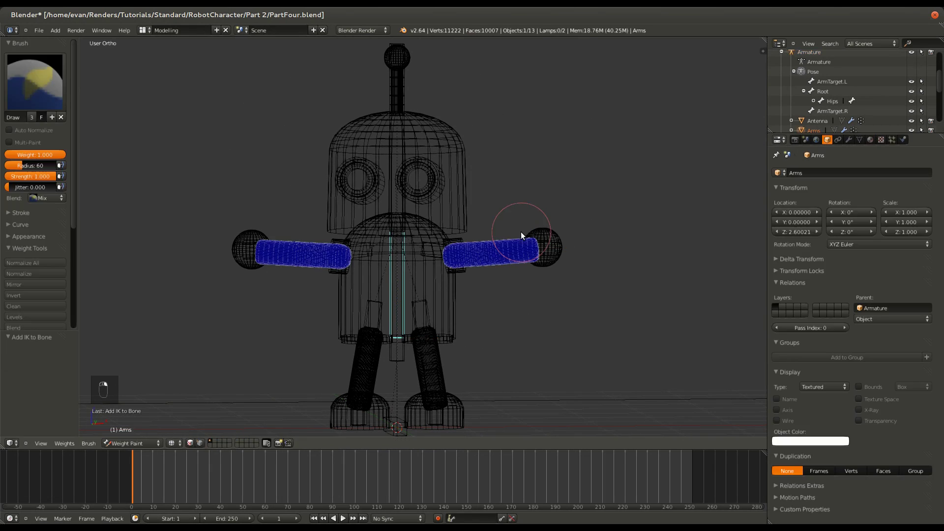
pyautogui.moveTo(523, 261); pyautogui.dragTo(504, 335, button='middle')
pyautogui.press('Escape')
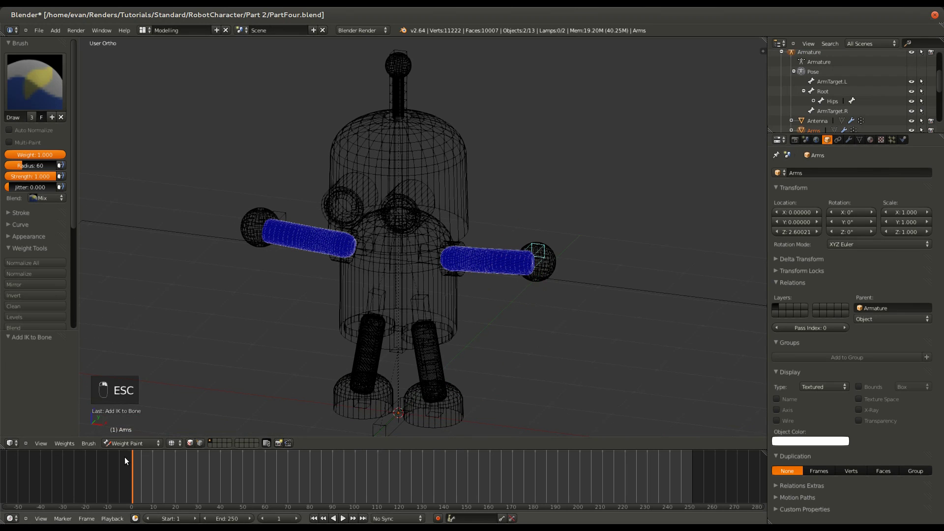
pyautogui.click(131, 443)
pyautogui.click(129, 433)
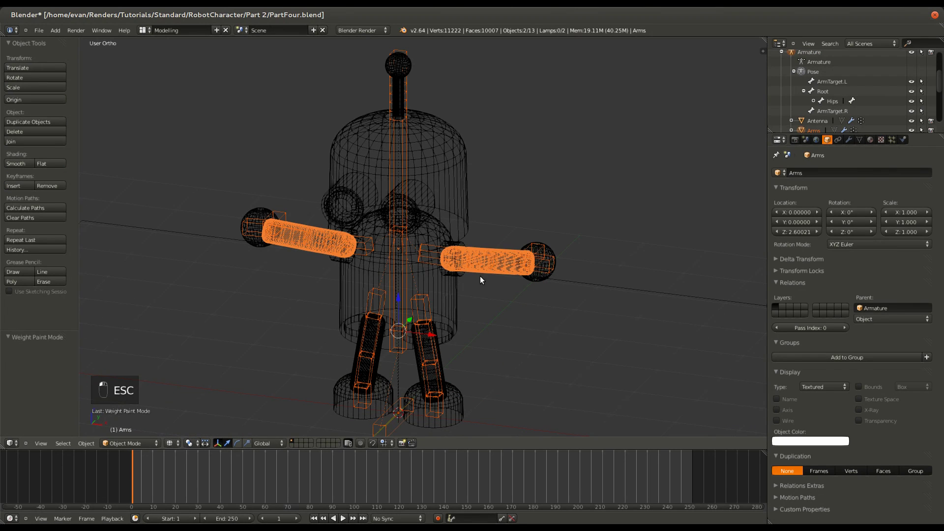
# Return the armature to Pose Mode in the front view and save the file
pyautogui.rightClick(520, 249)
pyautogui.hotkey('ctrl', 'Tab')
pyautogui.press('KP_1')
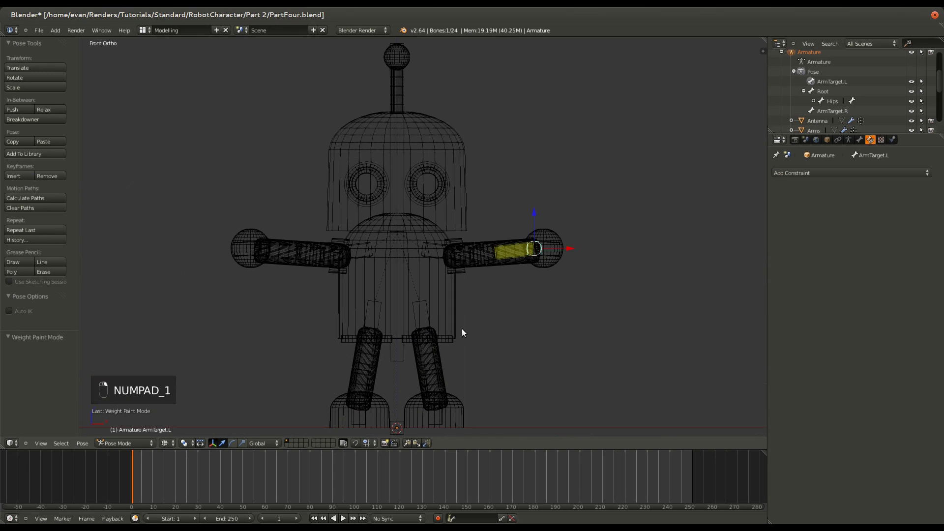
pyautogui.hotkey('ctrl', 's')
# Try adding an IK constraint with ForeArm.R selected and ArmTarget.R active, and undo it
pyautogui.moveTo(274, 295); pyautogui.dragTo(288, 375, button='middle')
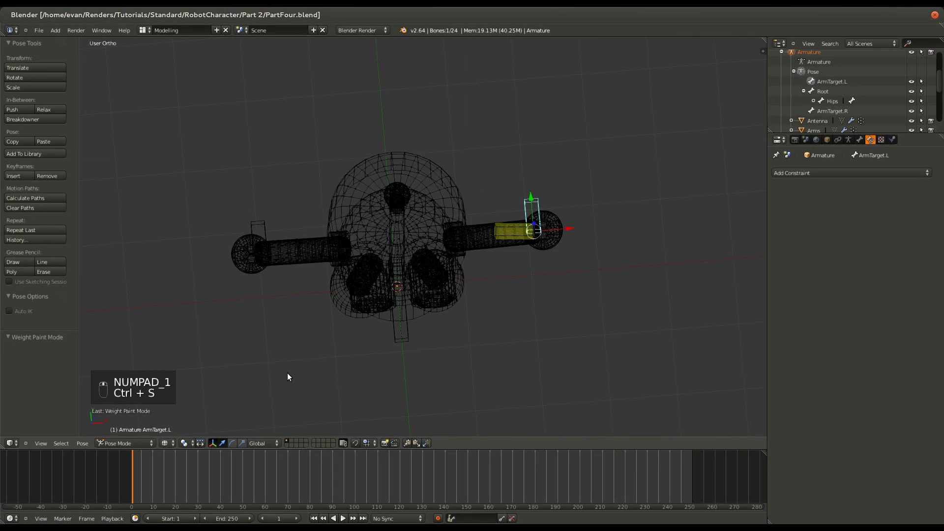
pyautogui.scroll(4, 178, 237)
pyautogui.keyDown('shift'); pyautogui.moveTo(140, 240); pyautogui.dragTo(345, 245, button='middle'); pyautogui.keyUp('shift')
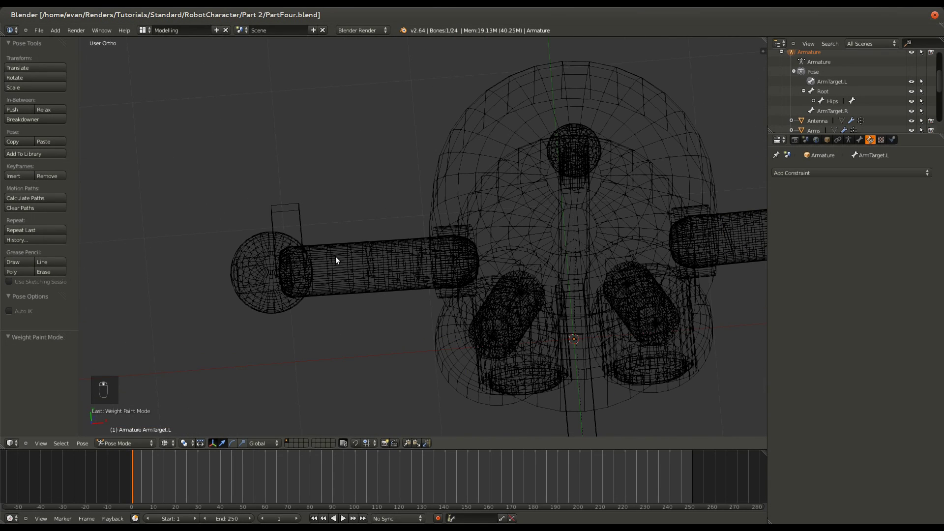
pyautogui.rightClick(338, 257)
pyautogui.keyDown('shift'); pyautogui.rightClick(289, 216); pyautogui.keyUp('shift')
pyautogui.hotkey('shift', 'i')
pyautogui.click(289, 216)
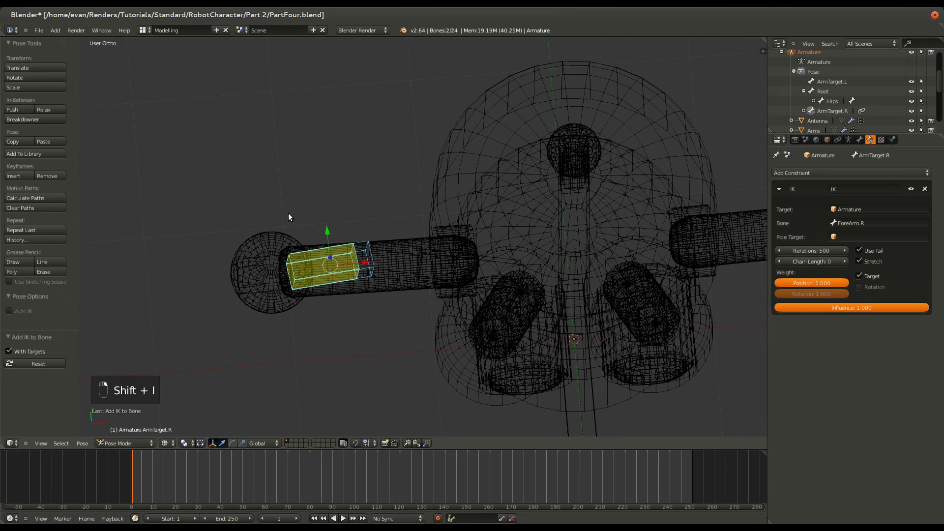
pyautogui.hotkey('ctrl', 'z')
# Make ForeArm.R the active bone, add an IK constraint targeting ArmTarget.R, and save the file
pyautogui.keyDown('shift'); pyautogui.rightClick(326, 249); pyautogui.keyUp('shift')
pyautogui.hotkey('shift', 'i')
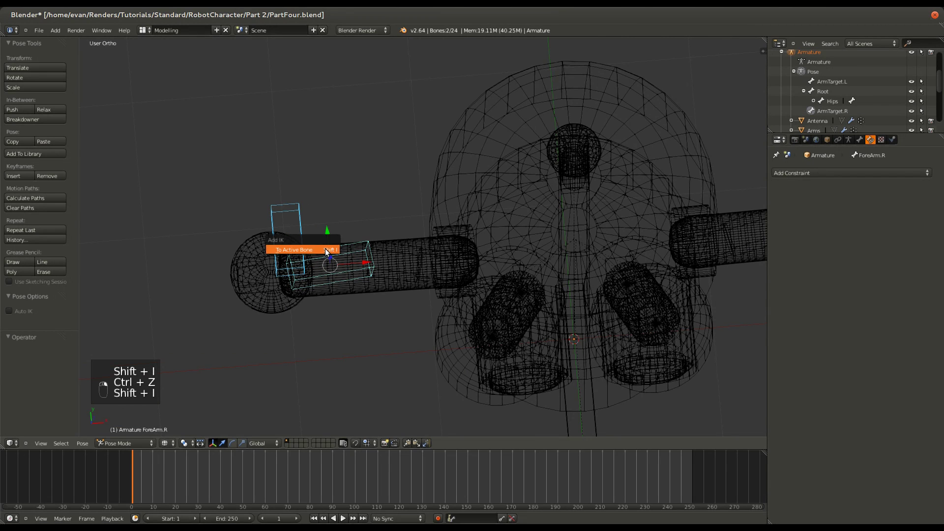
pyautogui.click(325, 249)
pyautogui.moveTo(388, 217); pyautogui.dragTo(394, 205, button='middle')
pyautogui.hotkey('ctrl', 's')
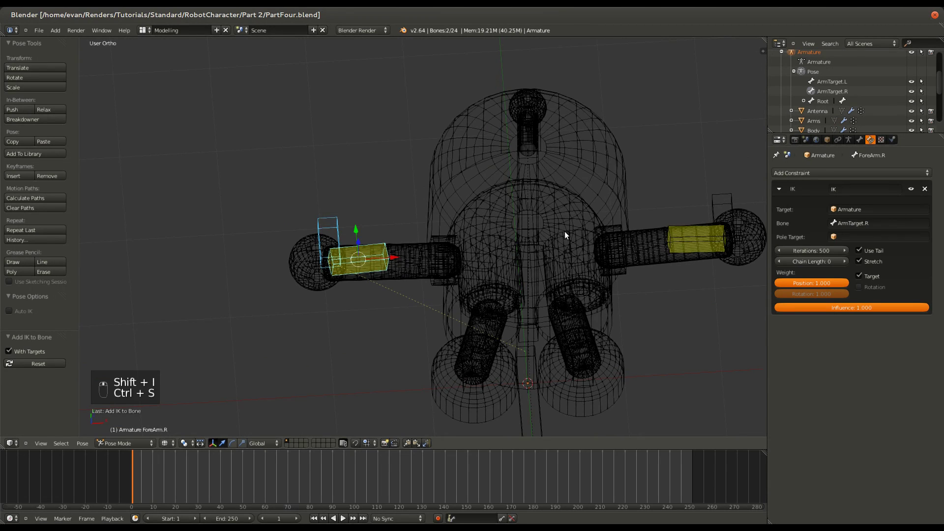
# Increase the IK chain length of ForeArm.R, then test-move ArmTarget.R and cancel the move
pyautogui.moveTo(370, 293); pyautogui.dragTo(339, 182, button='middle')
pyautogui.scroll(-5, 521, 394)
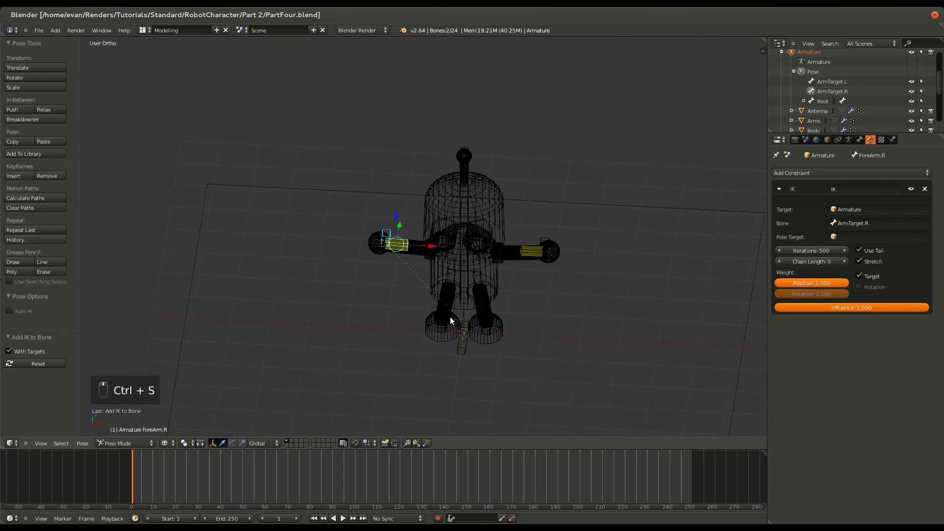
pyautogui.scroll(4, 448, 327)
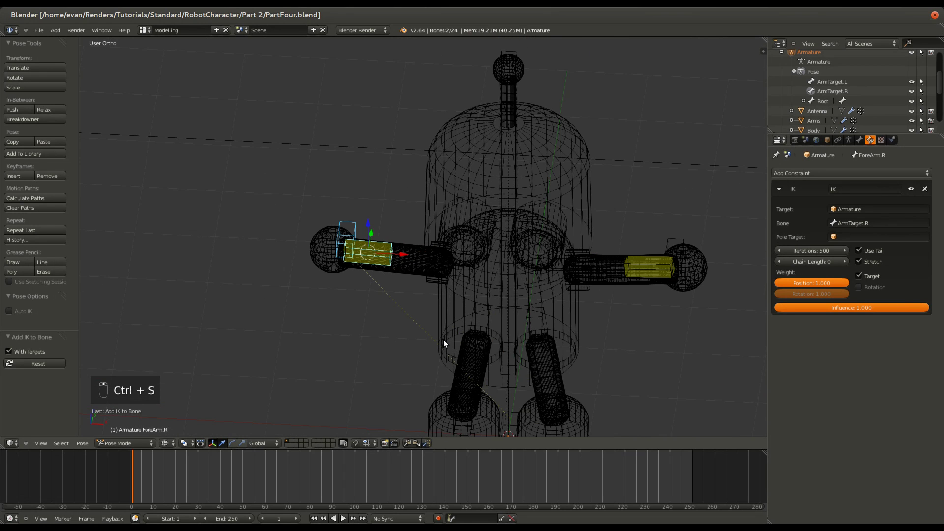
pyautogui.click(845, 262)
pyautogui.rightClick(350, 228)
pyautogui.press('g')
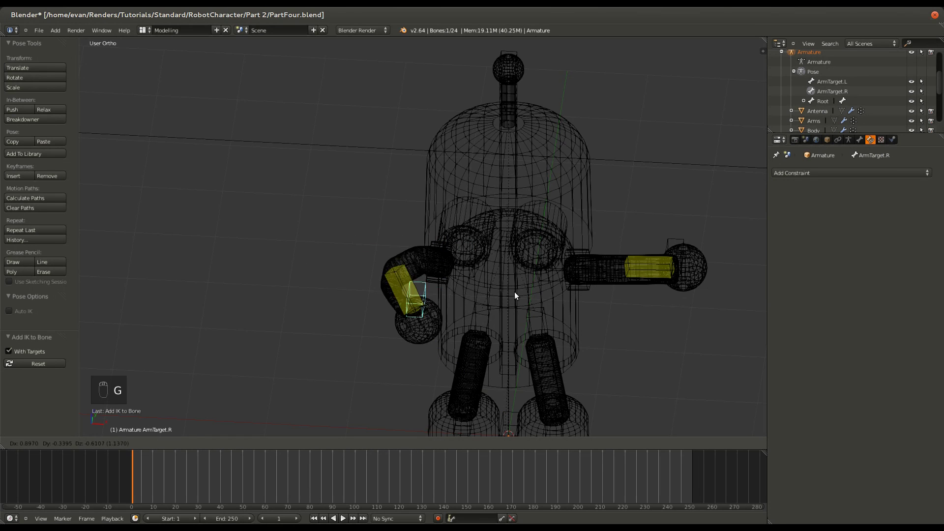
pyautogui.click(339, 239)
# Test-move ArmTarget.L to compare its arm with the opposite one, and cancel the move
pyautogui.rightClick(675, 260)
pyautogui.press('g')
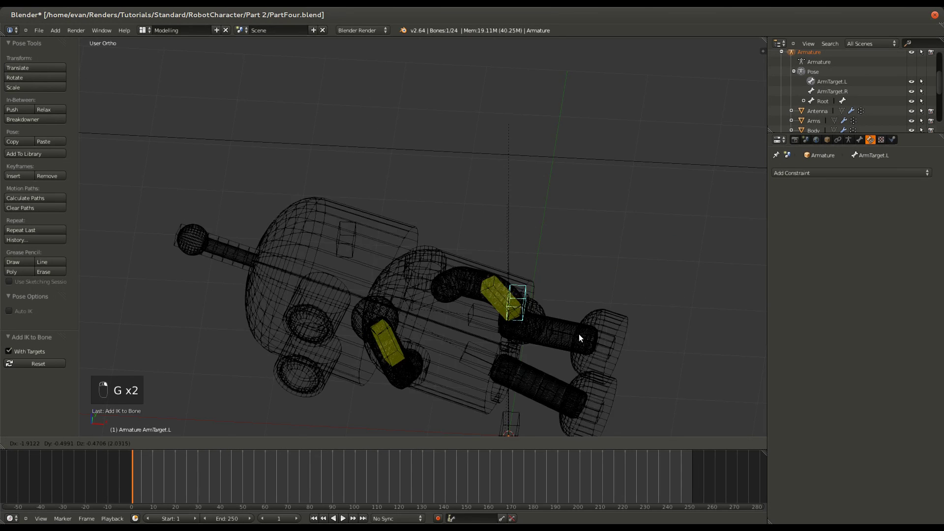
pyautogui.rightClick(584, 286)
# Lower the IK chain length of ForeArm.L, then test-move ArmTarget.L and cancel the move
pyautogui.rightClick(644, 270)
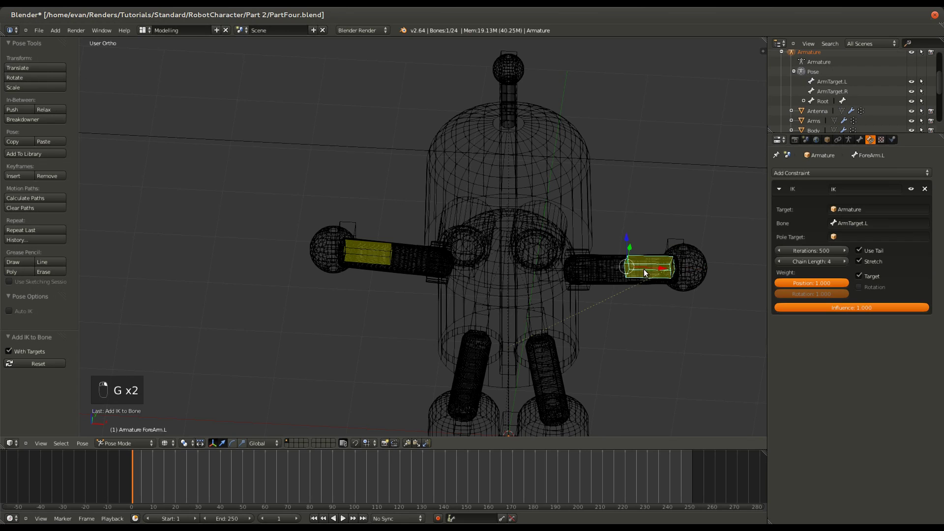
pyautogui.click(779, 260)
pyautogui.rightClick(671, 256)
pyautogui.press('g')
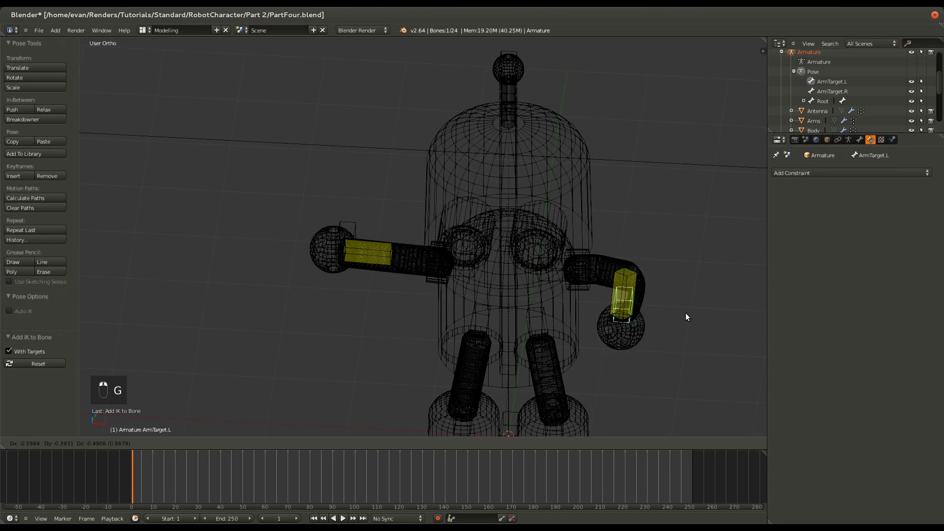
pyautogui.rightClick(624, 315)
# Test-move ArmTarget.L in the top view to check the elbow bend, and cancel the move
pyautogui.moveTo(623, 315); pyautogui.dragTo(647, 362, button='middle')
pyautogui.press('KP_7')
pyautogui.press('g')
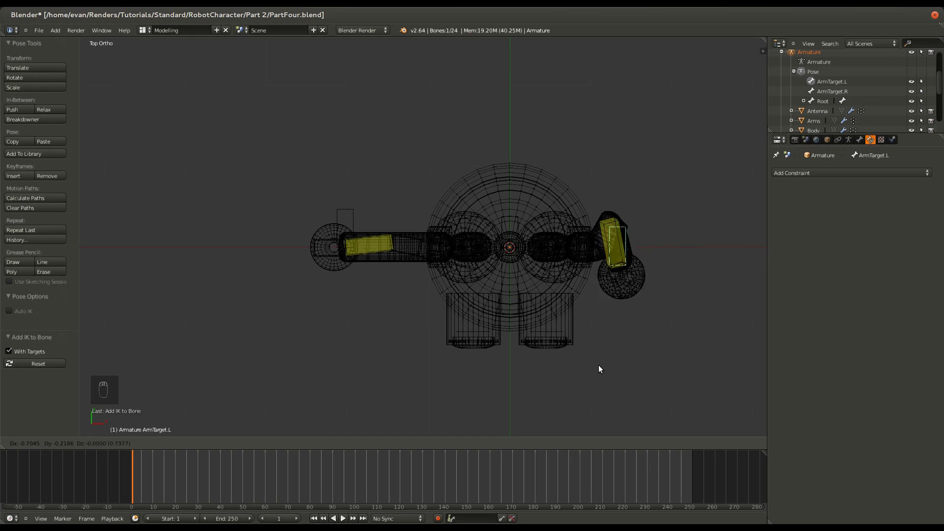
pyautogui.rightClick(678, 339)
# In Edit Mode, extrude mirrored bones from the elbow joint of UpperArm.L about 0.531 units along the Y axis
pyautogui.scroll(2, 465, 295)
pyautogui.press('Tab')
pyautogui.scroll(-1, 457, 322)
pyautogui.keyDown('ctrl'); pyautogui.scroll(12, 469, 315); pyautogui.keyUp('ctrl')
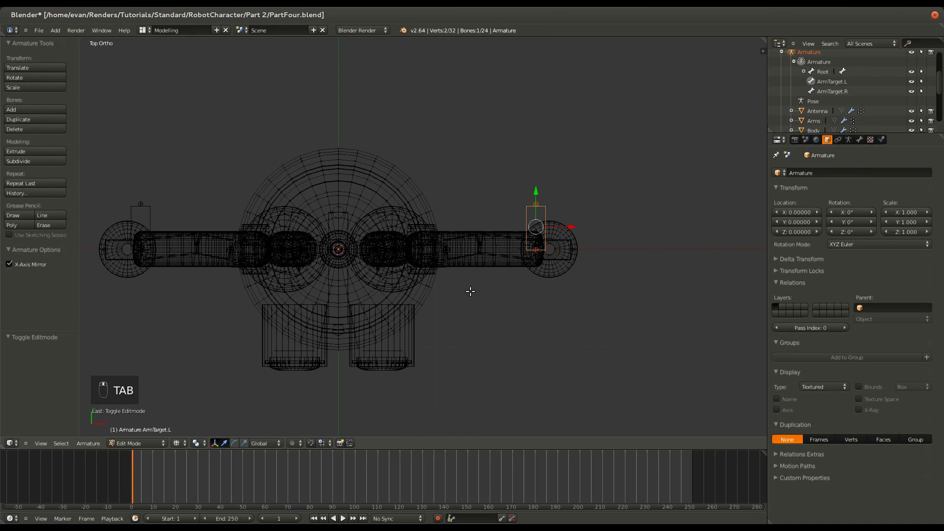
pyautogui.rightClick(476, 247)
pyautogui.scroll(5, 514, 312)
pyautogui.scroll(-4, 515, 318)
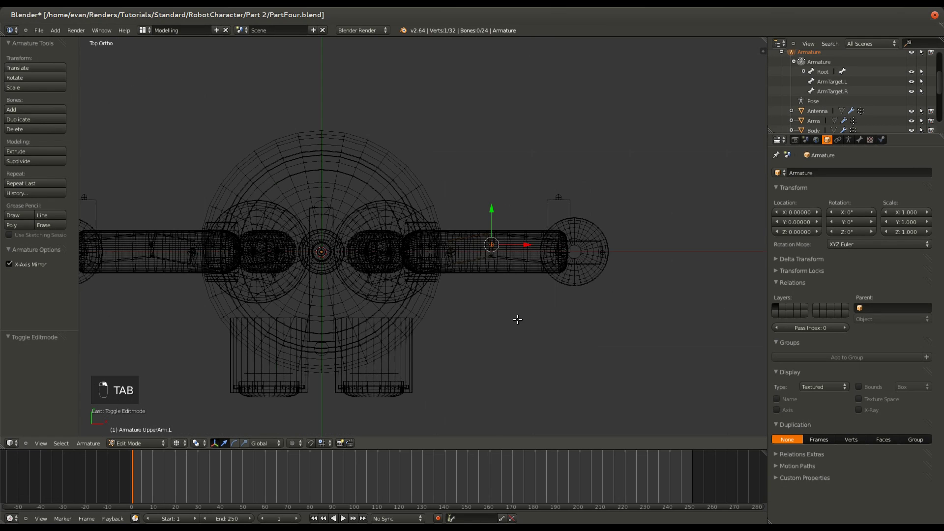
pyautogui.scroll(5, 533, 310)
pyautogui.keyDown('ctrl'); pyautogui.scroll(-4, 517, 312); pyautogui.keyUp('ctrl')
pyautogui.scroll(2, 400, 268)
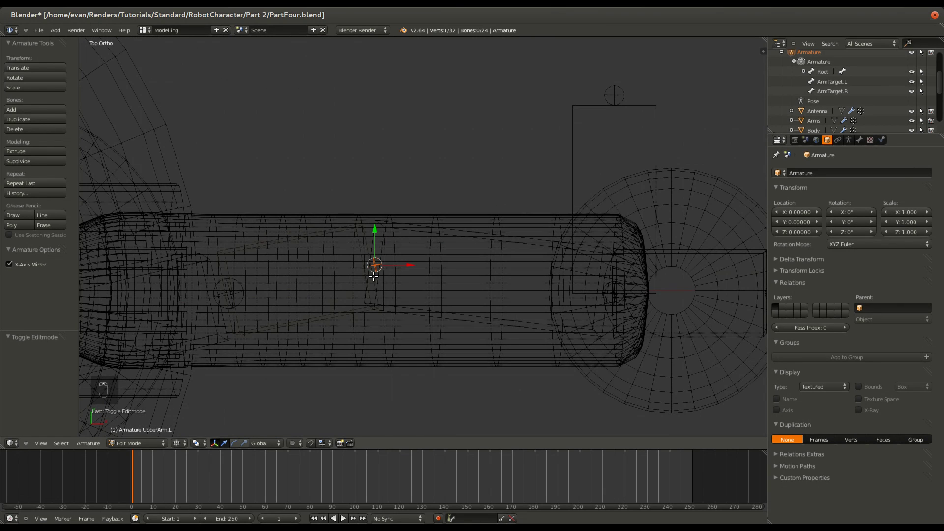
pyautogui.press('e')
pyautogui.press('y')
pyautogui.click(377, 84)
pyautogui.scroll(-7, 382, 148)
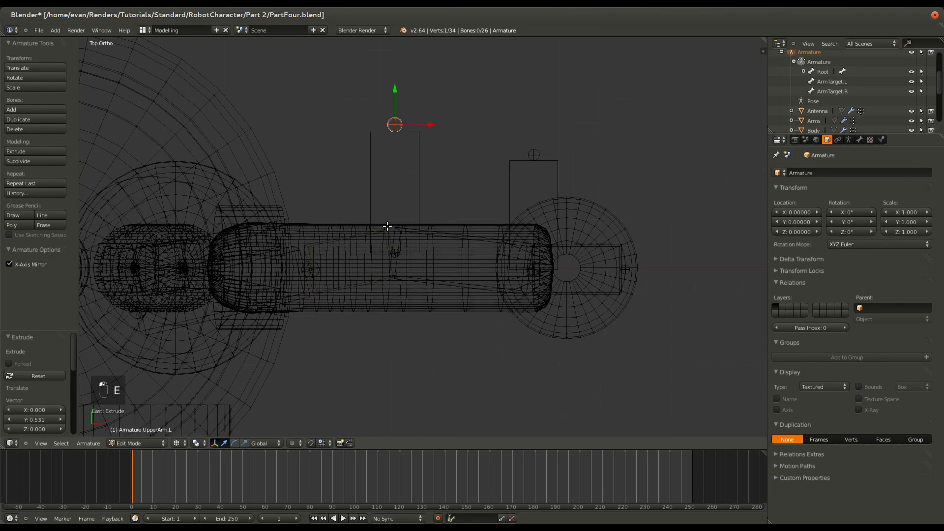
pyautogui.keyDown('shift'); pyautogui.scroll(2, 388, 231); pyautogui.keyUp('shift')
pyautogui.scroll(-4, 301, 244)
pyautogui.scroll(4, 311, 227)
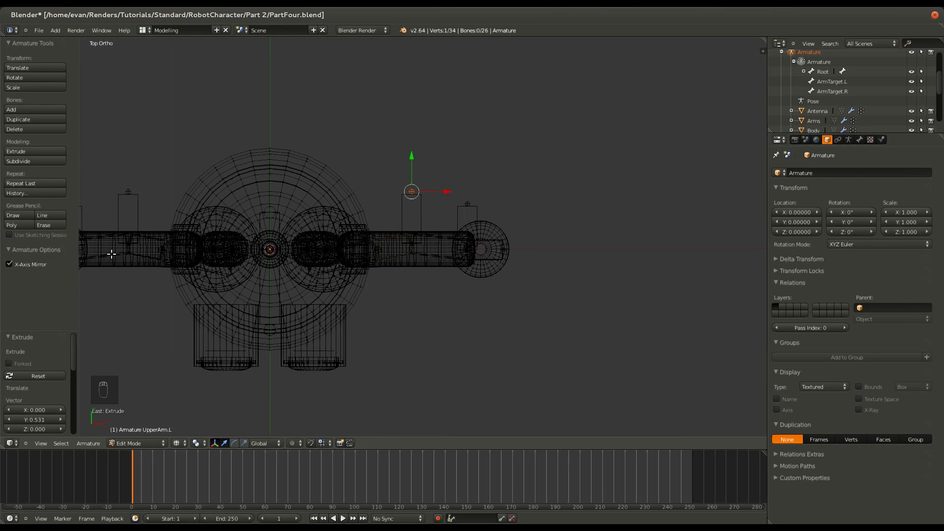
# Clear the parent of the bone extruded from the elbow and move it about 1.812 units behind the robot along Y
pyautogui.rightClick(419, 203)
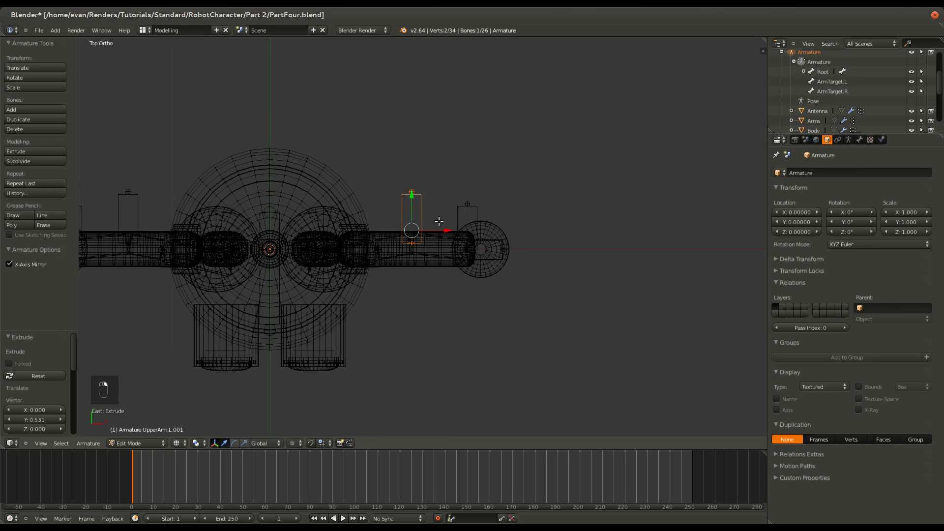
pyautogui.hotkey('alt', 'p')
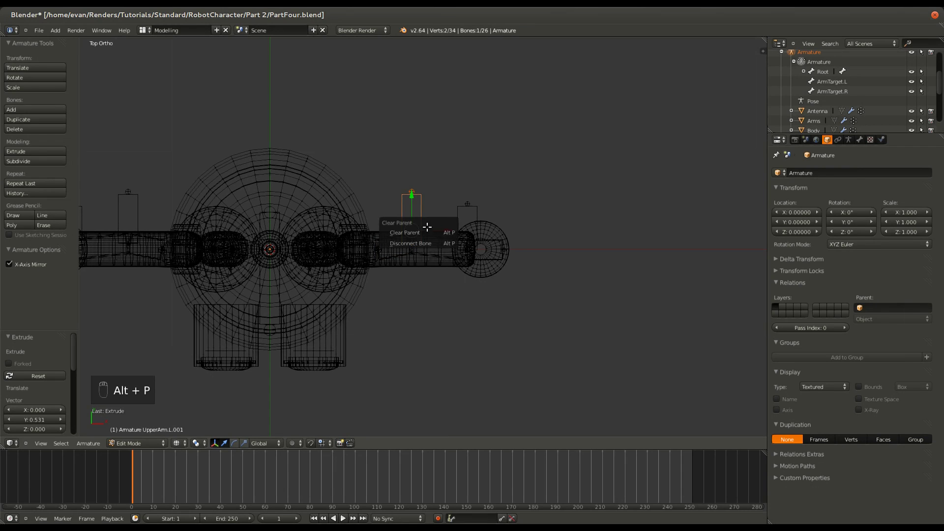
pyautogui.click(427, 230)
pyautogui.press('g')
pyautogui.press('y')
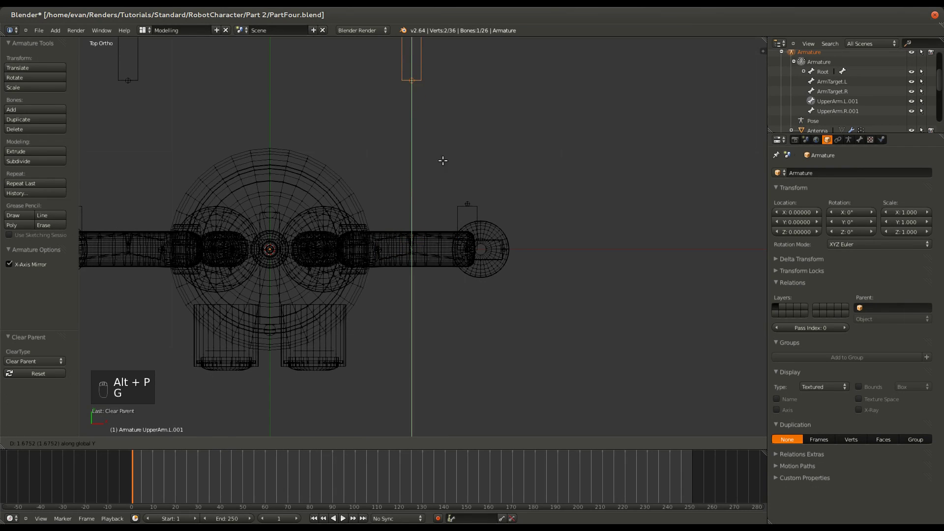
pyautogui.click(442, 161)
pyautogui.scroll(-4, 442, 264)
pyautogui.keyDown('ctrl'); pyautogui.scroll(-5, 419, 313); pyautogui.keyUp('ctrl')
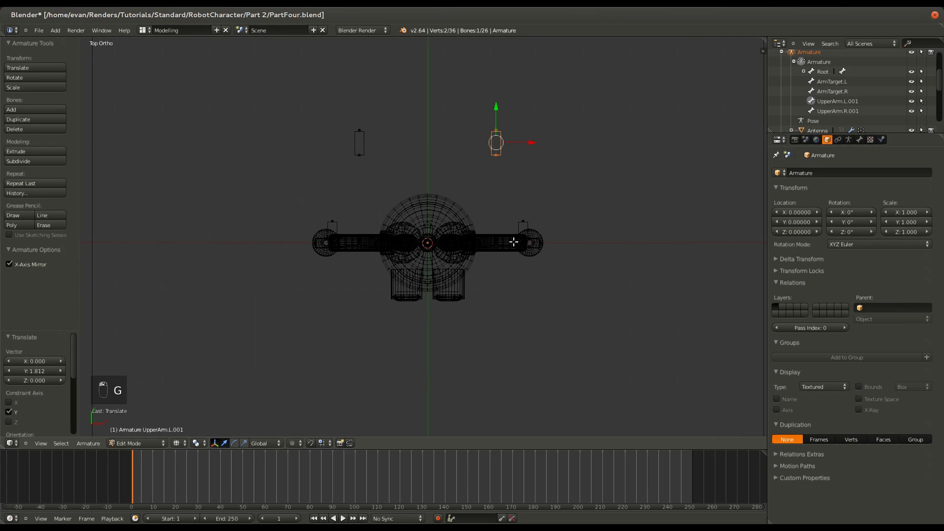
pyautogui.scroll(1, 521, 219)
# Reselect the detached bone behind the left elbow and rename it ElbowControl.L
pyautogui.rightClick(540, 226)
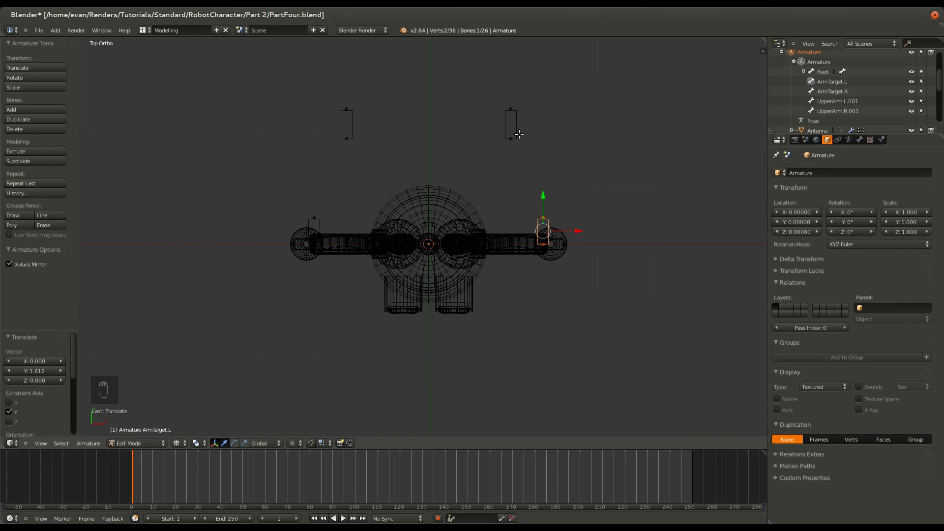
pyautogui.rightClick(512, 120)
pyautogui.scroll(-1, 475, 244)
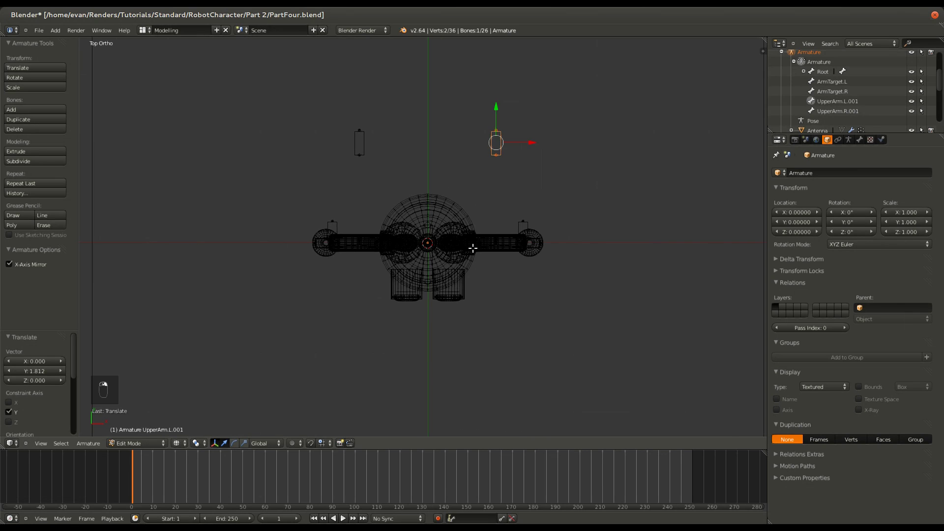
pyautogui.keyDown('ctrl'); pyautogui.scroll(6, 473, 248); pyautogui.keyUp('ctrl')
pyautogui.keyDown('shift'); pyautogui.scroll(4, 445, 259); pyautogui.keyUp('shift')
pyautogui.scroll(4, 423, 241)
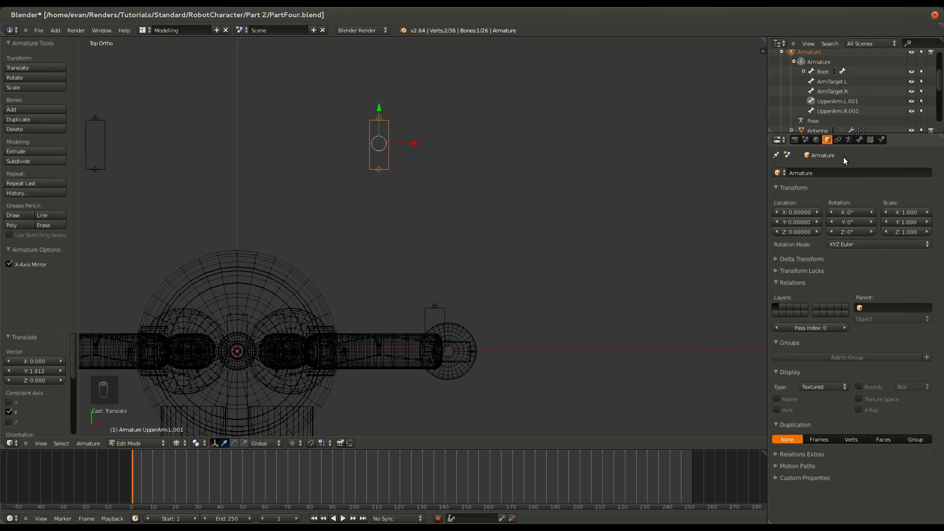
pyautogui.click(859, 141)
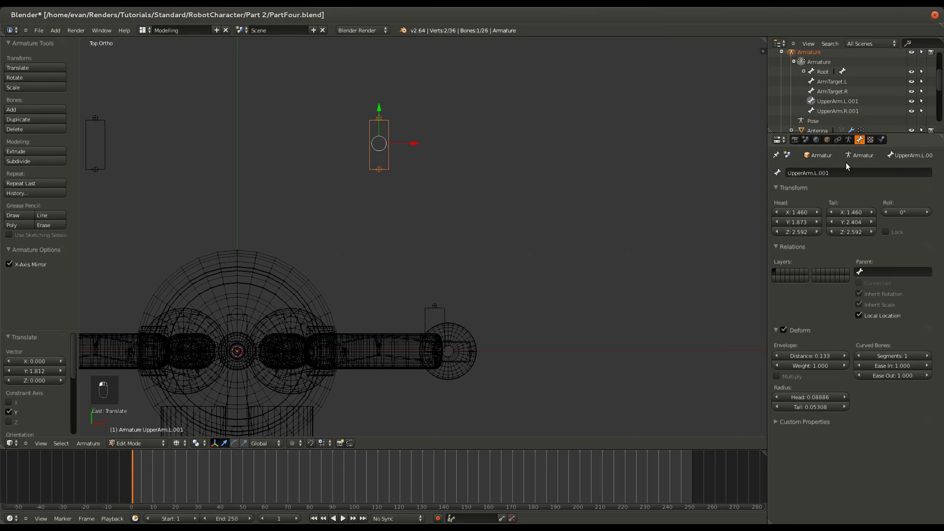
pyautogui.click(840, 171)
pyautogui.press('BackSpace')
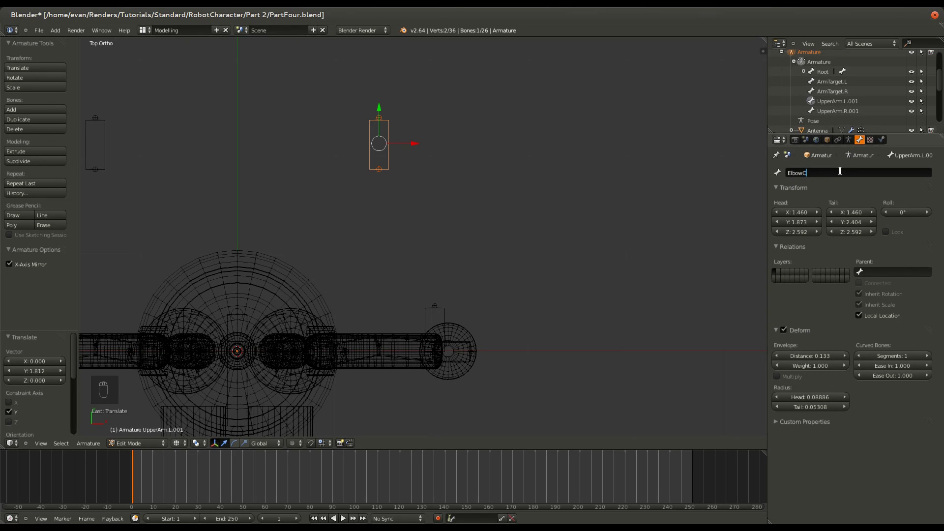
pyautogui.write('ElbowControl.L')
pyautogui.press('Return')
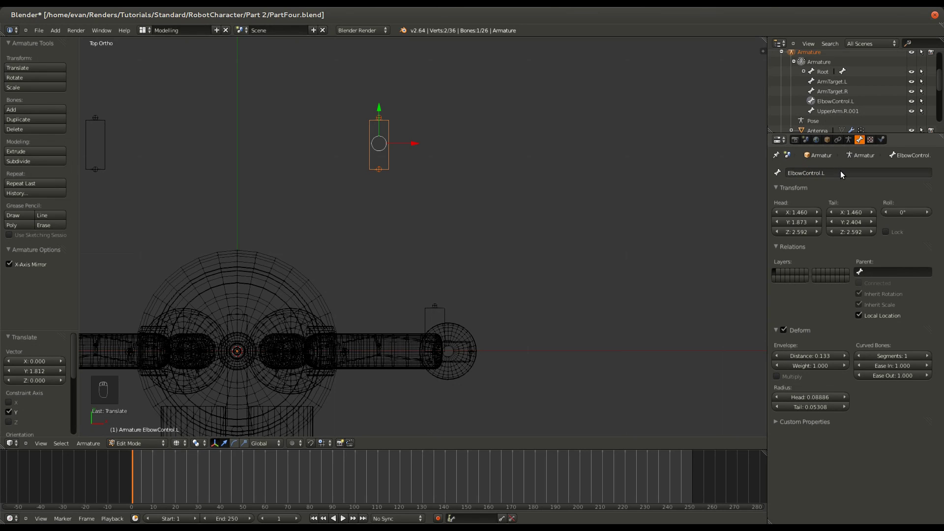
# Select the mirrored bone behind the right elbow, rename it ElbowControl.R, and save the file
pyautogui.scroll(-1, 296, 254)
pyautogui.keyDown('ctrl'); pyautogui.scroll(-7, 296, 254); pyautogui.keyUp('ctrl')
pyautogui.rightClick(263, 146)
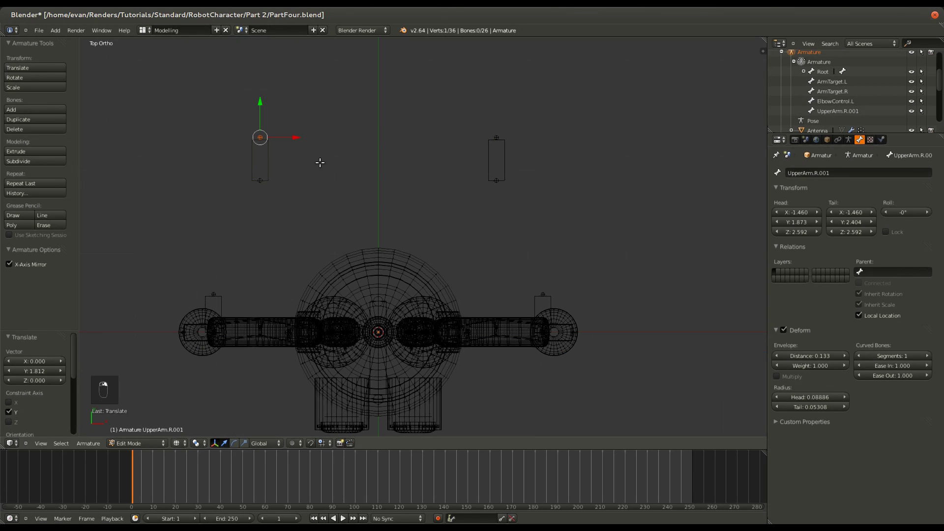
pyautogui.click(846, 173)
pyautogui.write('ElbowContr')
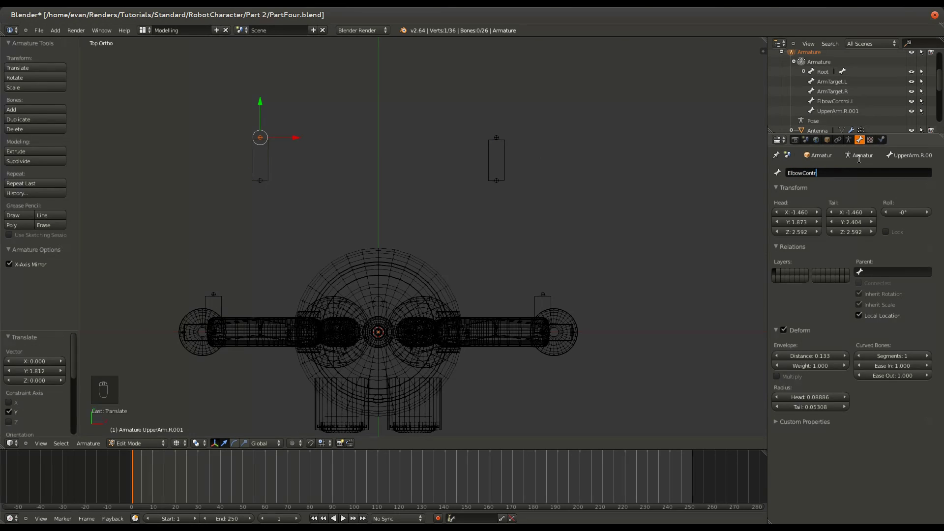
pyautogui.write('ol.R')
pyautogui.press('Return')
pyautogui.hotkey('ctrl', 's')
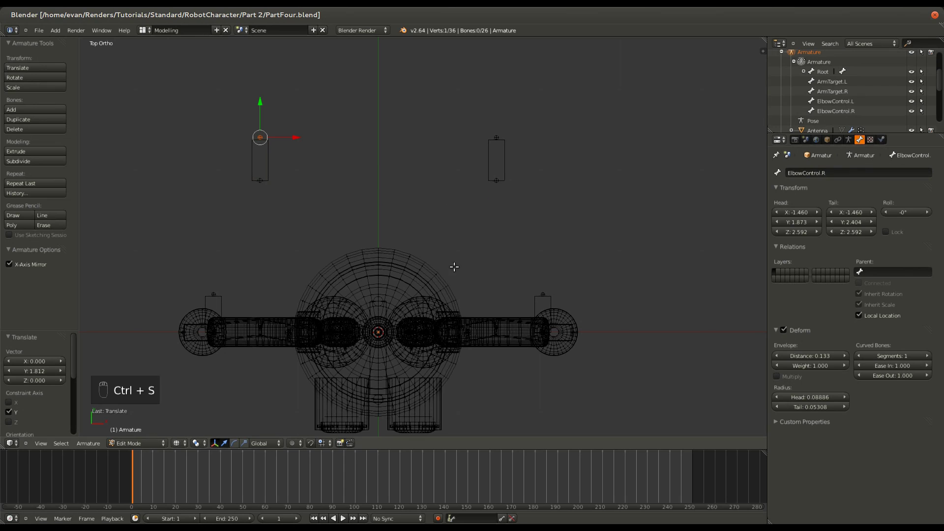
# In Pose Mode, add an IK constraint to UpperArm.L targeting ElbowControl.L and set its chain length to 1
pyautogui.rightClick(489, 158)
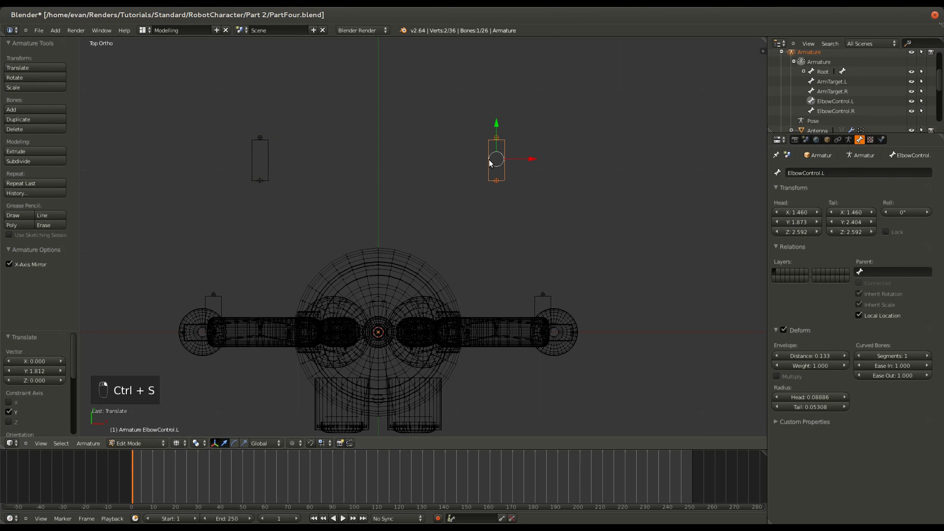
pyautogui.press('Tab')
pyautogui.rightClick(482, 335)
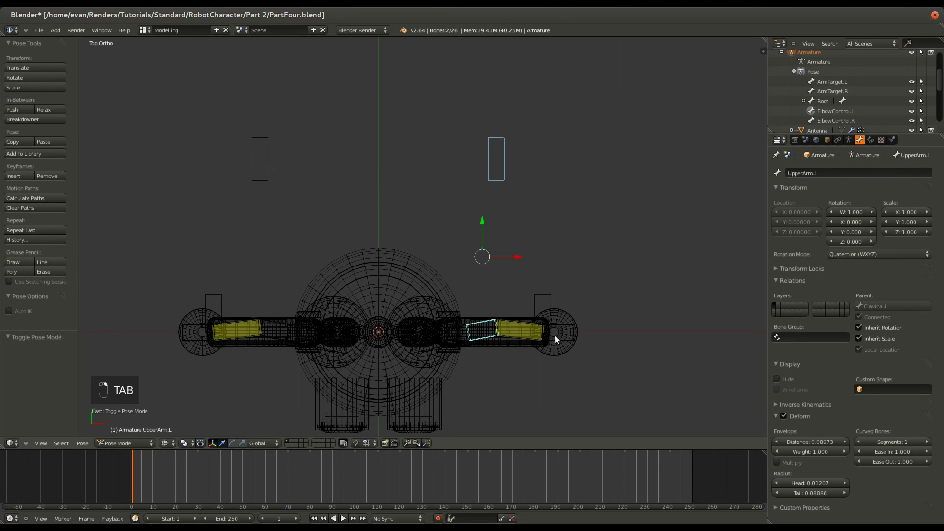
pyautogui.hotkey('shift', 'i')
pyautogui.click(490, 344)
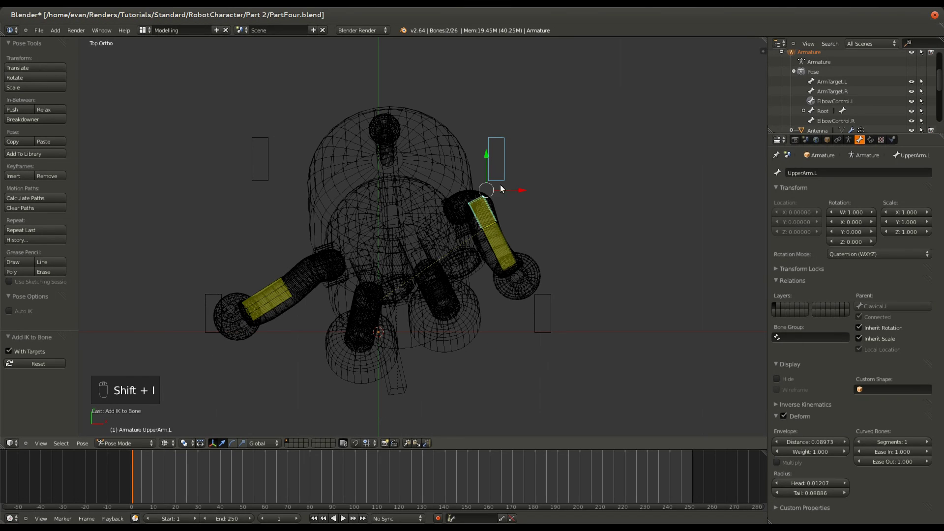
pyautogui.click(870, 140)
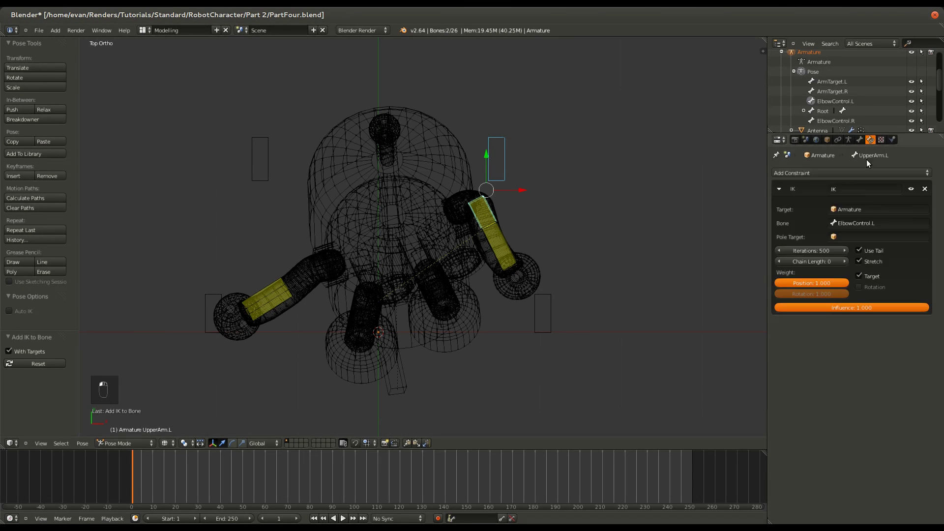
pyautogui.click(845, 261)
# Add an IK constraint to UpperArm.R targeting ElbowControl.R and set its chain length to 1
pyautogui.rightClick(281, 324)
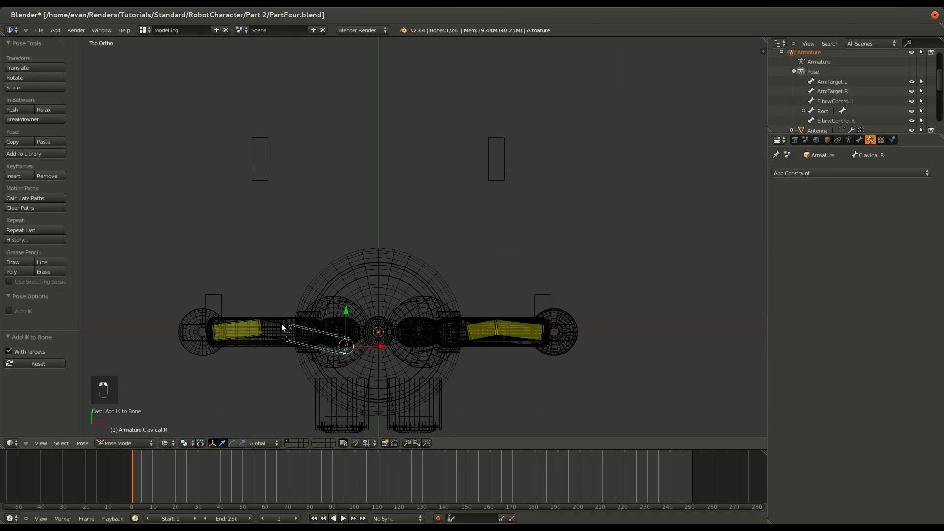
pyautogui.rightClick(281, 324)
pyautogui.rightClick(267, 173)
pyautogui.keyDown('shift'); pyautogui.rightClick(277, 333); pyautogui.keyUp('shift')
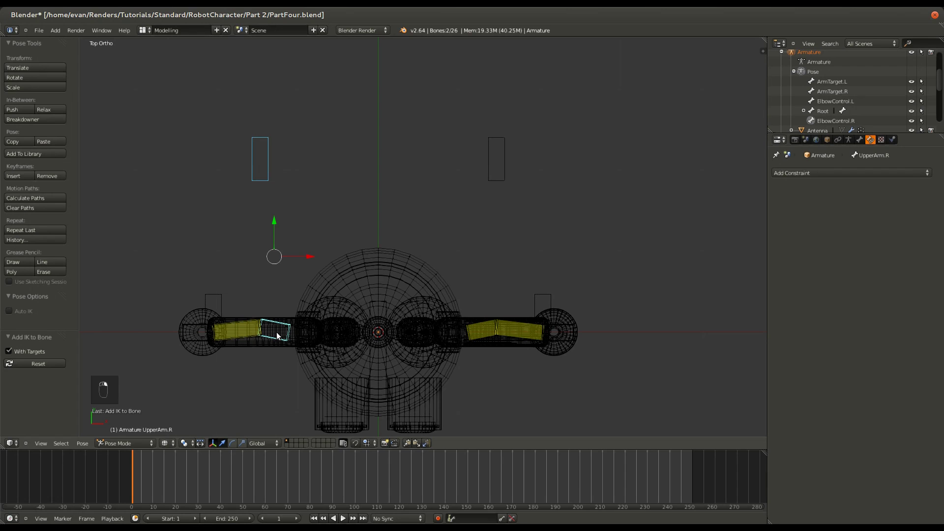
pyautogui.hotkey('shift', 'i')
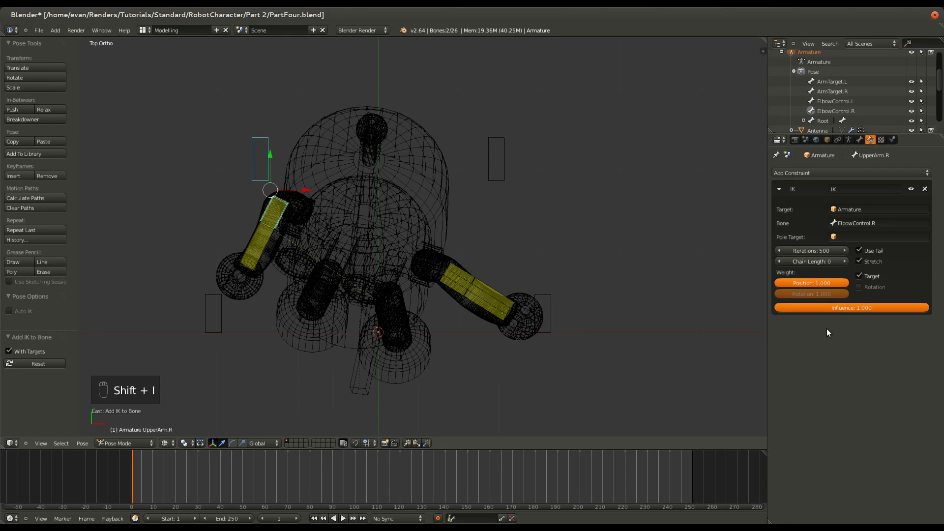
pyautogui.click(845, 261)
# Test-move ElbowControl.R toward the right arm and cancel the move
pyautogui.rightClick(268, 175)
pyautogui.press('g')
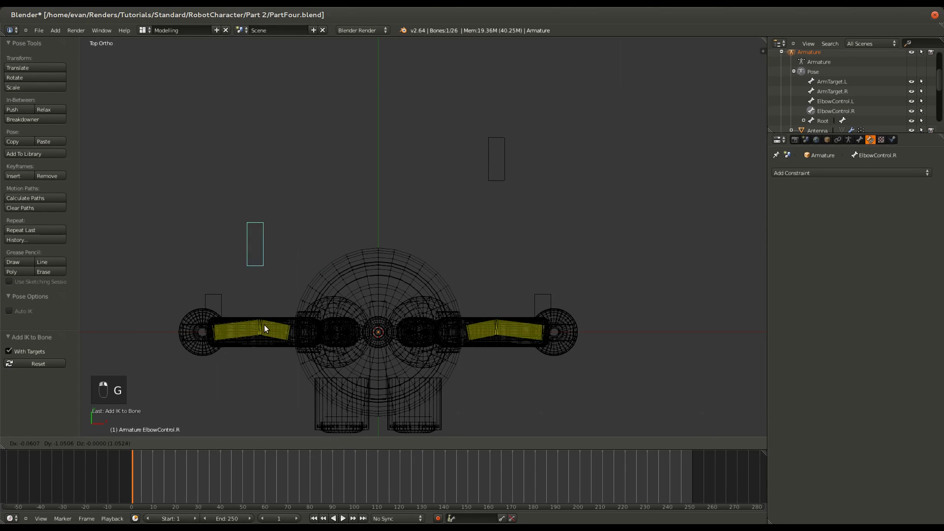
pyautogui.rightClick(230, 334)
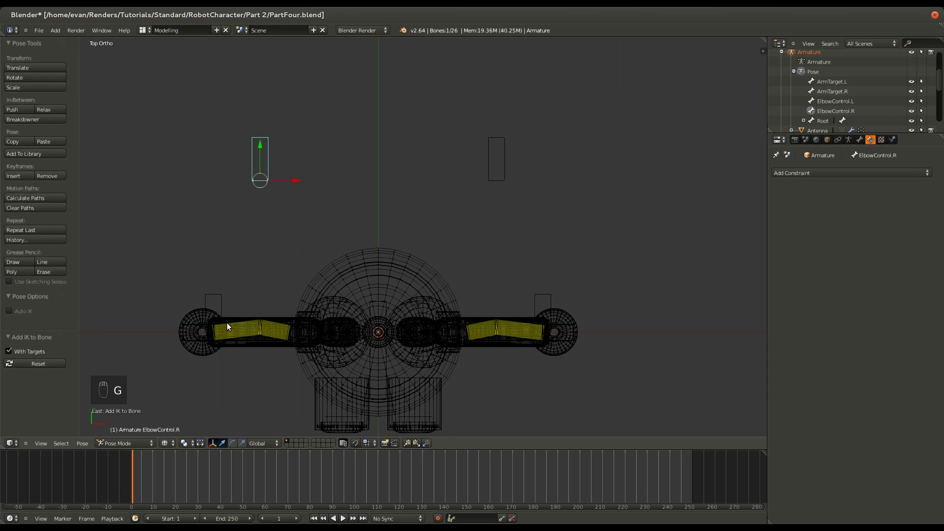
# Move ArmTarget.R about 0.449 units in X and -0.425 in Y, and inspect the arm bend in solid and wireframe shading
pyautogui.rightClick(219, 305)
pyautogui.press('g')
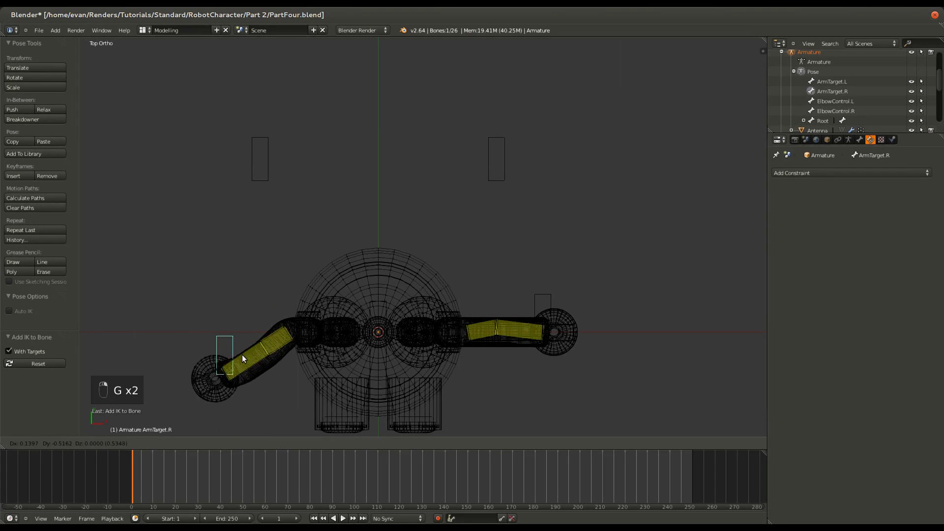
pyautogui.click(256, 341)
pyautogui.press('z')
pyautogui.moveTo(255, 342)
pyautogui.mouseDown(button='middle')
pyautogui.moveTo(361, 320)
pyautogui.moveTo(426, 293)
pyautogui.moveTo(391, 247)
pyautogui.moveTo(351, 264)
pyautogui.moveTo(519, 338)
pyautogui.mouseUp(button='middle')
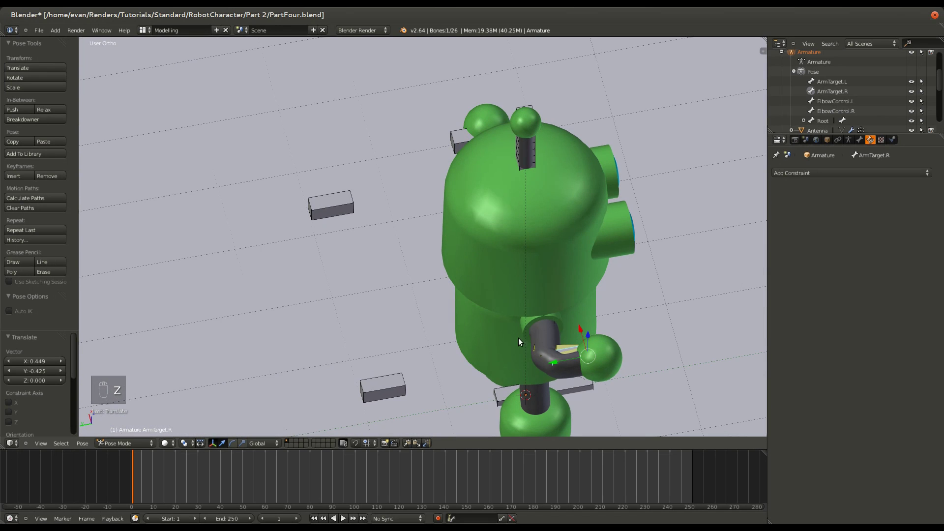
pyautogui.rightClick(538, 365)
pyautogui.rightClick(558, 371)
pyautogui.press('z')
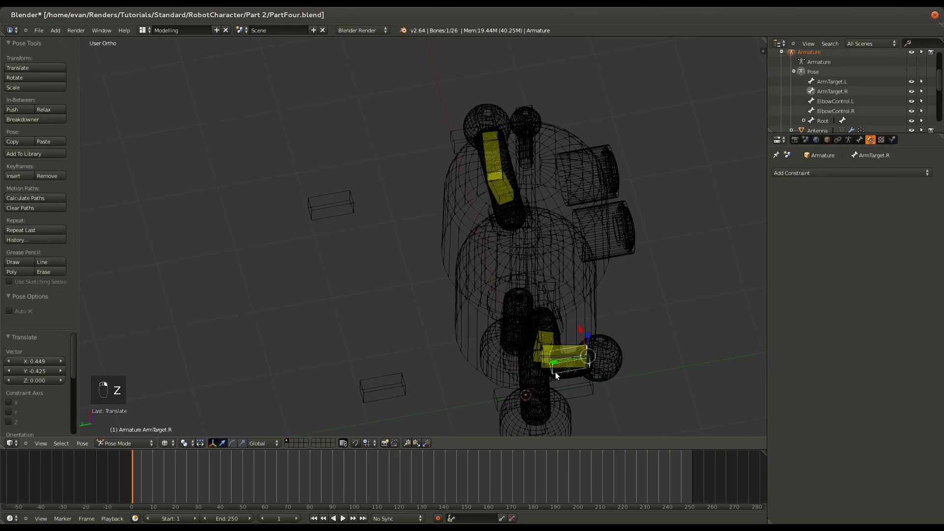
pyautogui.rightClick(570, 374)
pyautogui.rightClick(571, 370)
pyautogui.moveTo(570, 371); pyautogui.dragTo(512, 337, button='middle')
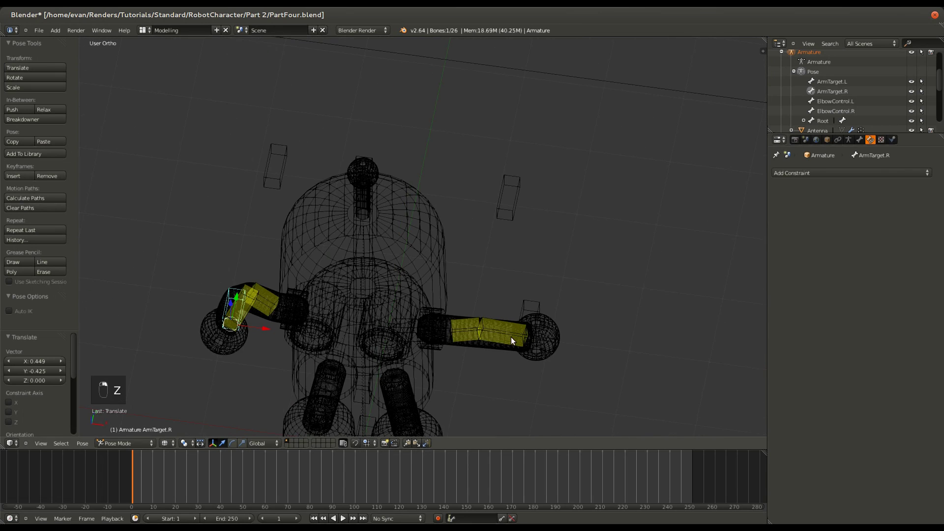
# In Object Mode, select the Arms mesh and set its Subsurf modifier's view subdivisions to 2 in solid shading
pyautogui.hotkey('ctrl', 'Tab')
pyautogui.rightClick(487, 348)
pyautogui.press('z')
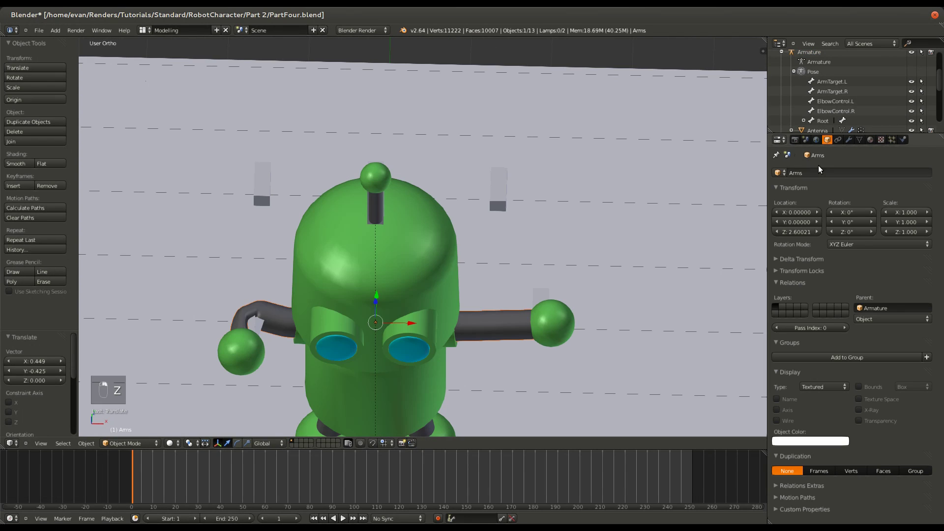
pyautogui.click(850, 141)
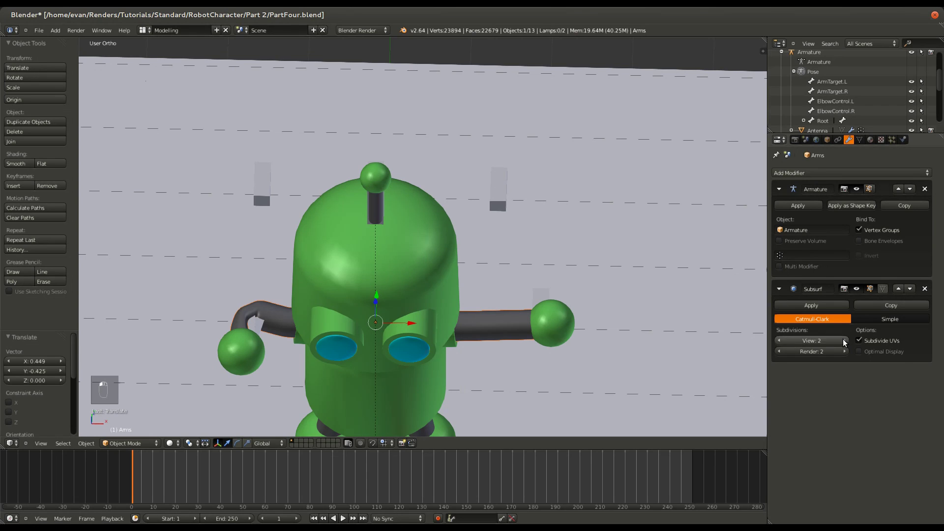
# Try Preserve Volume on the Arms mesh's Armature modifier, inspect the bent elbow in wireframe, and turn the option back off
pyautogui.moveTo(344, 375); pyautogui.dragTo(385, 393, button='middle')
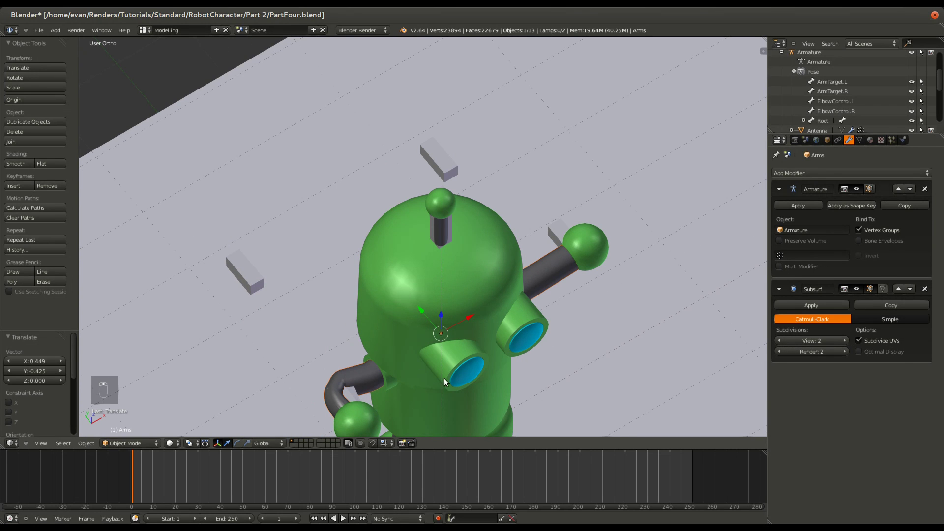
pyautogui.click(780, 240)
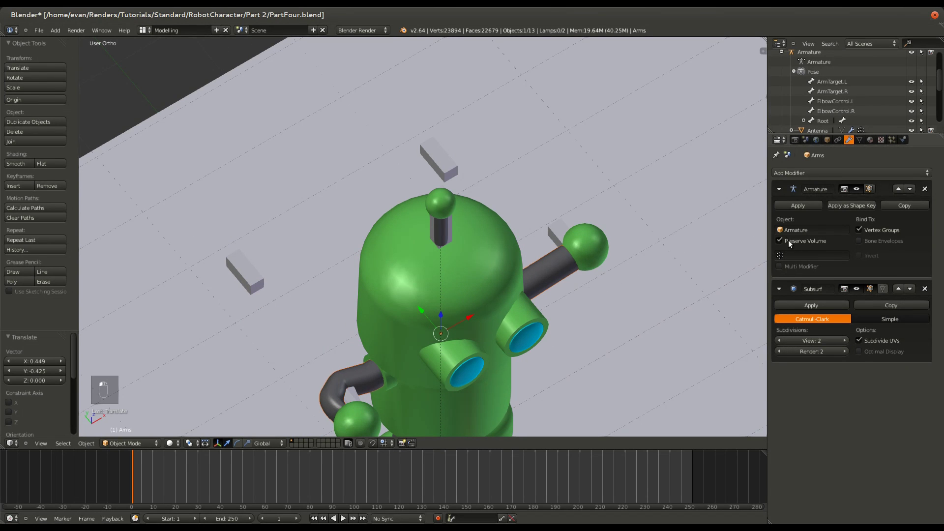
pyautogui.scroll(-3, 380, 314)
pyautogui.moveTo(380, 314)
pyautogui.mouseDown(button='middle')
pyautogui.moveTo(519, 317)
pyautogui.moveTo(530, 228)
pyautogui.moveTo(494, 334)
pyautogui.moveTo(530, 348)
pyautogui.mouseUp(button='middle')
pyautogui.press('z')
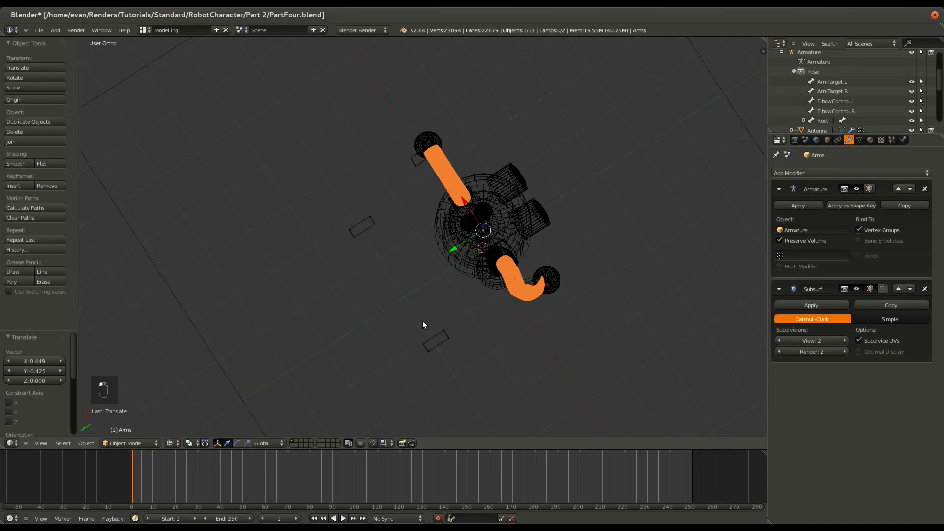
pyautogui.moveTo(423, 321); pyautogui.dragTo(348, 329, button='middle')
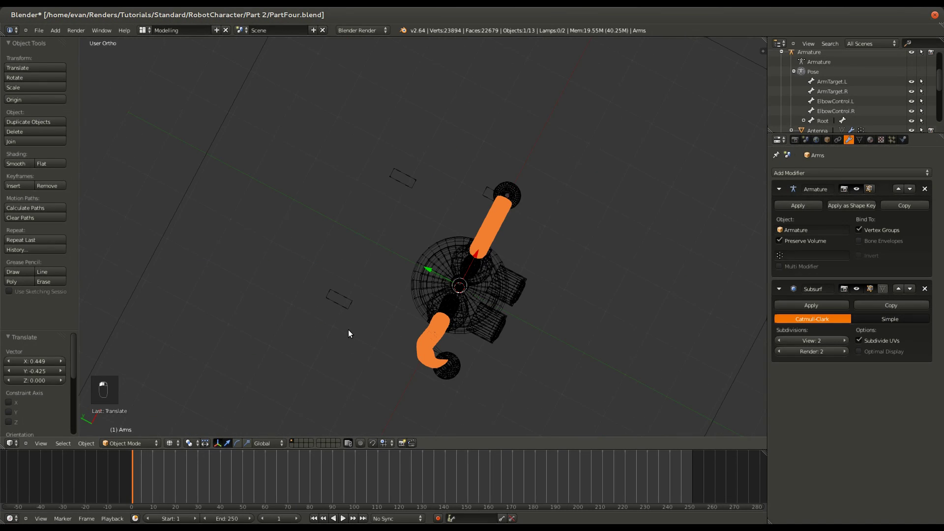
pyautogui.click(810, 241)
pyautogui.press('z')
pyautogui.moveTo(547, 367); pyautogui.dragTo(435, 293, button='middle')
# Save the file, clear the pose location of ArmTarget.R in wireframe shading, and save again
pyautogui.hotkey('ctrl', 's')
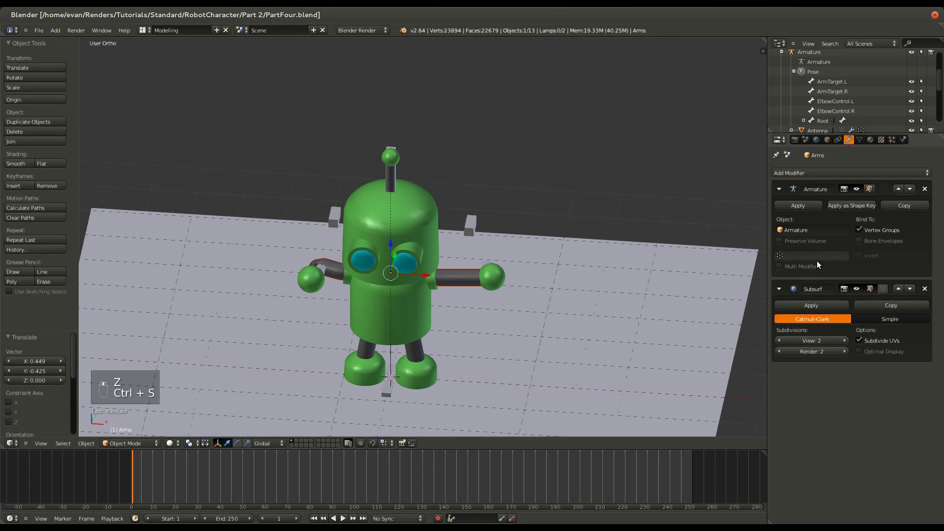
pyautogui.moveTo(561, 287); pyautogui.dragTo(296, 290, button='middle')
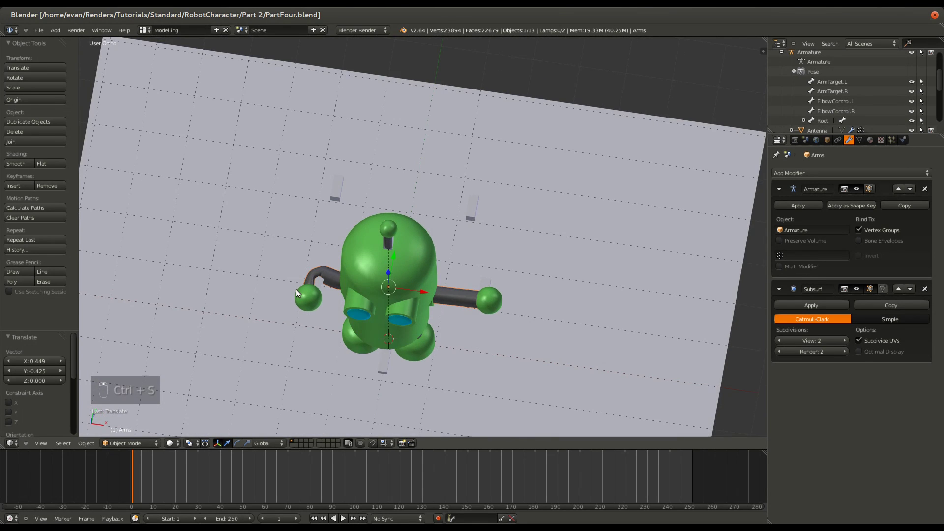
pyautogui.rightClick(297, 289)
pyautogui.press('z')
pyautogui.press('a')
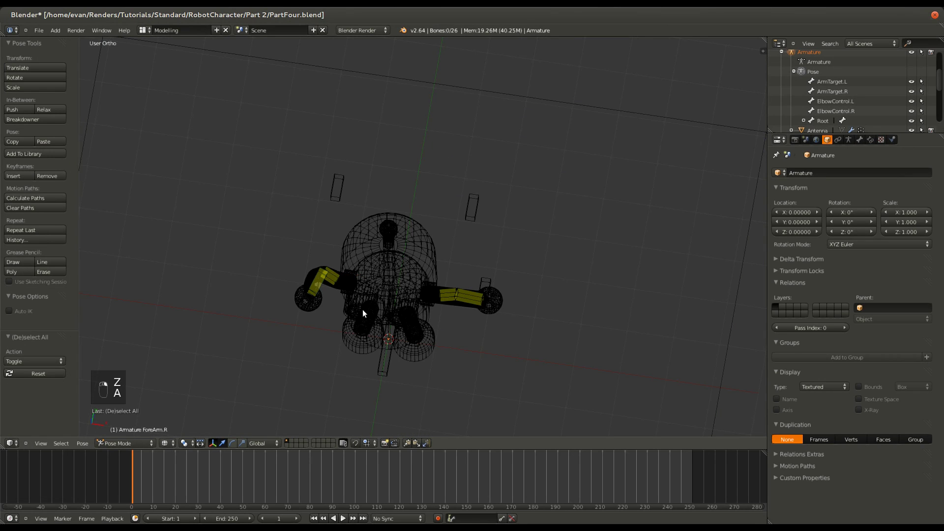
pyautogui.hotkey('alt', 'g')
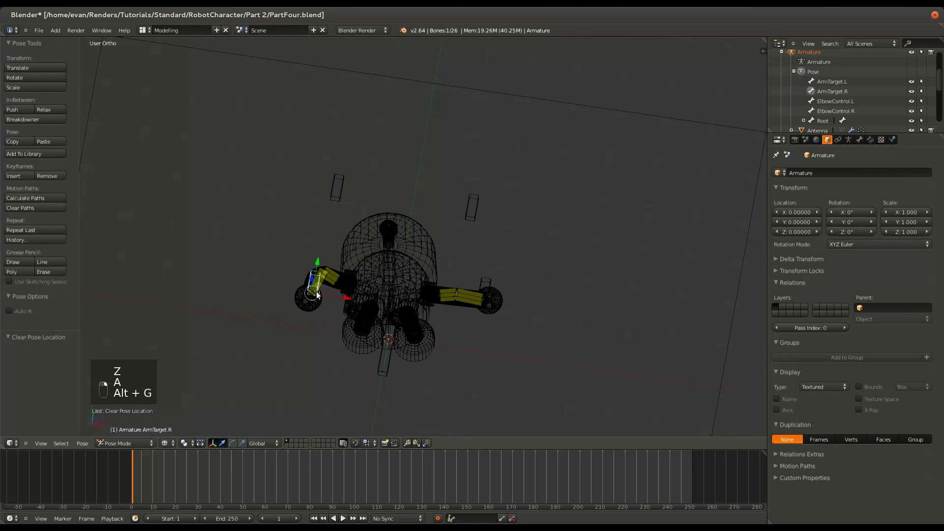
pyautogui.hotkey('alt', 'g')
pyautogui.moveTo(326, 282); pyautogui.dragTo(407, 279, button='middle')
pyautogui.hotkey('ctrl', 's')
# In Edit Mode, extrude mirrored bones from the ankle joint of LowerLeg.L about 0.561 units along the Y axis in the side view
pyautogui.press('KP_1')
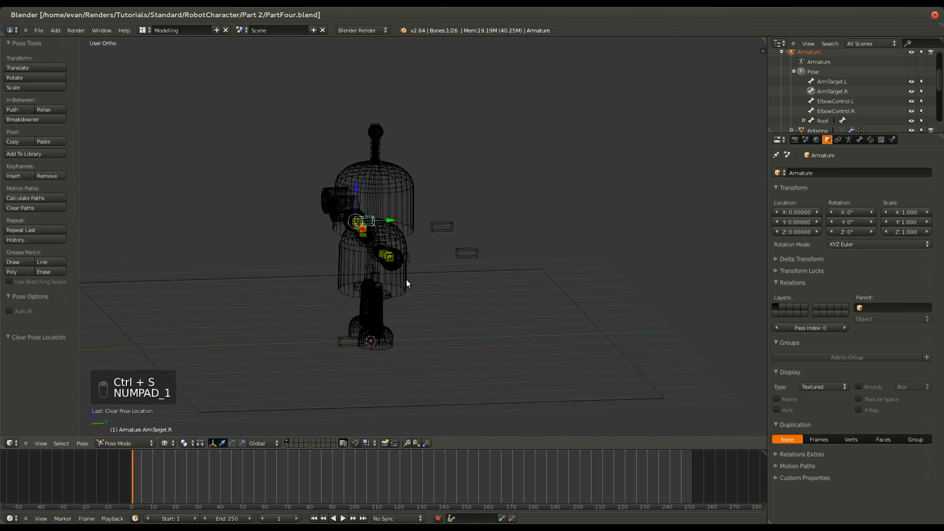
pyautogui.press('KP_3')
pyautogui.scroll(4, 418, 295)
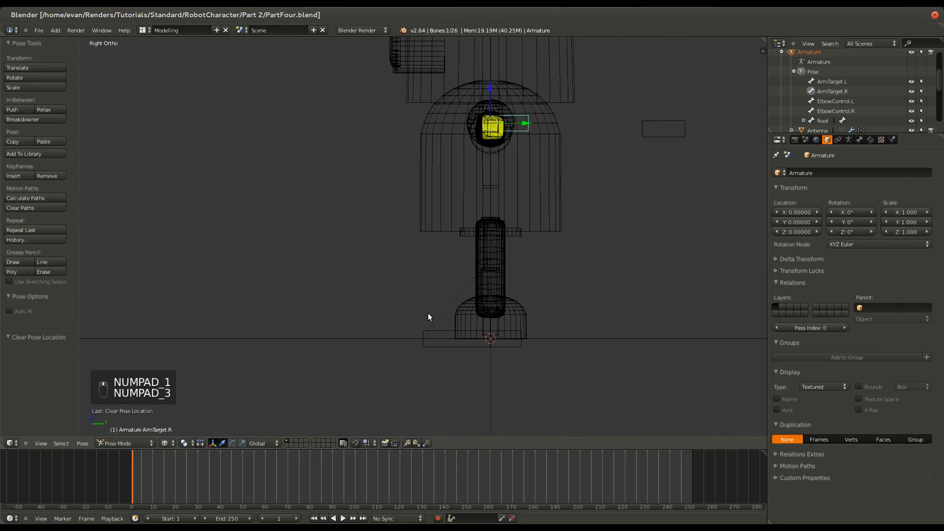
pyautogui.keyDown('shift'); pyautogui.moveTo(497, 317); pyautogui.dragTo(441, 309, button='middle'); pyautogui.keyUp('shift')
pyautogui.scroll(2, 438, 305)
pyautogui.press('Tab')
pyautogui.rightClick(439, 293)
pyautogui.rightClick(441, 309)
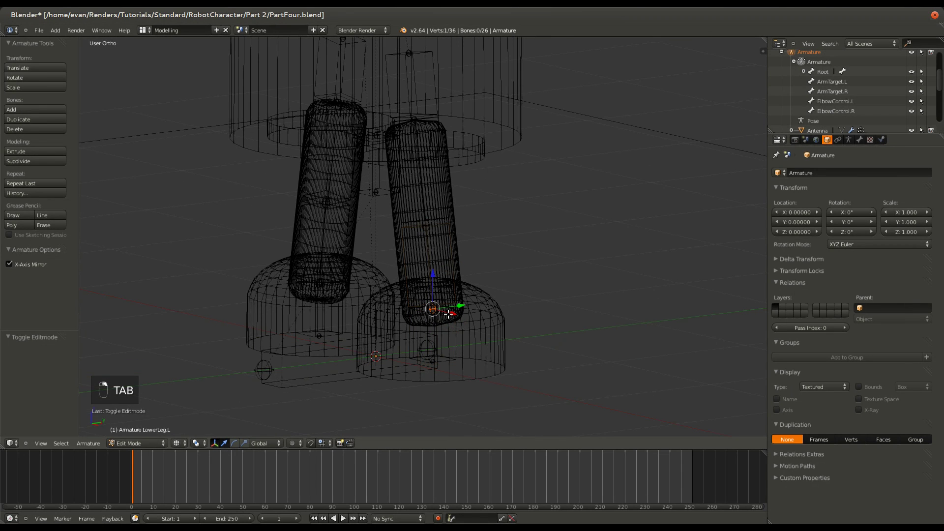
pyautogui.press('KP_1')
pyautogui.press('KP_3')
pyautogui.scroll(2, 440, 315)
pyautogui.press('e')
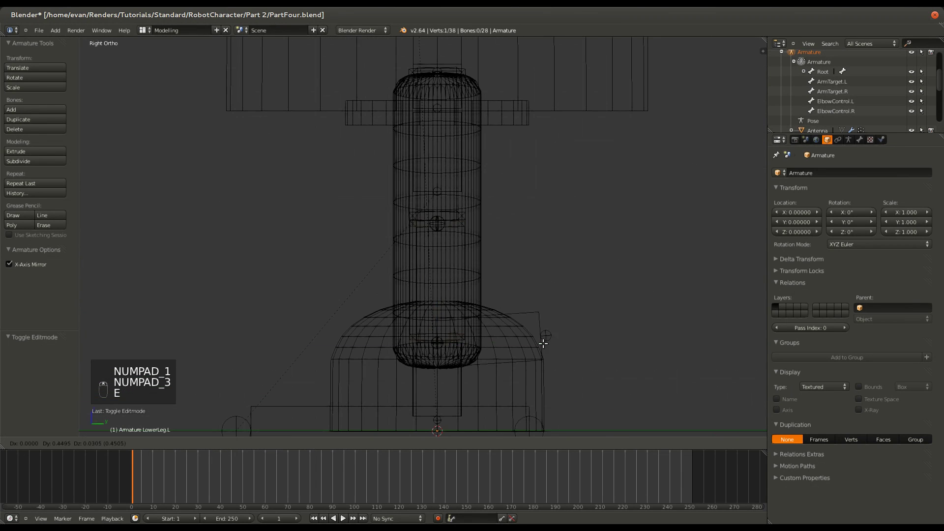
pyautogui.press('y')
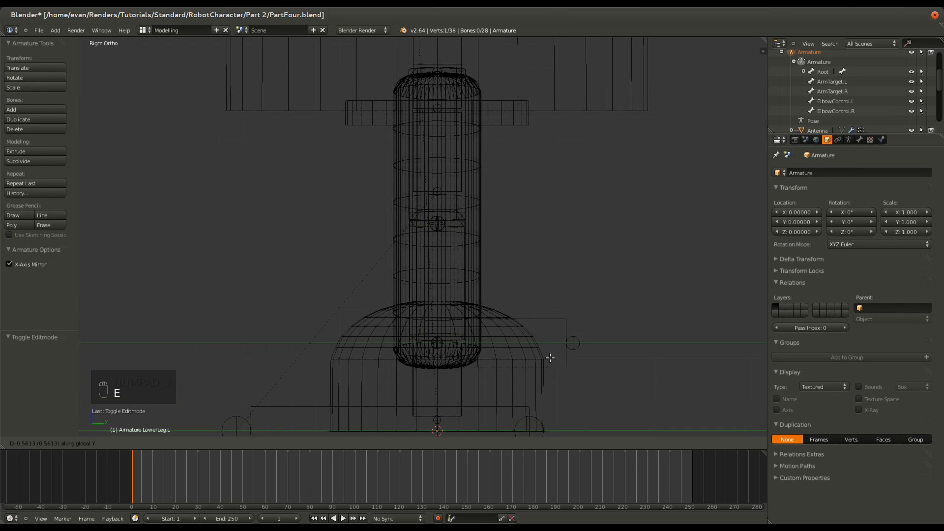
pyautogui.click(550, 359)
# Clear the parent of the bone extruded from the ankle, then select the left one, start moving it and cancel
pyautogui.rightClick(555, 368)
pyautogui.moveTo(556, 368); pyautogui.dragTo(532, 379, button='middle')
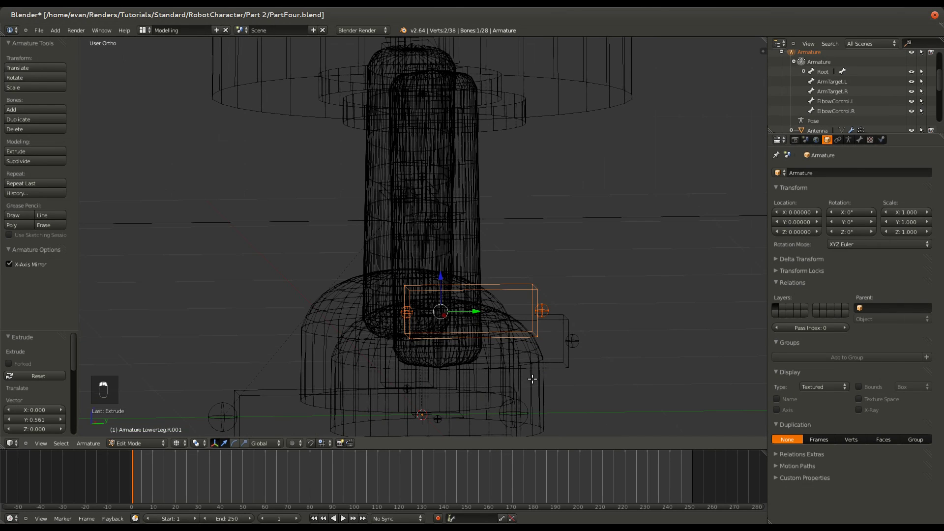
pyautogui.hotkey('alt', 'p')
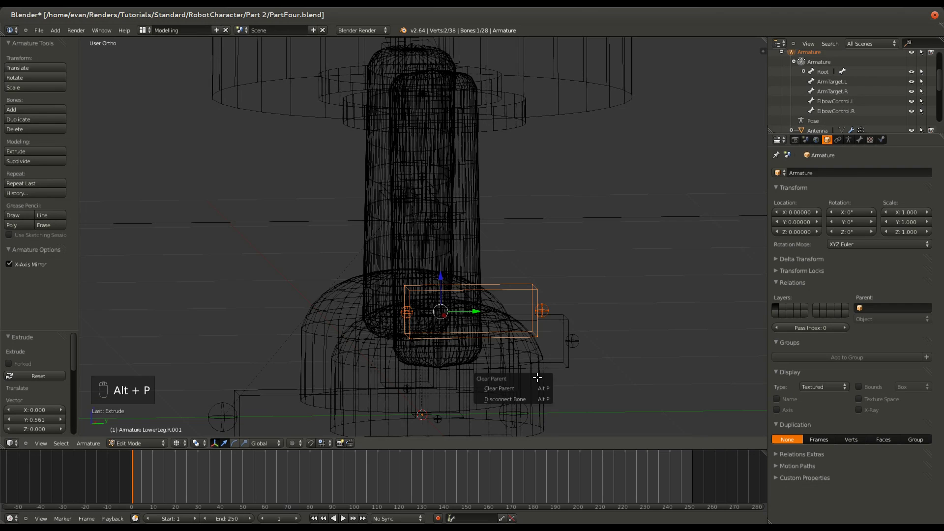
pyautogui.click(539, 389)
pyautogui.rightClick(553, 367)
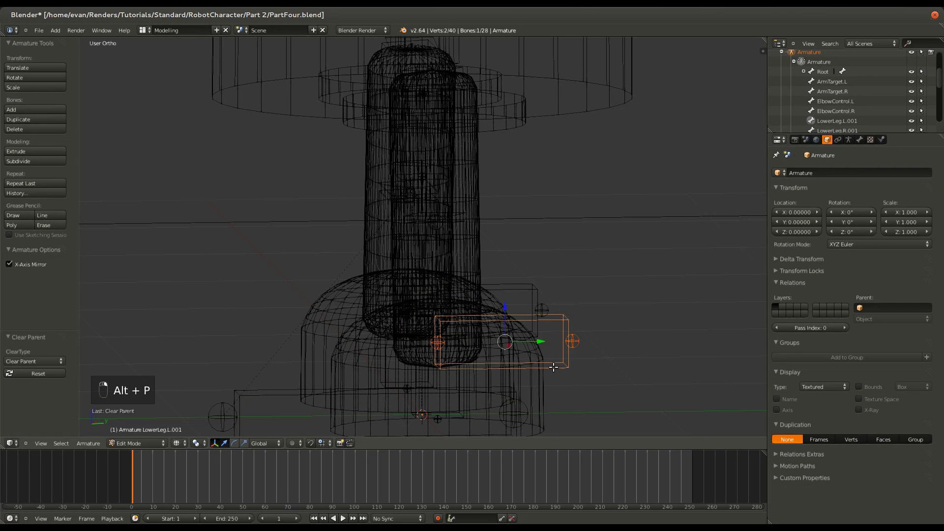
pyautogui.press('g')
pyautogui.rightClick(565, 377)
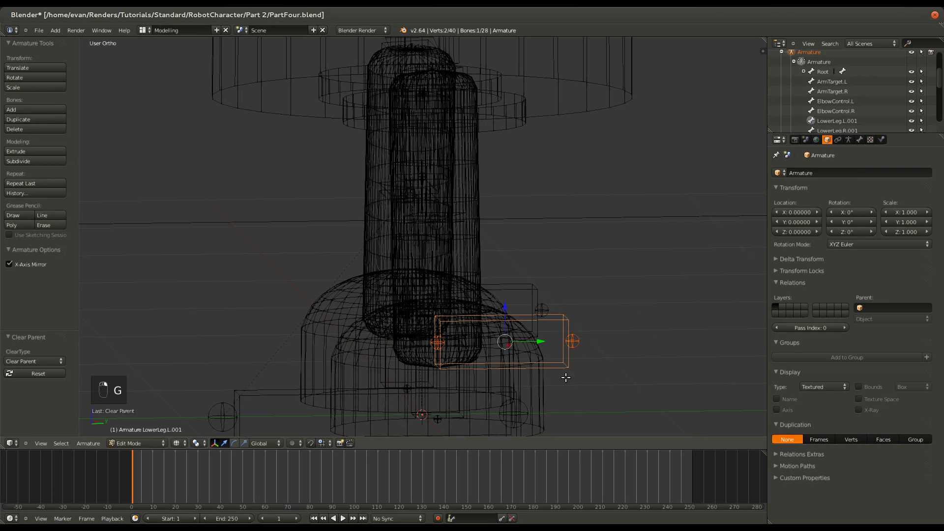
# Rename the left bone extruded from the ankle as LegTarget.L
pyautogui.click(860, 140)
pyautogui.moveTo(679, 245); pyautogui.dragTo(618, 245, button='middle')
pyautogui.click(825, 173)
pyautogui.click(825, 173)
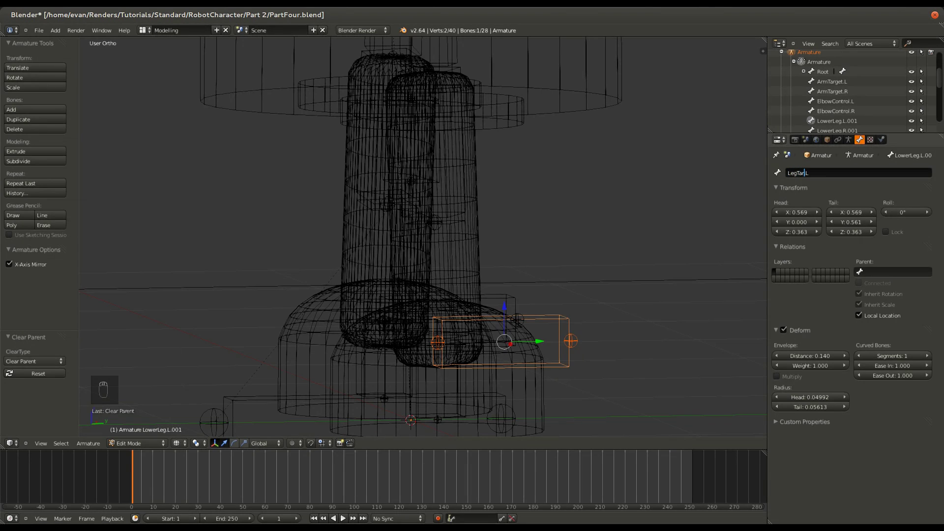
pyautogui.write('LegTarget')
pyautogui.press('Return')
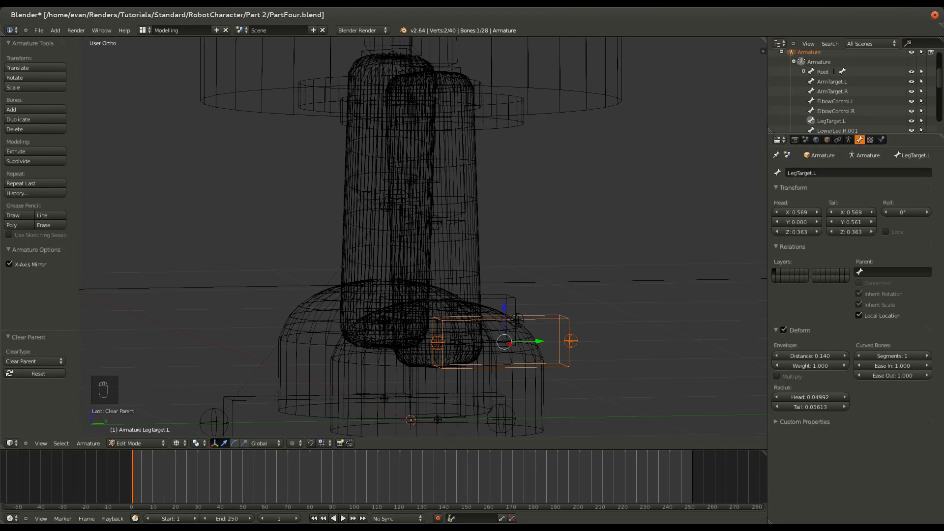
# Rename the mirrored bone at the right ankle as LegTarget.R
pyautogui.rightClick(498, 295)
pyautogui.doubleClick(868, 176)
pyautogui.press('End')
pyautogui.press('BackSpace')
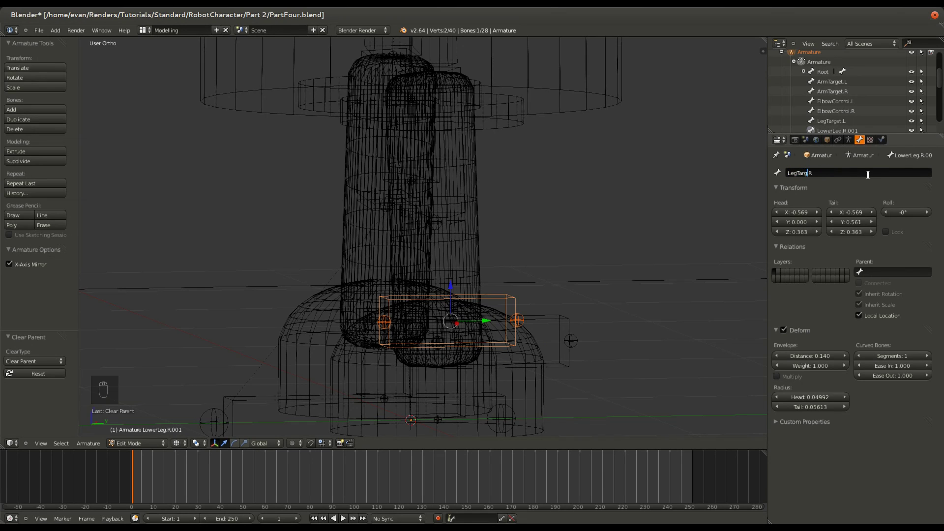
pyautogui.press('Return')
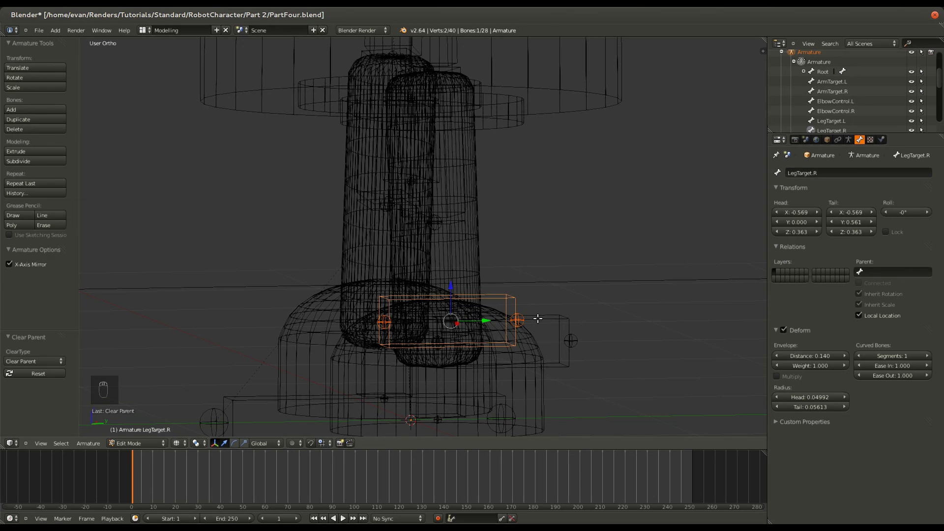
# In Pose Mode with wireframe shading, add an IK constraint to LowerLeg.L with LegTarget.L as its target
pyautogui.press('Tab')
pyautogui.press('z')
pyautogui.rightClick(556, 332)
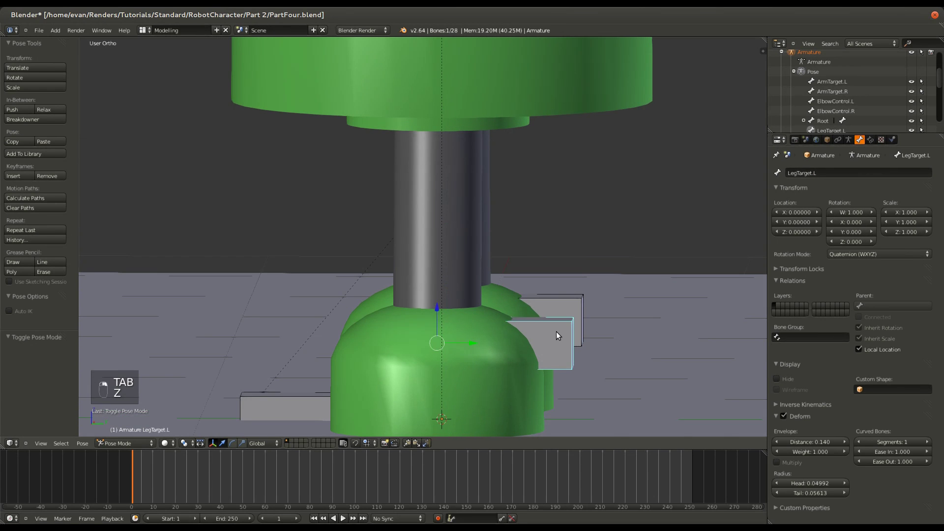
pyautogui.press('z')
pyautogui.keyDown('shift'); pyautogui.rightClick(459, 281); pyautogui.keyUp('shift')
pyautogui.moveTo(460, 282); pyautogui.dragTo(500, 294, button='middle')
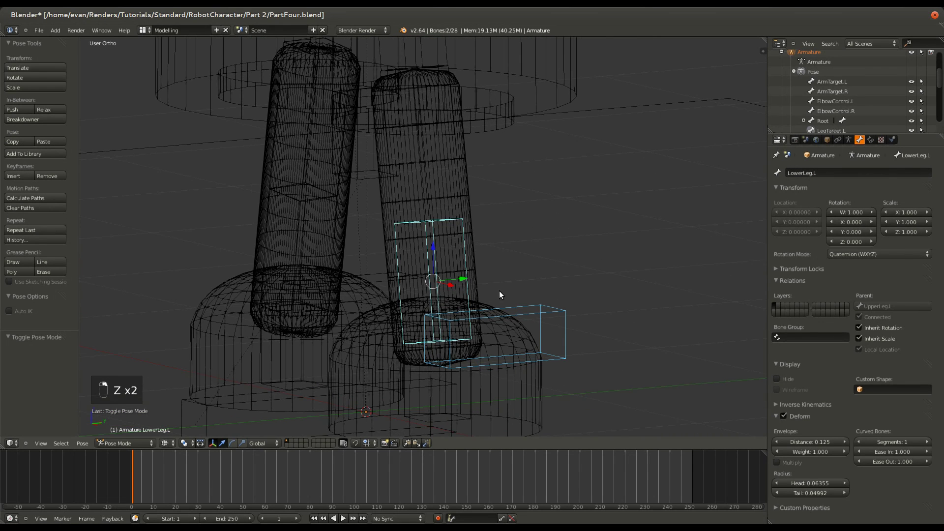
pyautogui.hotkey('shift', 'i')
pyautogui.click(500, 295)
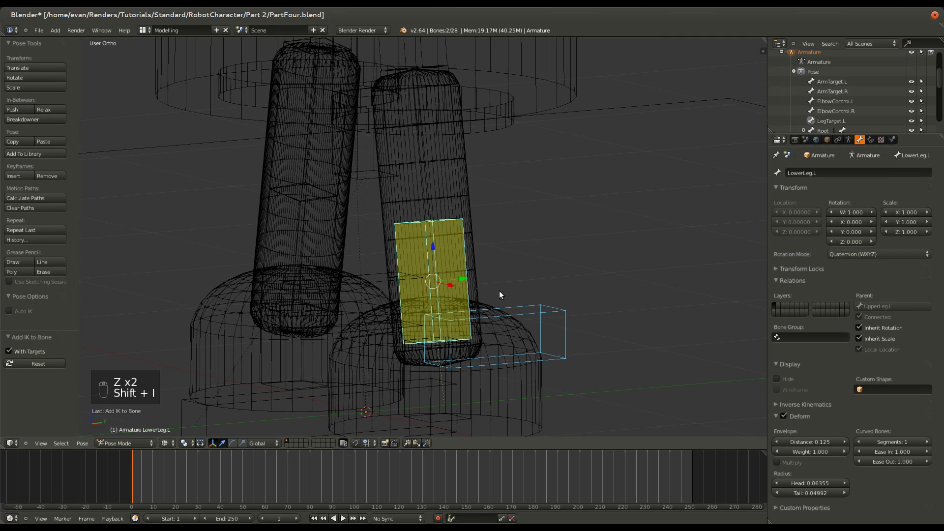
# Add an IK constraint to LowerLeg.R with LegTarget.R as its target
pyautogui.rightClick(374, 276)
pyautogui.keyDown('shift'); pyautogui.rightClick(323, 225); pyautogui.keyUp('shift')
pyautogui.rightClick(377, 273)
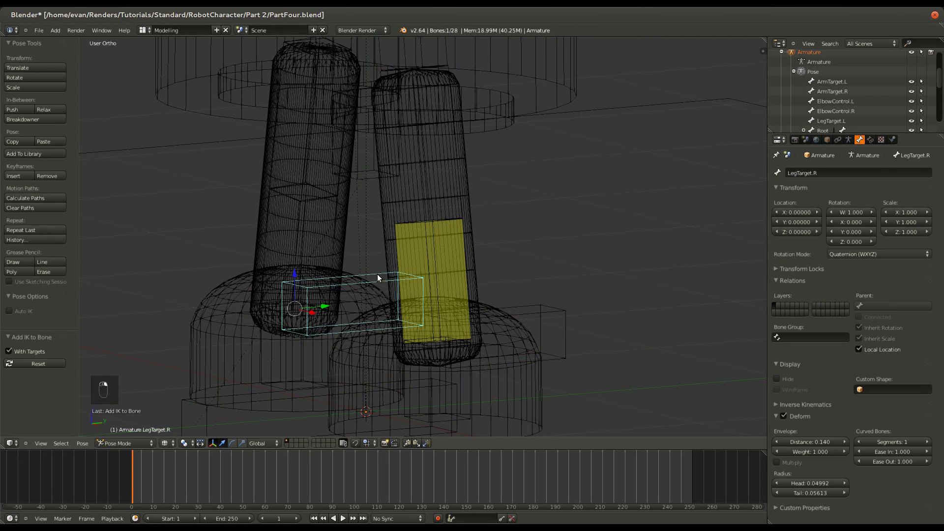
pyautogui.keyDown('shift'); pyautogui.rightClick(332, 234); pyautogui.keyUp('shift')
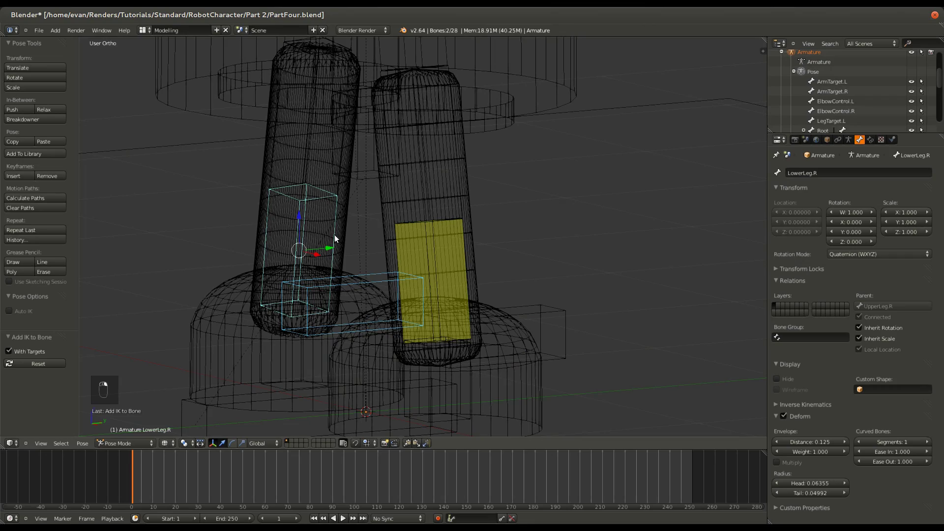
pyautogui.hotkey('shift', 'i')
pyautogui.click(334, 236)
pyautogui.moveTo(334, 236); pyautogui.dragTo(300, 290, button='middle')
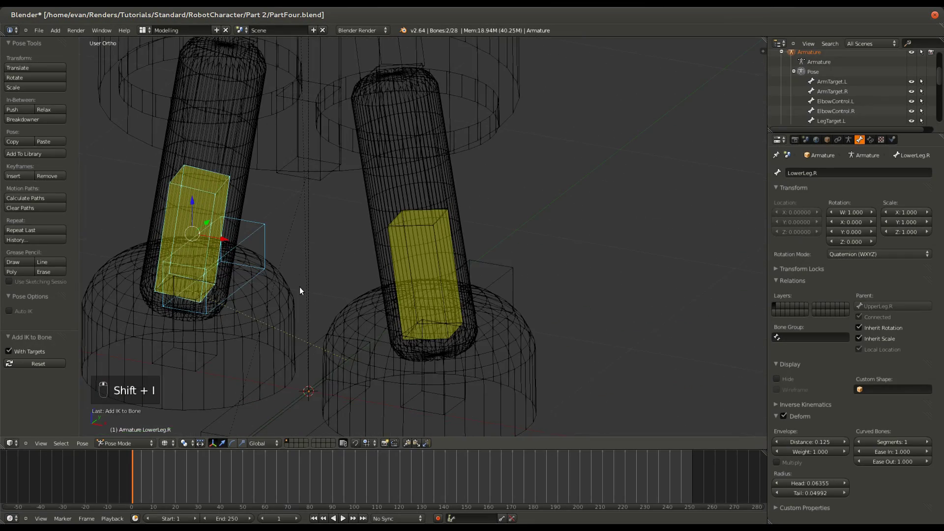
# Try moving LegTarget.R to test the right leg's IK
pyautogui.rightClick(267, 240)
pyautogui.press('g')
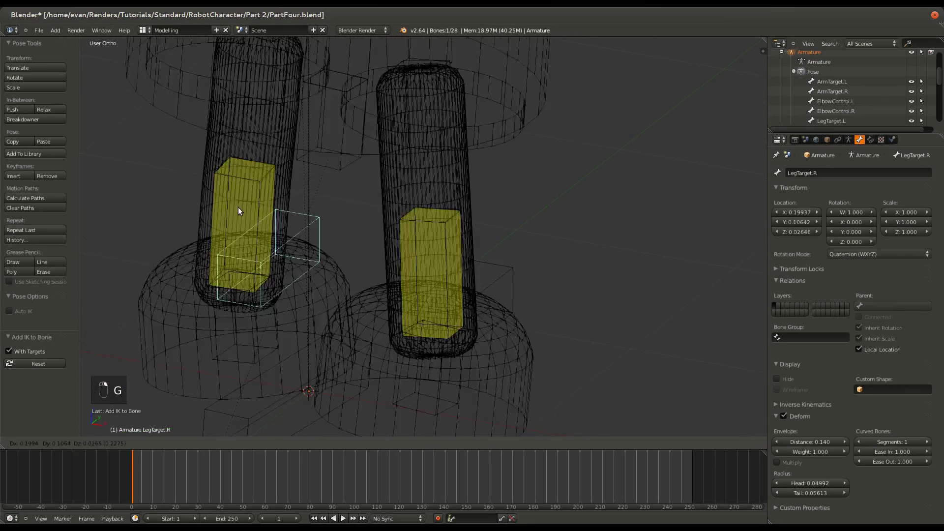
pyautogui.click(257, 250)
# Set the chain length of the IK constraints on LowerLeg.R and LowerLeg.L to 2
pyautogui.rightClick(218, 229)
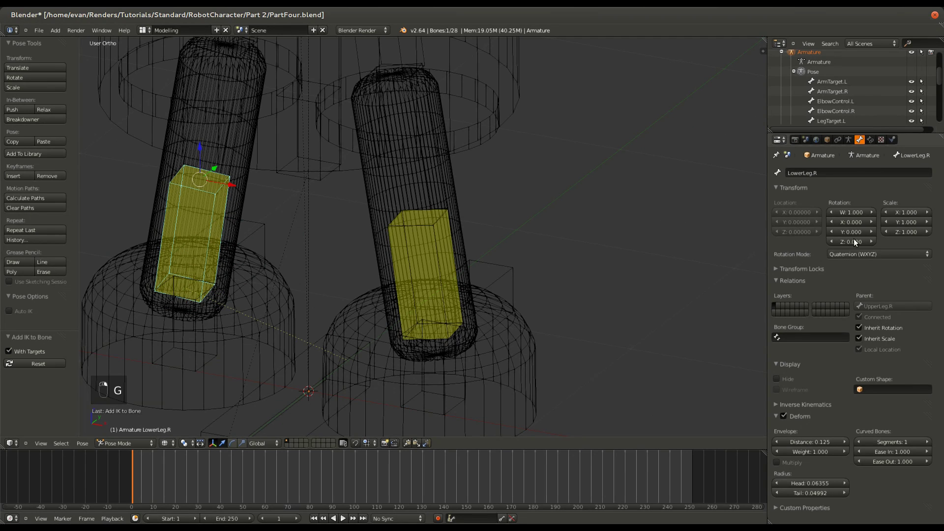
pyautogui.click(869, 140)
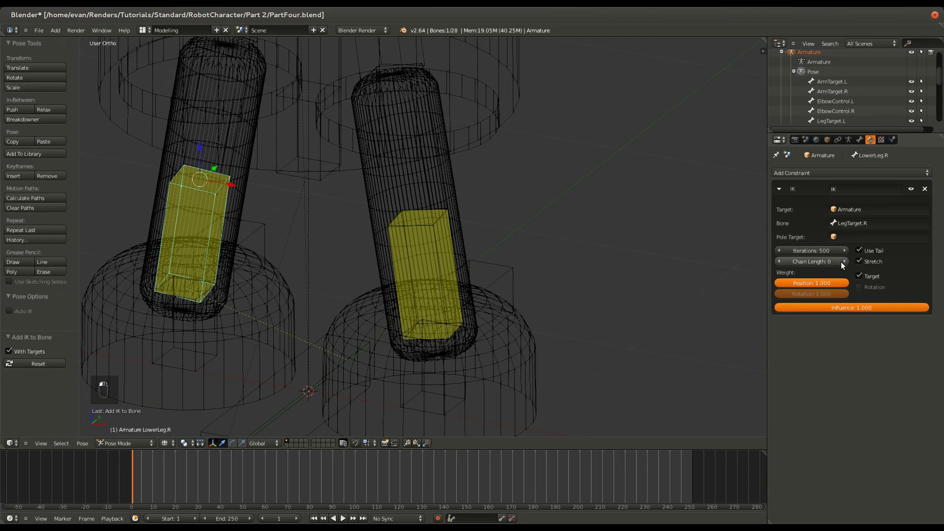
pyautogui.rightClick(451, 247)
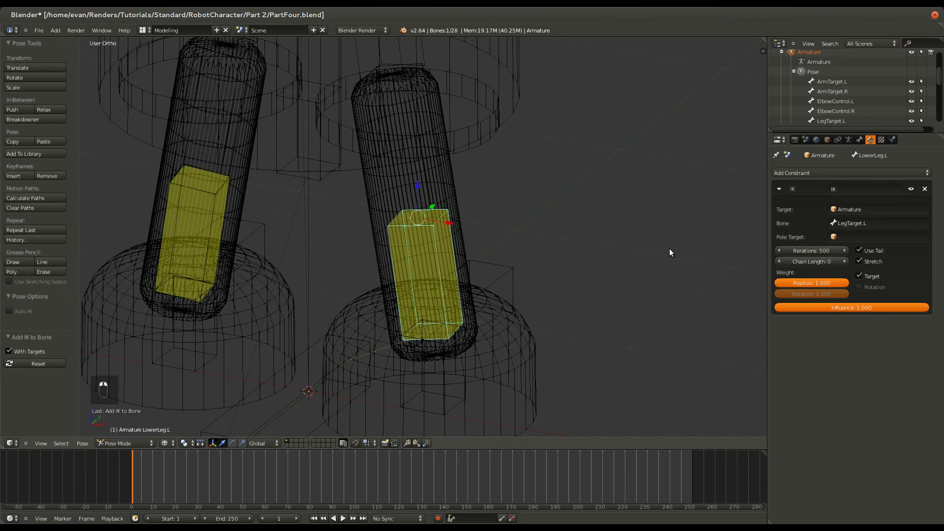
pyautogui.click(845, 260)
pyautogui.click(845, 261)
# In Edit Mode, extrude mirrored bones from the knee joint of UpperLeg.L about 0.6 units along negative Y in the side view
pyautogui.moveTo(396, 296); pyautogui.dragTo(424, 226, button='middle')
pyautogui.scroll(-2, 408, 291)
pyautogui.press('Tab')
pyautogui.press('KP_2')
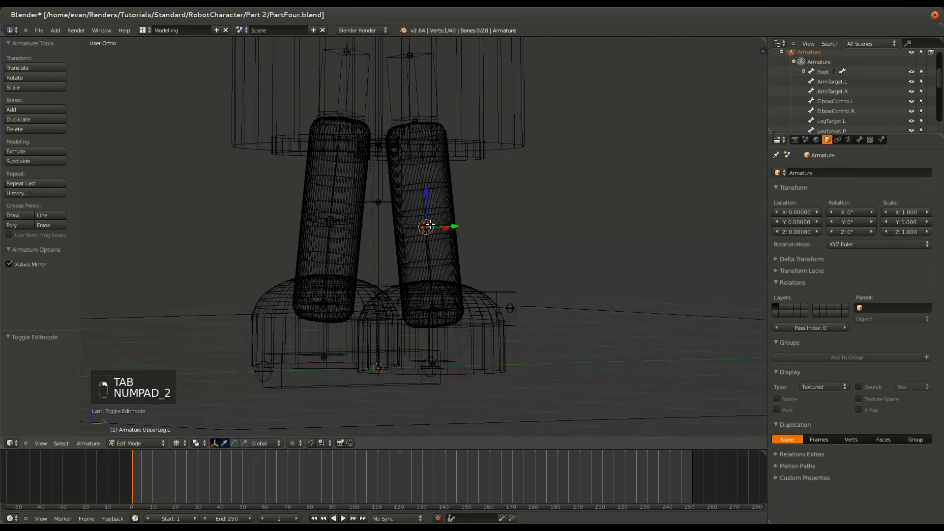
pyautogui.press('KP_1')
pyautogui.press('KP_3')
pyautogui.scroll(2, 401, 256)
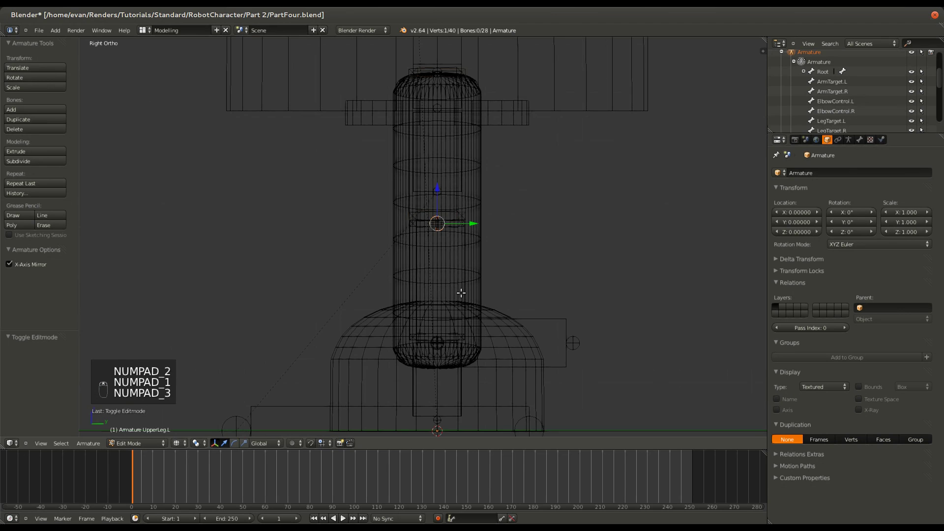
pyautogui.press('e')
pyautogui.click(320, 290)
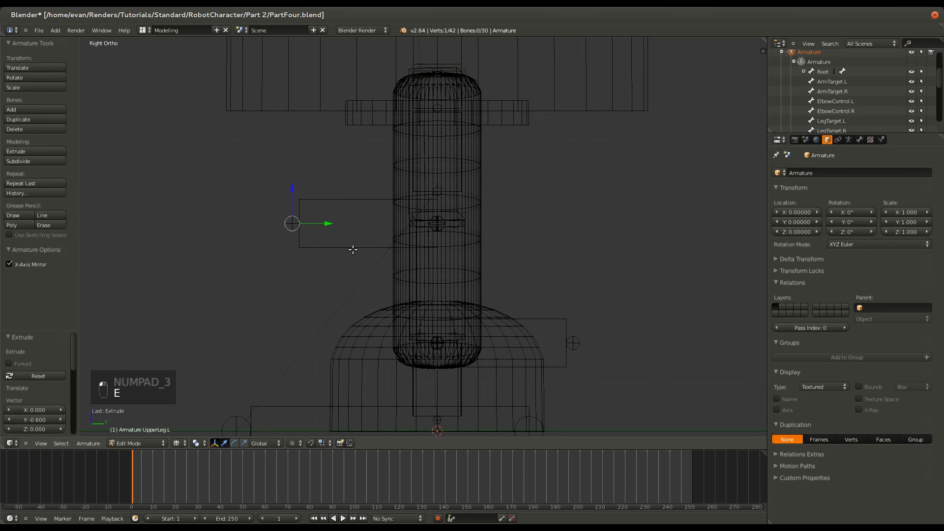
# Clear the parent of the bone extruded from the knee and move it about 1.52 units along negative Y, away from the leg
pyautogui.moveTo(348, 249); pyautogui.dragTo(390, 275, button='middle')
pyautogui.hotkey('alt', 'p')
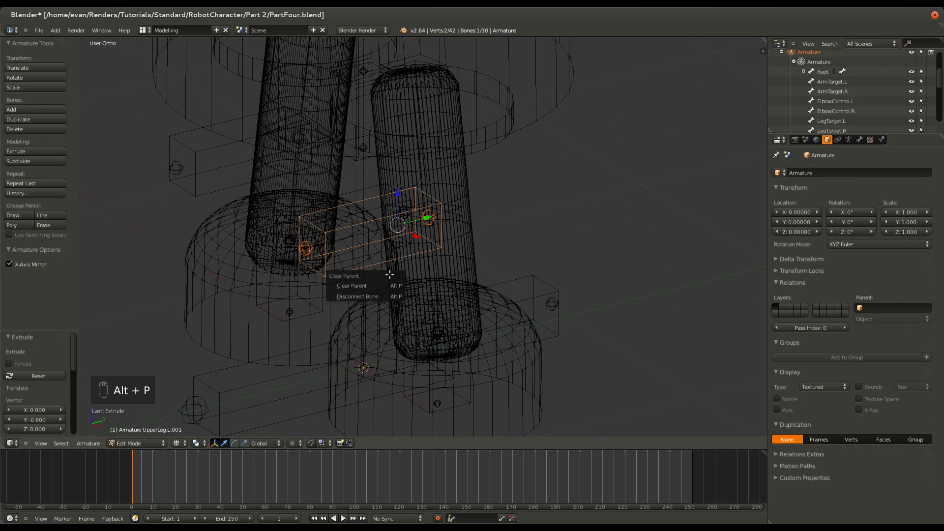
pyautogui.click(389, 286)
pyautogui.press('g')
pyautogui.press('y')
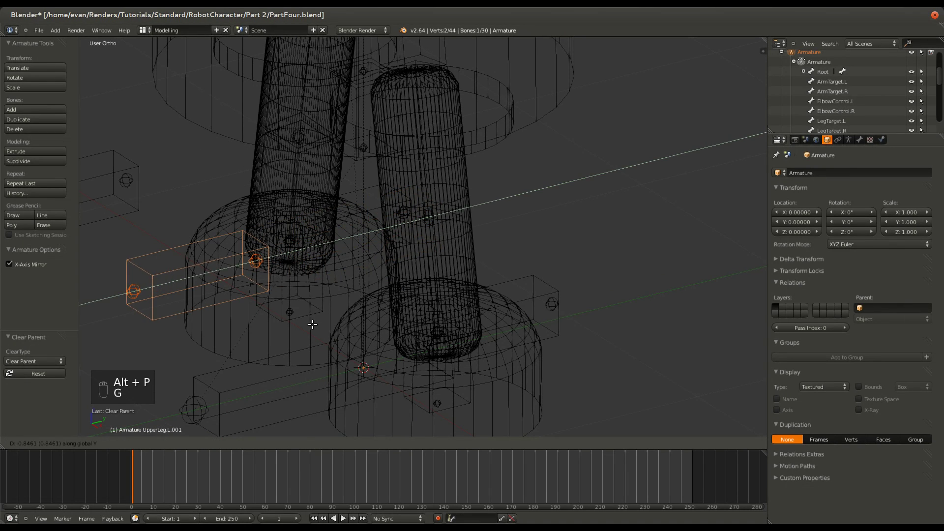
pyautogui.click(299, 329)
pyautogui.scroll(-5, 374, 310)
pyautogui.press('g')
pyautogui.press('y')
pyautogui.moveTo(474, 289); pyautogui.dragTo(438, 276, button='middle')
pyautogui.click(375, 294)
# Rename the left detached knee bone as KneeControl.L
pyautogui.click(860, 140)
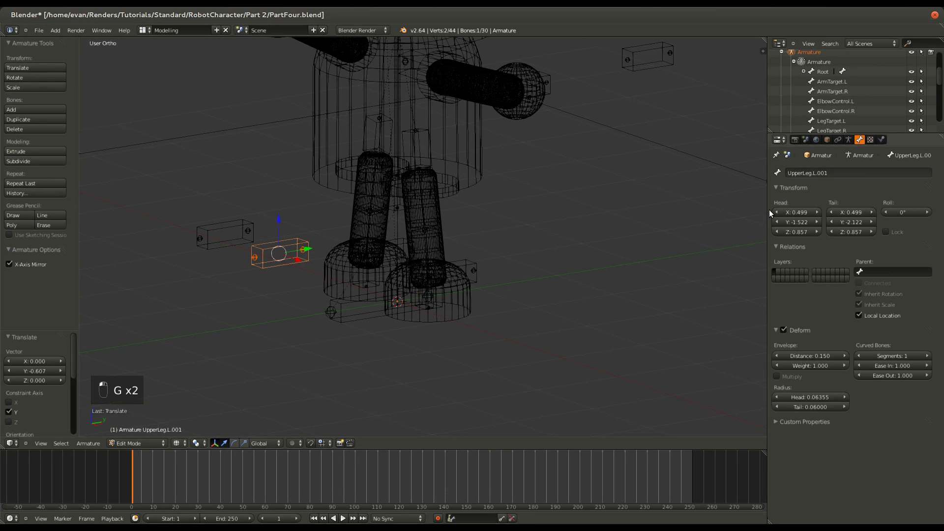
pyautogui.click(836, 172)
pyautogui.click(829, 173)
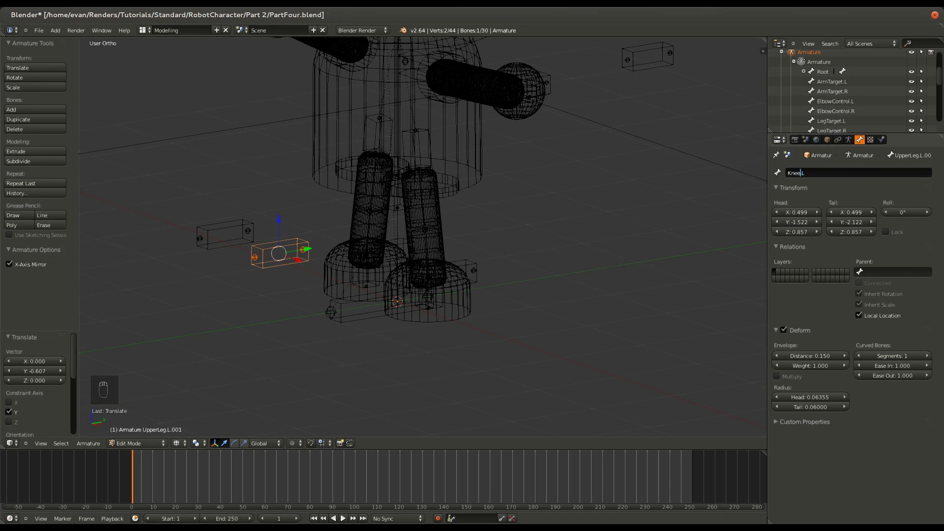
pyautogui.write('KneeControl')
pyautogui.press('Return')
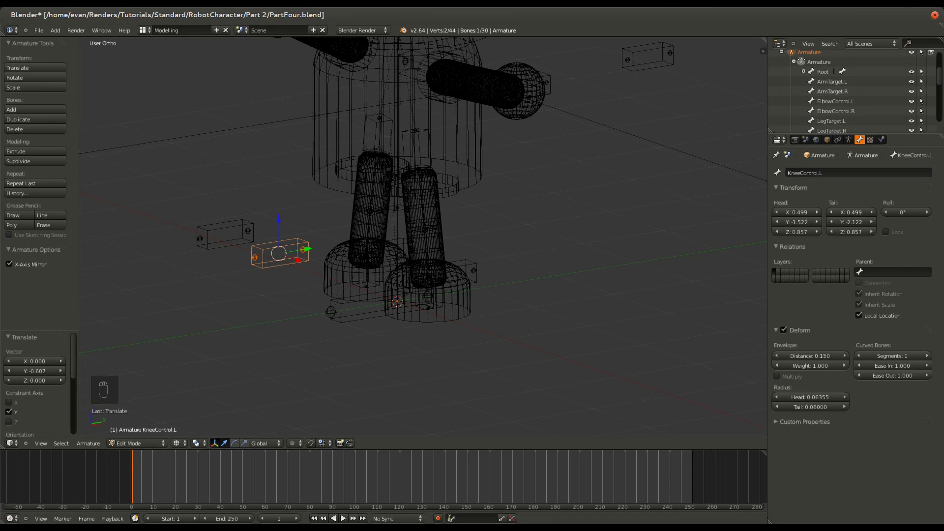
# Rename the mirrored right knee bone as KneeControl.R and save the file over the existing one
pyautogui.rightClick(219, 229)
pyautogui.click(842, 171)
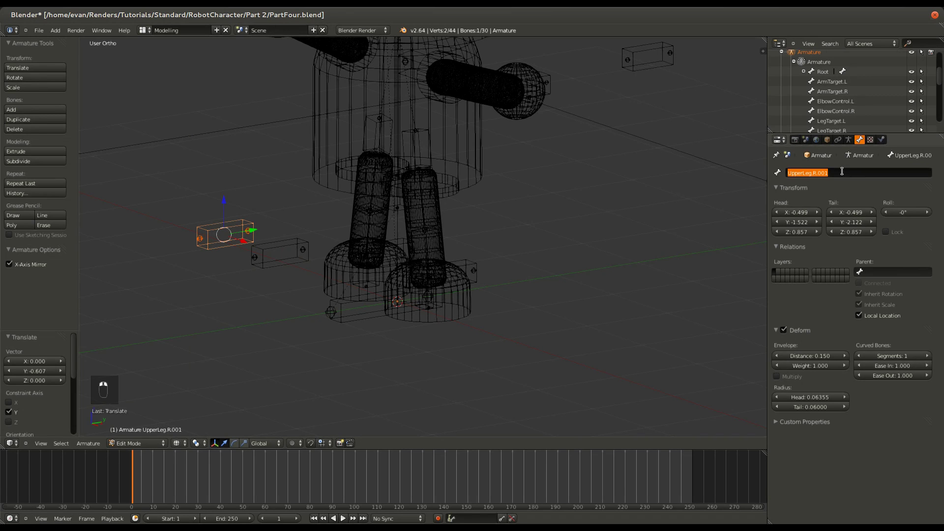
pyautogui.press('BackSpace')
pyautogui.write('KneeControl.R')
pyautogui.press('Return')
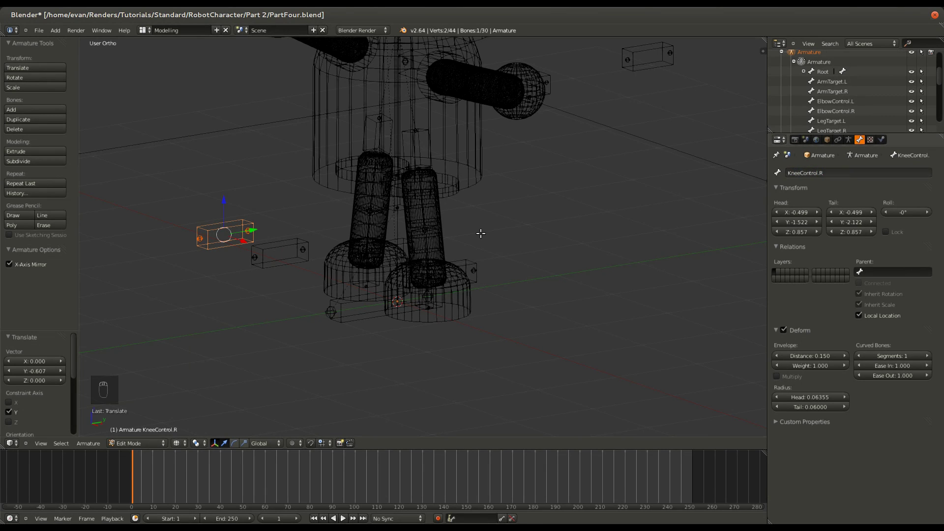
pyautogui.hotkey('ctrl', 's')
pyautogui.click(297, 252)
# In Pose Mode, add an IK constraint to UpperLeg.R targeting KneeControl.R and set its chain length to 1
pyautogui.scroll(1, 318, 256)
pyautogui.moveTo(297, 253); pyautogui.dragTo(400, 262, button='middle')
pyautogui.press('Tab')
pyautogui.press('z')
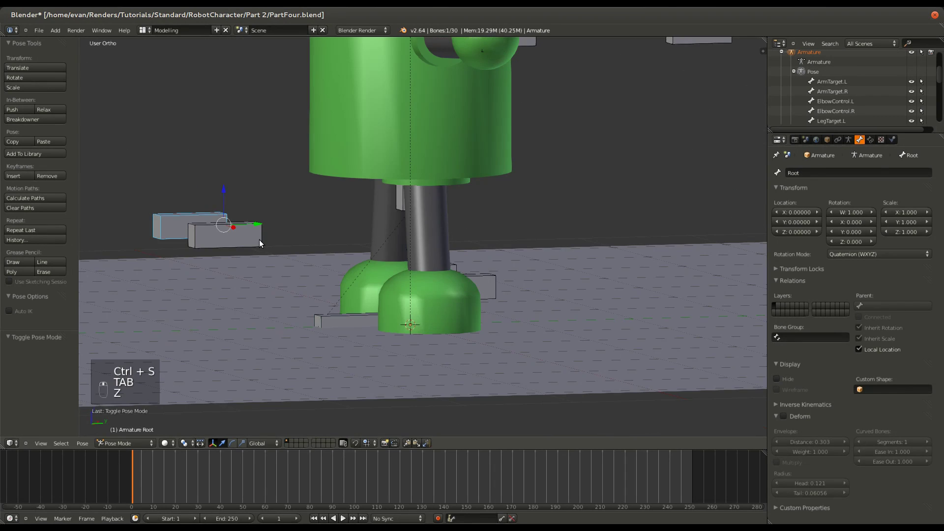
pyautogui.moveTo(260, 240)
pyautogui.mouseDown(button='middle')
pyautogui.moveTo(394, 262)
pyautogui.moveTo(438, 257)
pyautogui.moveTo(453, 239)
pyautogui.mouseUp(button='middle')
pyautogui.press('z')
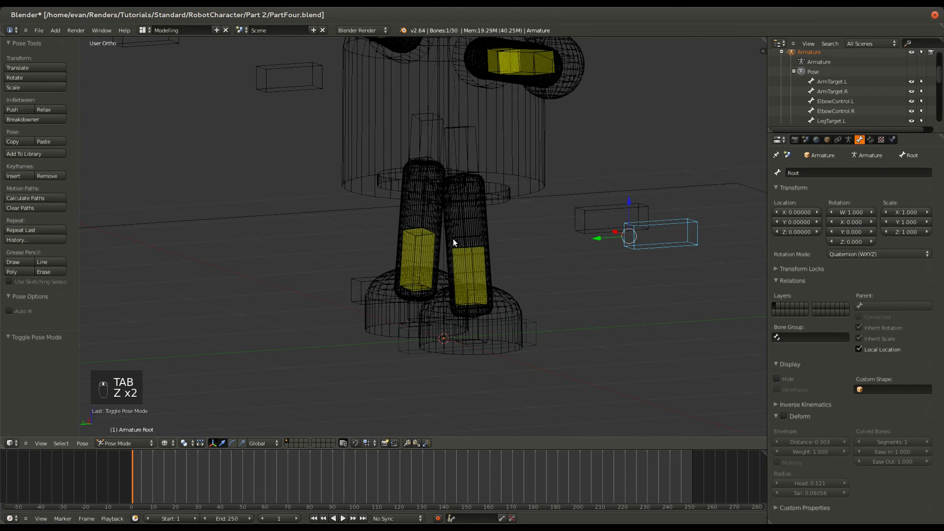
pyautogui.keyDown('shift'); pyautogui.rightClick(445, 247); pyautogui.keyUp('shift')
pyautogui.hotkey('shift', 'i')
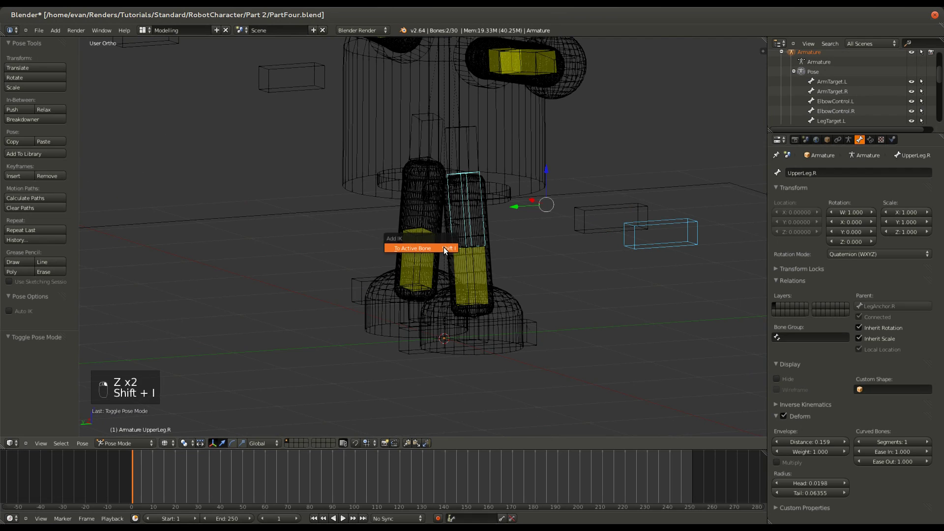
pyautogui.click(413, 248)
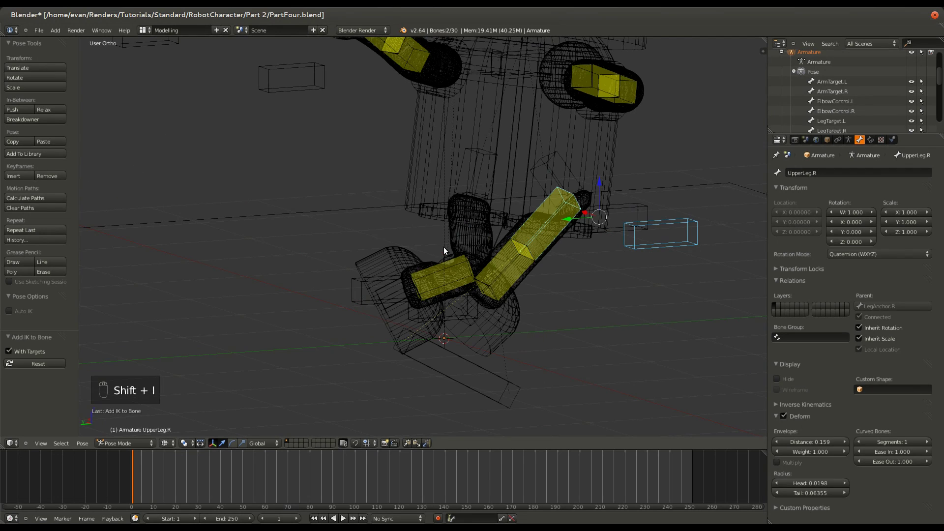
pyautogui.rightClick(559, 223)
pyautogui.click(871, 140)
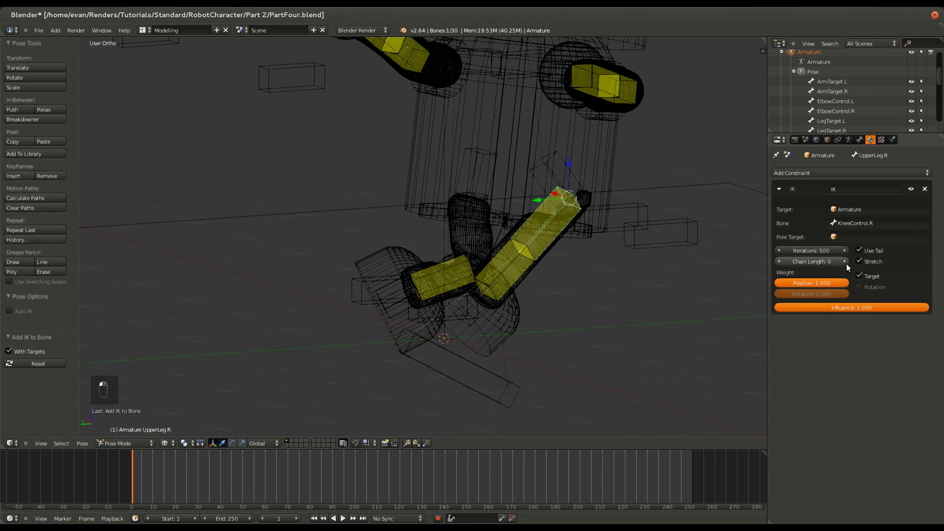
pyautogui.click(845, 261)
# Add an IK constraint to UpperLeg.L targeting KneeControl.L with chain length 1, and save the file
pyautogui.moveTo(541, 305); pyautogui.dragTo(387, 222, button='middle')
pyautogui.rightClick(246, 251)
pyautogui.keyDown('shift'); pyautogui.rightClick(411, 212); pyautogui.keyUp('shift')
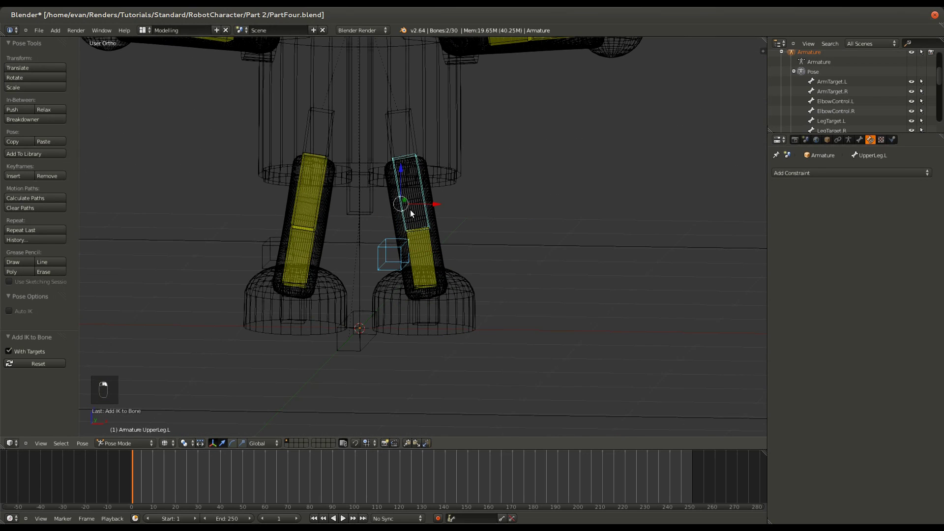
pyautogui.hotkey('shift', 'i')
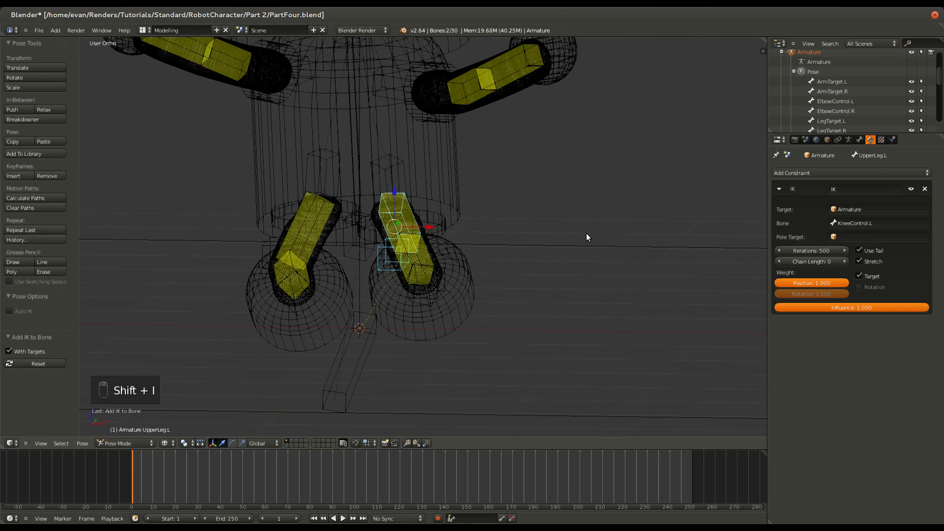
pyautogui.click(845, 262)
pyautogui.hotkey('ctrl', 's')
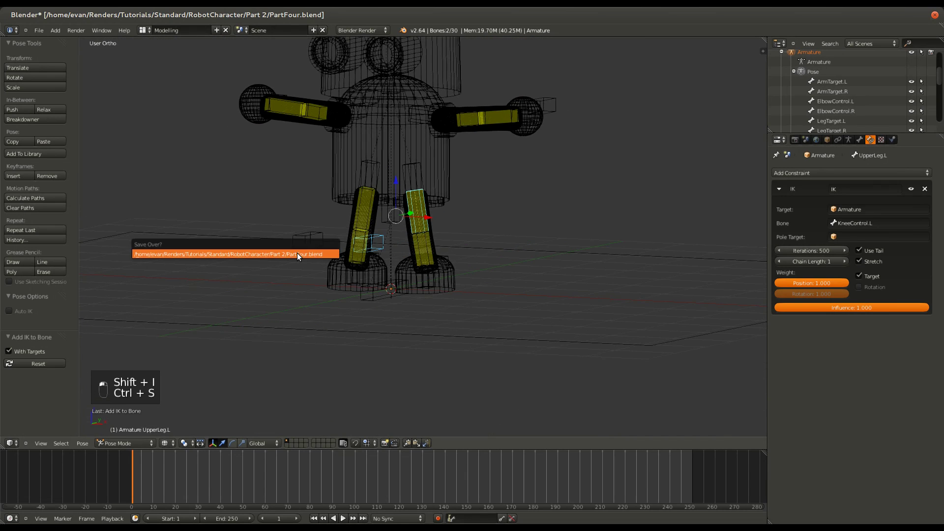
pyautogui.click(297, 254)
# In the side view, move LegTarget.L about 0.12 units along Y and 0.43 along Z to bend the left leg, and select KneeControl.L
pyautogui.moveTo(297, 253); pyautogui.dragTo(240, 250, button='middle')
pyautogui.press('z')
pyautogui.rightClick(467, 275)
pyautogui.press('KP_1')
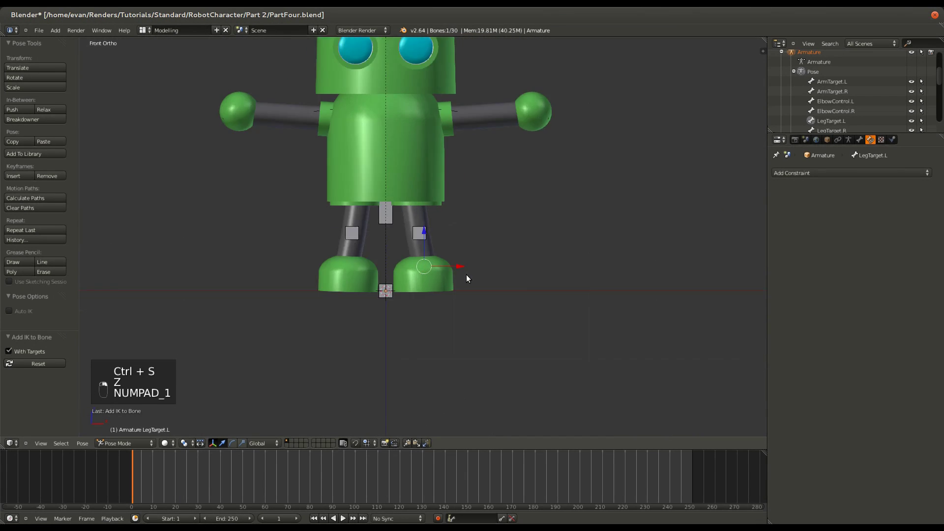
pyautogui.press('KP_3')
pyautogui.press('z')
pyautogui.press('g')
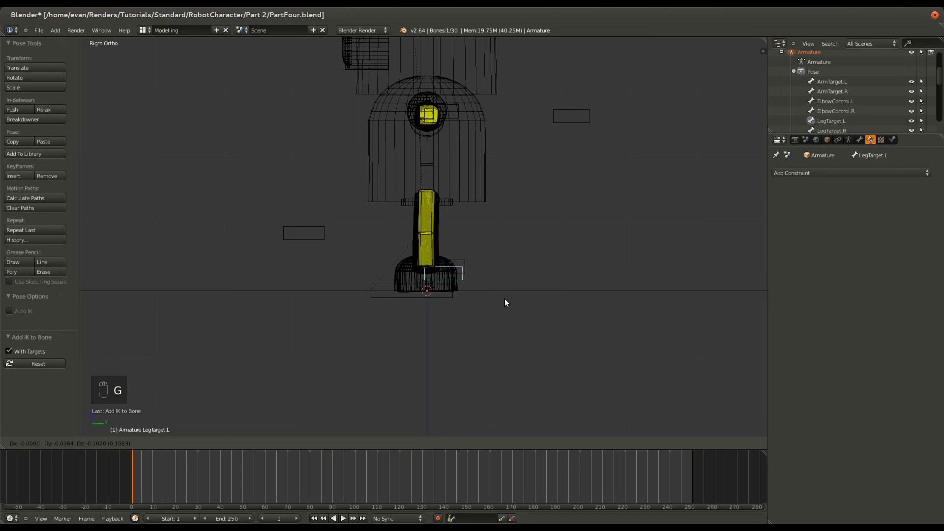
pyautogui.click(517, 264)
pyautogui.rightClick(326, 240)
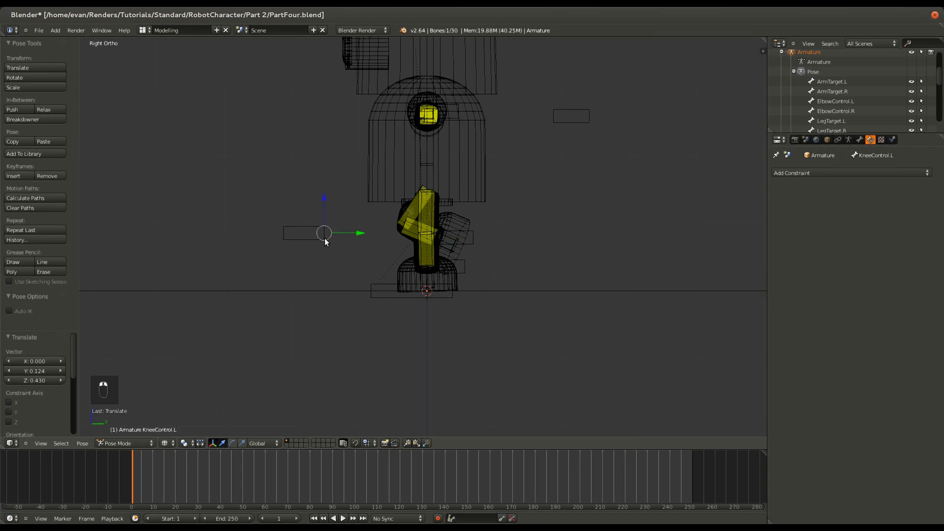
# Move KneeControl.L about 1.51 units along X, 0.46 along Y and 0.73 along Z, and try moving KneeControl.R
pyautogui.moveTo(325, 241); pyautogui.dragTo(432, 293, button='middle')
pyautogui.press('g')
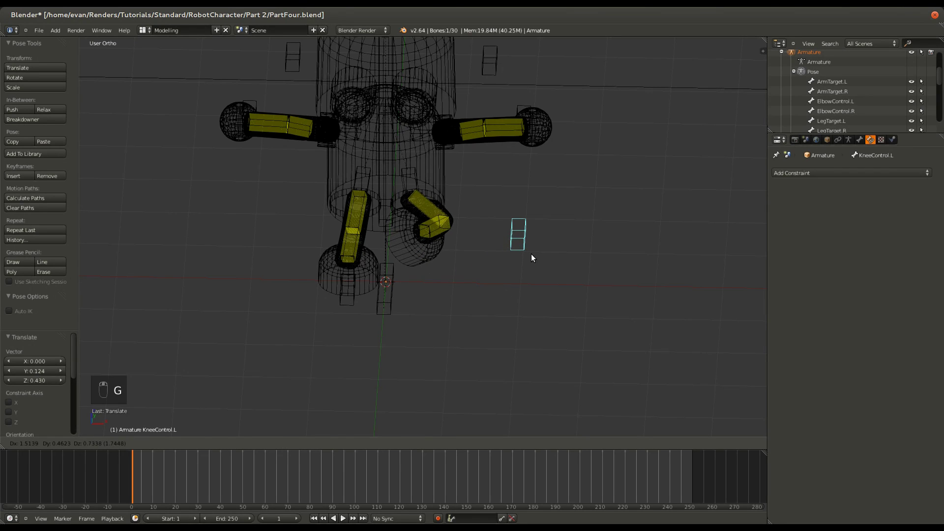
pyautogui.click(532, 257)
pyautogui.press('g')
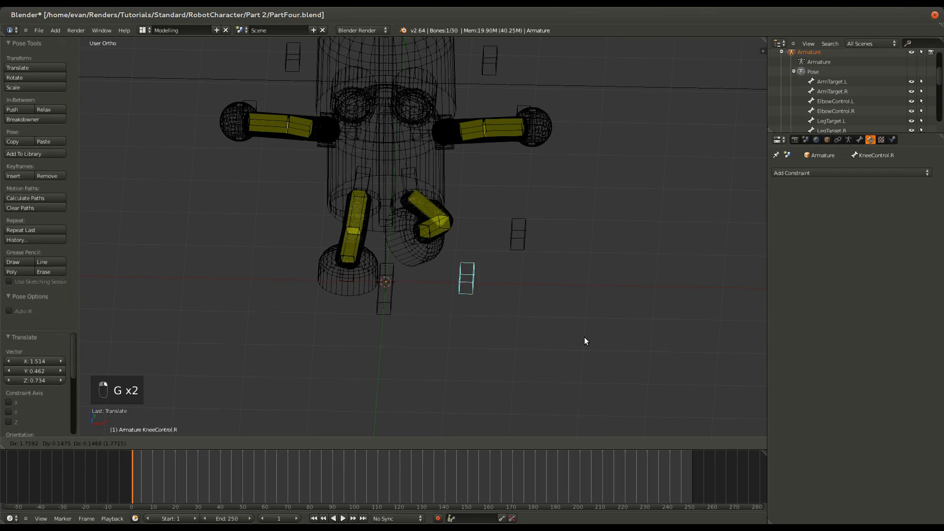
pyautogui.rightClick(430, 350)
# Raise the right leg's target bone about 0.43 units along Z to bend the right leg
pyautogui.rightClick(343, 280)
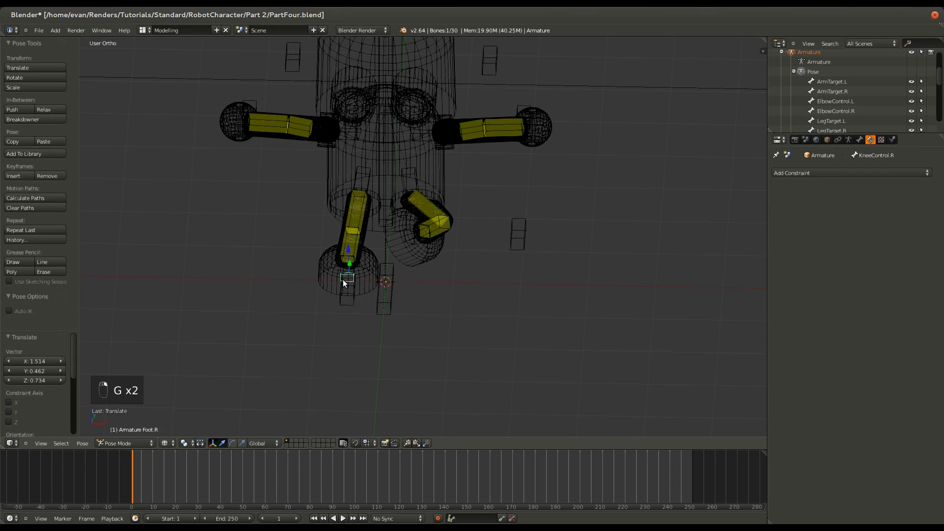
pyautogui.moveTo(343, 280); pyautogui.dragTo(421, 253, button='middle')
pyautogui.moveTo(375, 287); pyautogui.dragTo(275, 329, button='middle')
pyautogui.rightClick(373, 279)
pyautogui.press('g')
pyautogui.click(368, 283)
# Try moving the Root bone and KneeControl.R to test how the legs respond
pyautogui.rightClick(414, 317)
pyautogui.press('g')
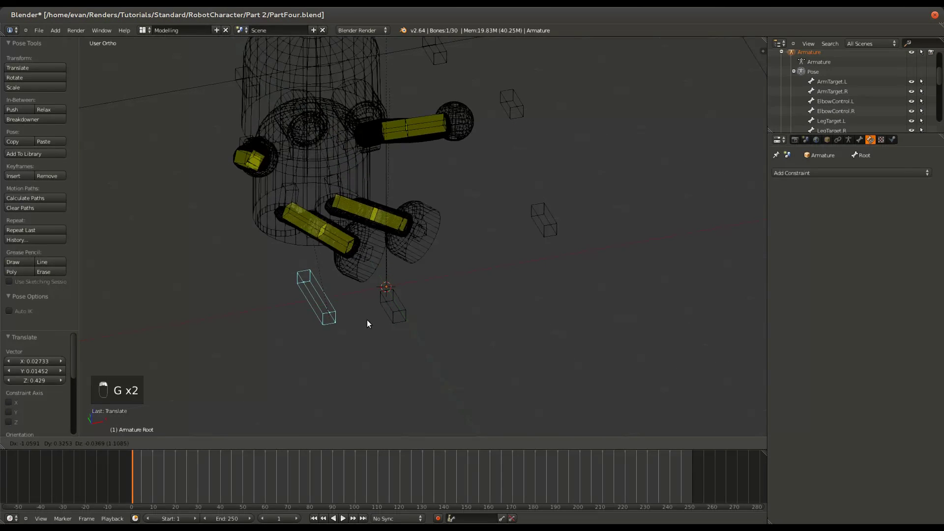
pyautogui.rightClick(386, 322)
pyautogui.rightClick(397, 326)
pyautogui.press('g')
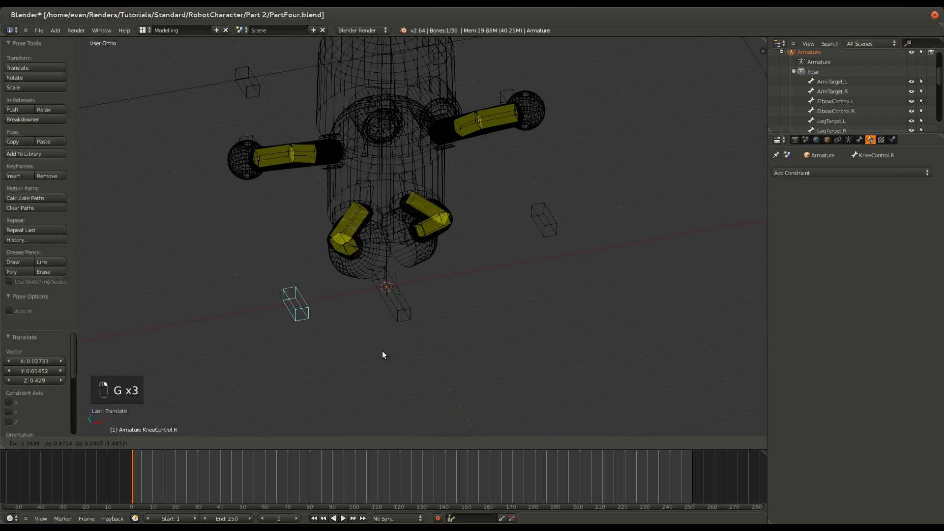
pyautogui.rightClick(400, 318)
# Clear the location of all pose bones and save the file over the existing one
pyautogui.moveTo(402, 315)
pyautogui.mouseDown(button='middle')
pyautogui.moveTo(476, 288)
pyautogui.moveTo(400, 312)
pyautogui.moveTo(326, 288)
pyautogui.moveTo(556, 275)
pyautogui.mouseUp(button='middle')
pyautogui.rightClick(461, 306)
pyautogui.press('a')
pyautogui.press('a')
pyautogui.hotkey('alt', 'g')
pyautogui.hotkey('ctrl', 's')
pyautogui.click(393, 308)
# In Edit Mode and the front wireframe view, extrude a bone about 0.15 units straight up from the antenna's Ball bone
pyautogui.press('z')
pyautogui.press('a')
pyautogui.scroll(-4, 470, 276)
pyautogui.keyDown('shift'); pyautogui.scroll(5, 470, 275); pyautogui.keyUp('shift')
pyautogui.keyDown('shift'); pyautogui.scroll(5, 446, 235); pyautogui.keyUp('shift')
pyautogui.scroll(7, 376, 231)
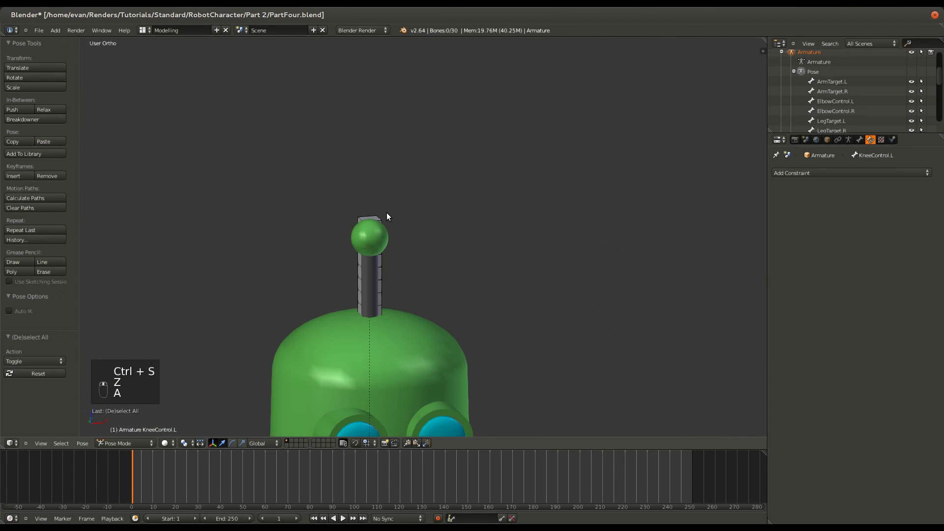
pyautogui.rightClick(385, 217)
pyautogui.press('z')
pyautogui.press('KP_1')
pyautogui.press('Tab')
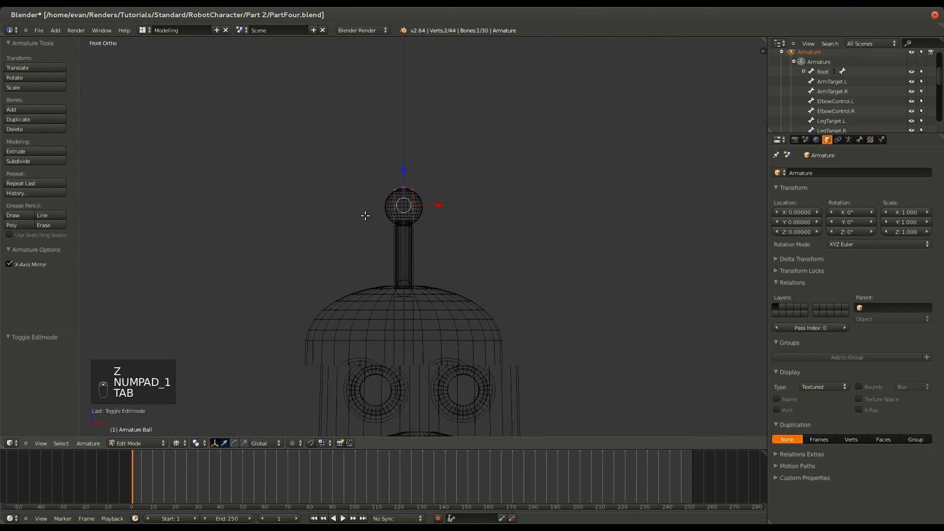
pyautogui.scroll(4, 467, 288)
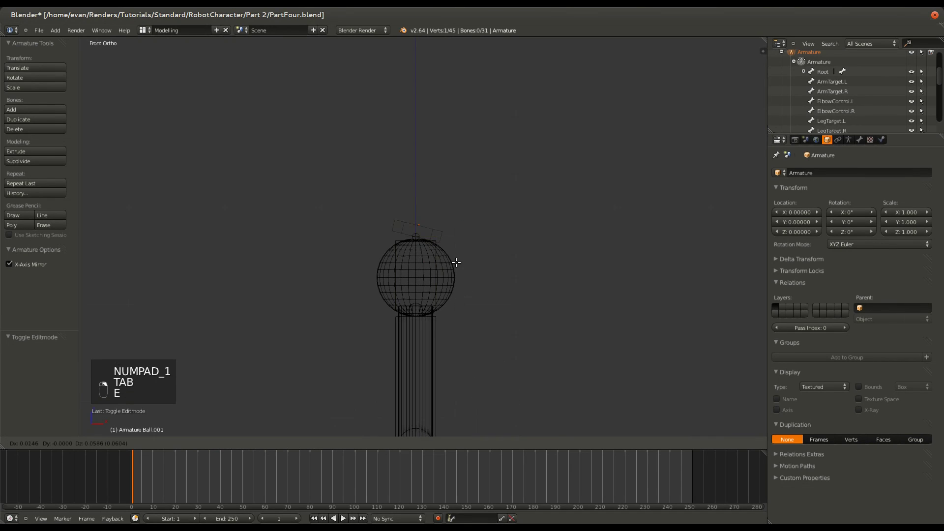
pyautogui.press('e')
pyautogui.click(437, 281)
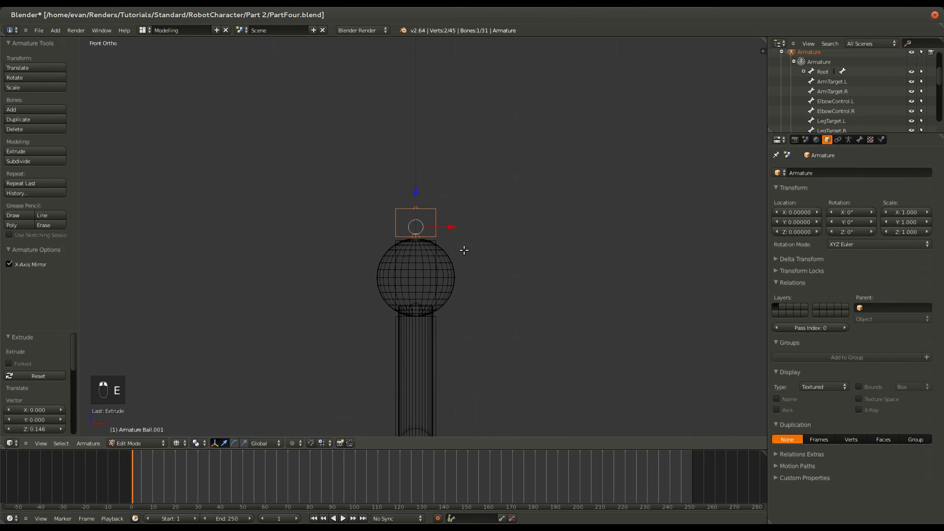
# Clear the parent of the extruded bone and raise it about 0.15 units along Z above the antenna ball
pyautogui.hotkey('alt', 'p')
pyautogui.press('Down')
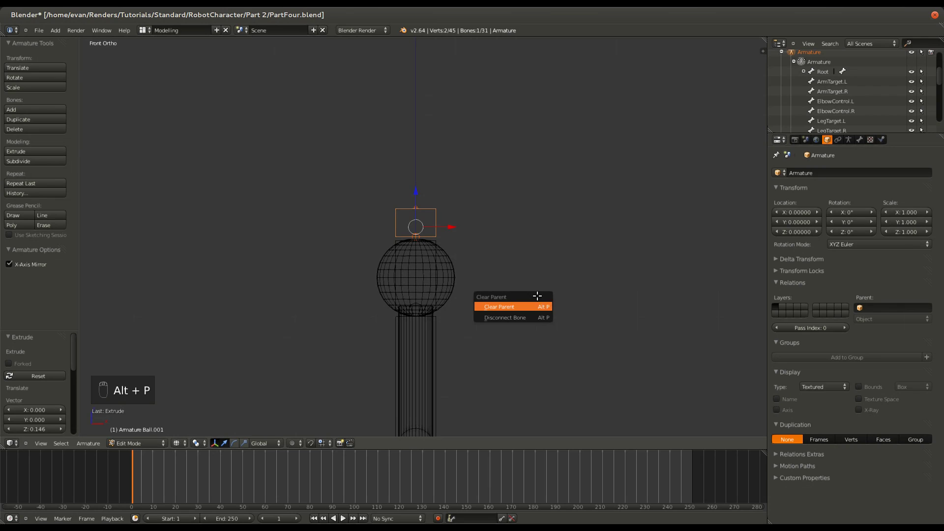
pyautogui.press('Return')
pyautogui.press('g')
pyautogui.press('z')
pyautogui.click(500, 264)
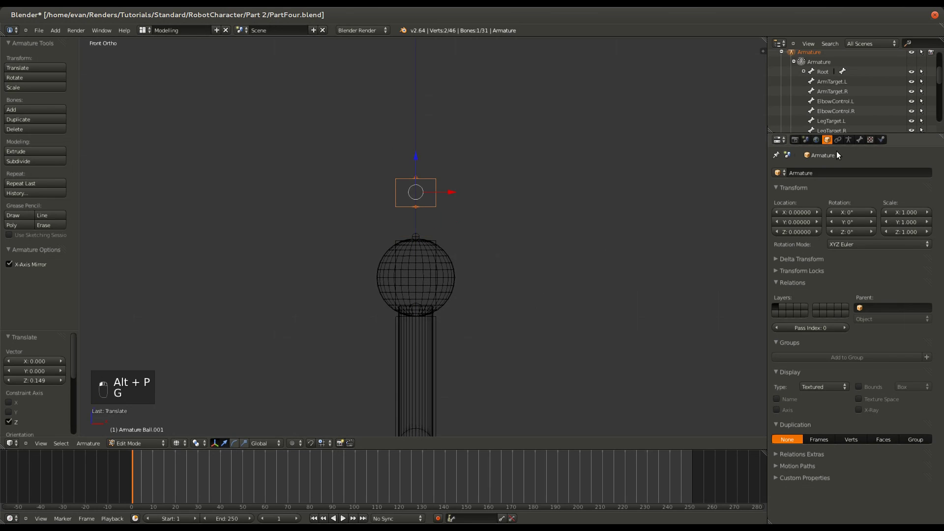
# In Pose Mode, add an IK constraint to the Ball bone targeting the detached bone above it
pyautogui.click(849, 139)
pyautogui.click(860, 140)
pyautogui.rightClick(433, 245)
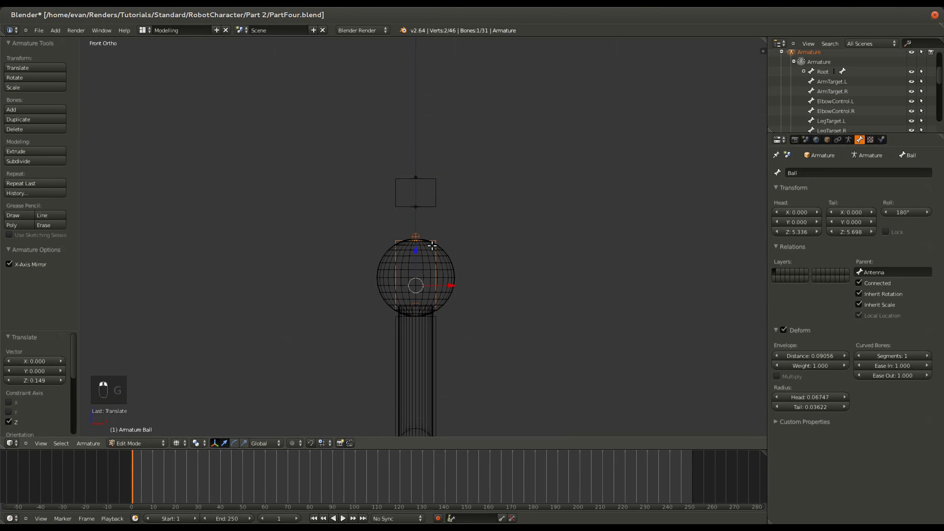
pyautogui.press('Tab')
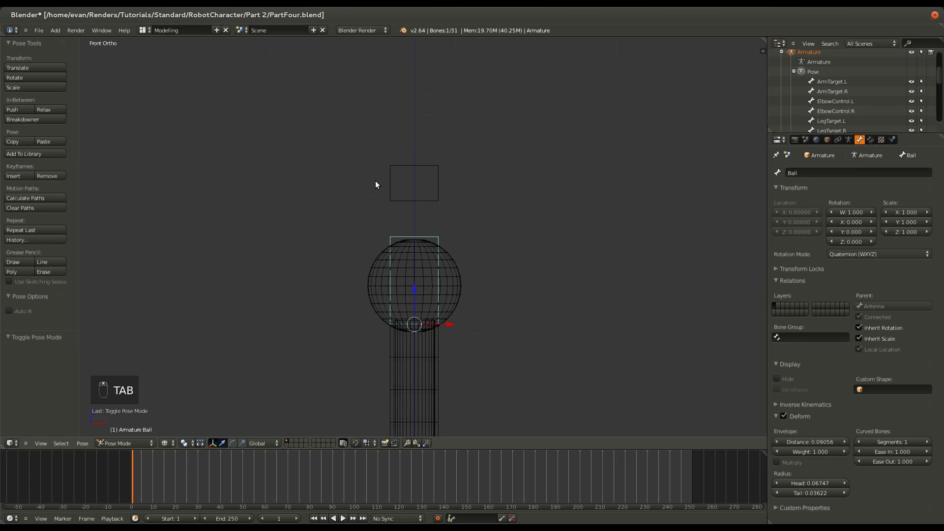
pyautogui.rightClick(406, 203)
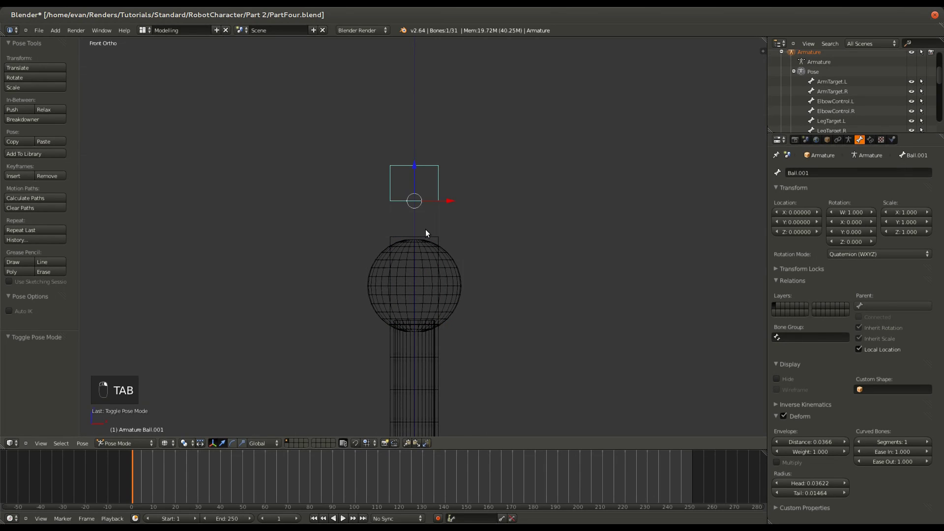
pyautogui.keyDown('shift'); pyautogui.rightClick(438, 234); pyautogui.keyUp('shift')
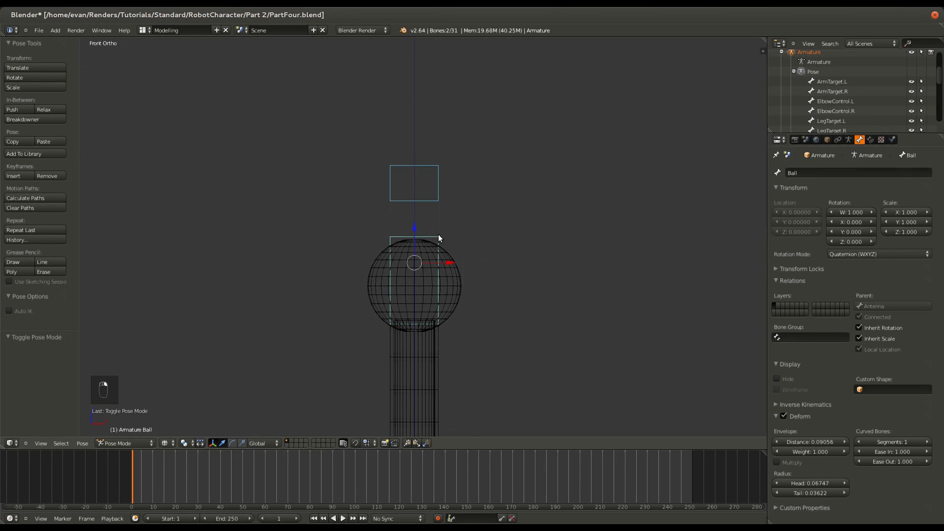
pyautogui.hotkey('shift', 'i')
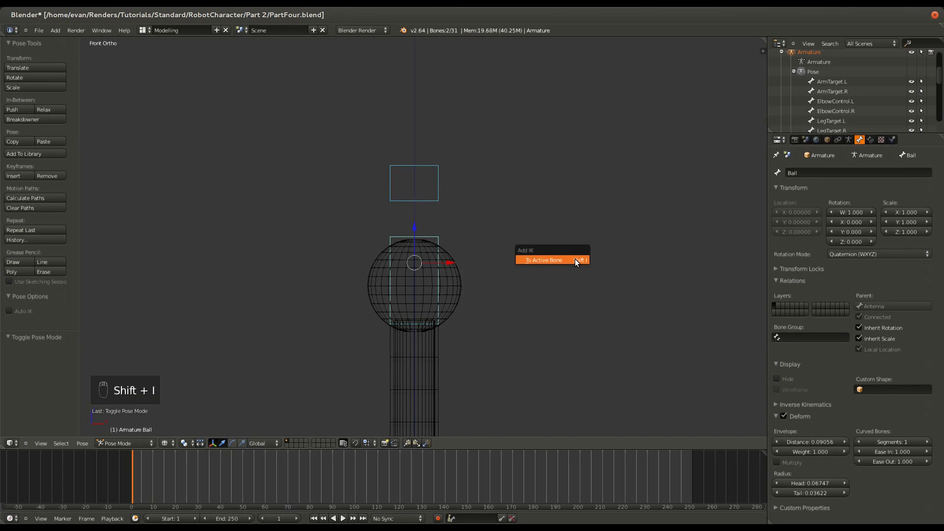
pyautogui.click(575, 259)
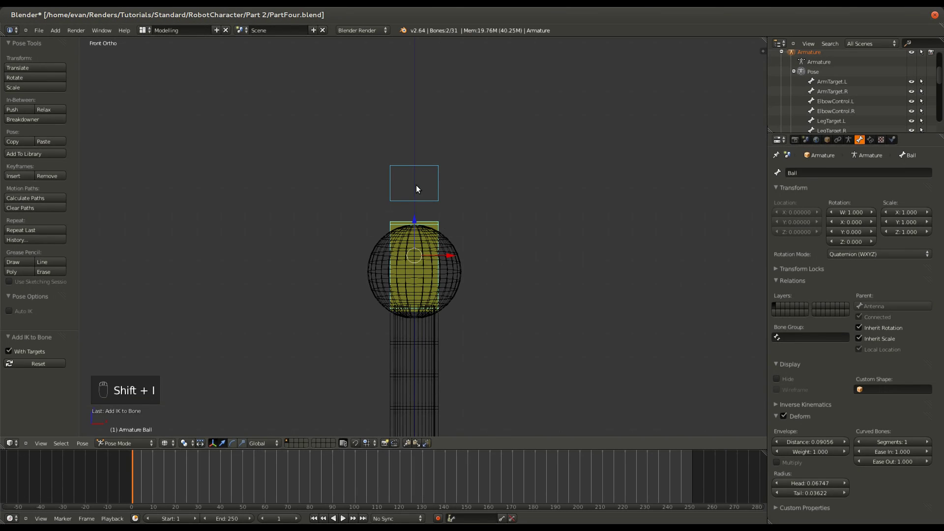
# Review the IK constraint on the Ball bone and try bending the antenna by moving its target bone
pyautogui.scroll(-8, 416, 186)
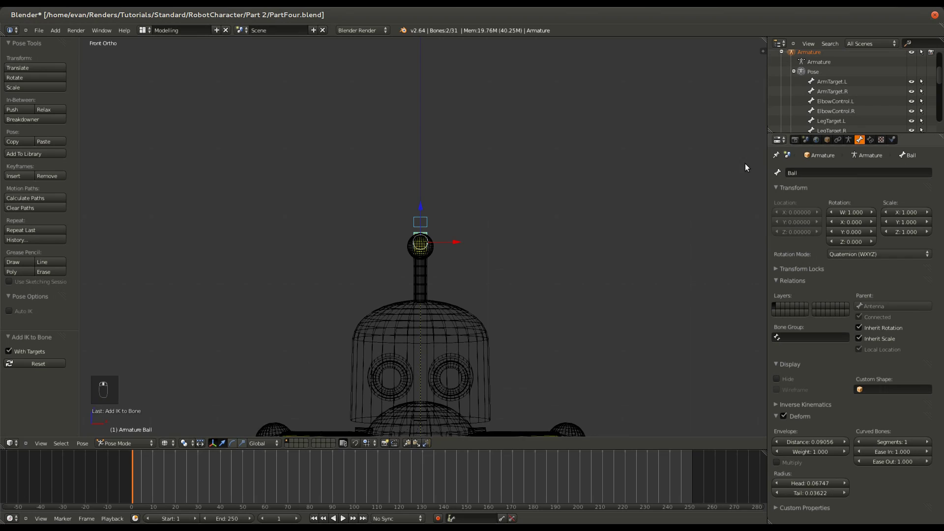
pyautogui.rightClick(429, 238)
pyautogui.click(871, 141)
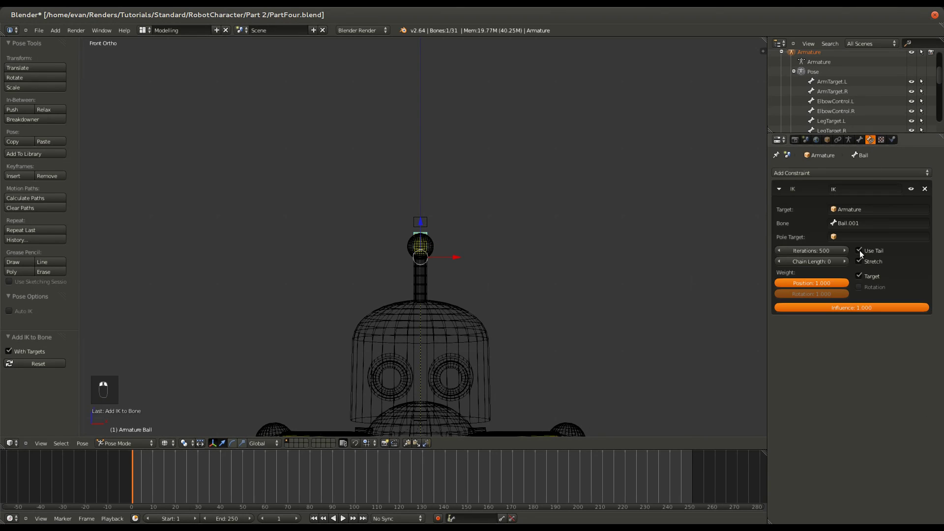
pyautogui.rightClick(421, 223)
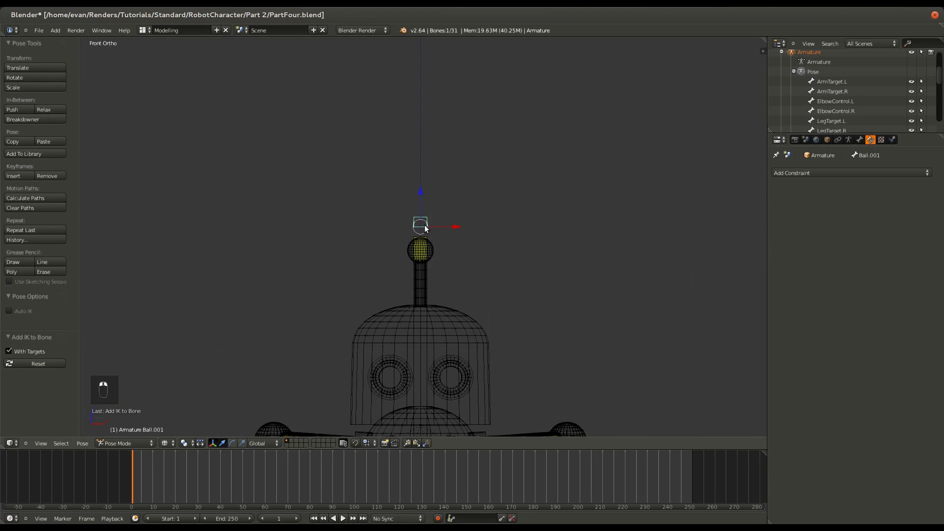
pyautogui.press('g')
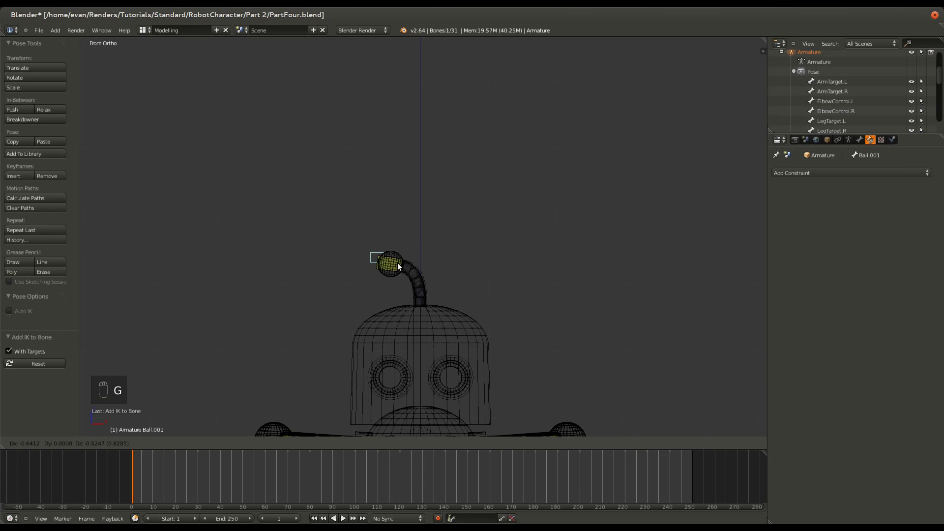
pyautogui.rightClick(424, 221)
# Rename the antenna's target bone as AntennaControl and save the file
pyautogui.click(860, 141)
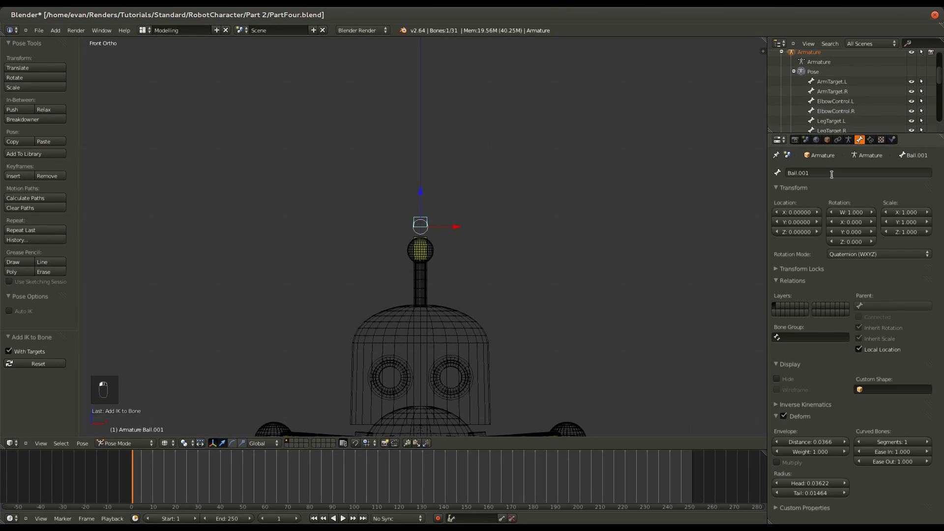
pyautogui.click(860, 173)
pyautogui.write('Ant')
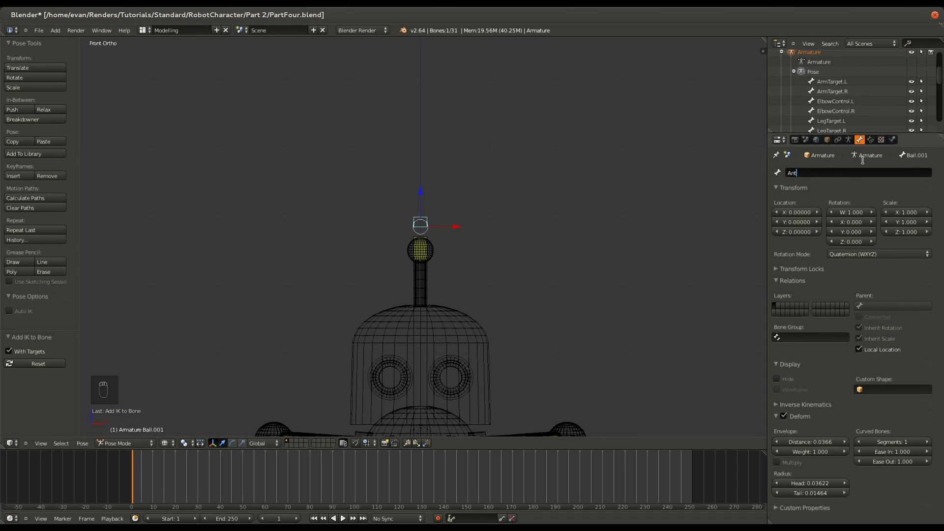
pyautogui.write('ennaControl')
pyautogui.press('Return')
pyautogui.hotkey('ctrl', 's')
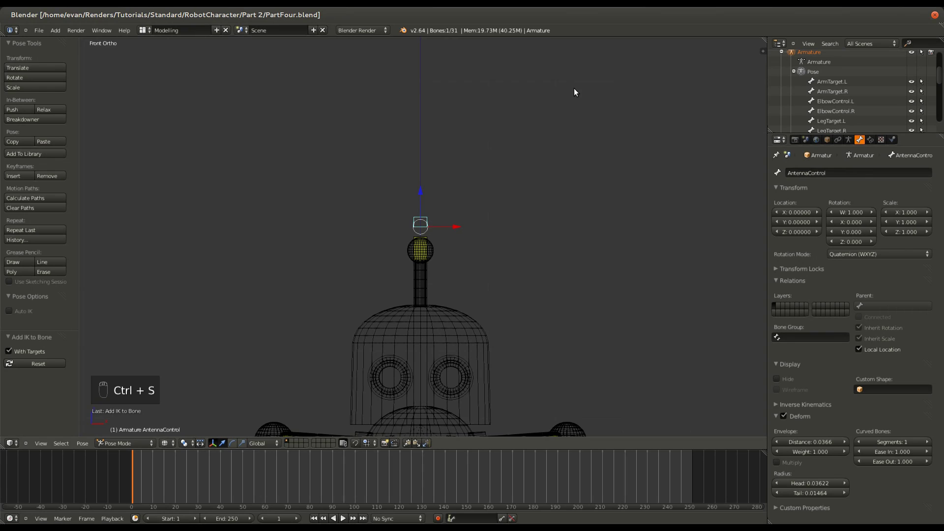
# Change the name of the bone above the antenna to AntennaTarget and save the file
pyautogui.click(848, 170)
pyautogui.press('BackSpace')
pyautogui.press('BackSpace')
pyautogui.press('BackSpace')
pyautogui.press('BackSpace')
pyautogui.press('BackSpace')
pyautogui.press('BackSpace')
pyautogui.press('BackSpace')
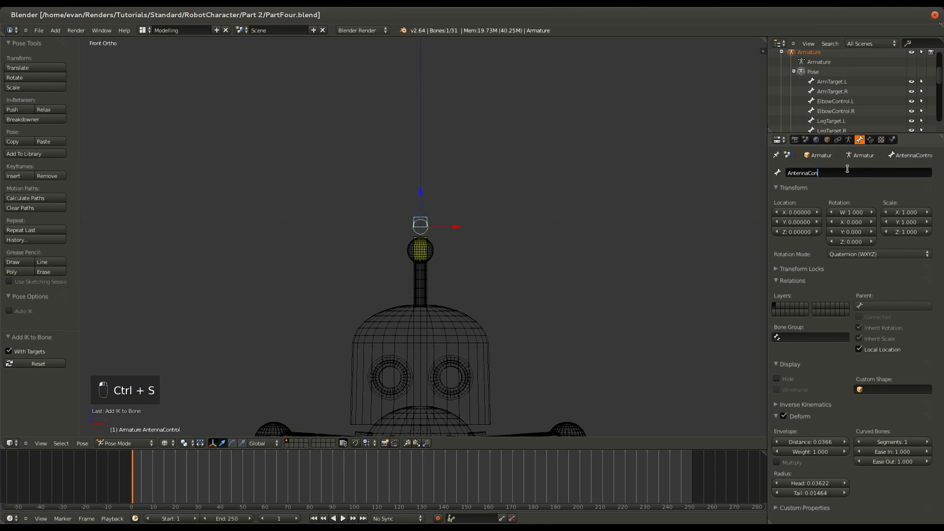
pyautogui.write('Target')
pyautogui.press('Return')
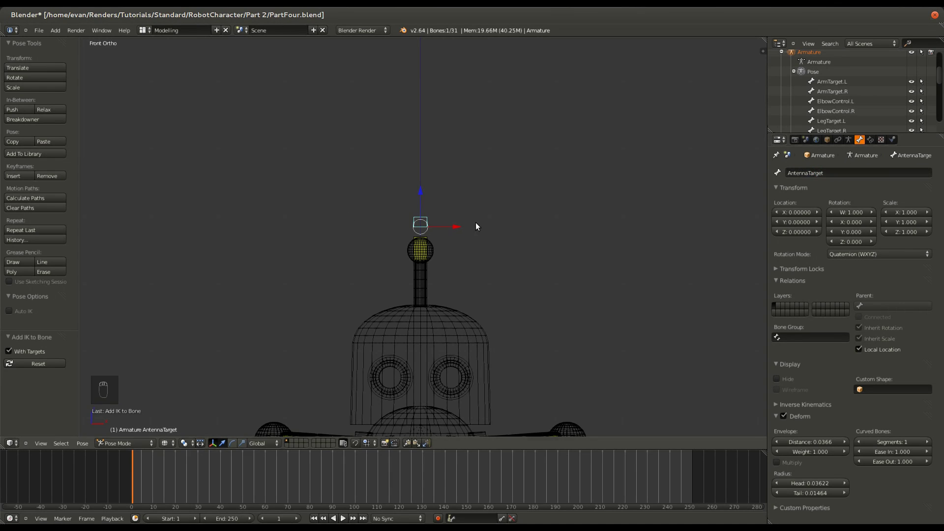
pyautogui.hotkey('ctrl', 's')
pyautogui.scroll(-6, 317, 196)
pyautogui.keyDown('shift'); pyautogui.scroll(-4, 371, 245); pyautogui.keyUp('shift')
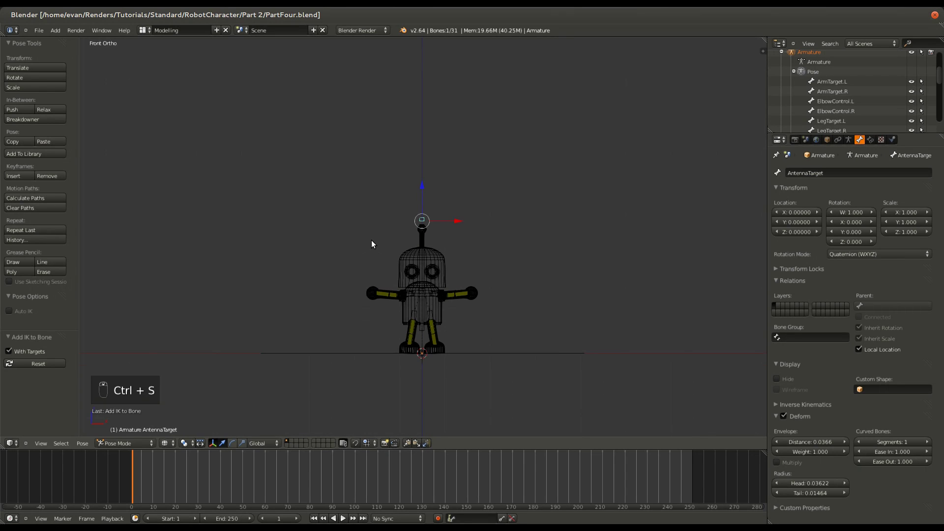
pyautogui.scroll(4, 372, 239)
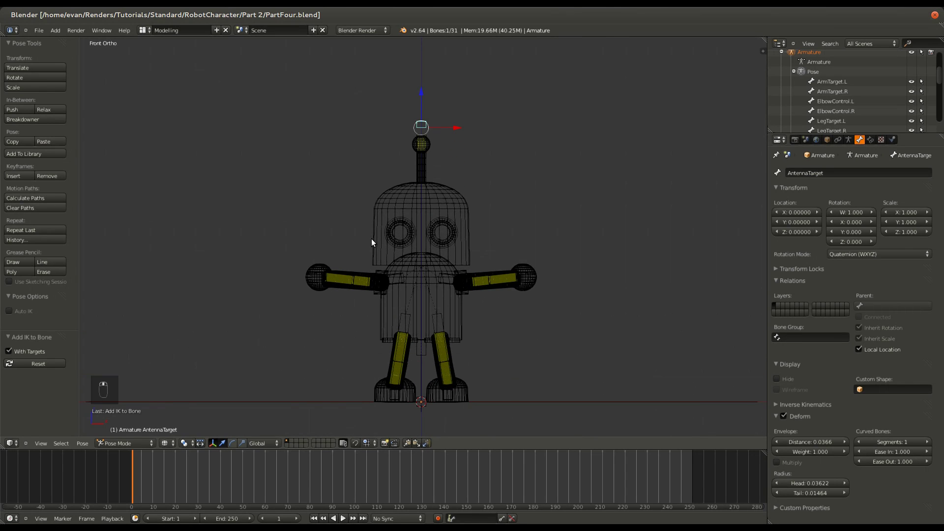